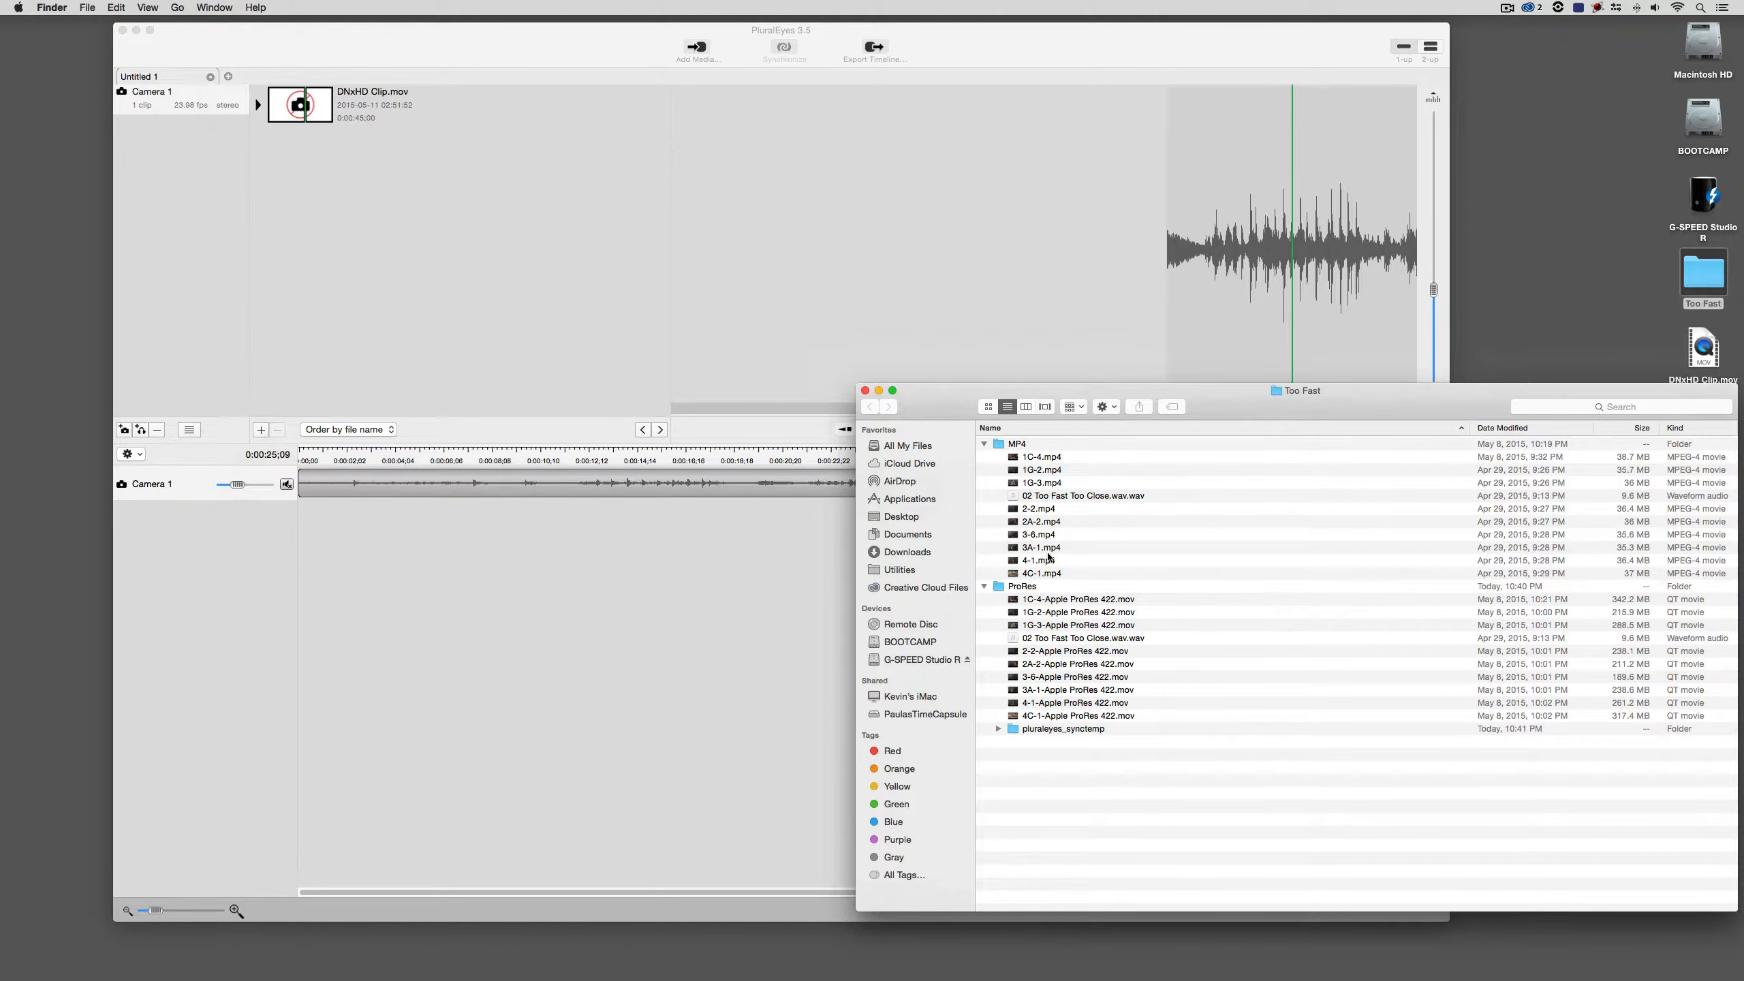
# Add 1G-3-Apple ProRes 422.mov to the Camera 1 media alongside DNxHD Clip.mov and close the Too Fast folder window
pyautogui.click(1057, 625)
pyautogui.moveTo(1057, 625); pyautogui.dragTo(327, 182)
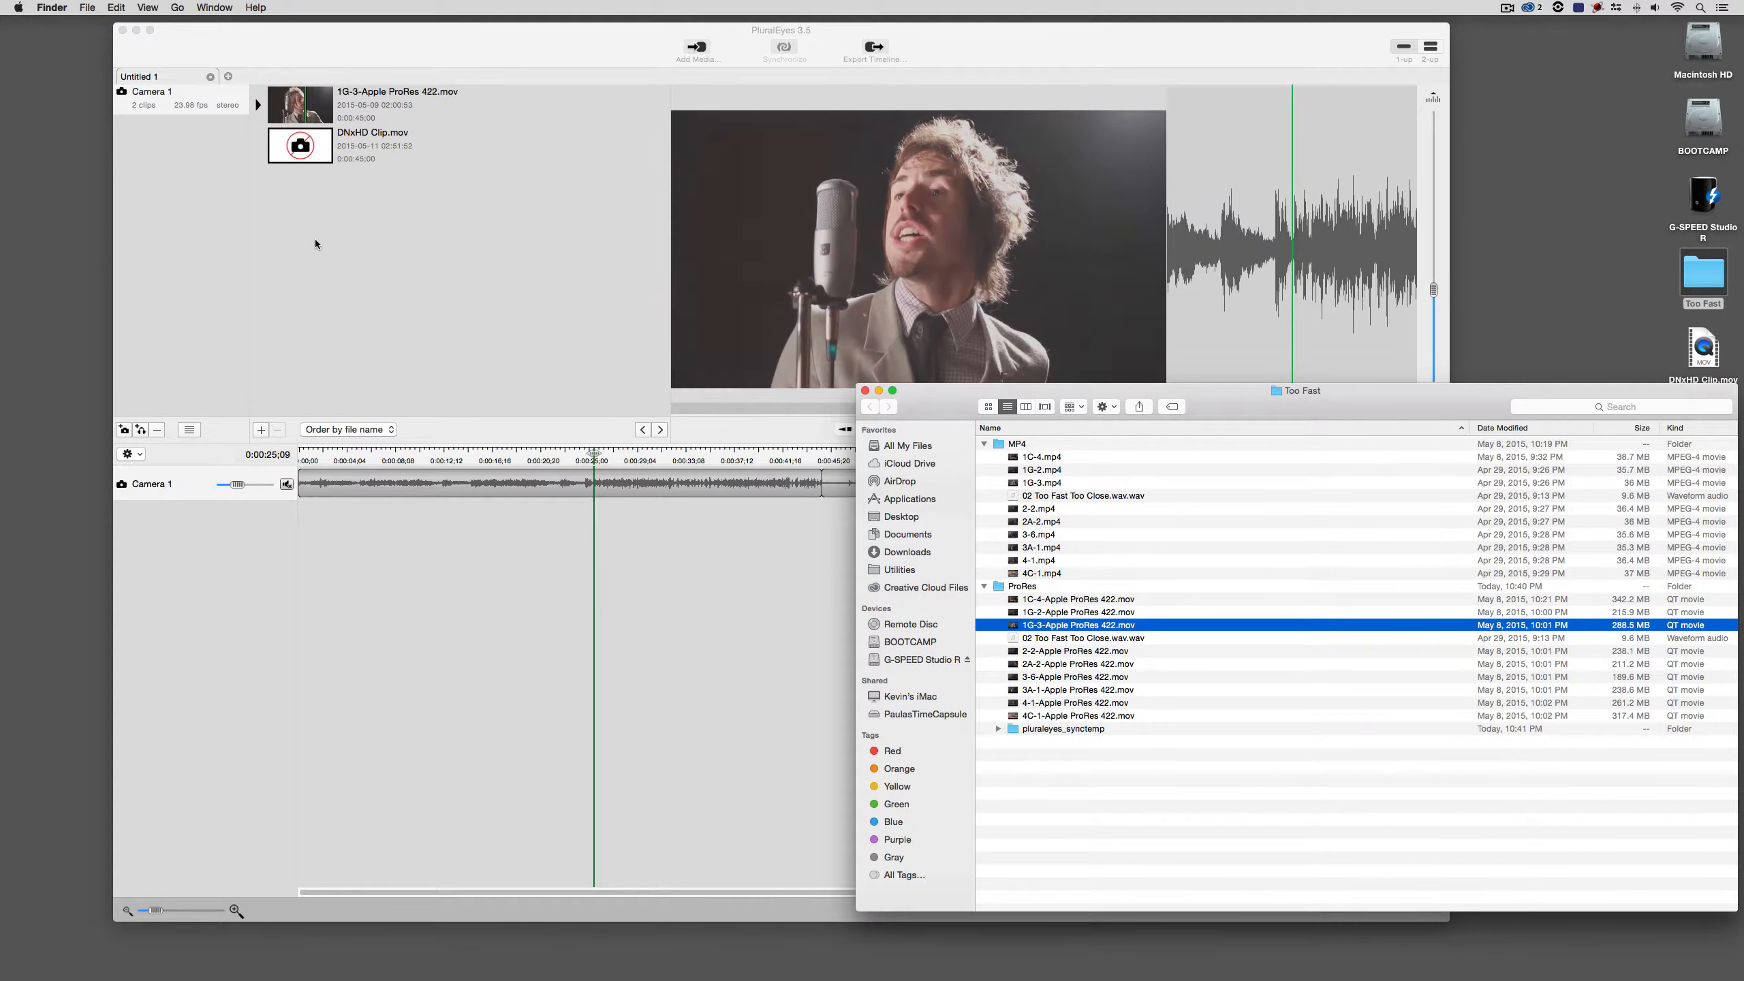
pyautogui.click(865, 391)
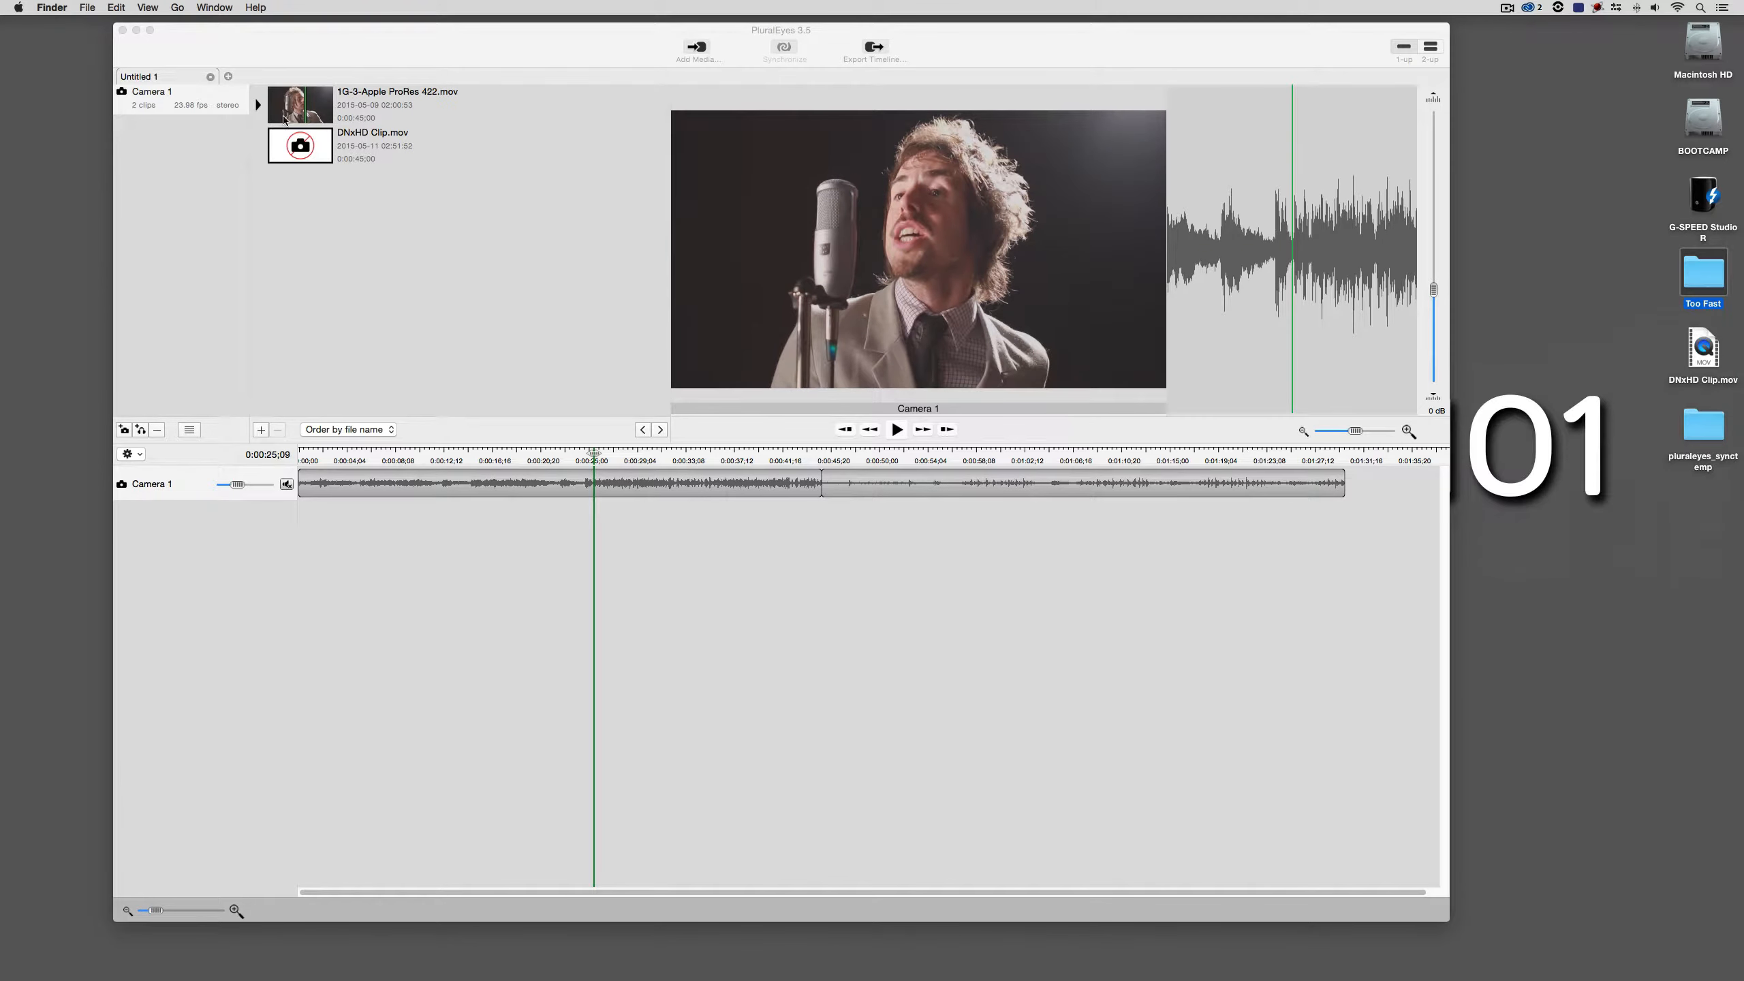
pyautogui.moveTo(299, 104); pyautogui.dragTo(171, 520)
pyautogui.click(188, 492)
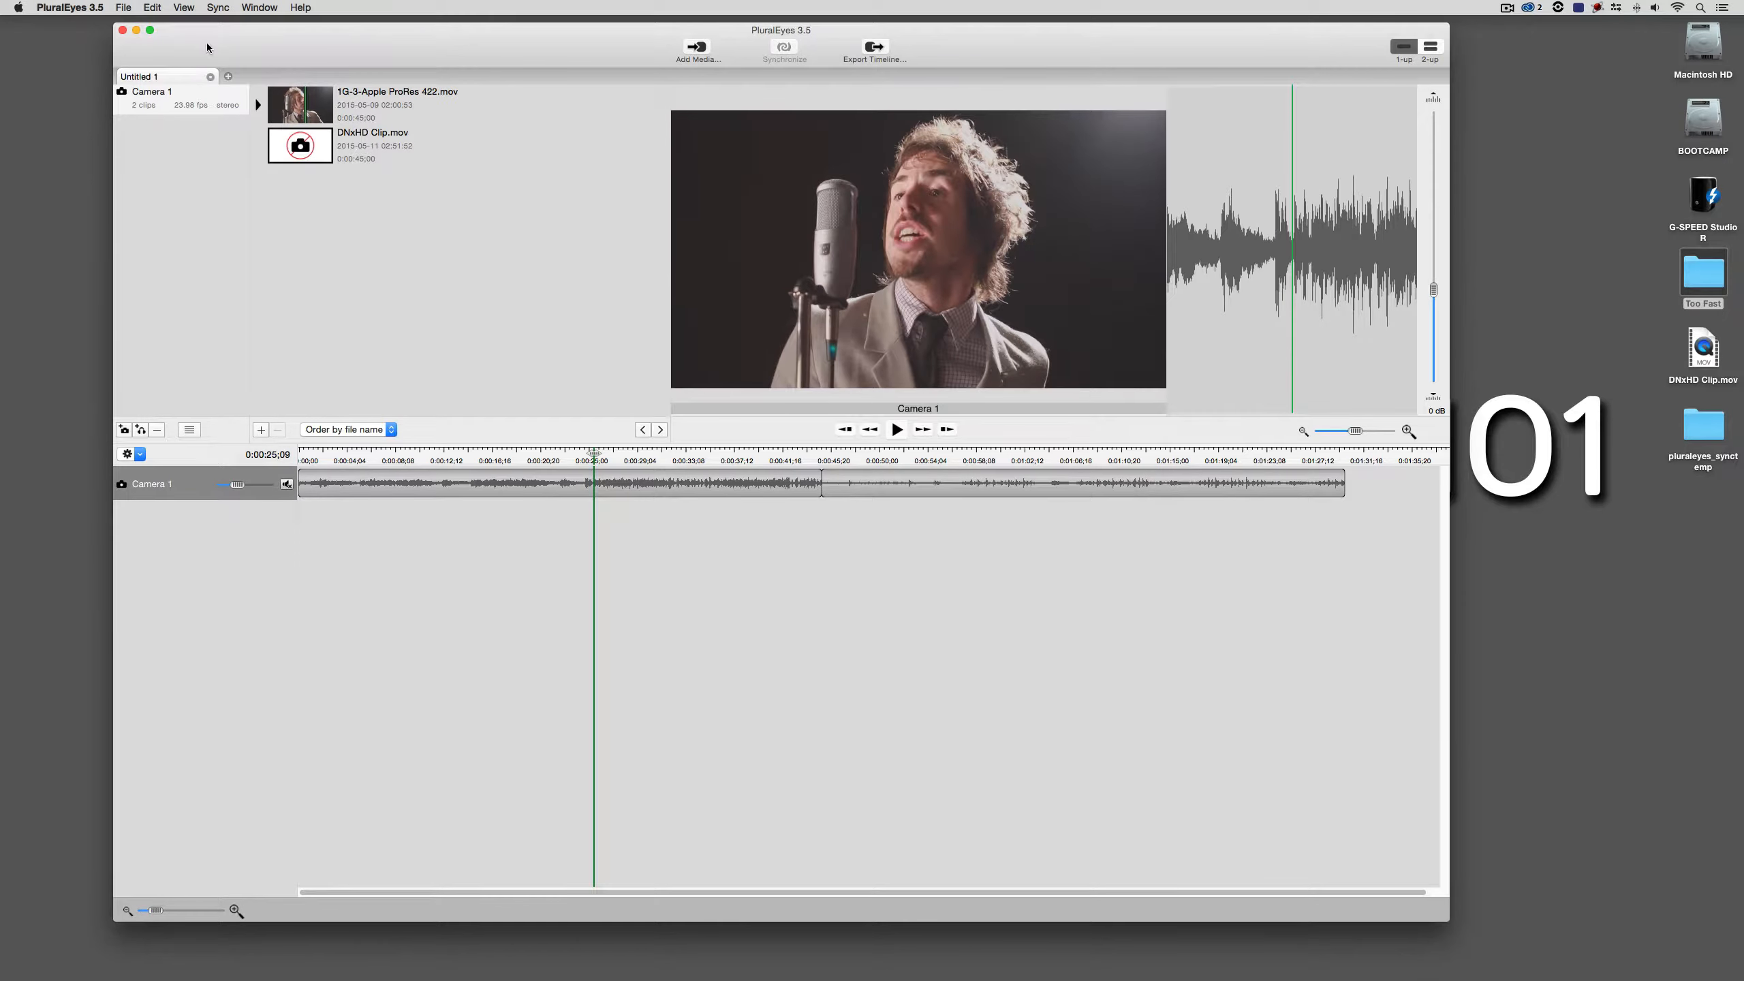
# Create a new project and add 1G-3-Apple ProRes 422.mov from the ProRes subfolder of Too Fast to it
pyautogui.click(123, 8)
pyautogui.click(141, 25)
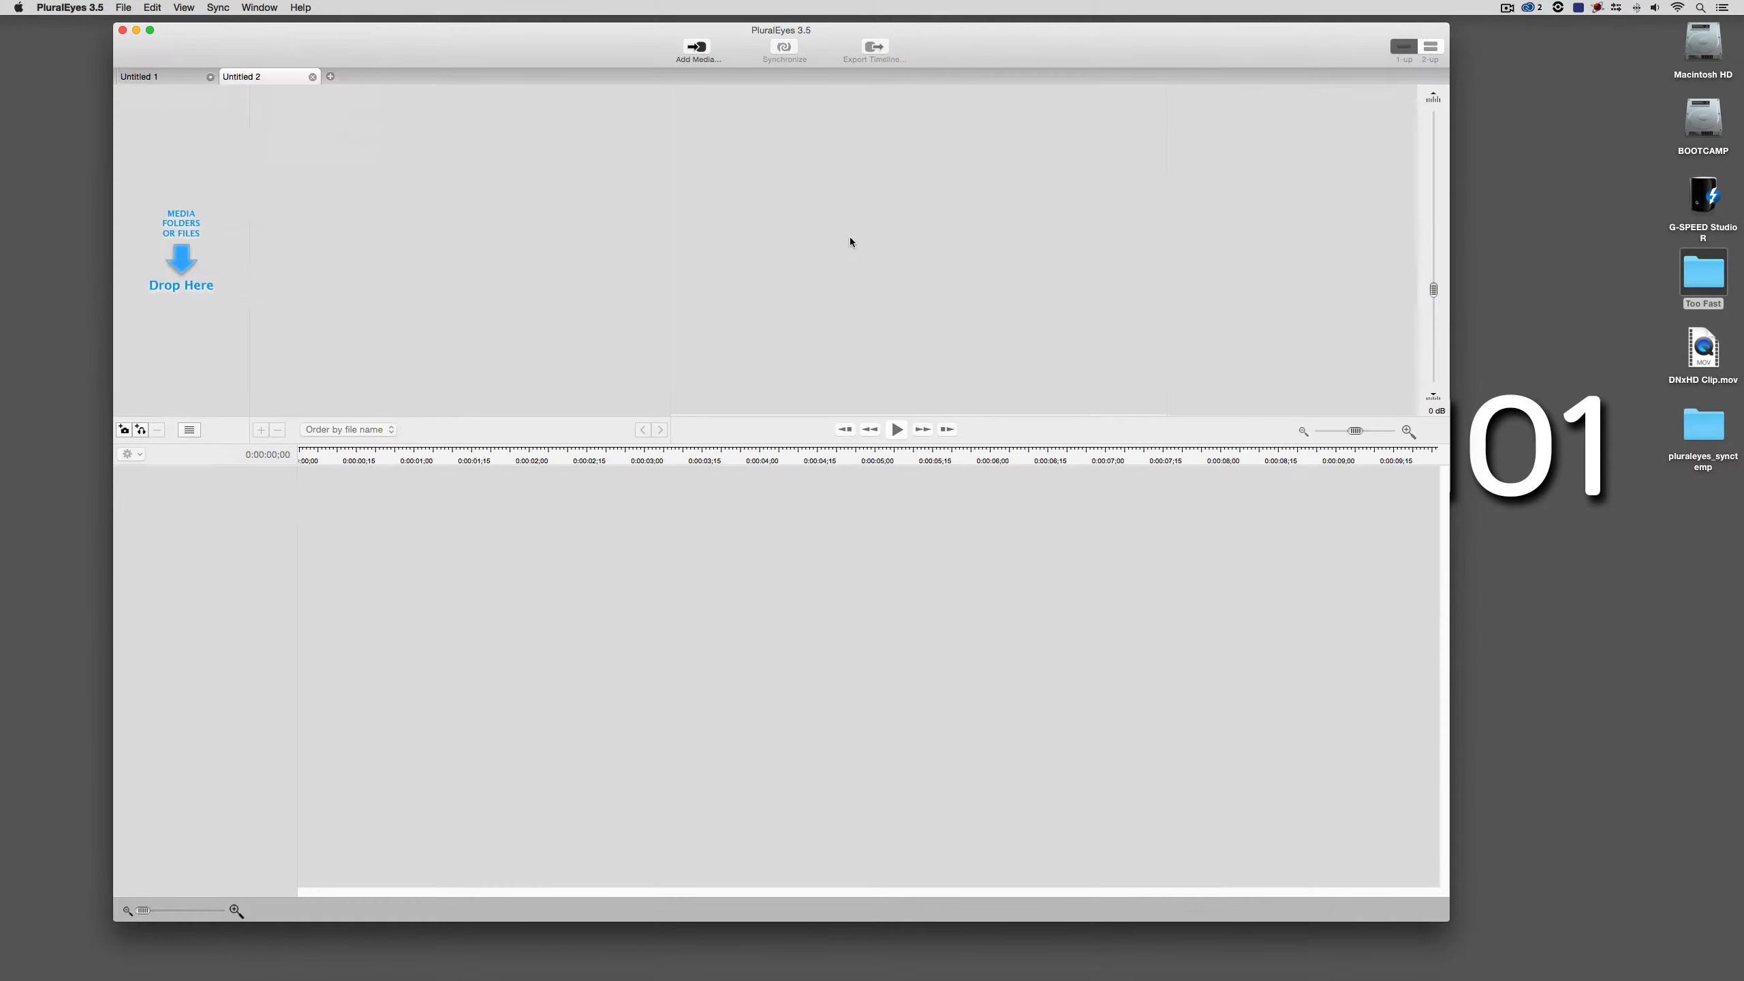
pyautogui.doubleClick(1707, 439)
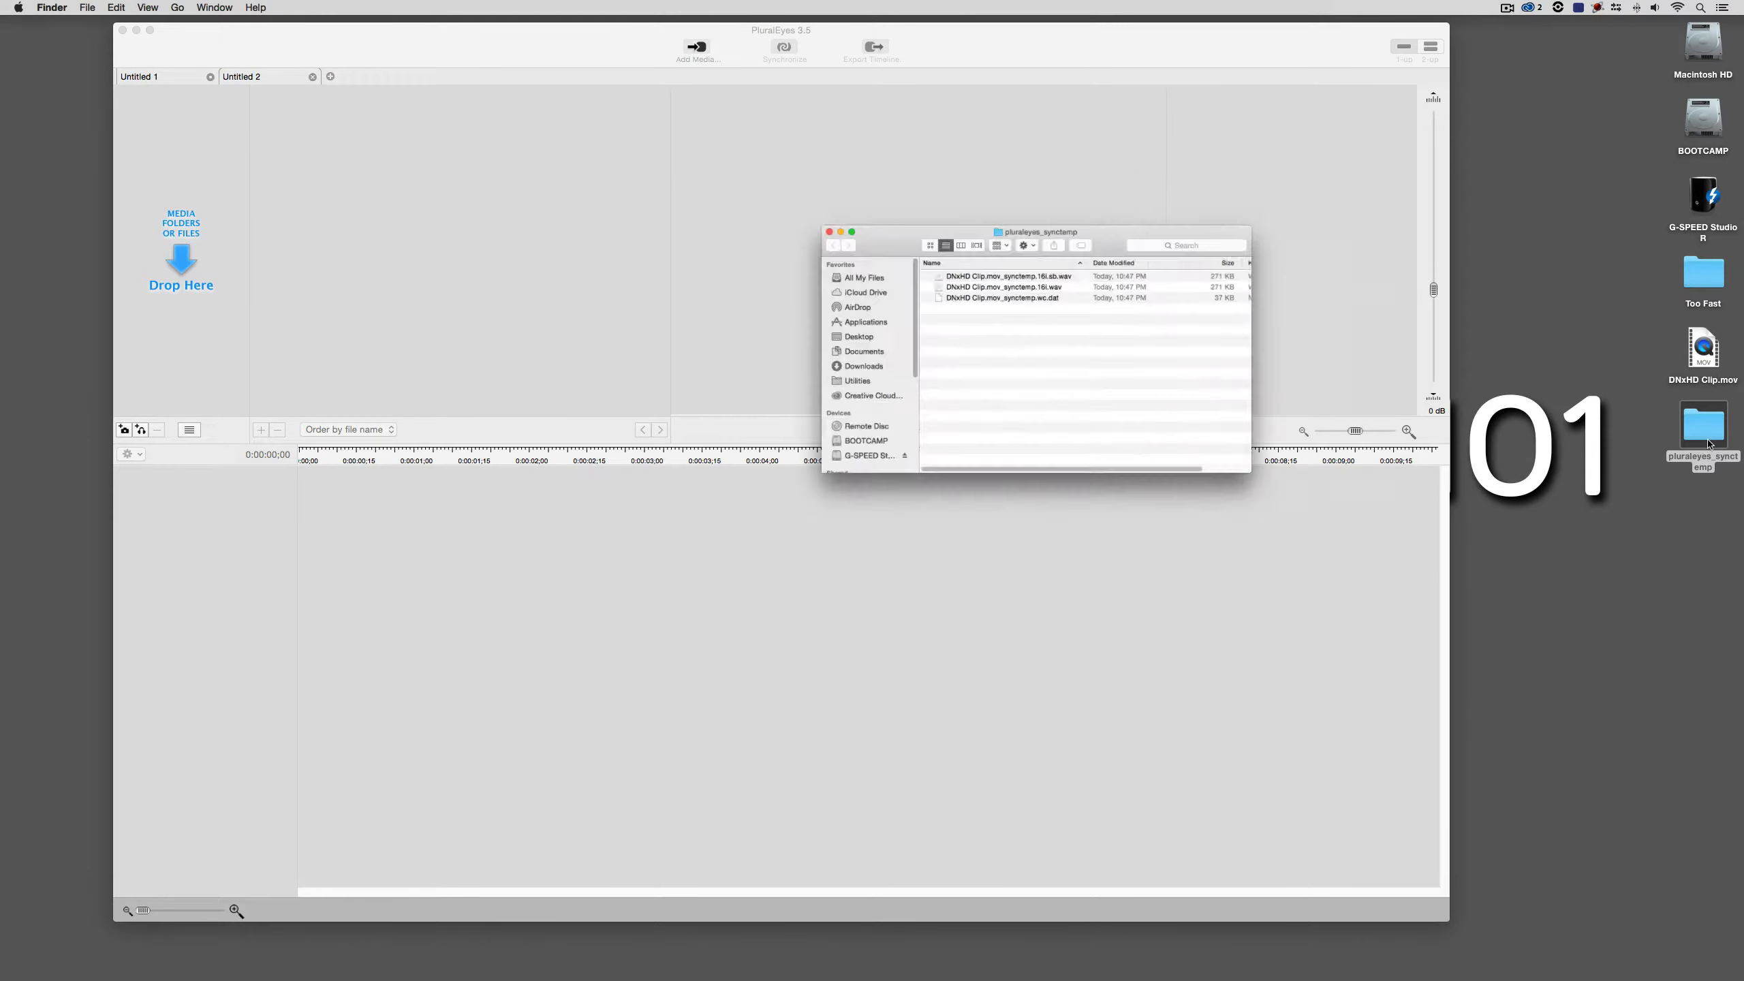
pyautogui.click(623, 190)
pyautogui.click(1707, 284)
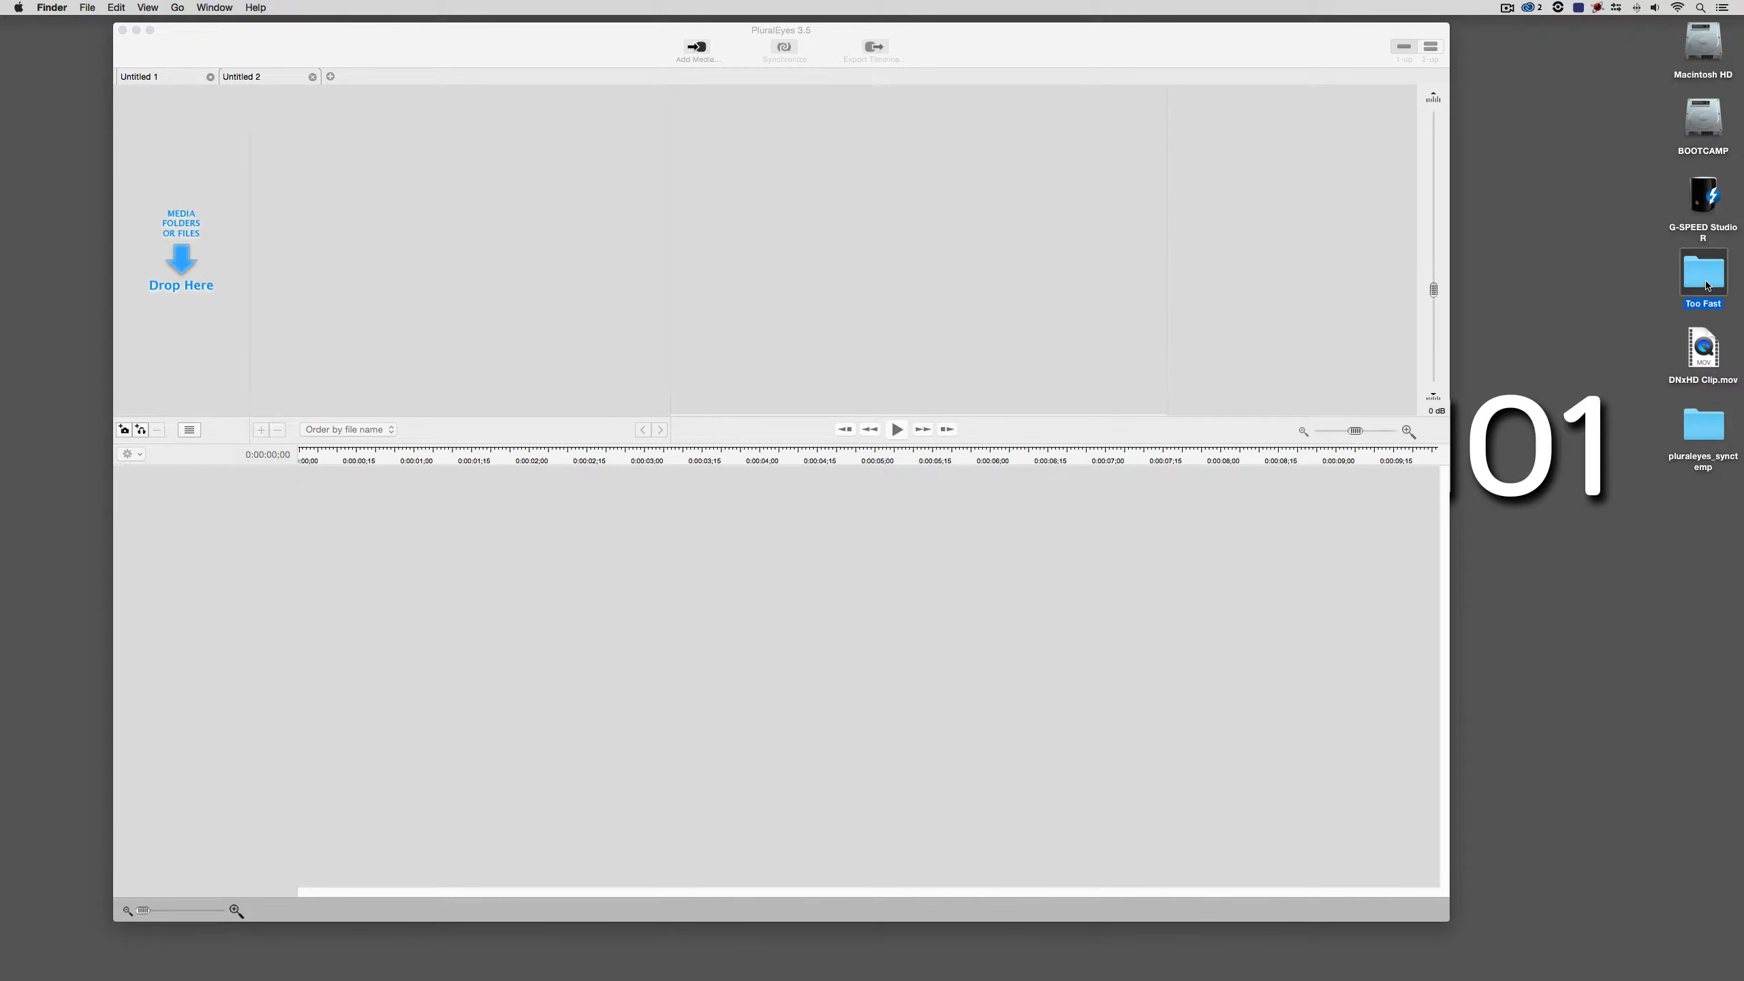
pyautogui.doubleClick(1707, 284)
pyautogui.moveTo(1051, 627); pyautogui.dragTo(265, 225)
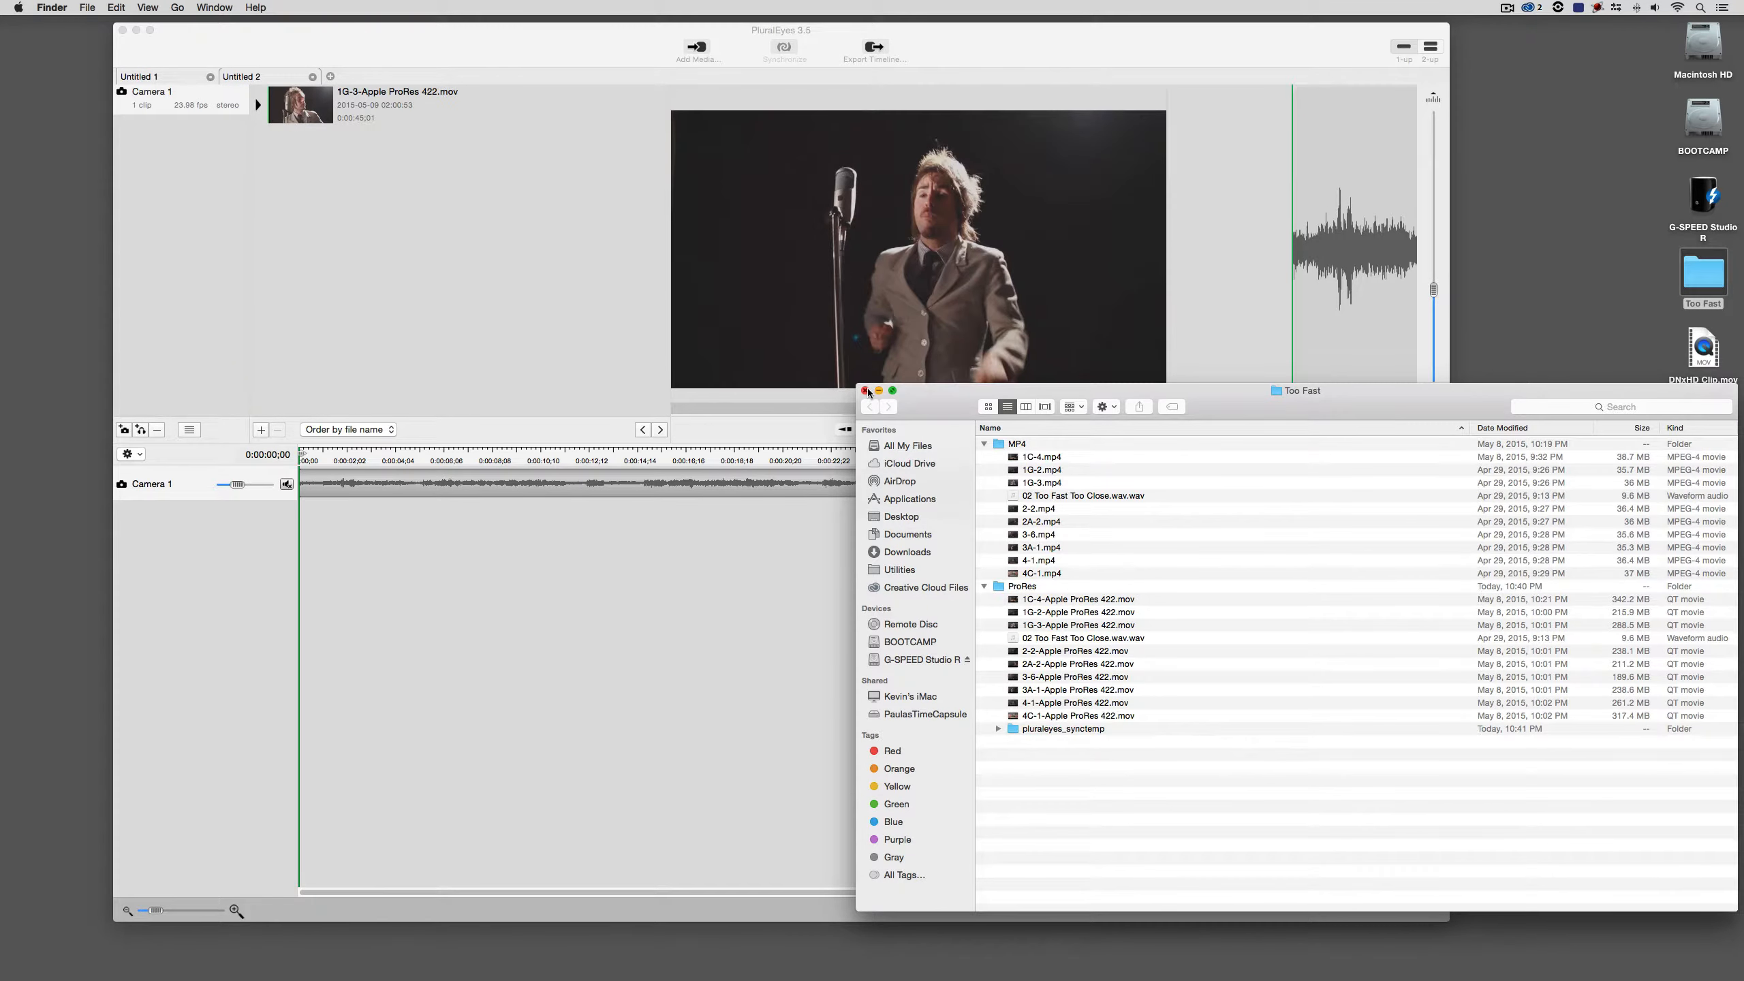
pyautogui.click(868, 392)
# Play the 1G-3 clip on the timeline from about 18 seconds to check its picture and sound
pyautogui.click(773, 463)
pyautogui.click(716, 459)
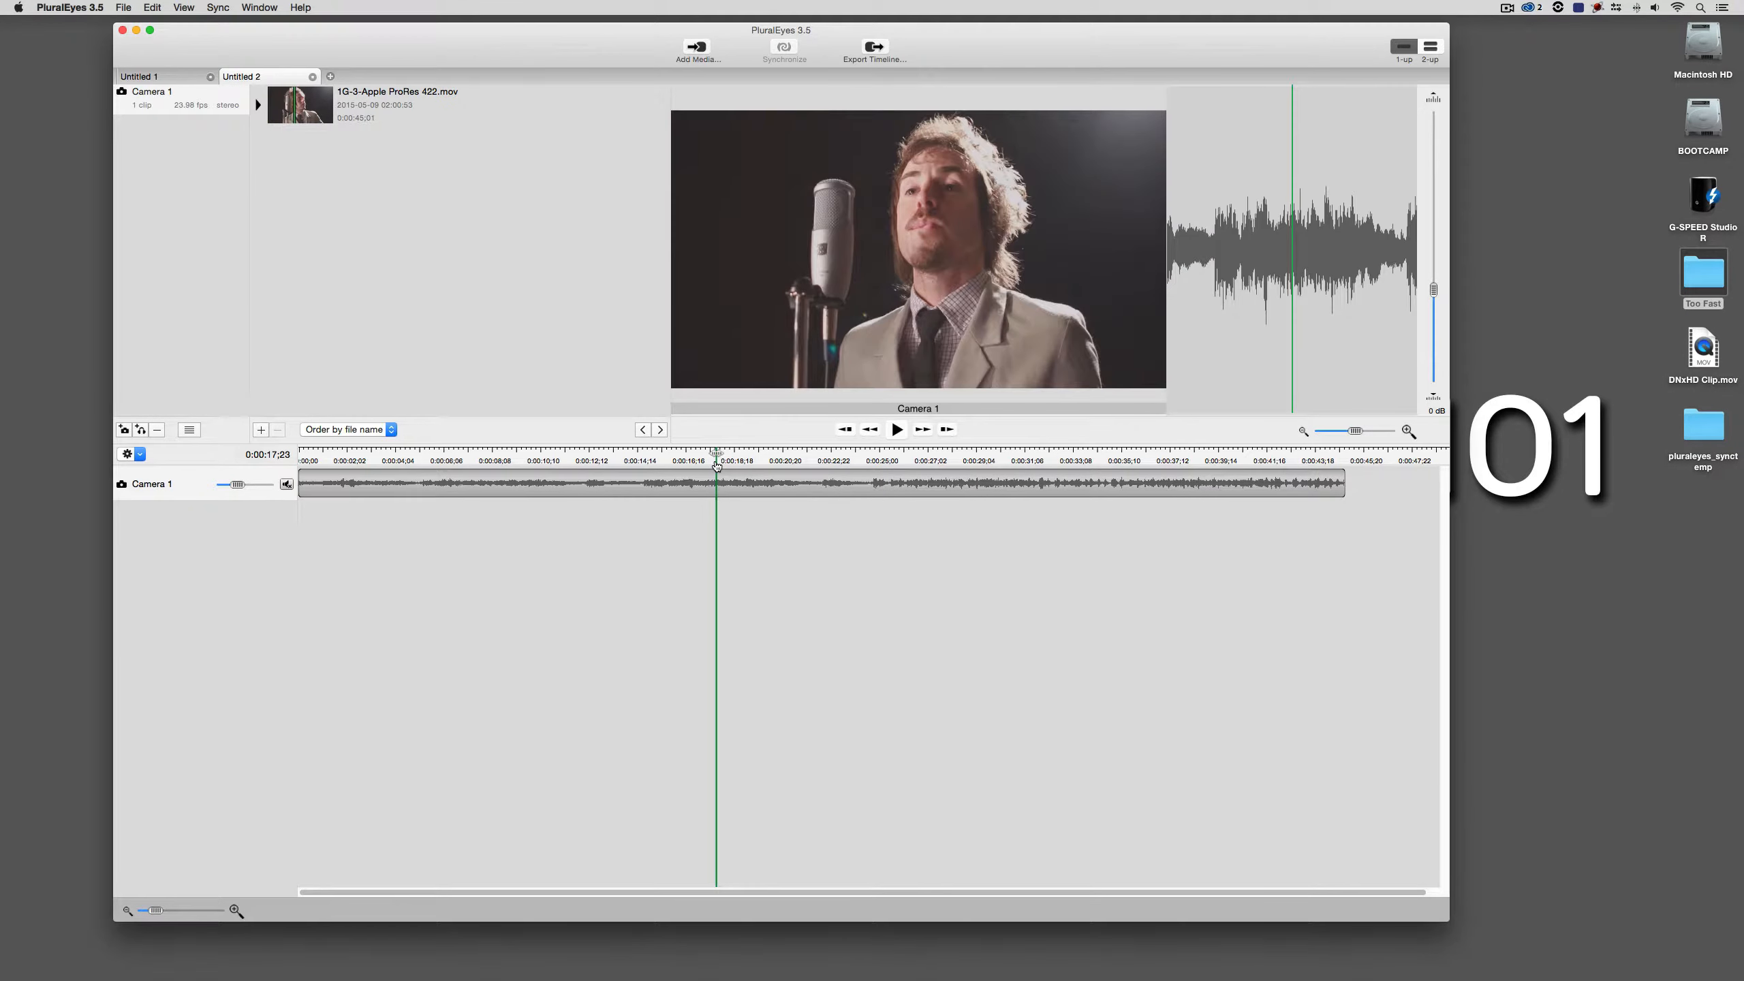
pyautogui.press('space')
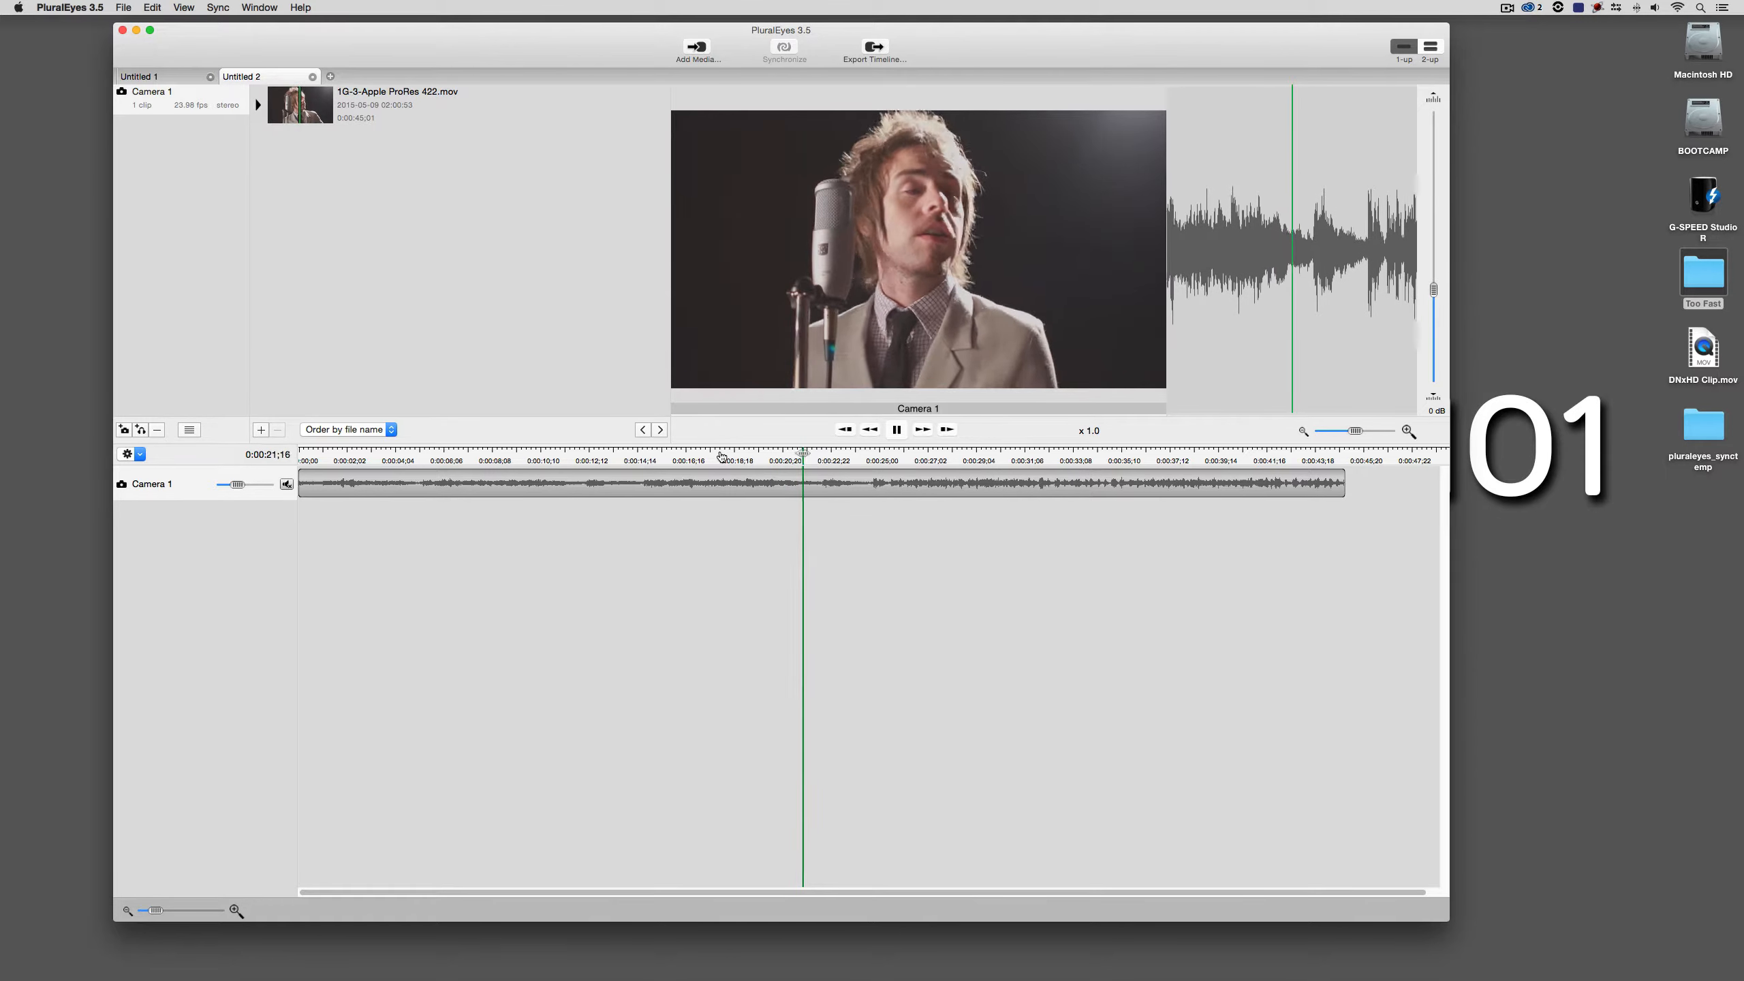
pyautogui.press('space')
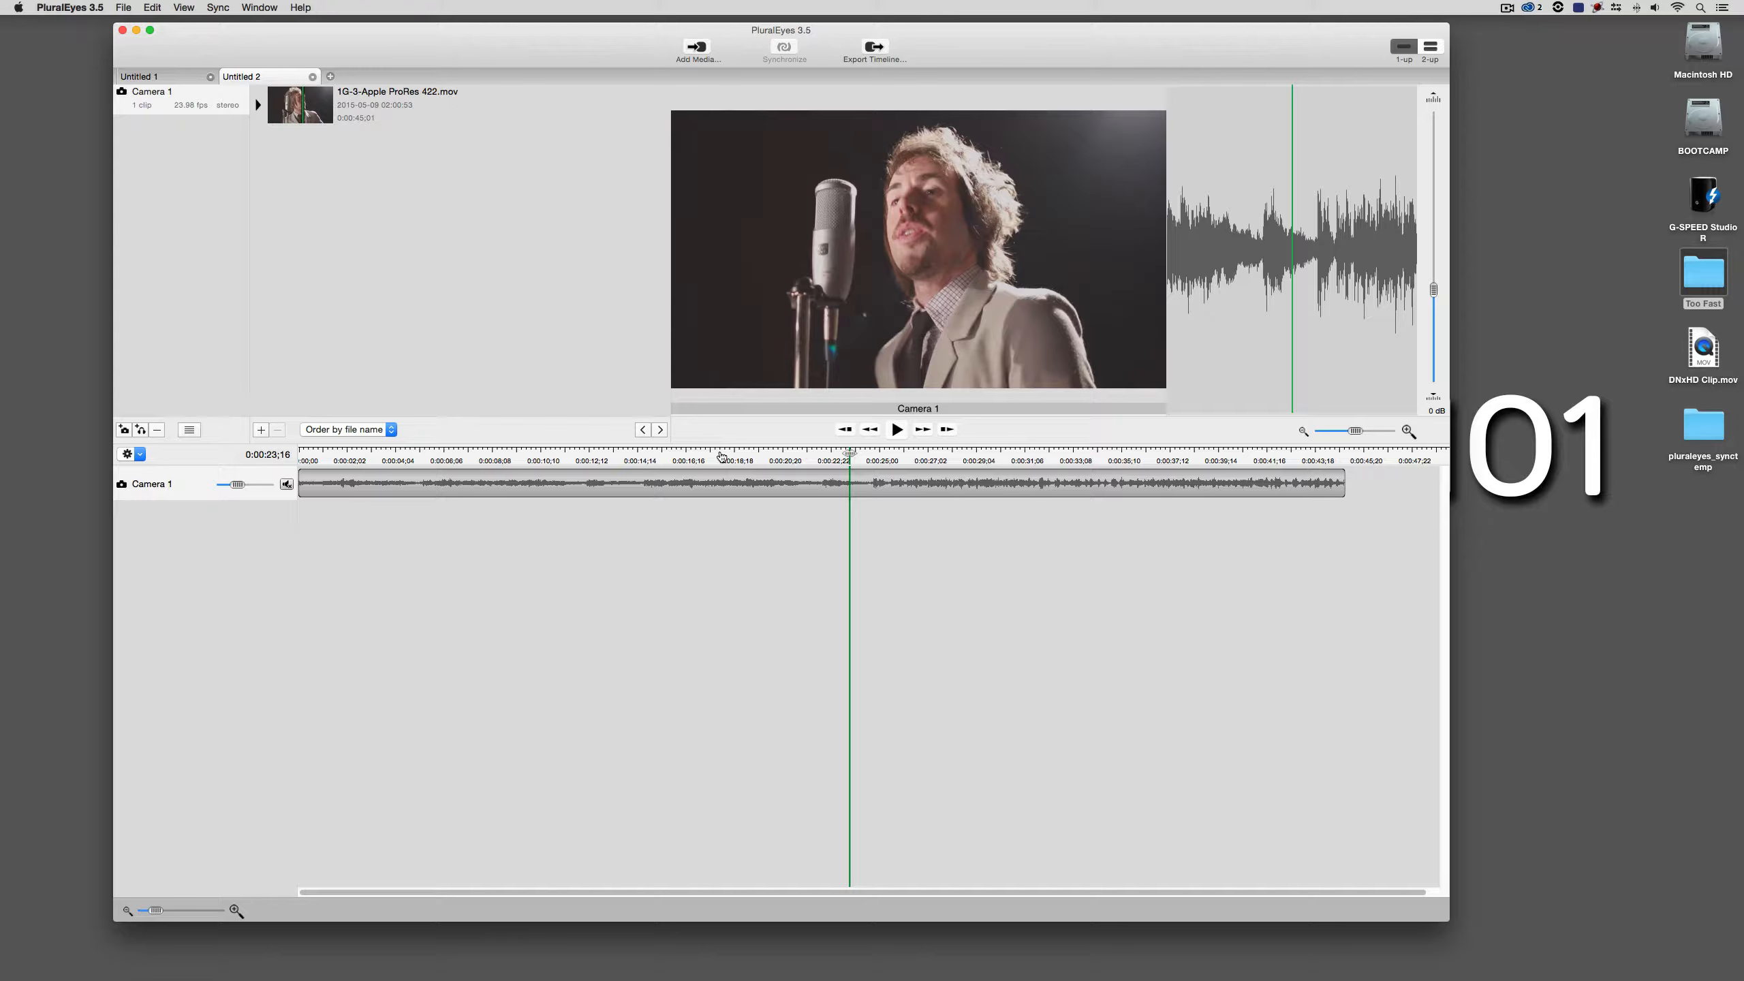
pyautogui.press('space')
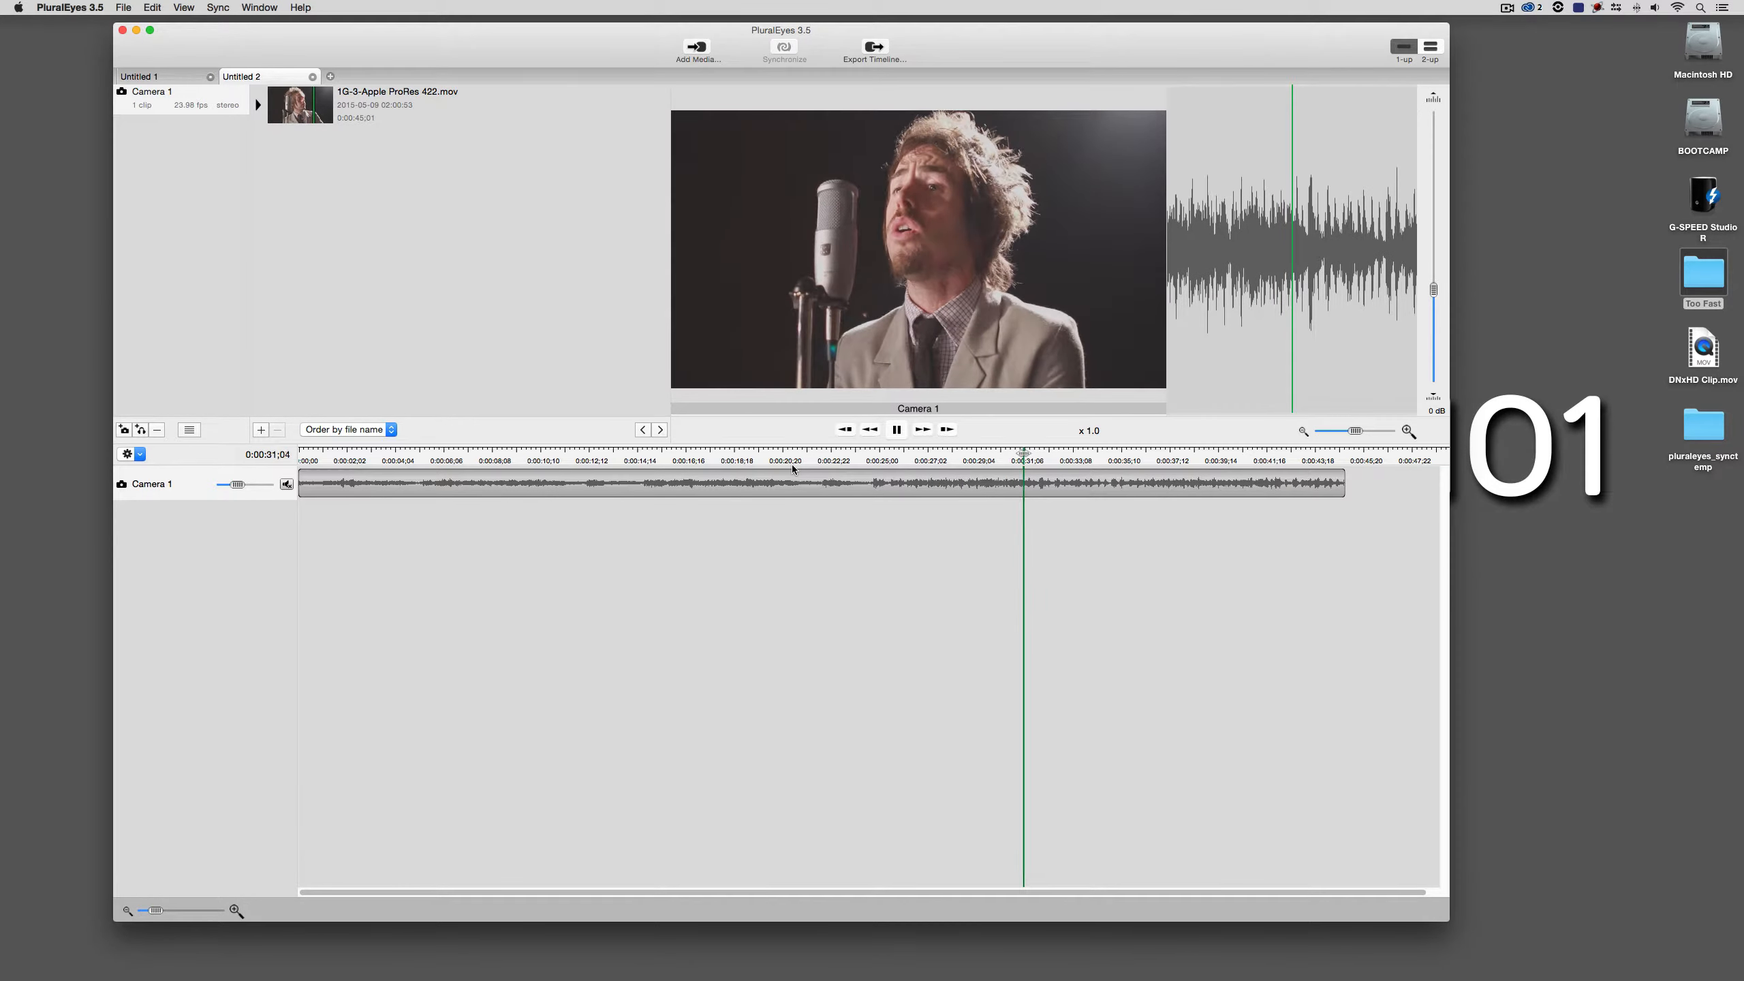
pyautogui.press('space')
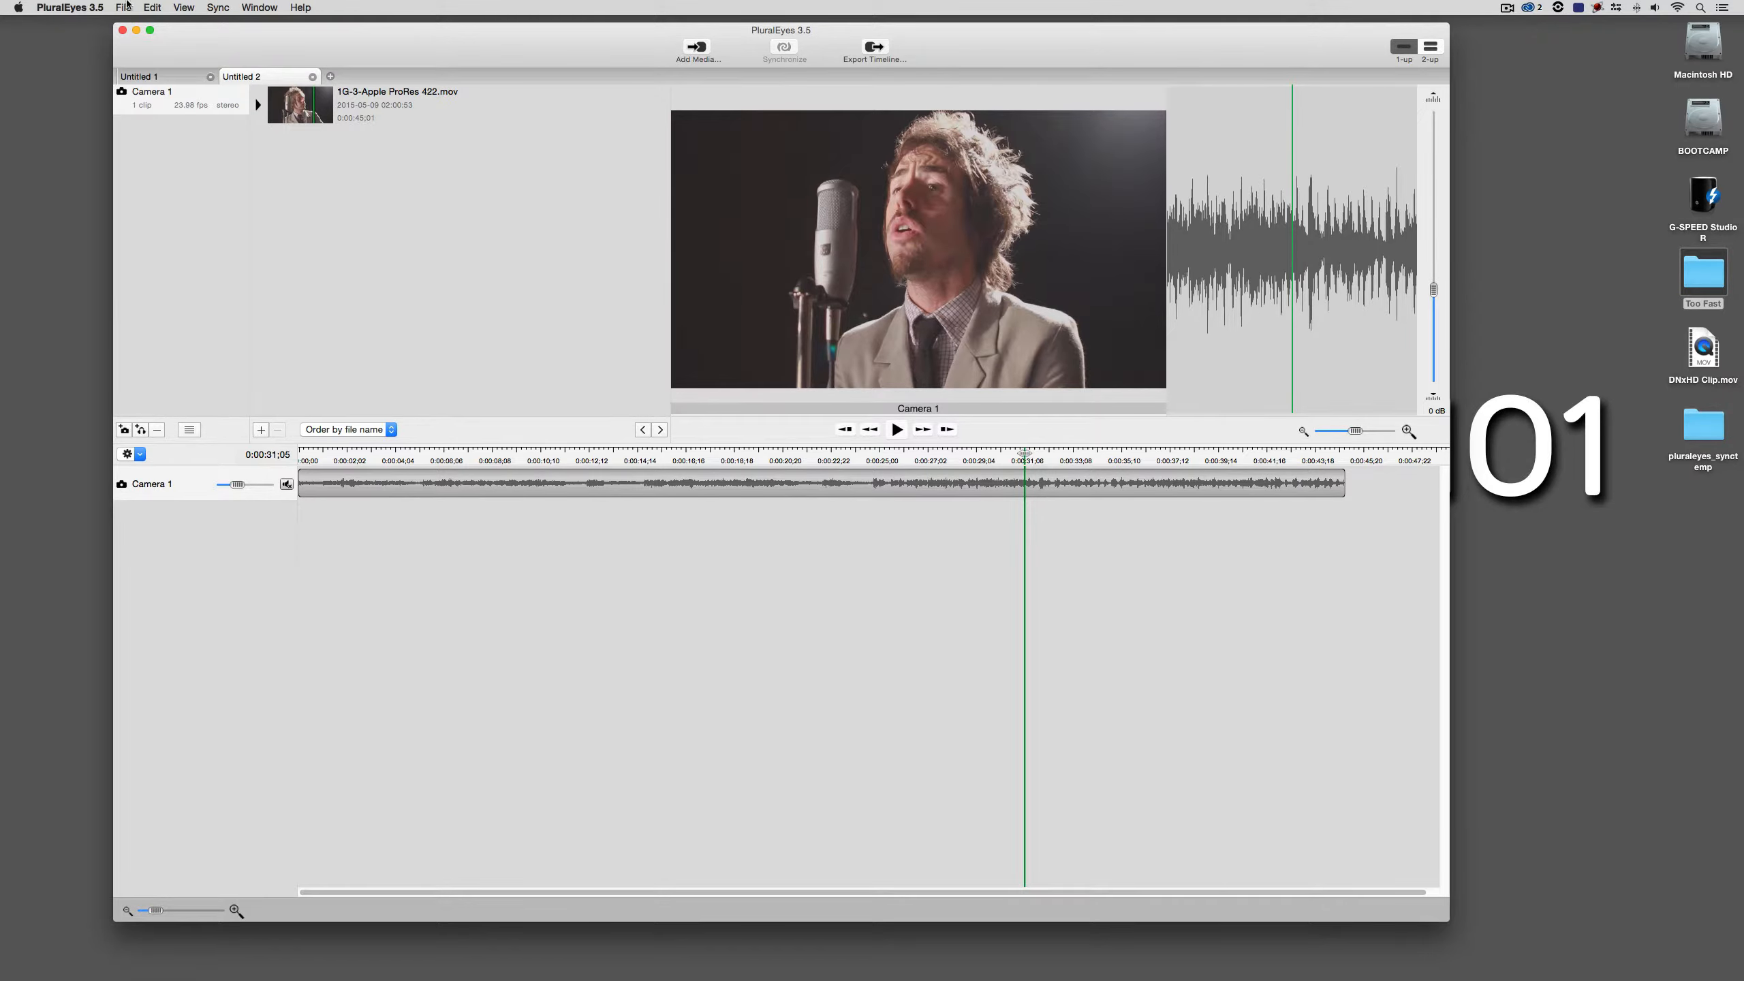
# Create another new empty project and close the two earlier projects, Untitled 1 and Untitled 2
pyautogui.click(124, 7)
pyautogui.click(158, 22)
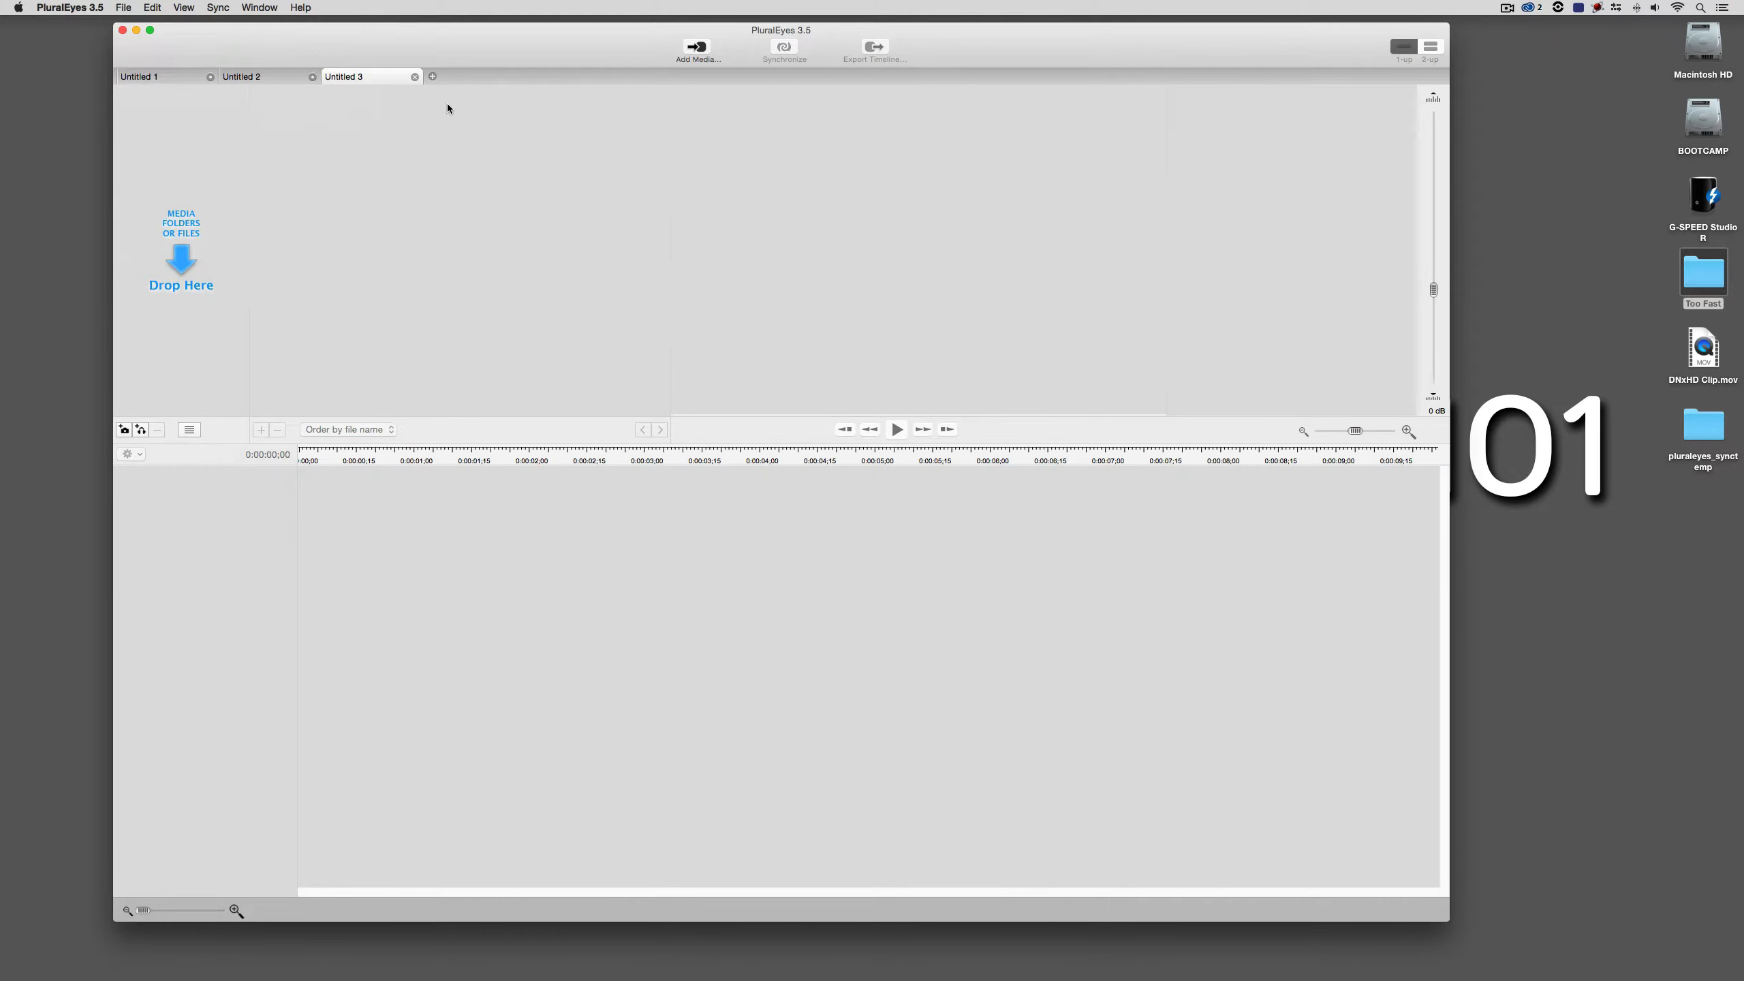
pyautogui.click(313, 77)
pyautogui.click(893, 314)
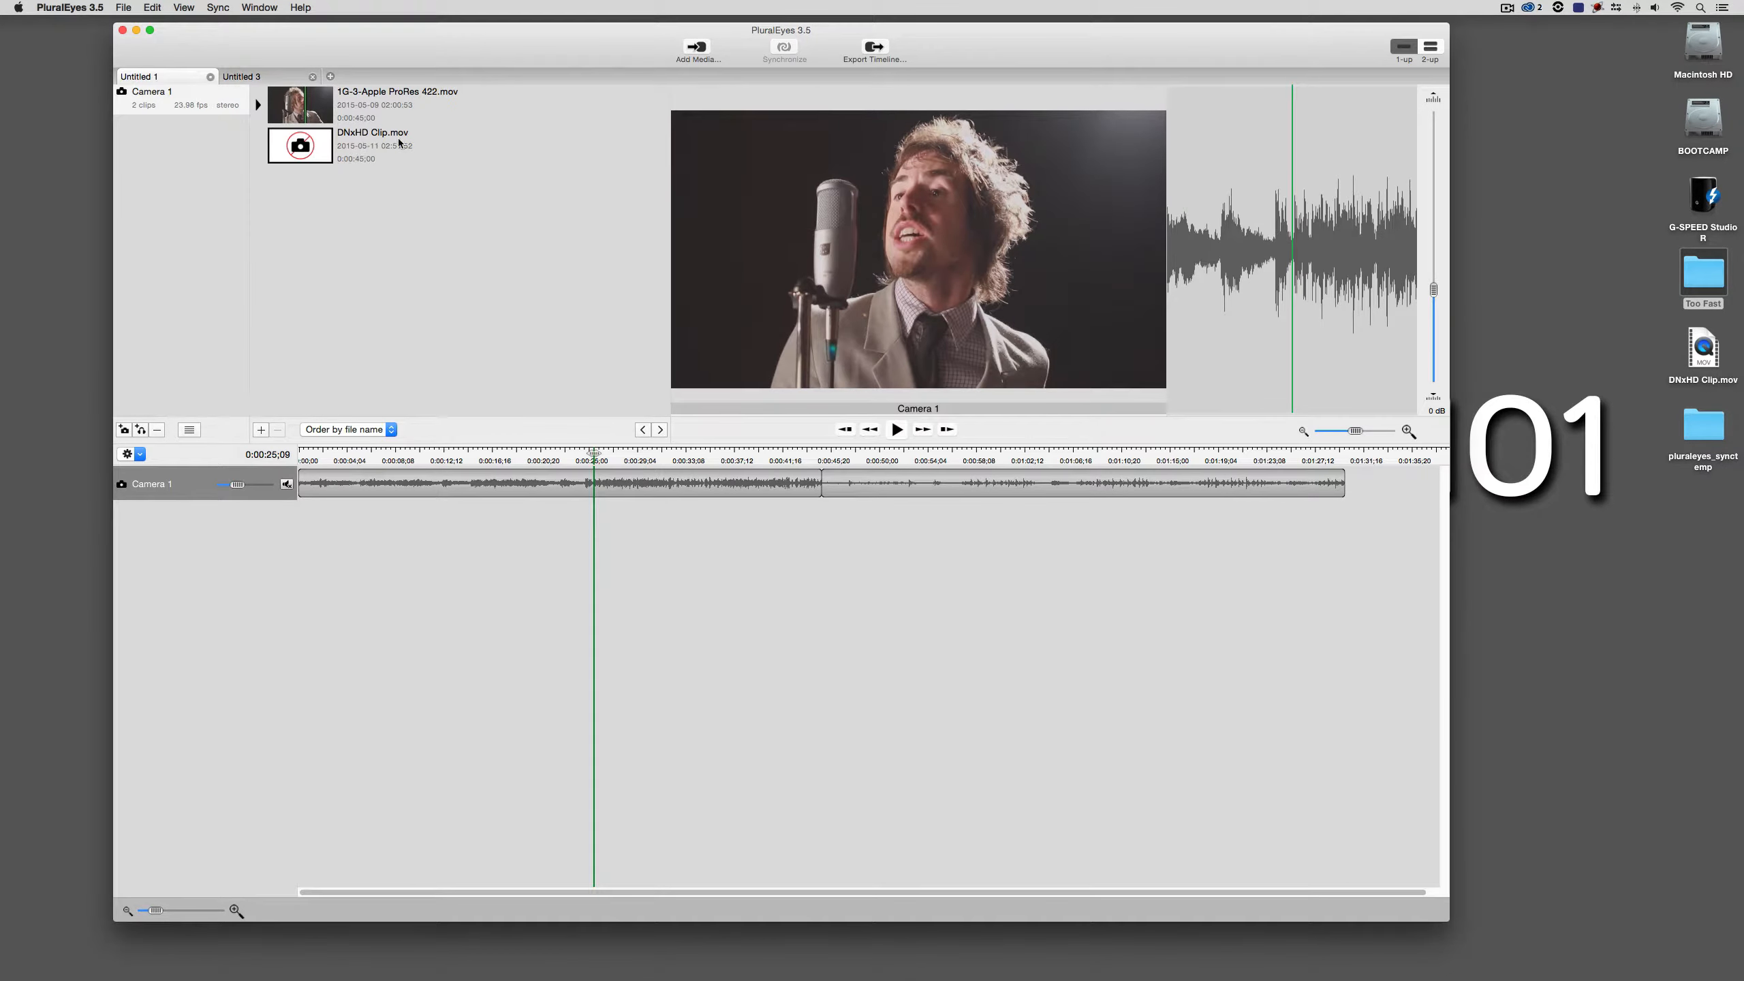
pyautogui.press('super+w')
pyautogui.click(904, 316)
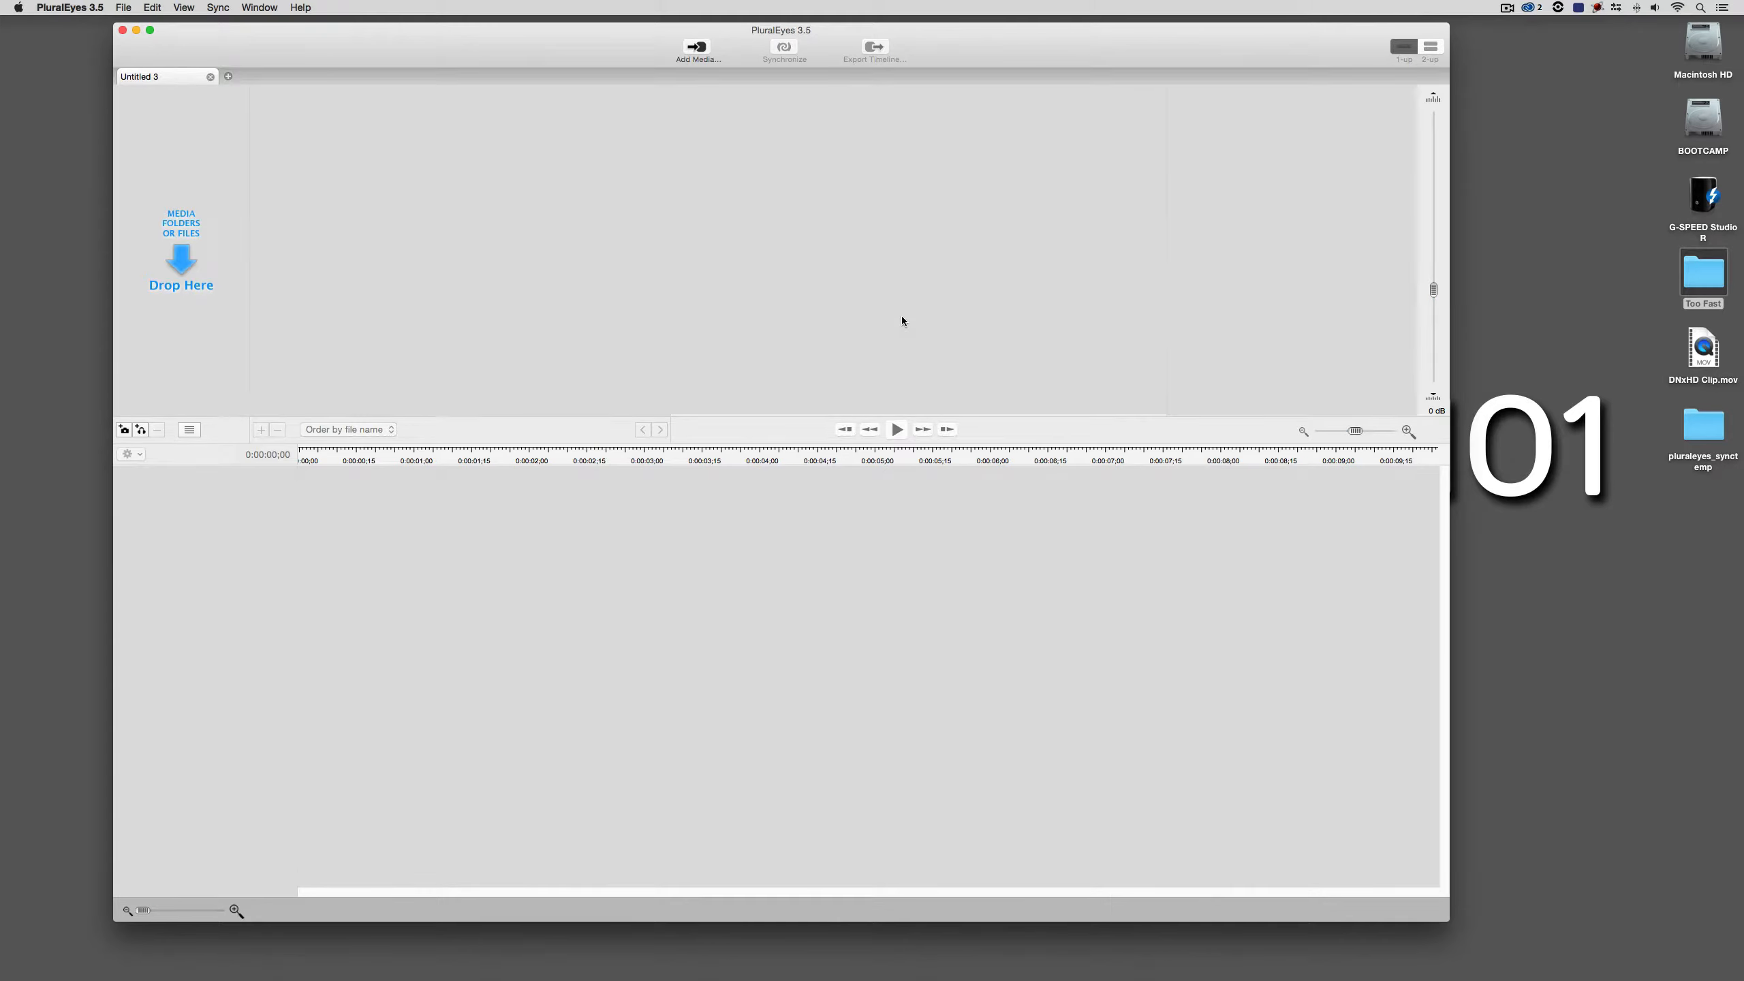
# Switch to Avid Media Composer, open the ProRes bin and place its window just below the project window
pyautogui.moveTo(495, 46); pyautogui.dragTo(449, 48)
pyautogui.press('super+q')
pyautogui.click(848, 173)
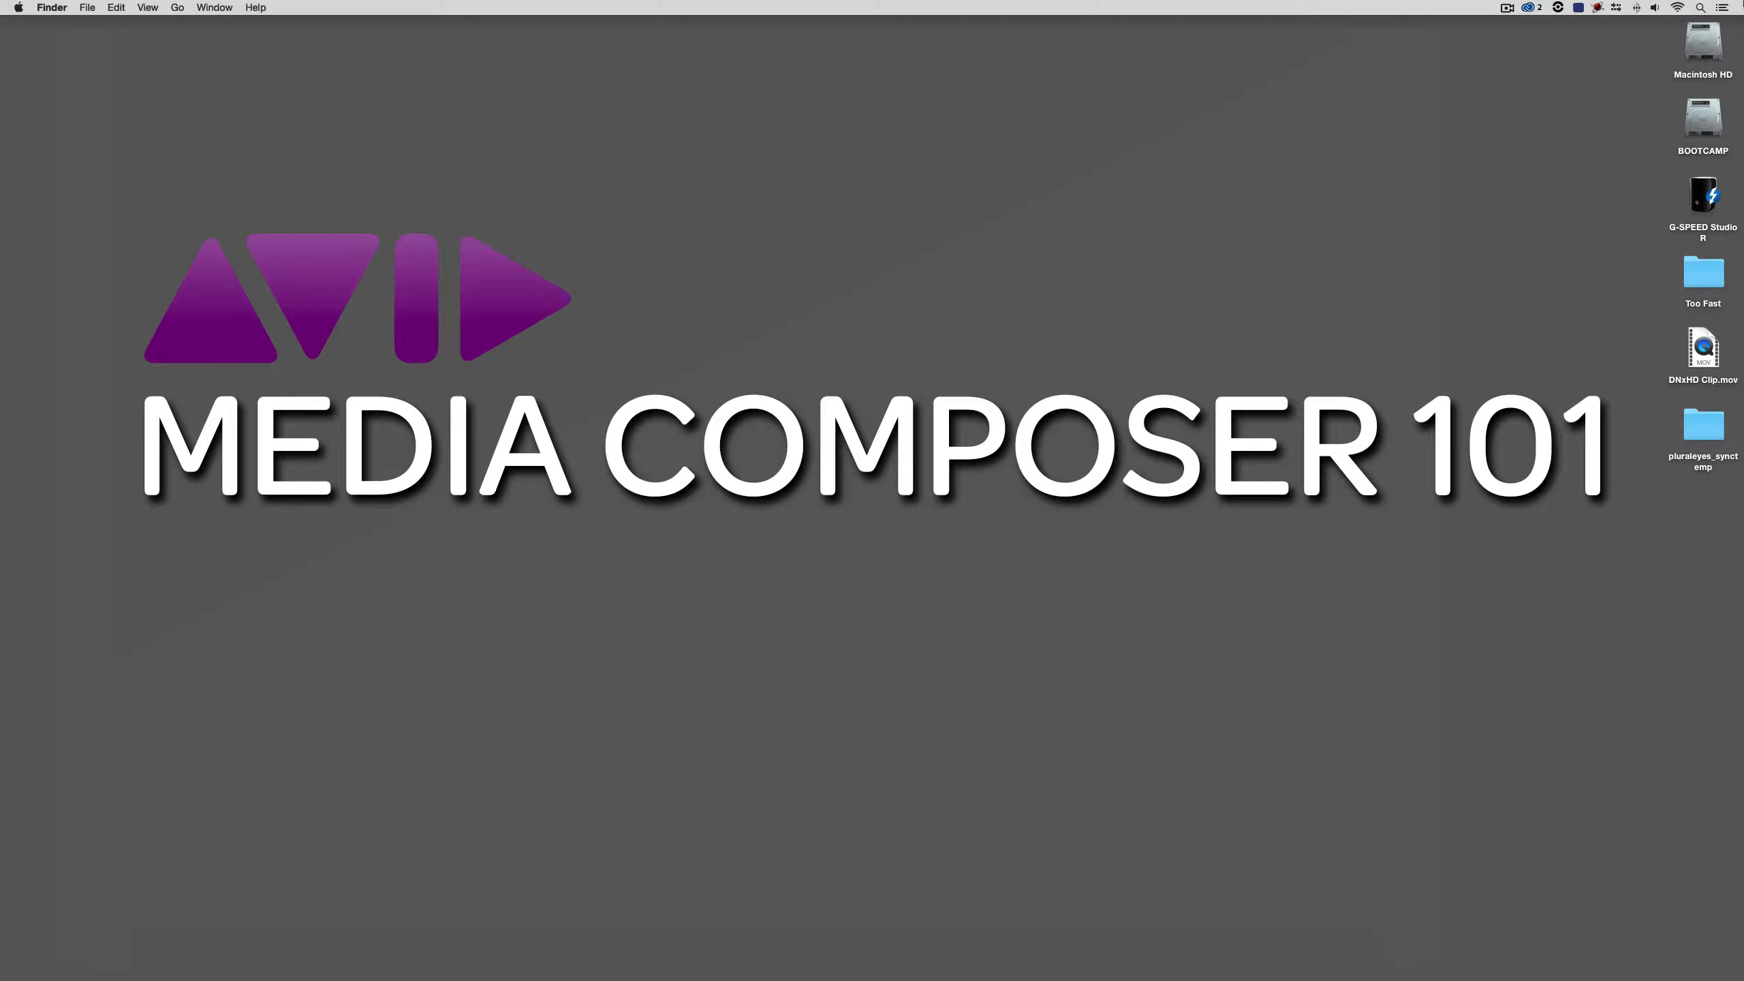
pyautogui.press('super+Tab')
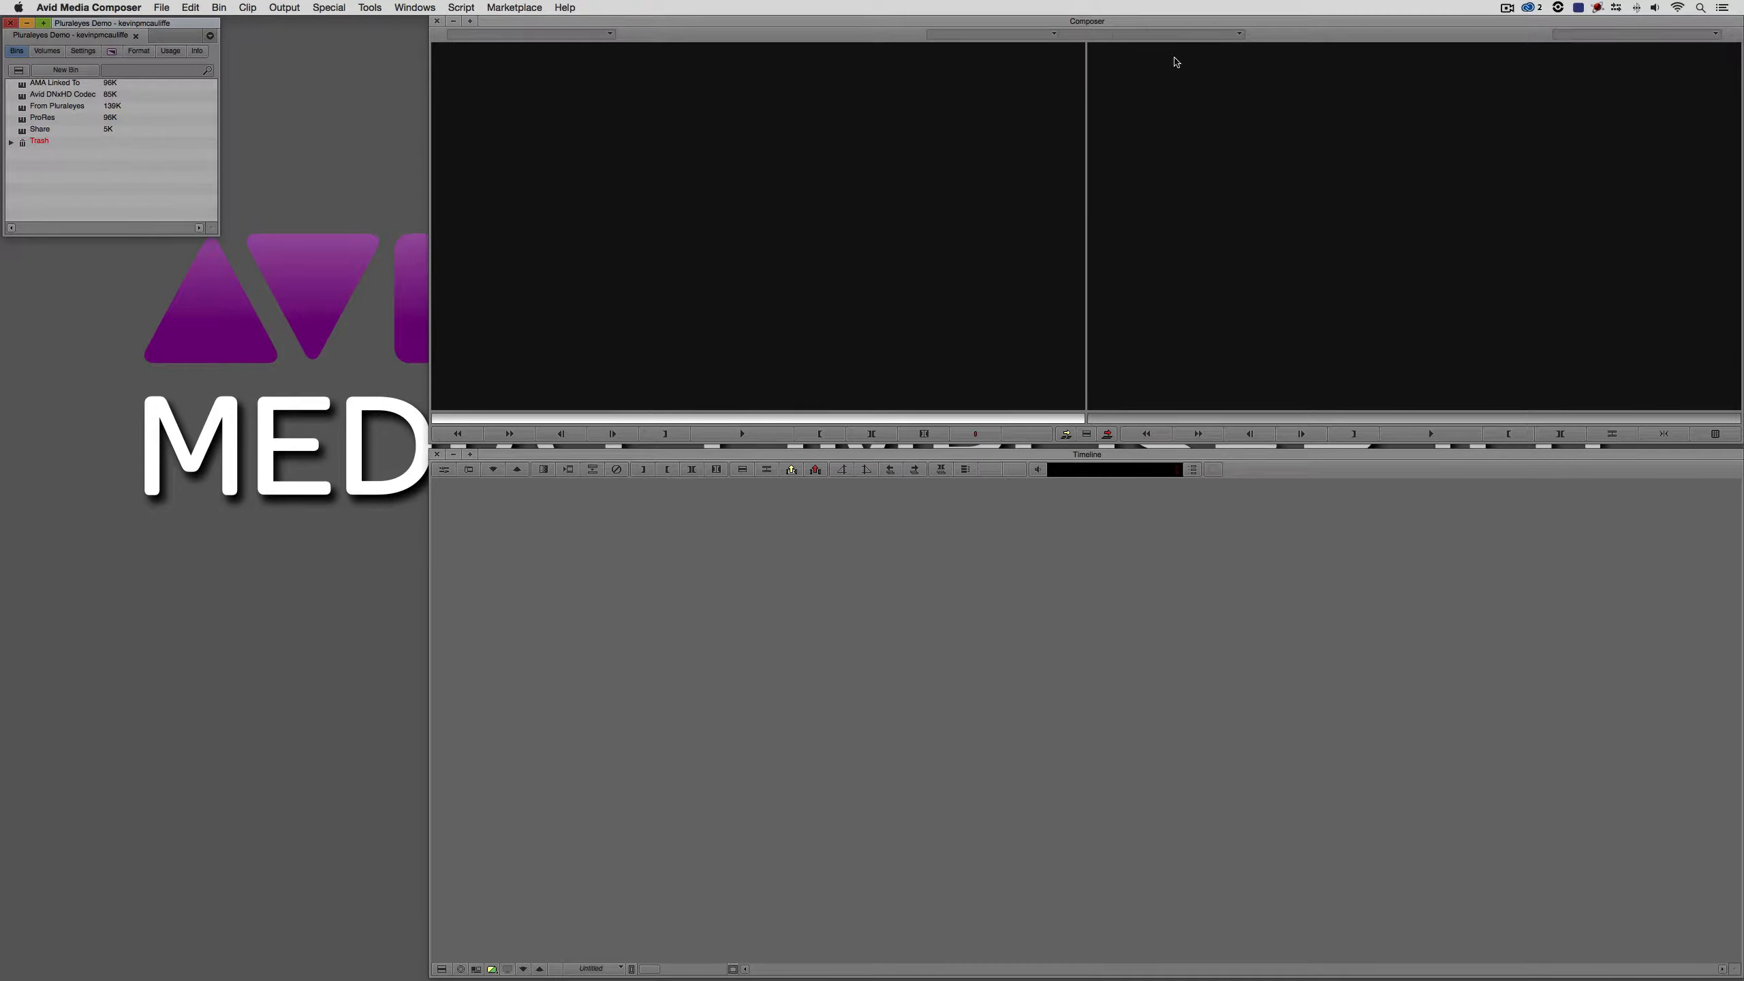
pyautogui.doubleClick(22, 118)
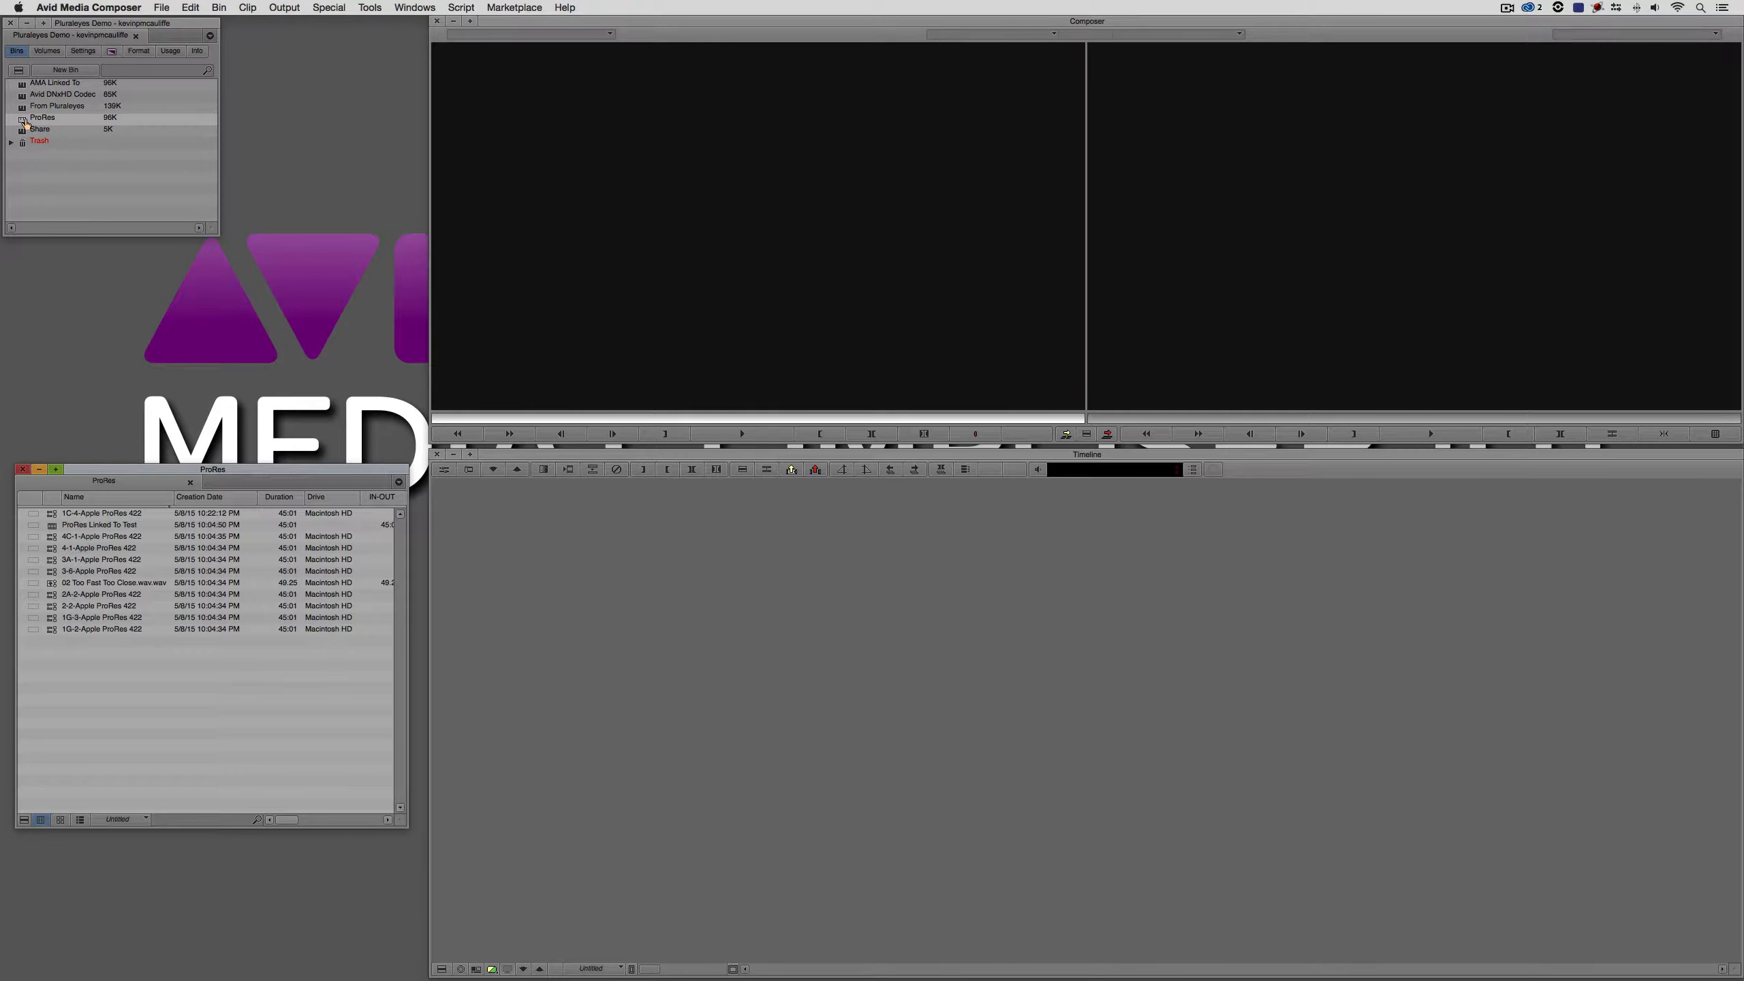
pyautogui.moveTo(223, 474); pyautogui.dragTo(220, 324)
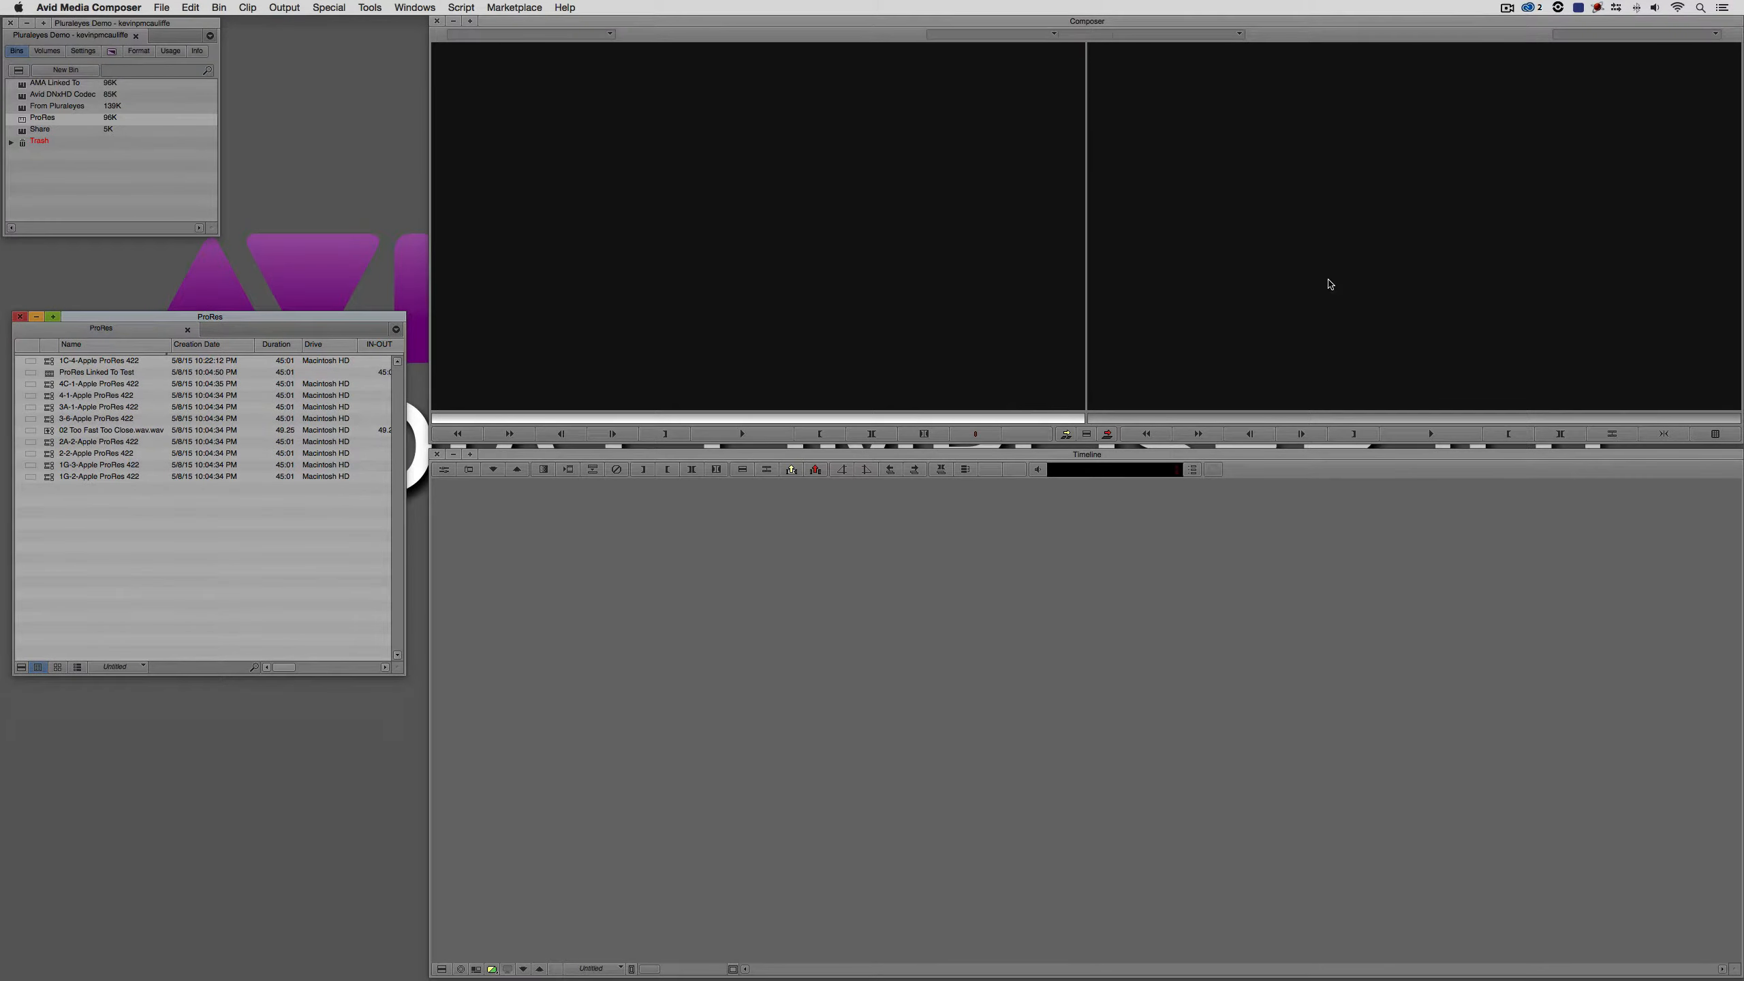
# Hide Avid Media Composer and locate the 02 Too Fast Too Close.wav.wav audio file in the Too Fast folder's ProRes subfolder
pyautogui.press('super+h')
pyautogui.click(1699, 286)
pyautogui.doubleClick(1698, 287)
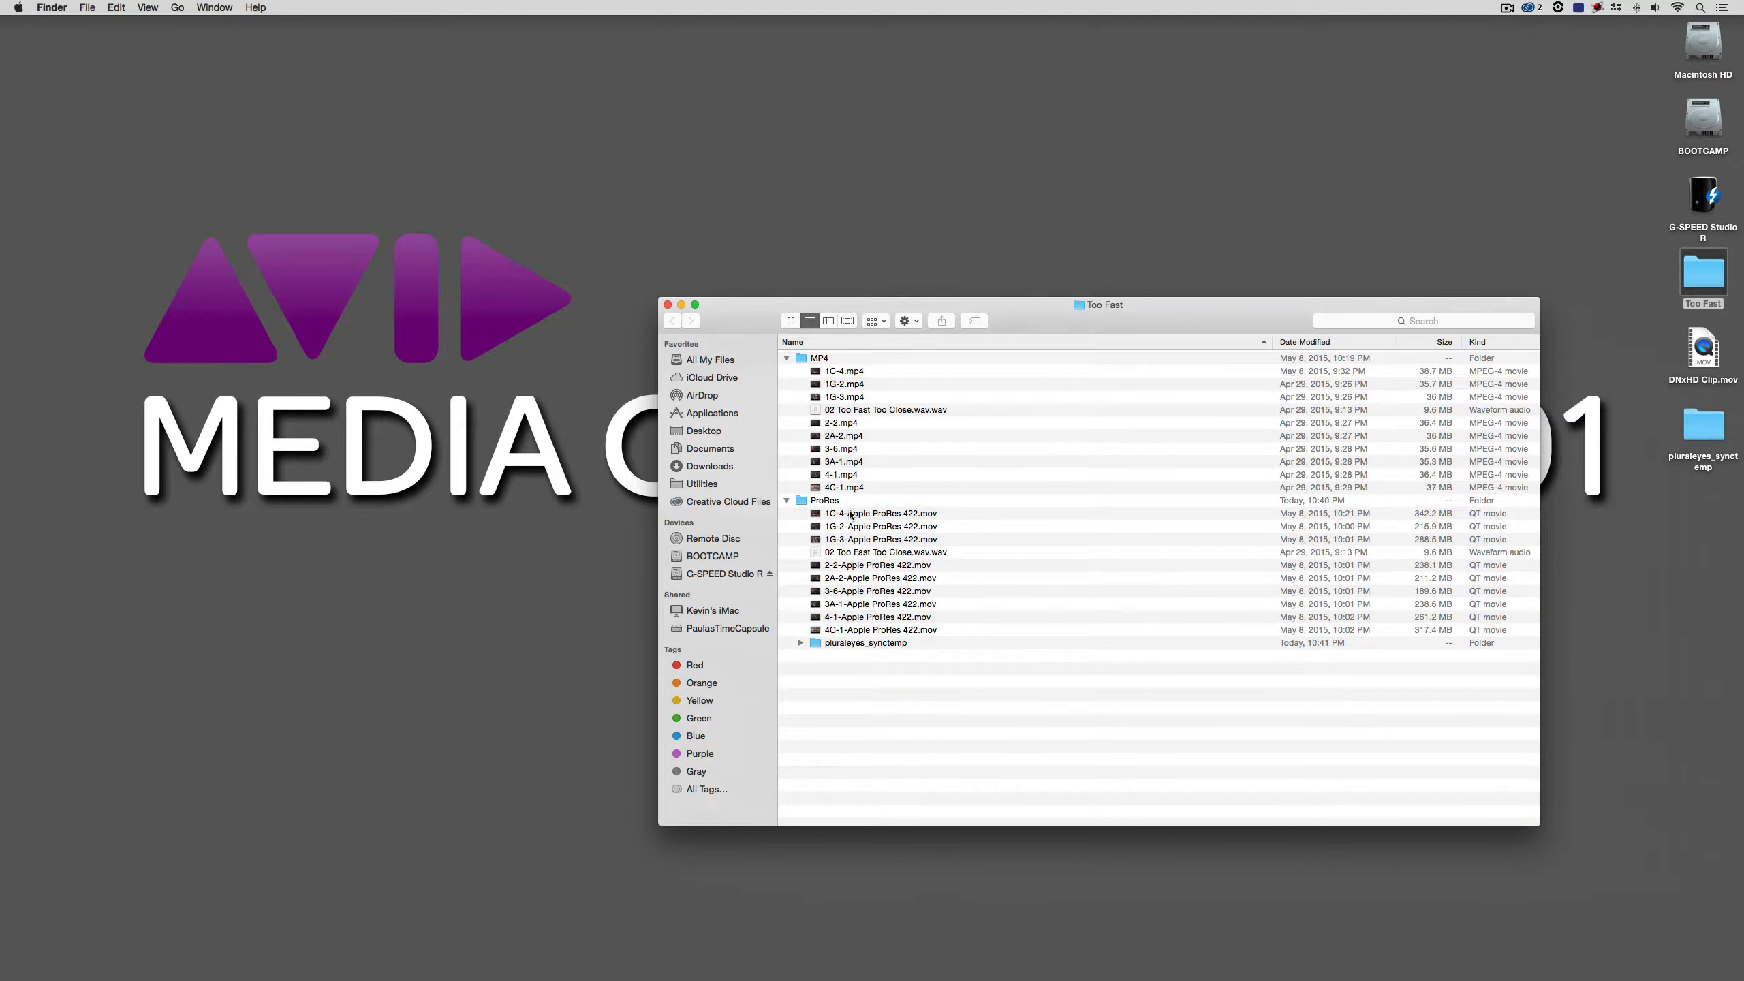
pyautogui.click(882, 554)
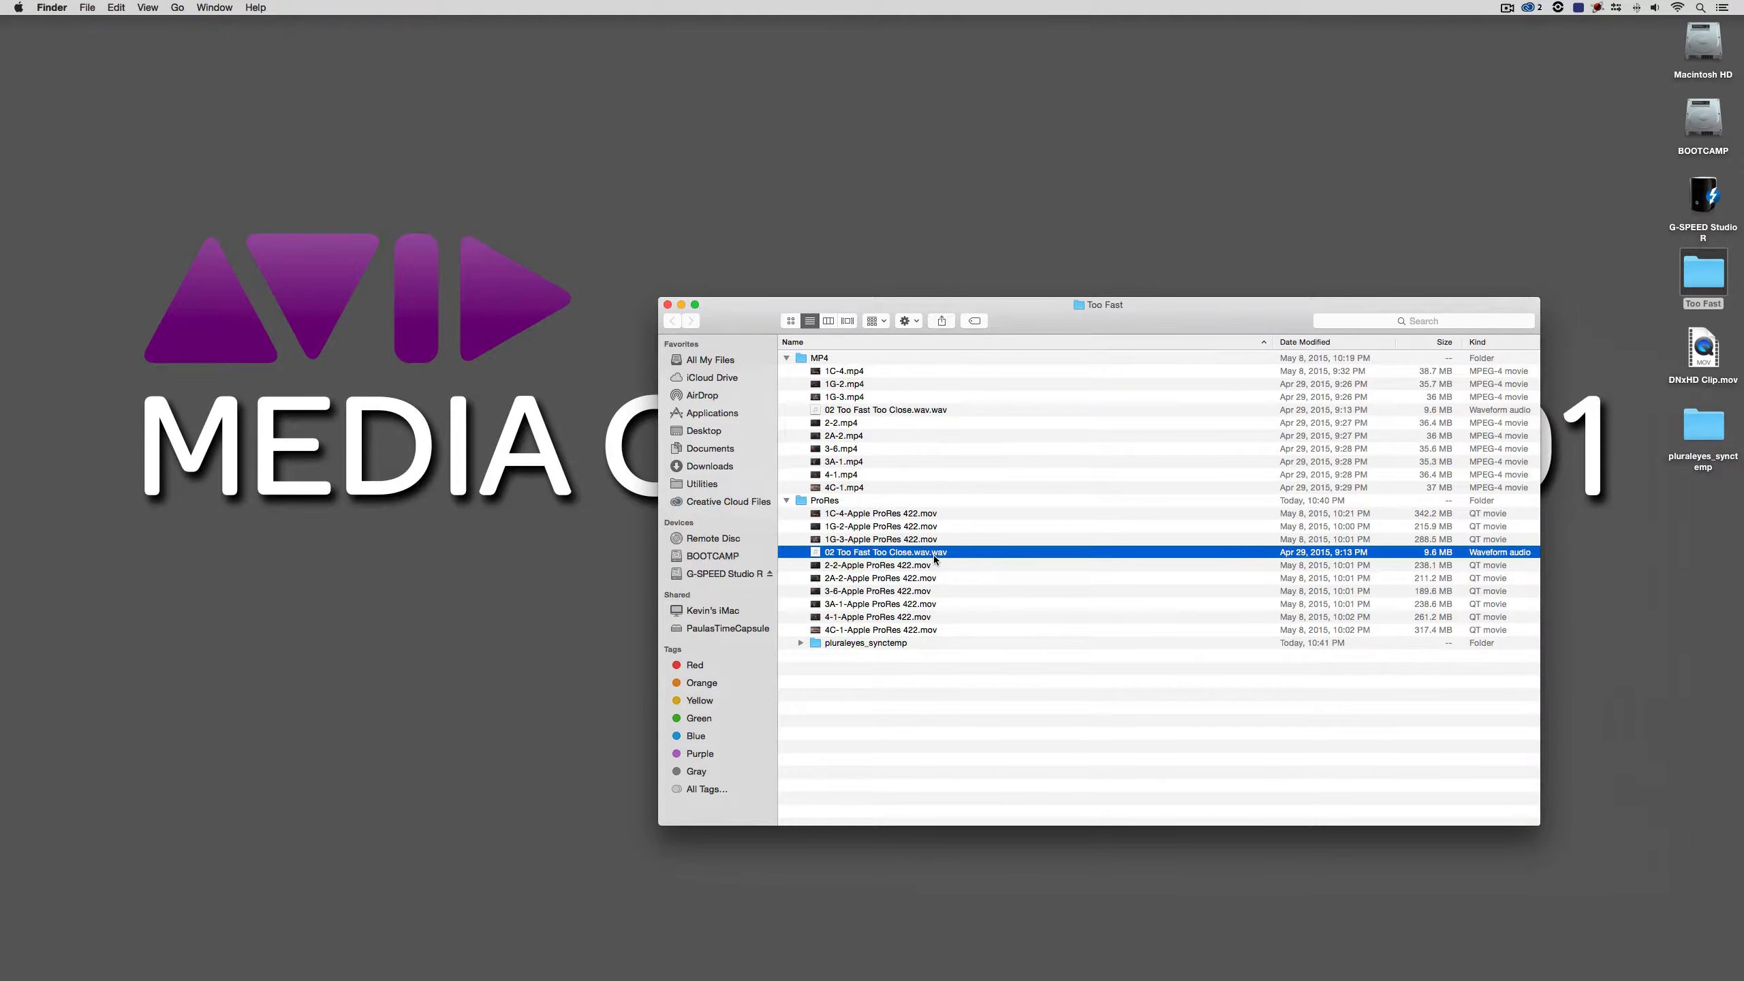
# Hide PluralEyes, close the Too Fast folder window and return to Avid Media Composer
pyautogui.press('super+Tab')
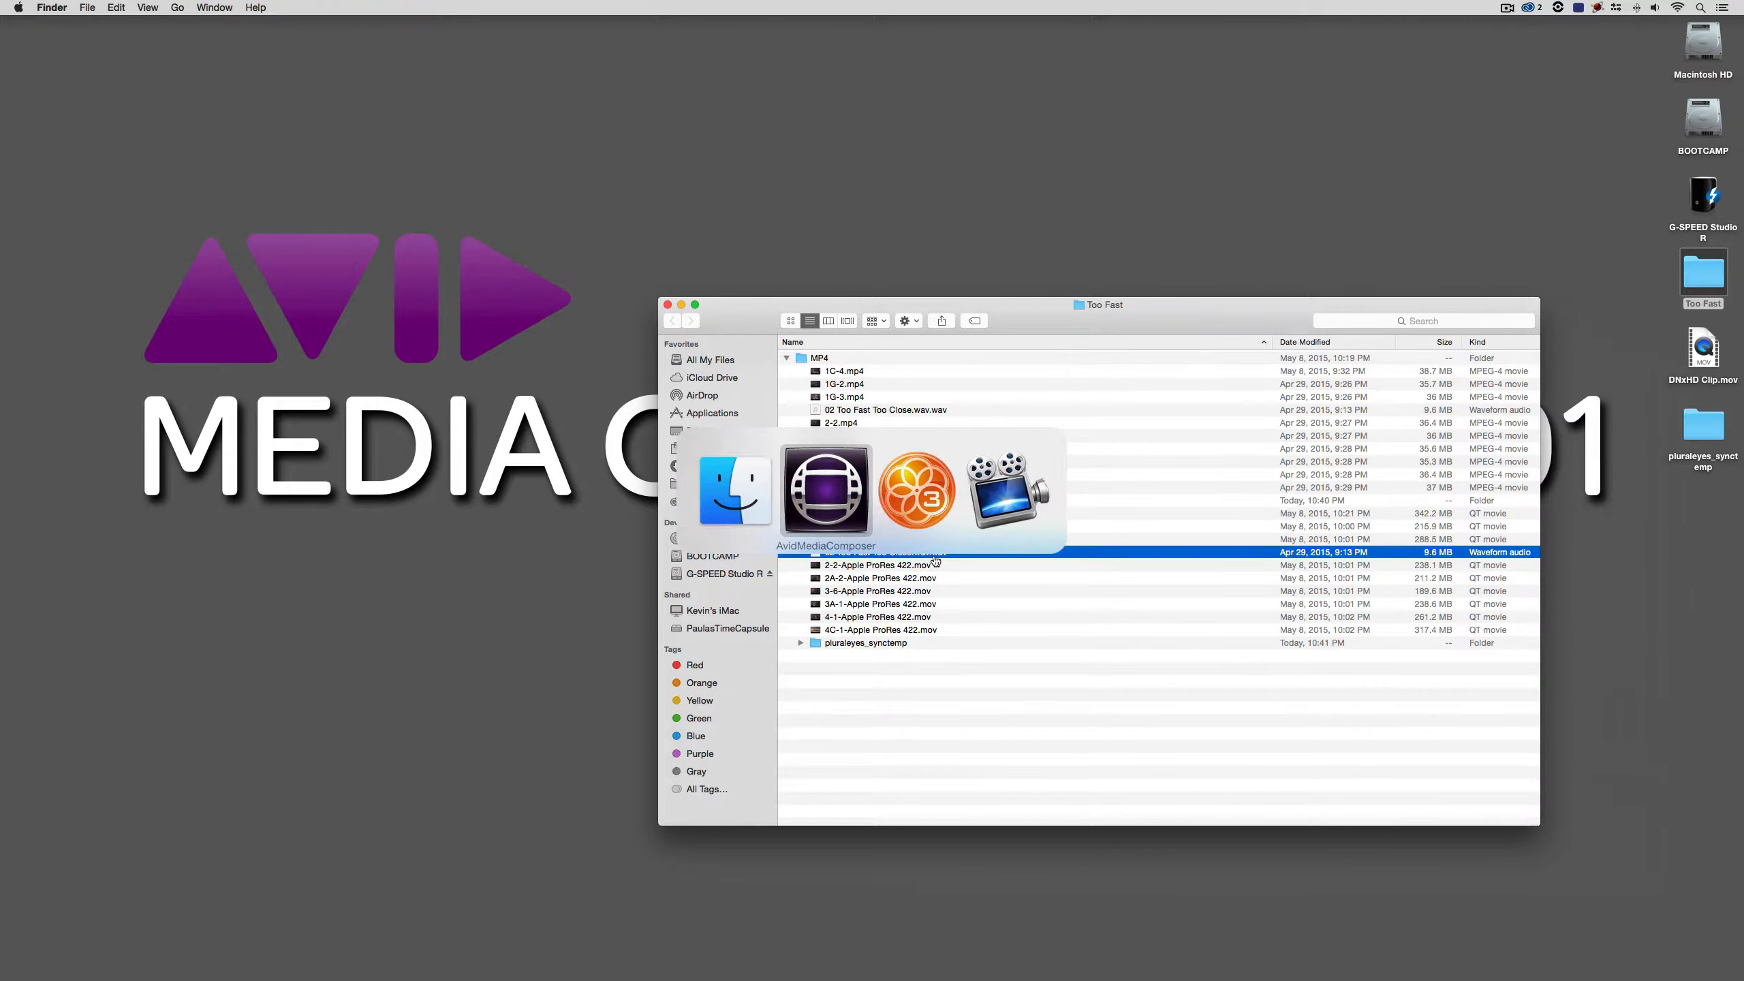
pyautogui.press('super+Tab')
pyautogui.press('super+Tab')
pyautogui.press('super+Tab')
pyautogui.click(908, 516)
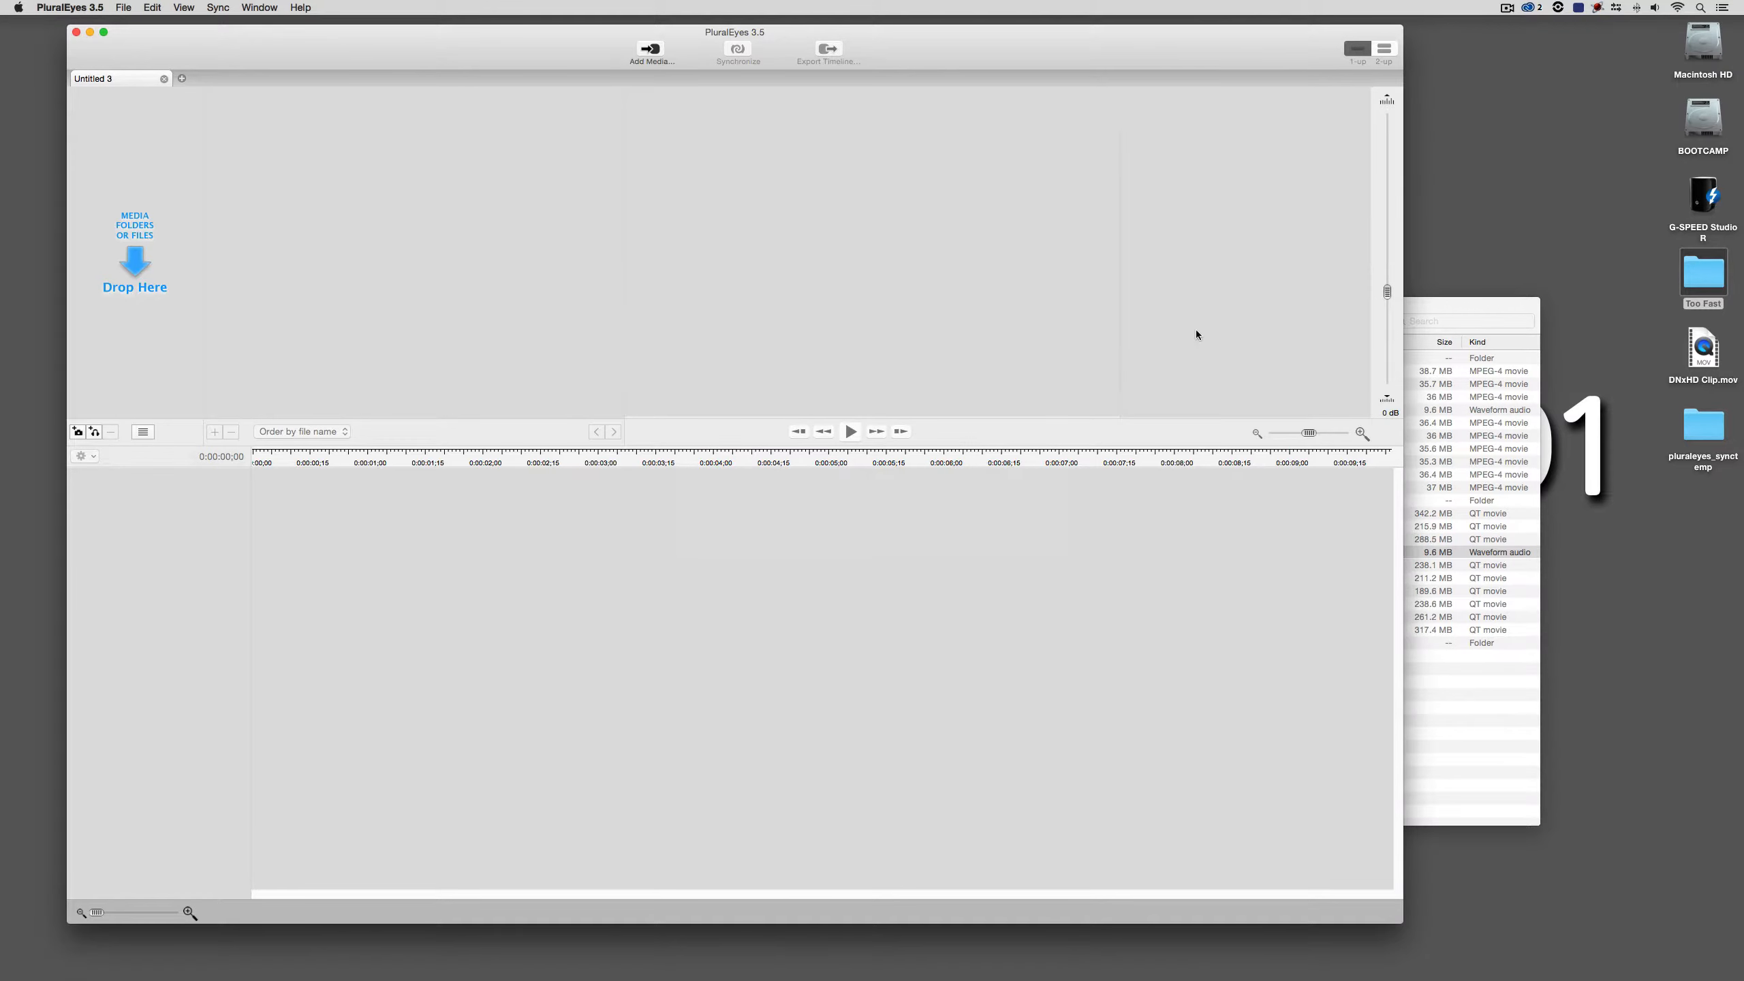
pyautogui.press('super+h')
pyautogui.click(668, 306)
pyautogui.press('super+Tab')
pyautogui.press('super+Tab')
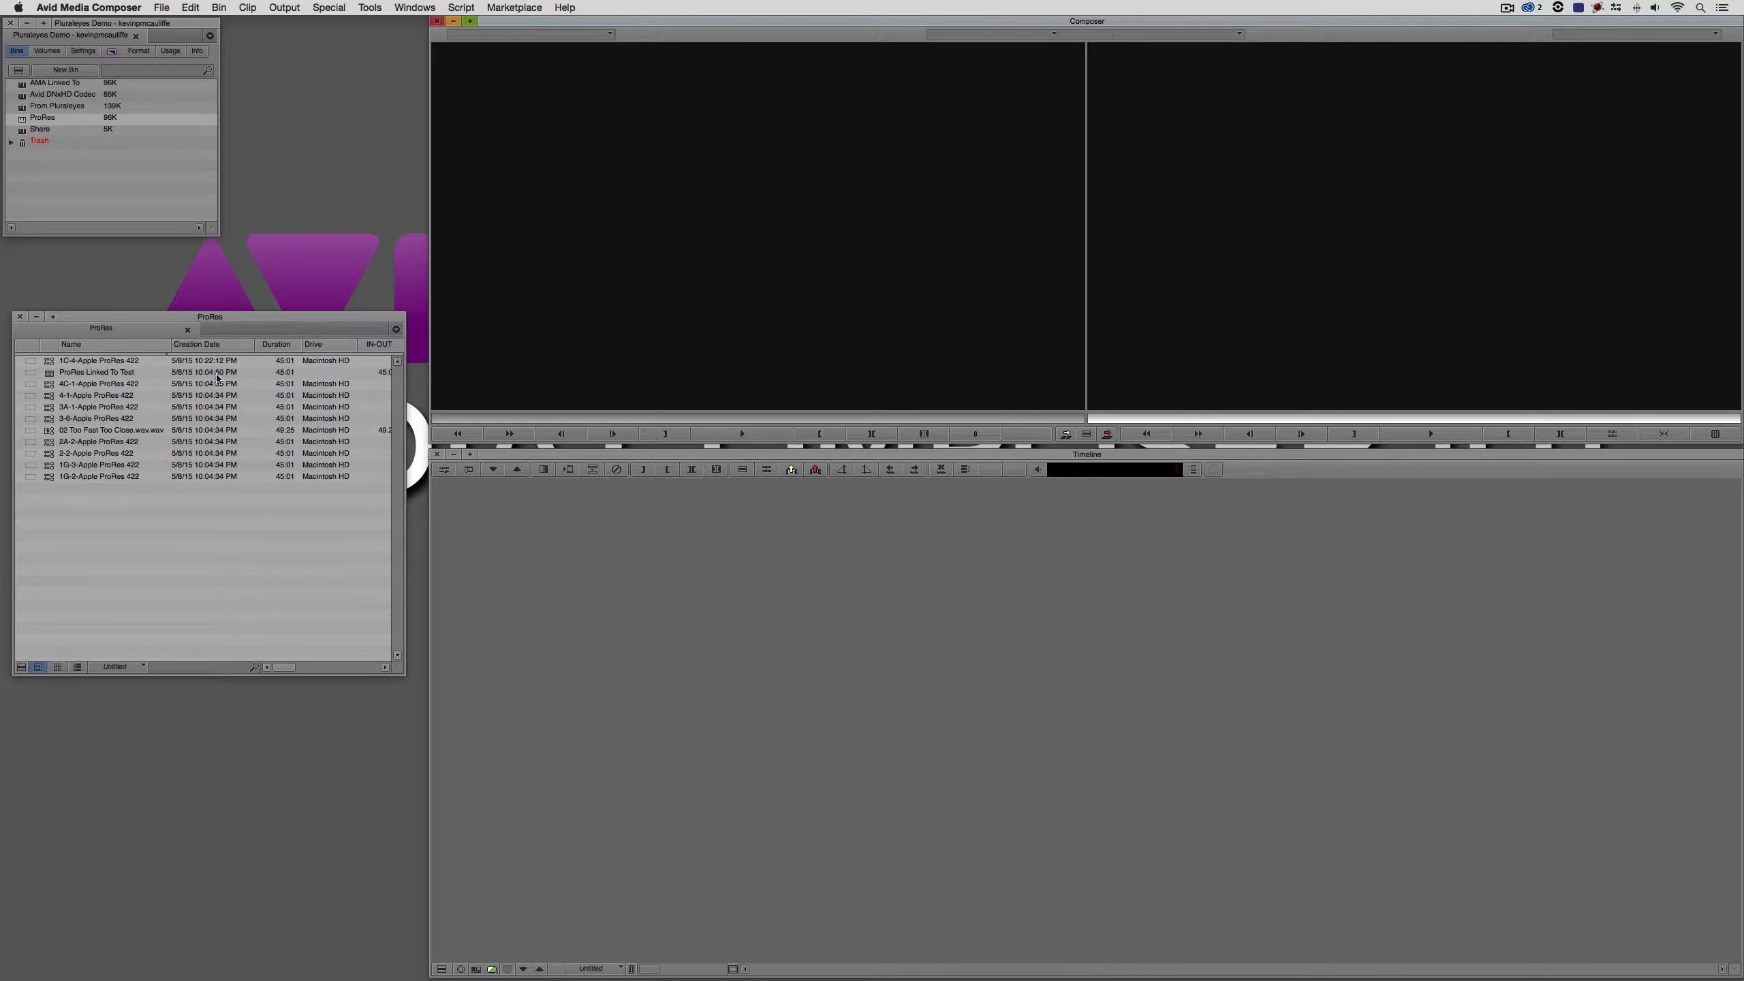
# Load the 4-1-Apple ProRes 422 clip into the source monitor and play it from about 16 seconds
pyautogui.click(47, 396)
pyautogui.moveTo(47, 396); pyautogui.dragTo(754, 343)
pyautogui.click(680, 418)
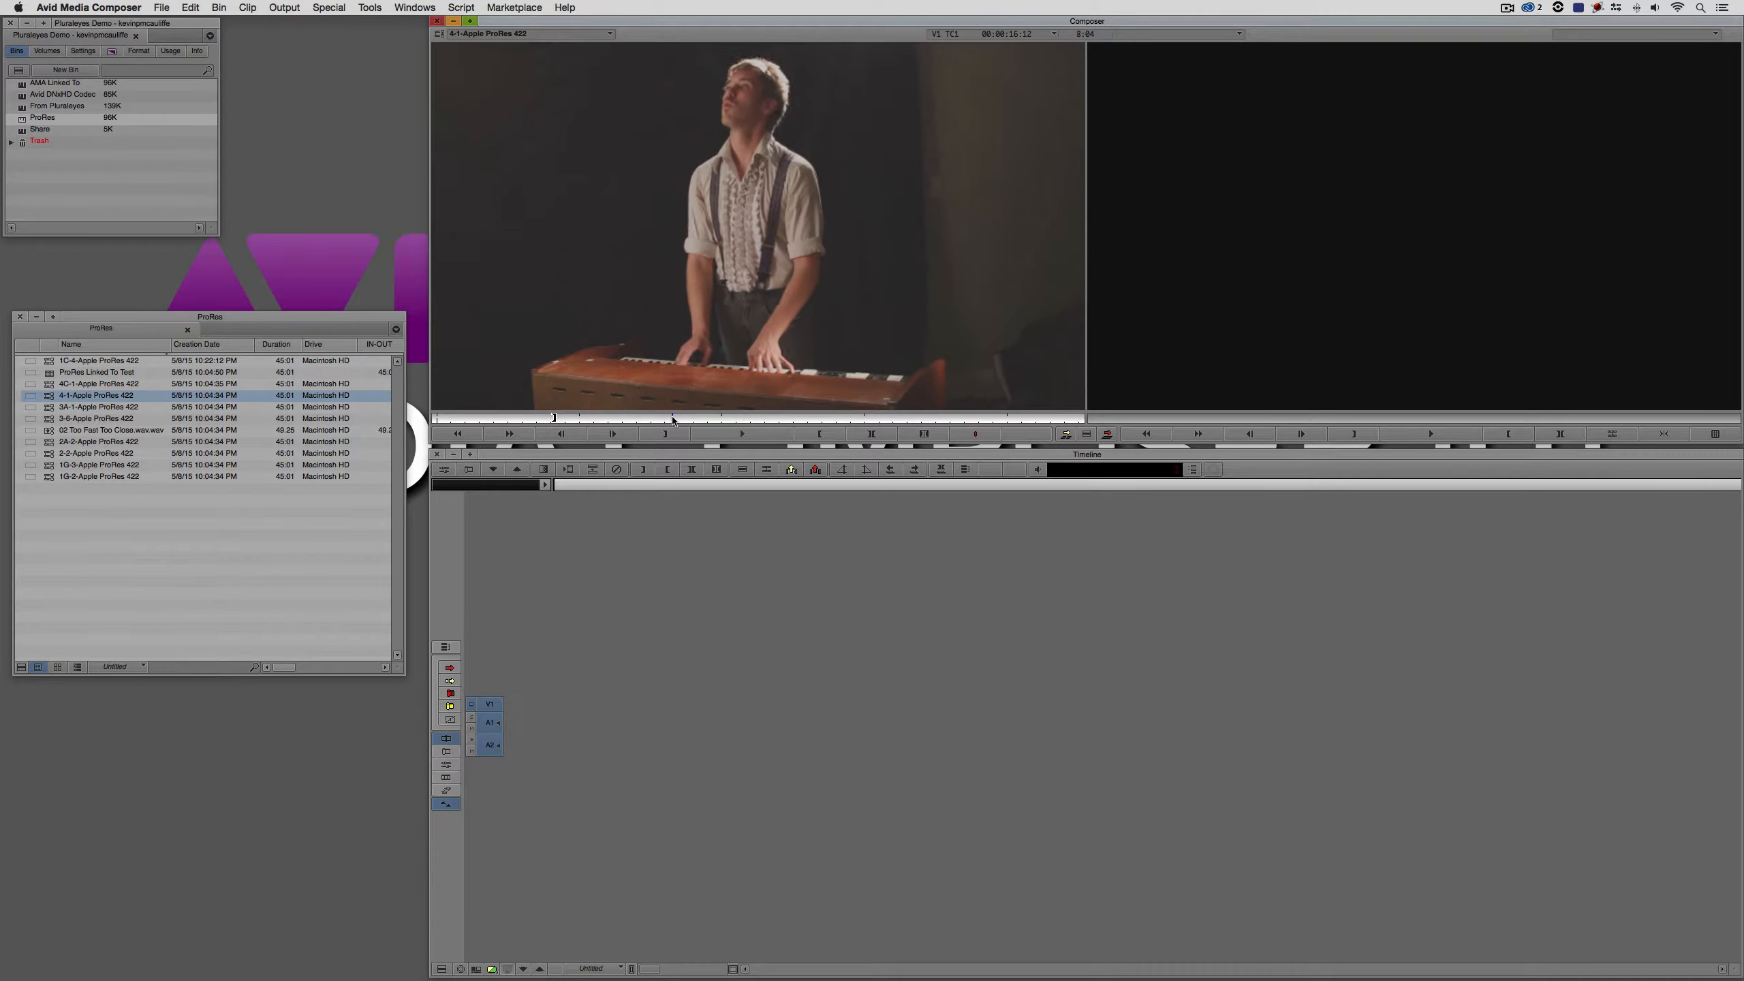
pyautogui.click(741, 434)
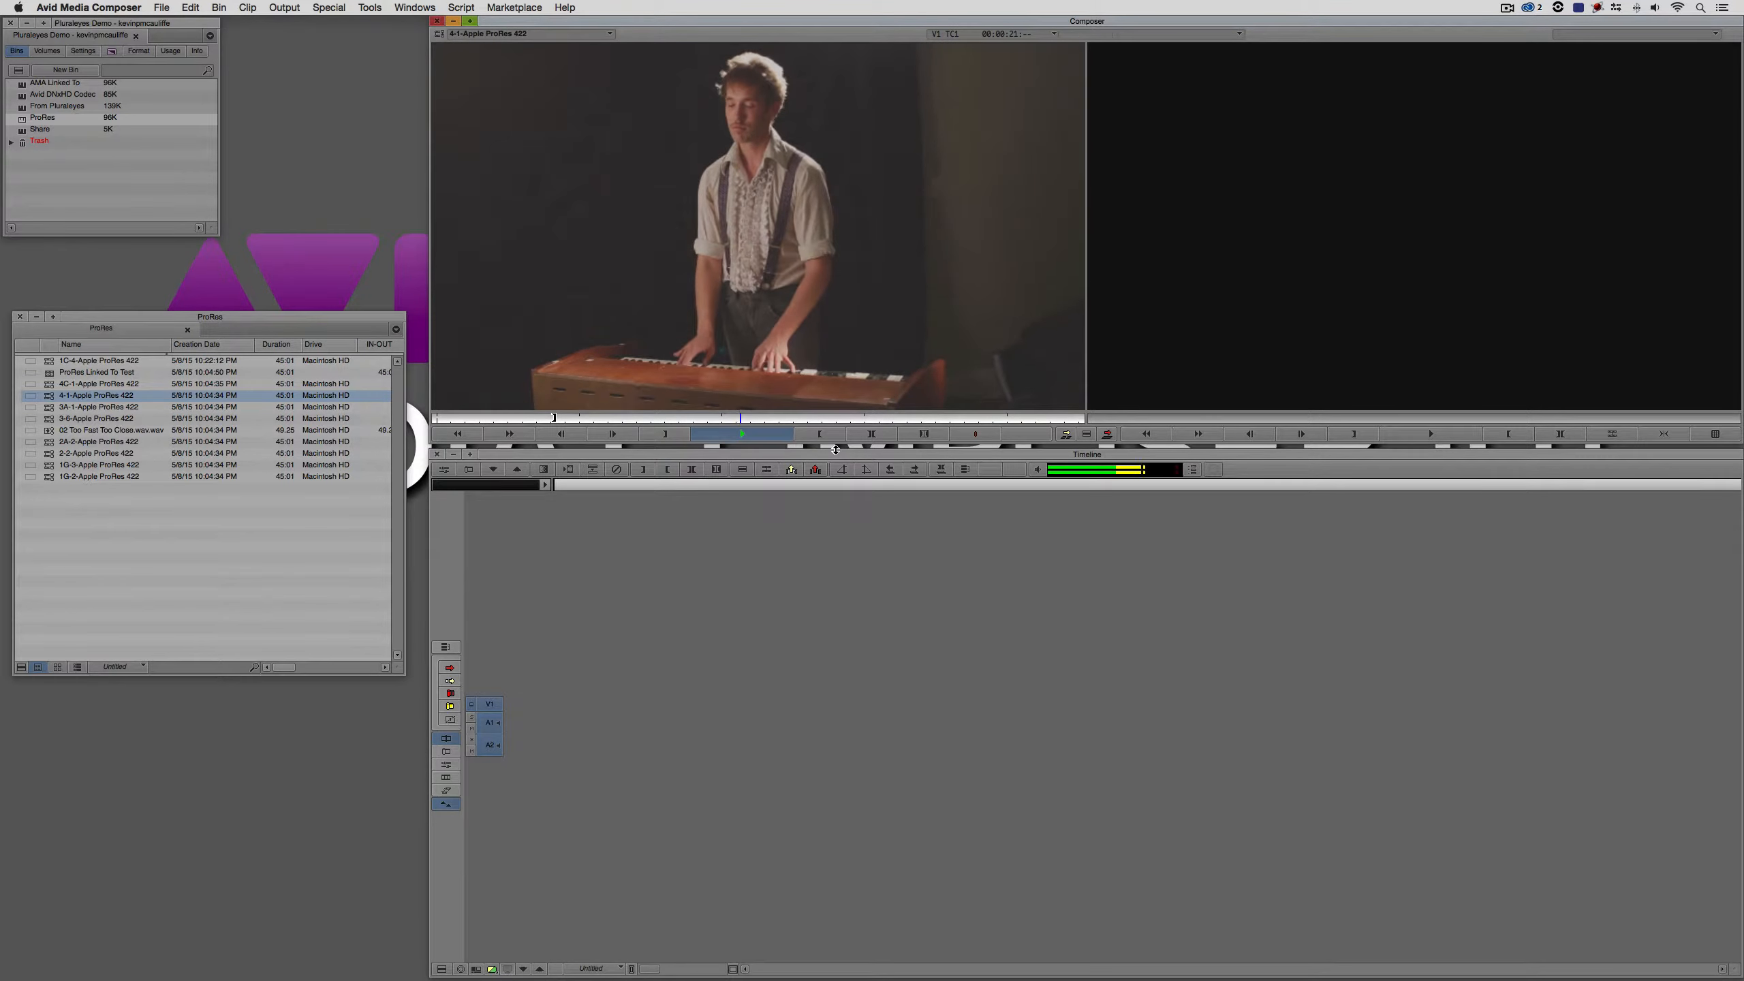
pyautogui.press('space')
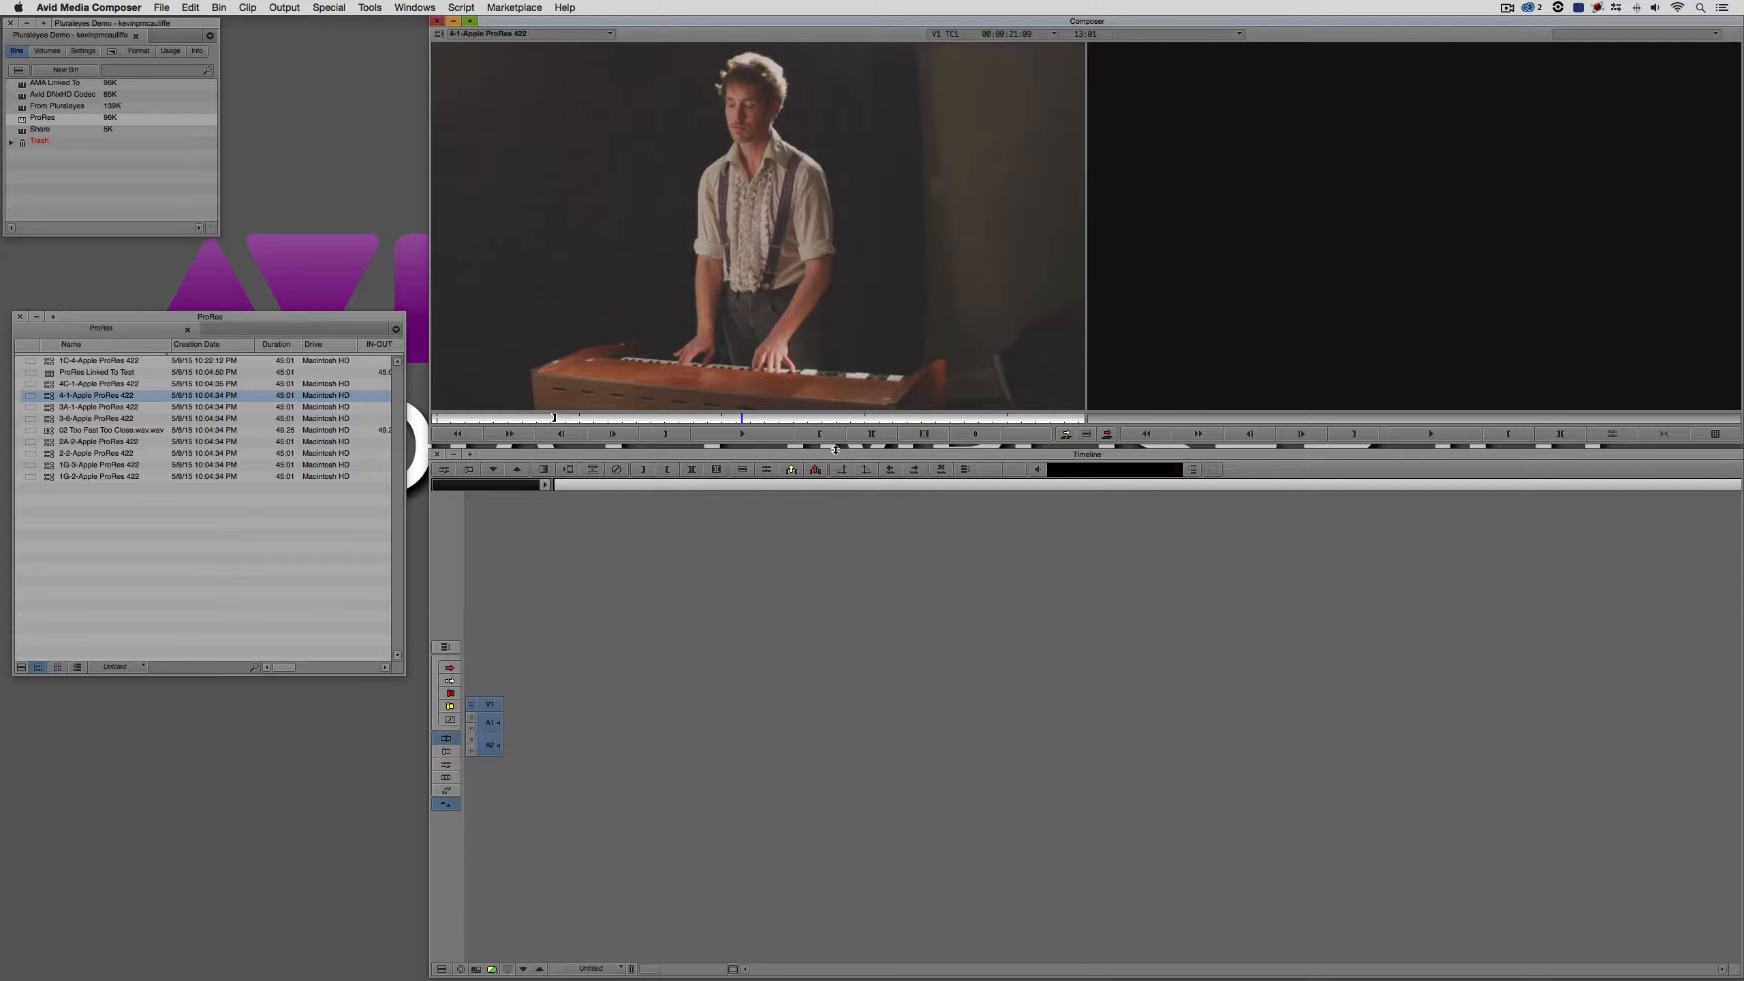
pyautogui.click(756, 438)
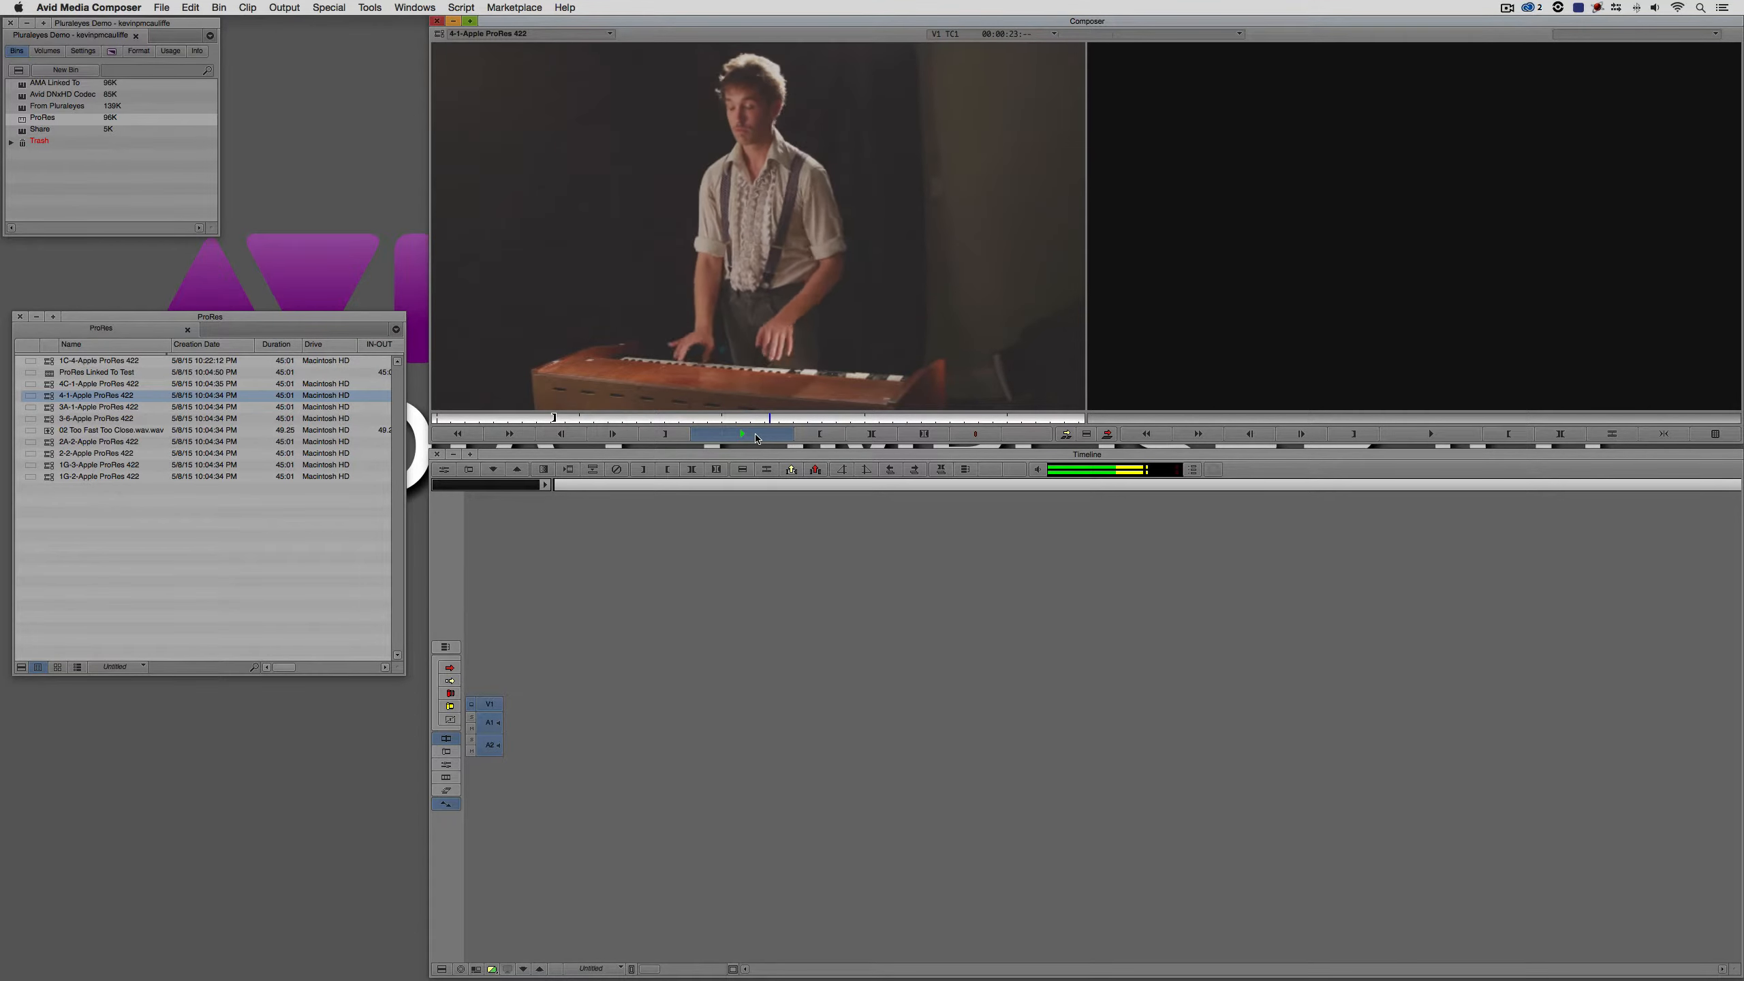
# Load the 3-6-Apple ProRes 422 clip into the source monitor and play it, including from about 10 seconds
pyautogui.doubleClick(54, 418)
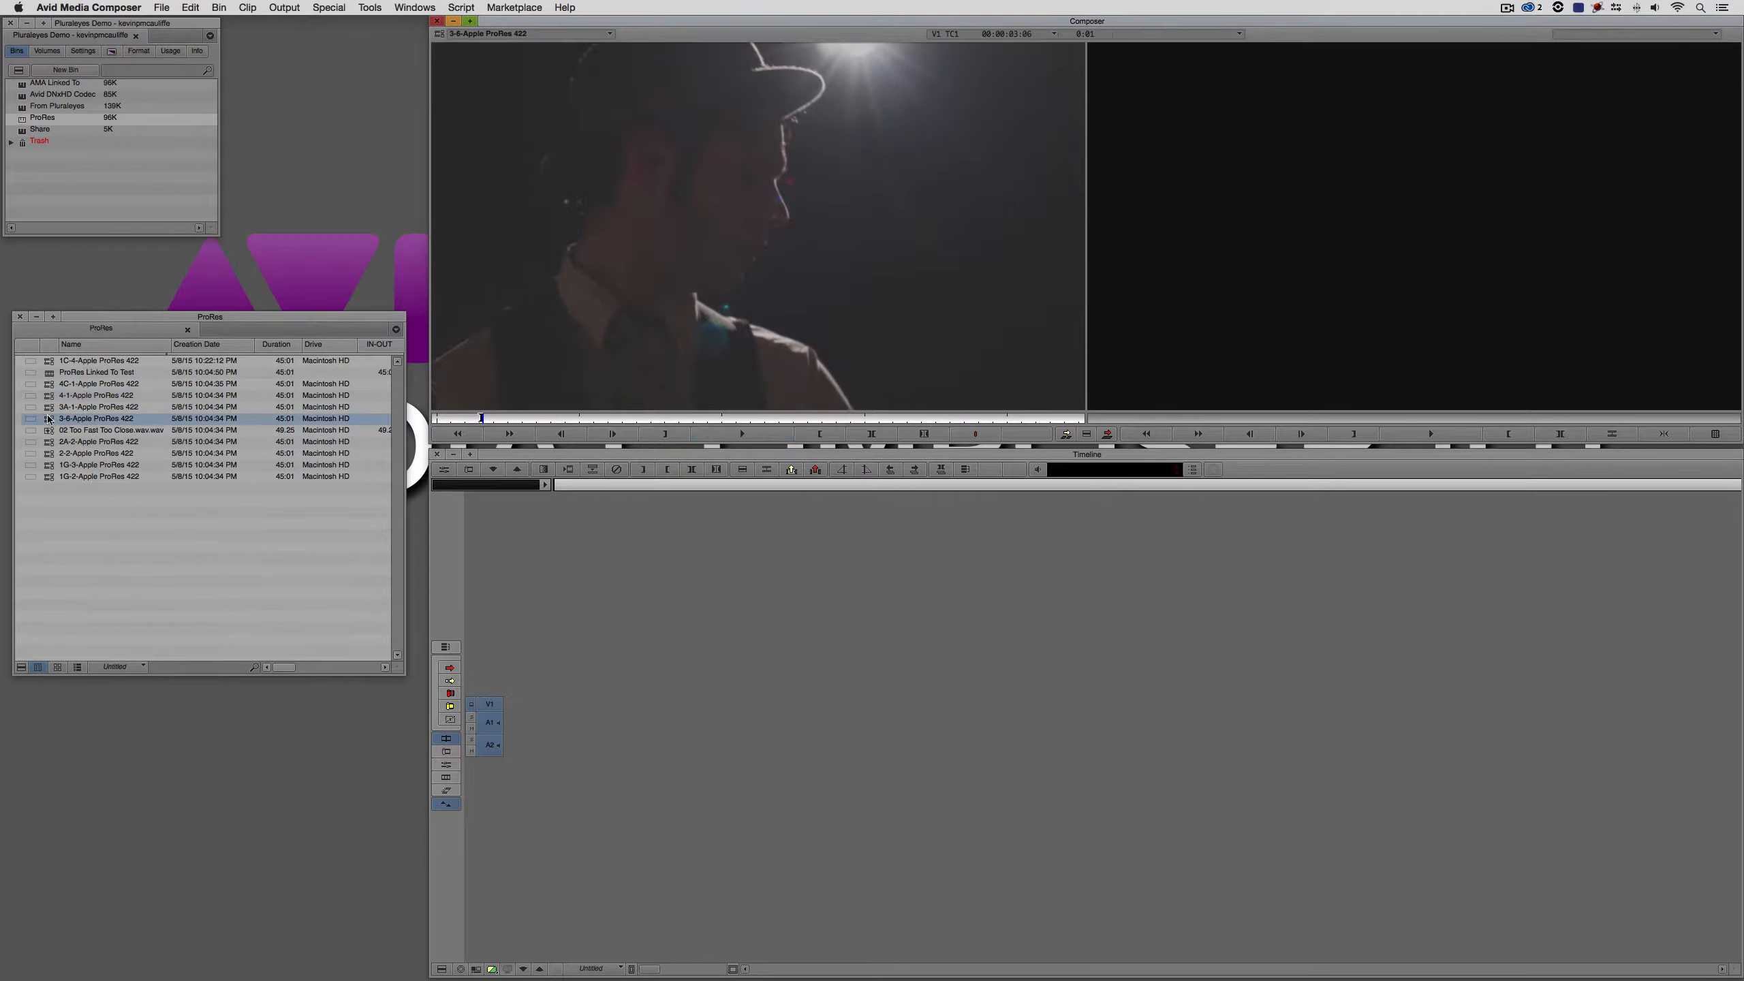
pyautogui.click(742, 433)
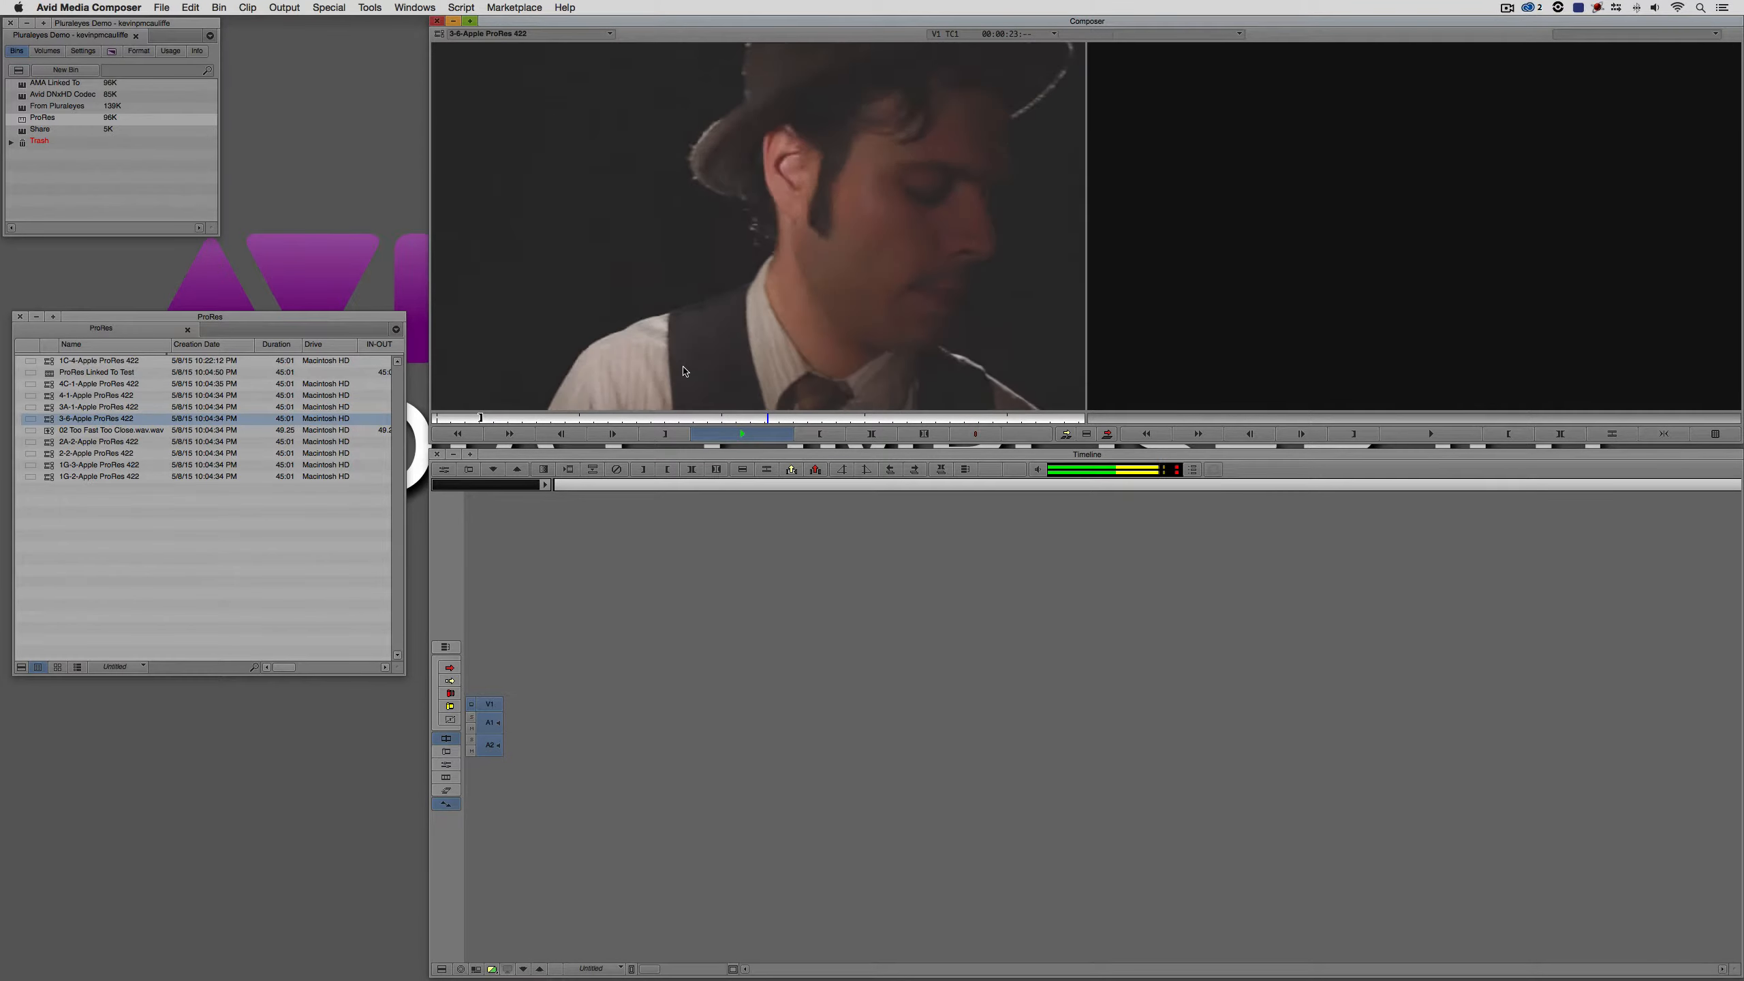
pyautogui.click(581, 419)
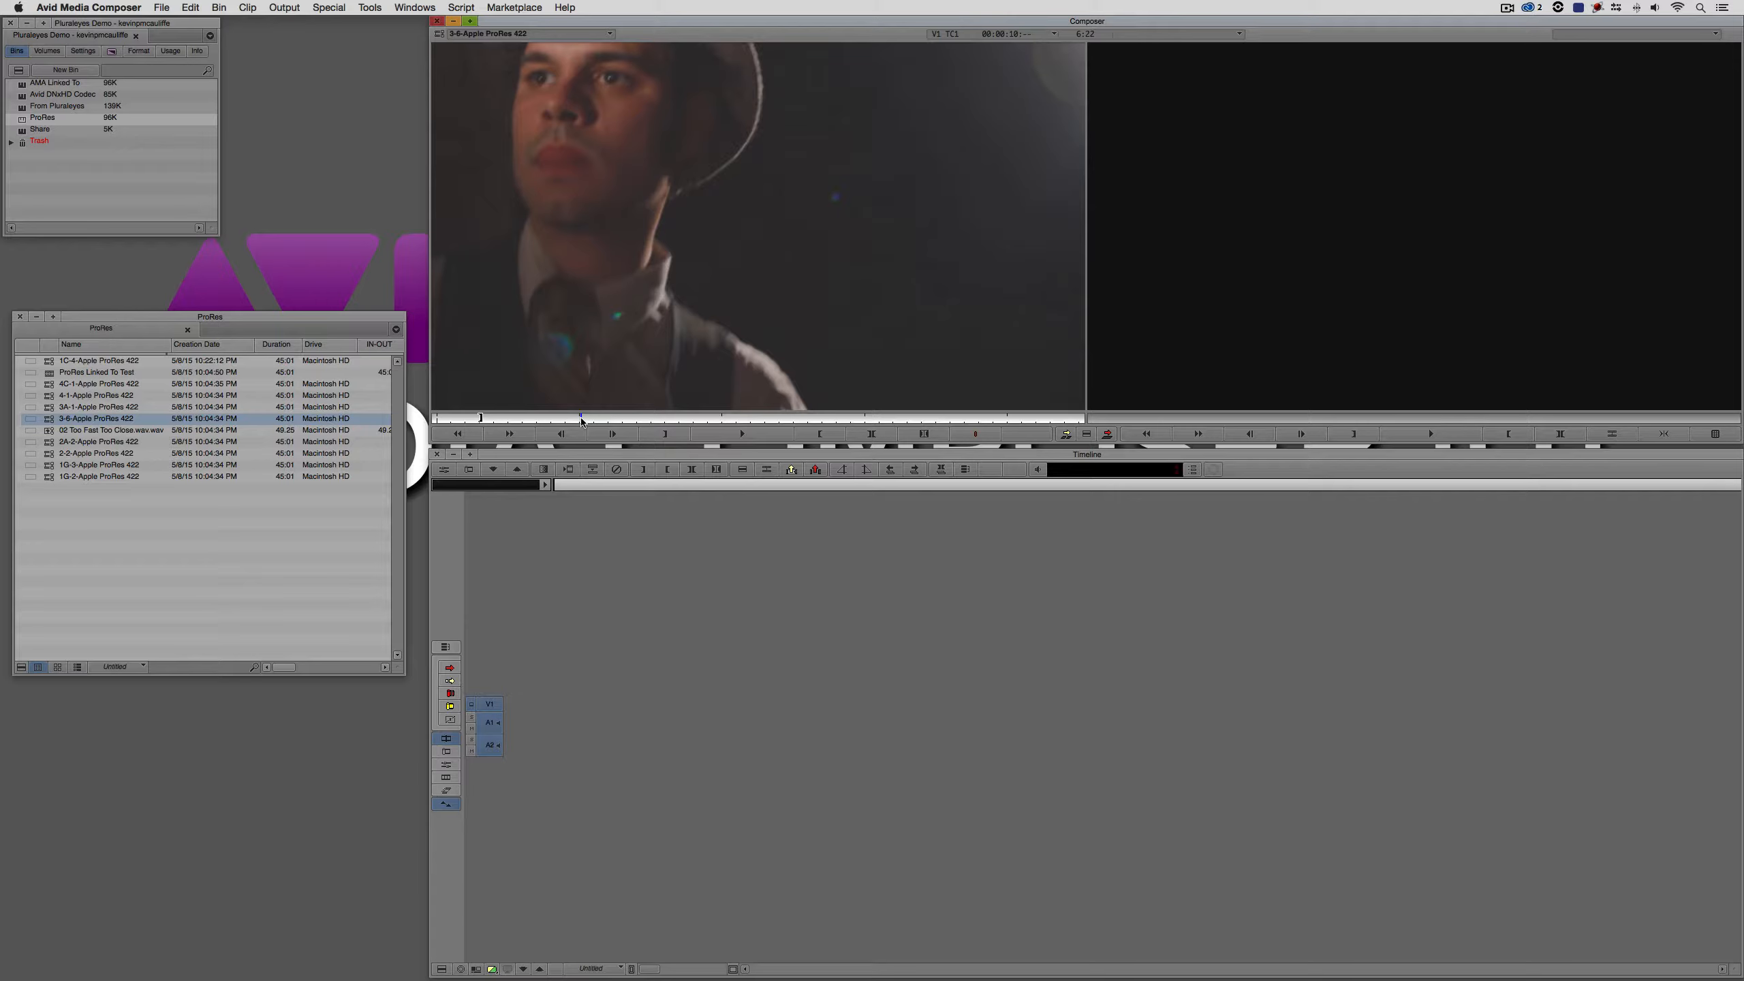
pyautogui.press('space')
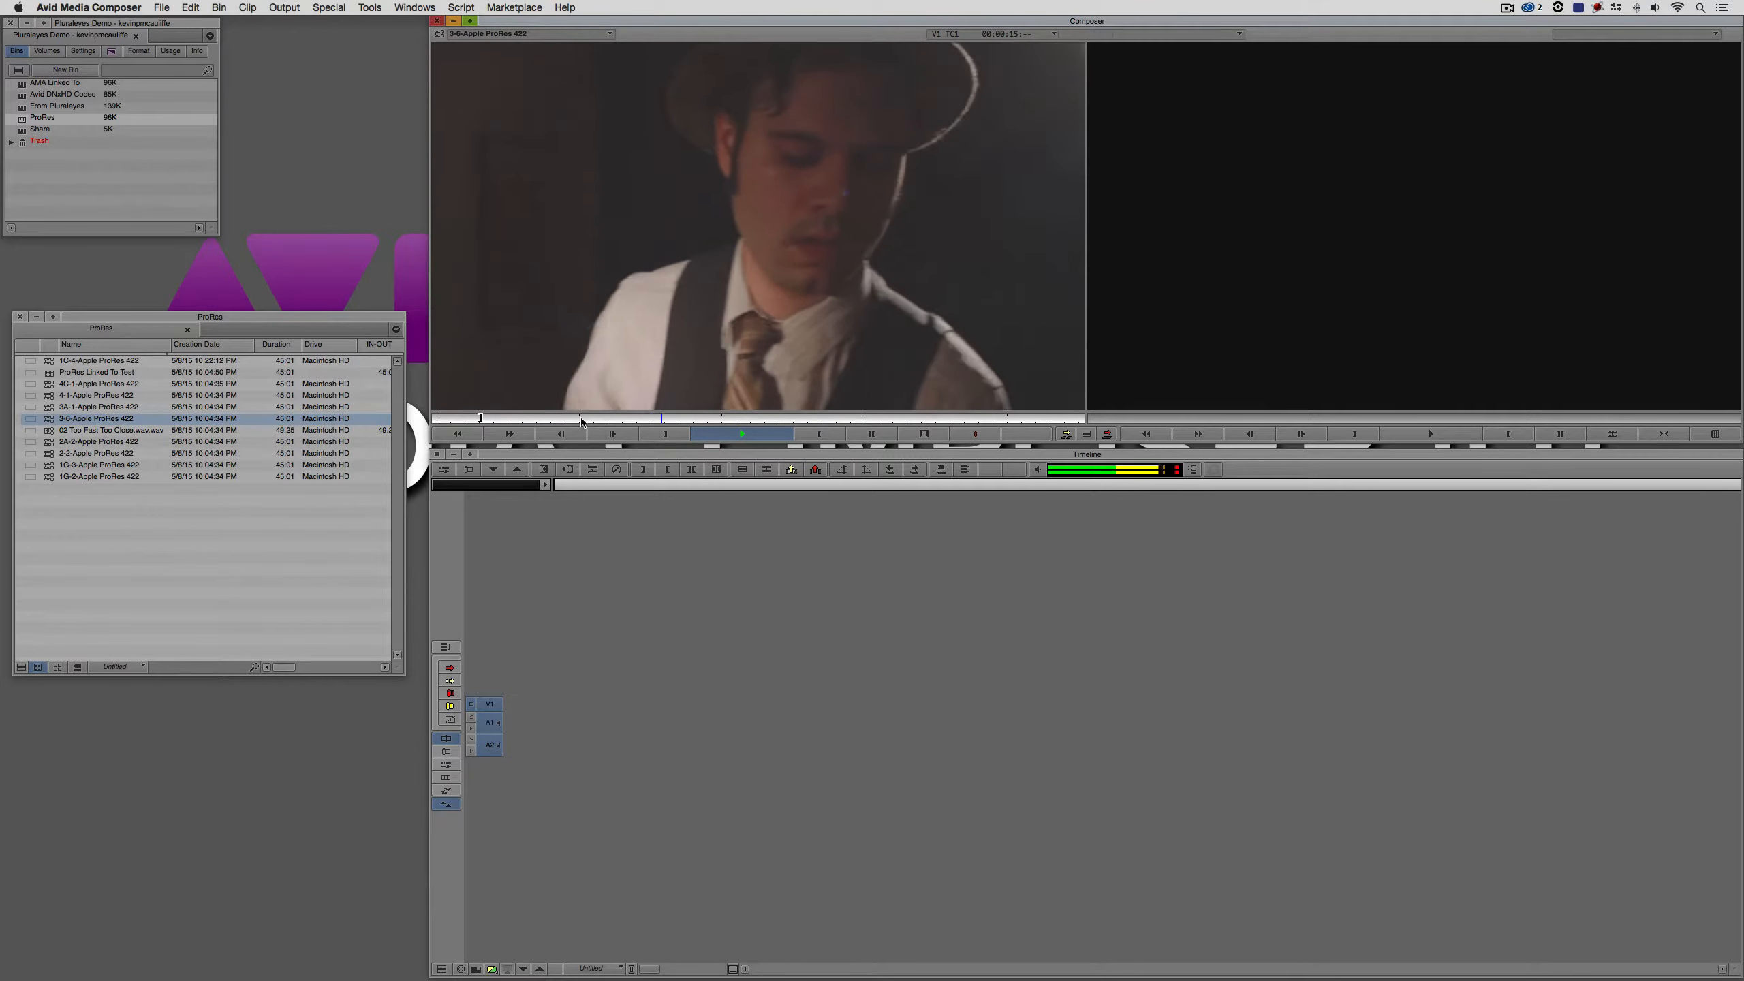
pyautogui.press('space')
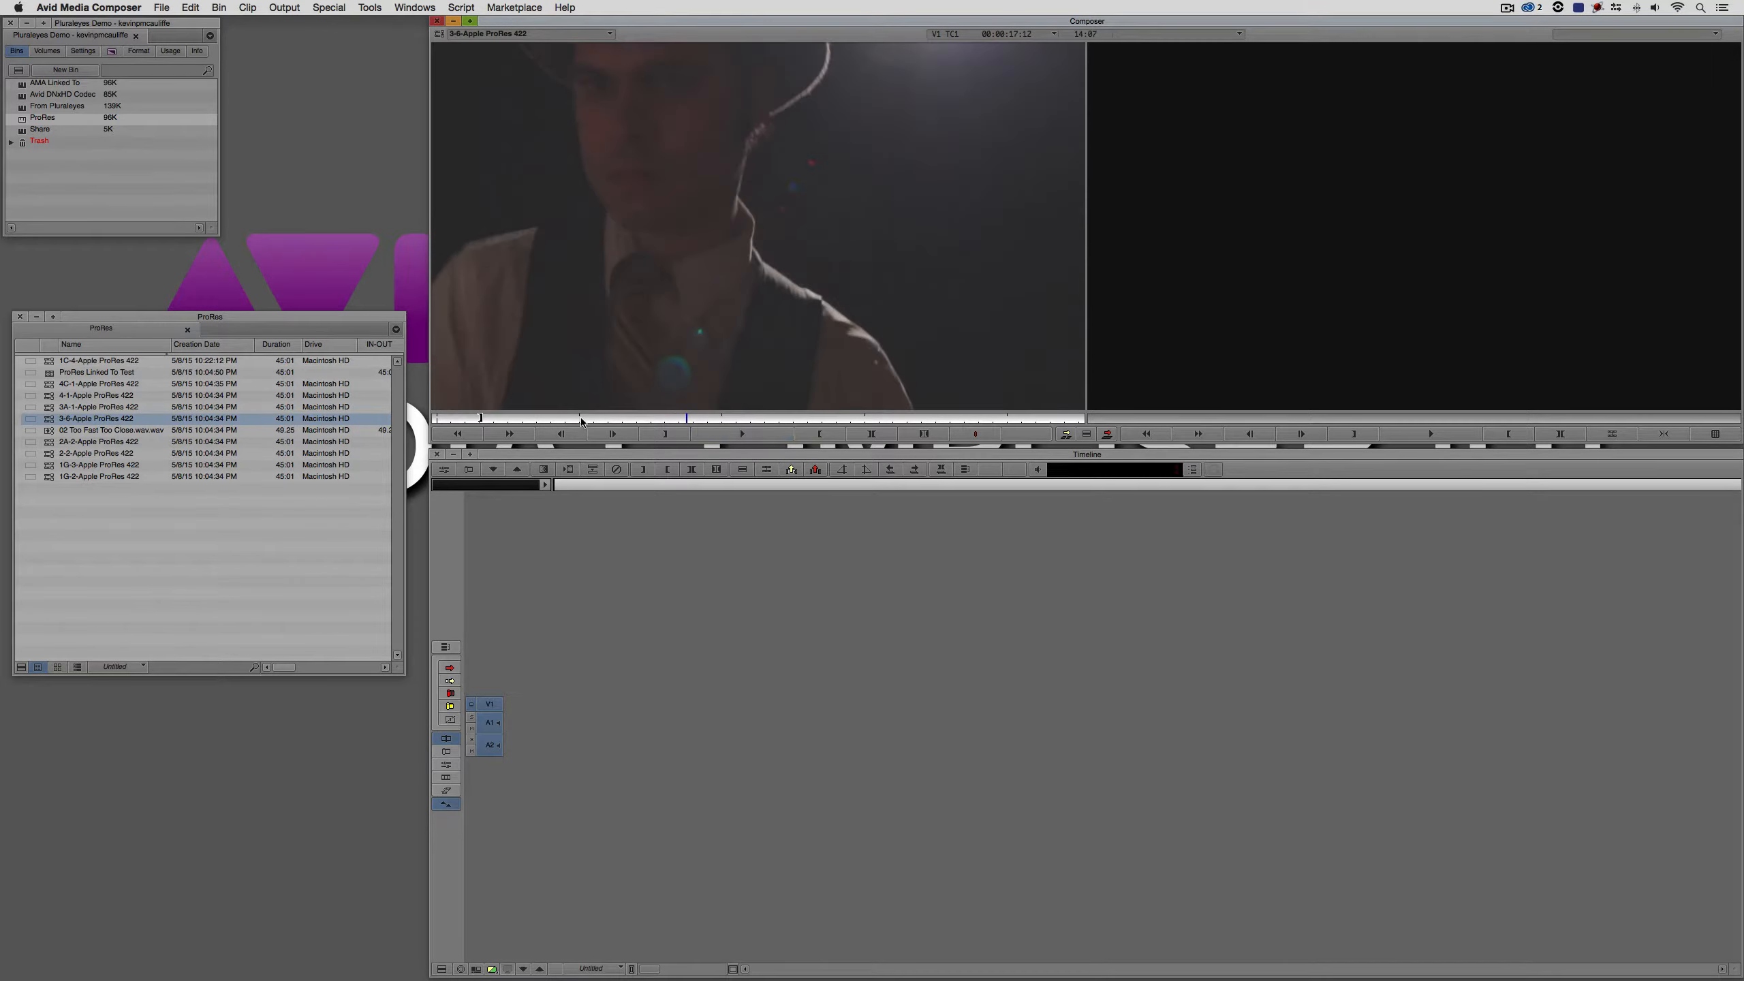
# Load the 02 Too Fast Too Close.wav.wav audio clip into the source monitor and play it
pyautogui.moveTo(103, 430); pyautogui.dragTo(622, 342)
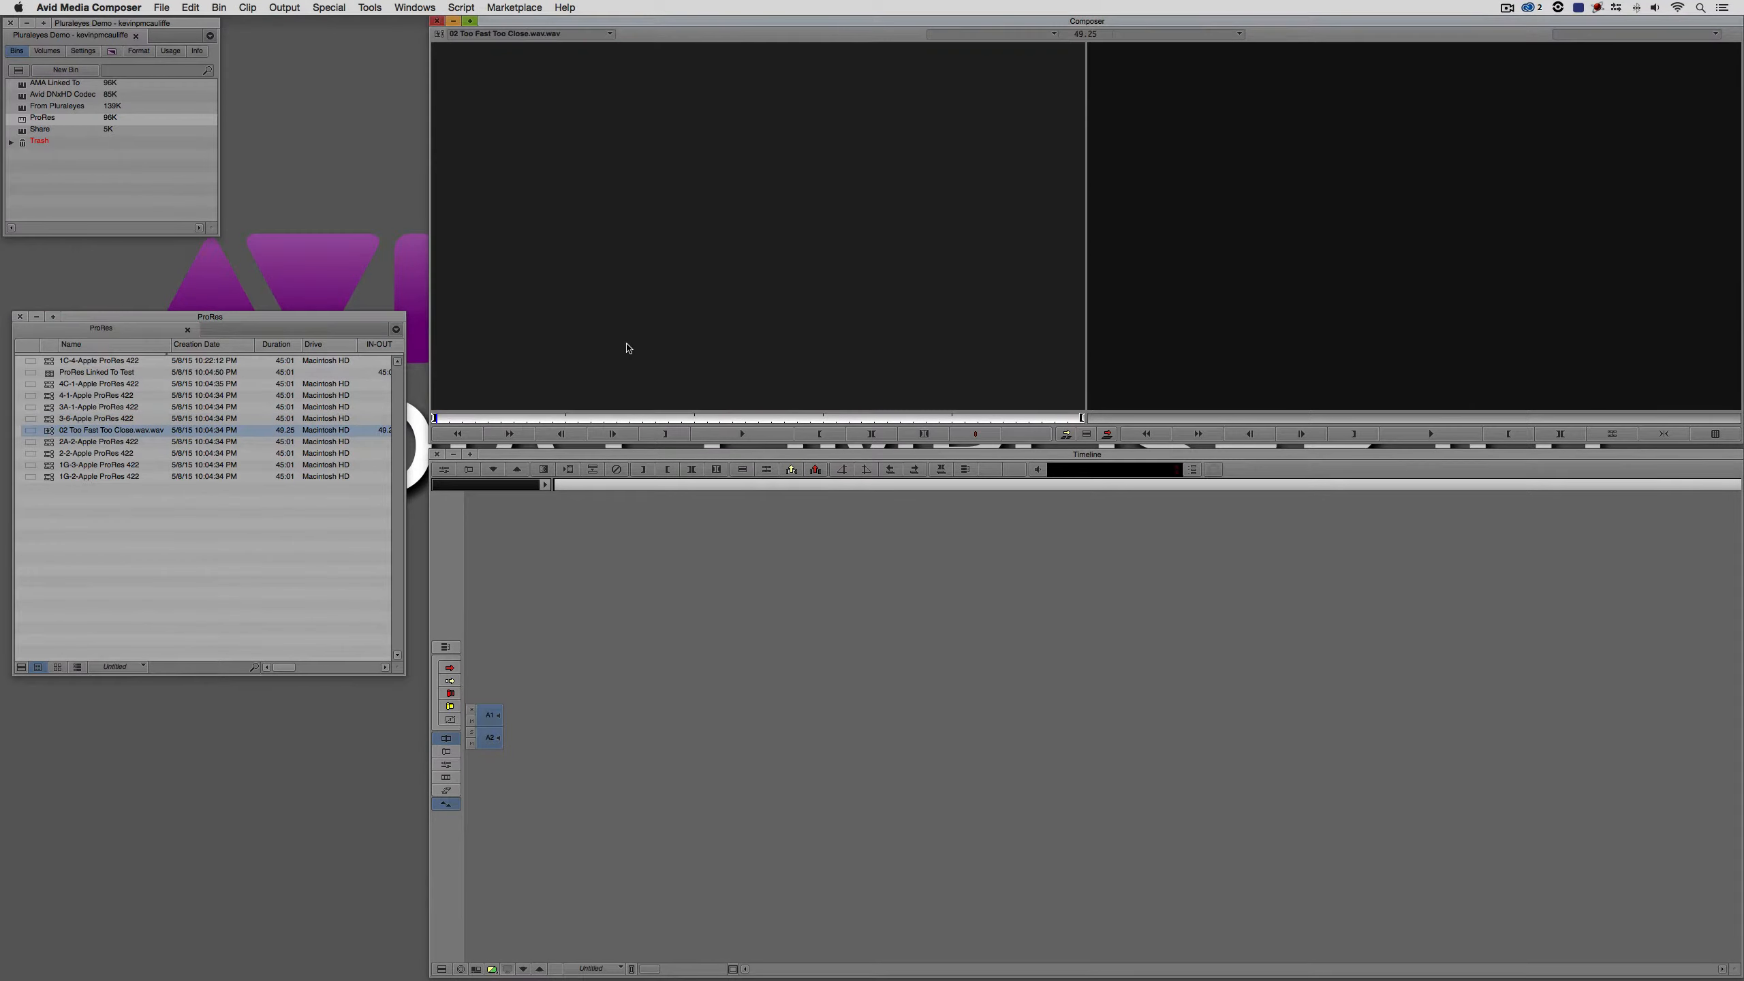
pyautogui.press('space')
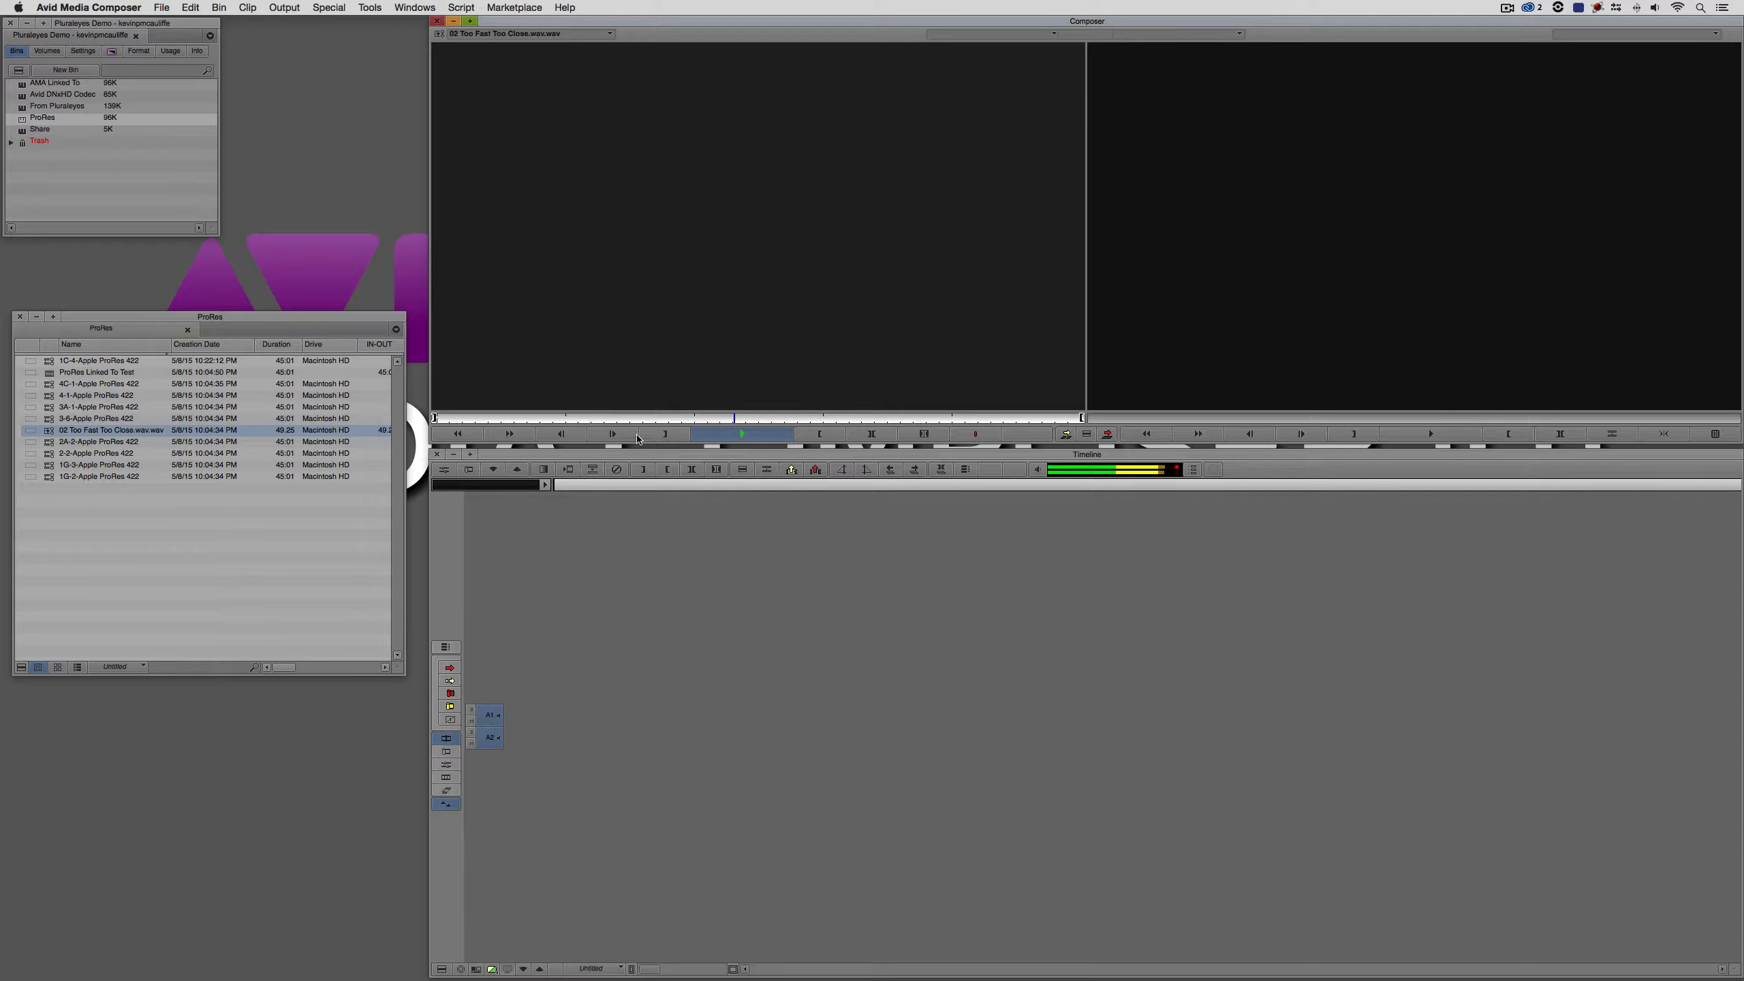
# Stop the audio playback and load the ProRes bin's clips one after another into the source monitor, ending with 1G-2-Apple ProRes 422
pyautogui.click(744, 435)
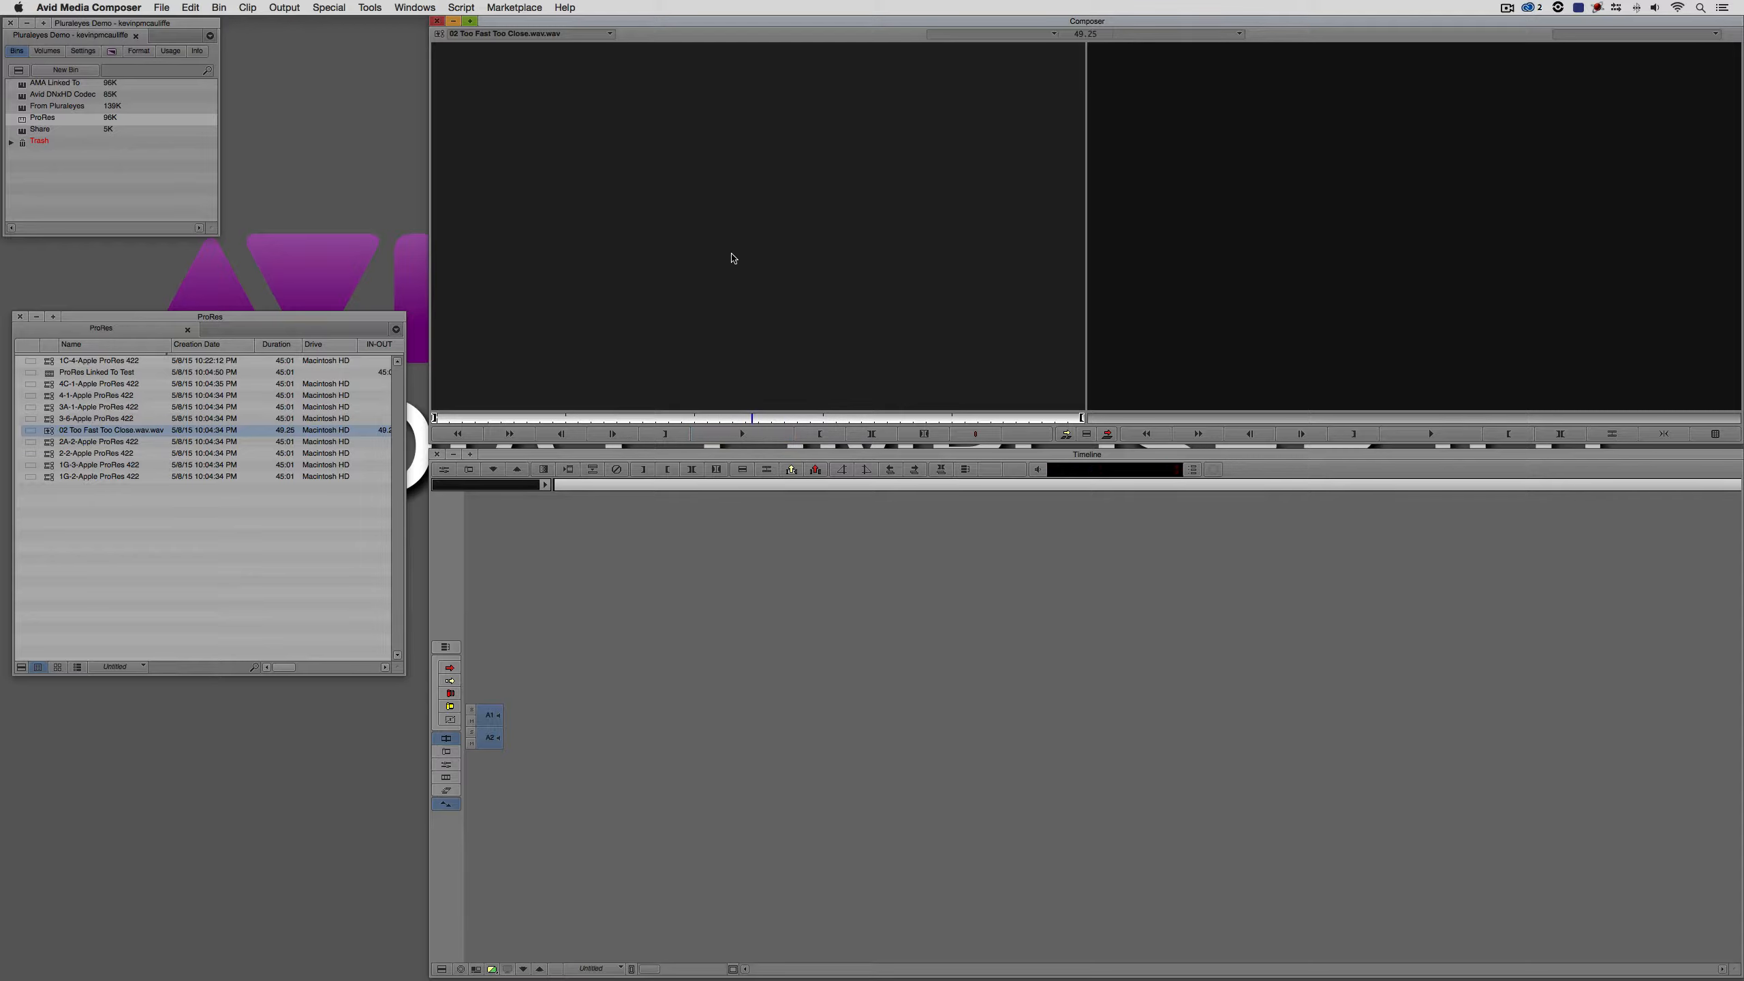
pyautogui.doubleClick(47, 362)
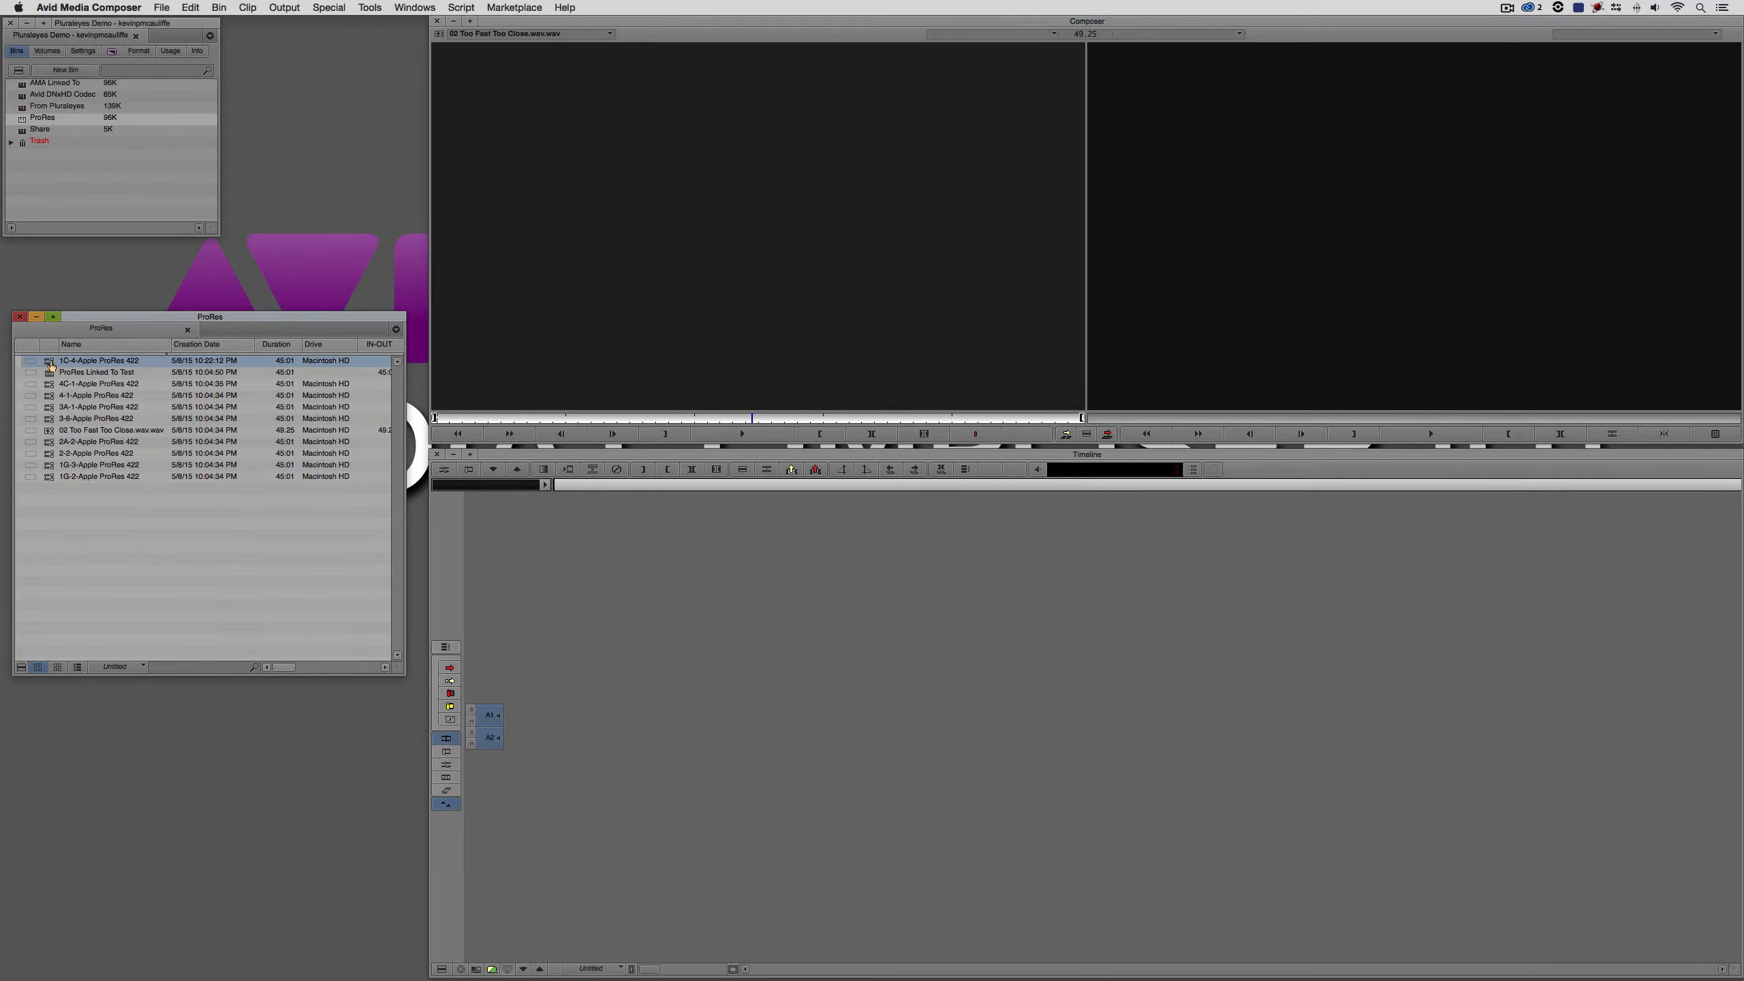
pyautogui.doubleClick(50, 386)
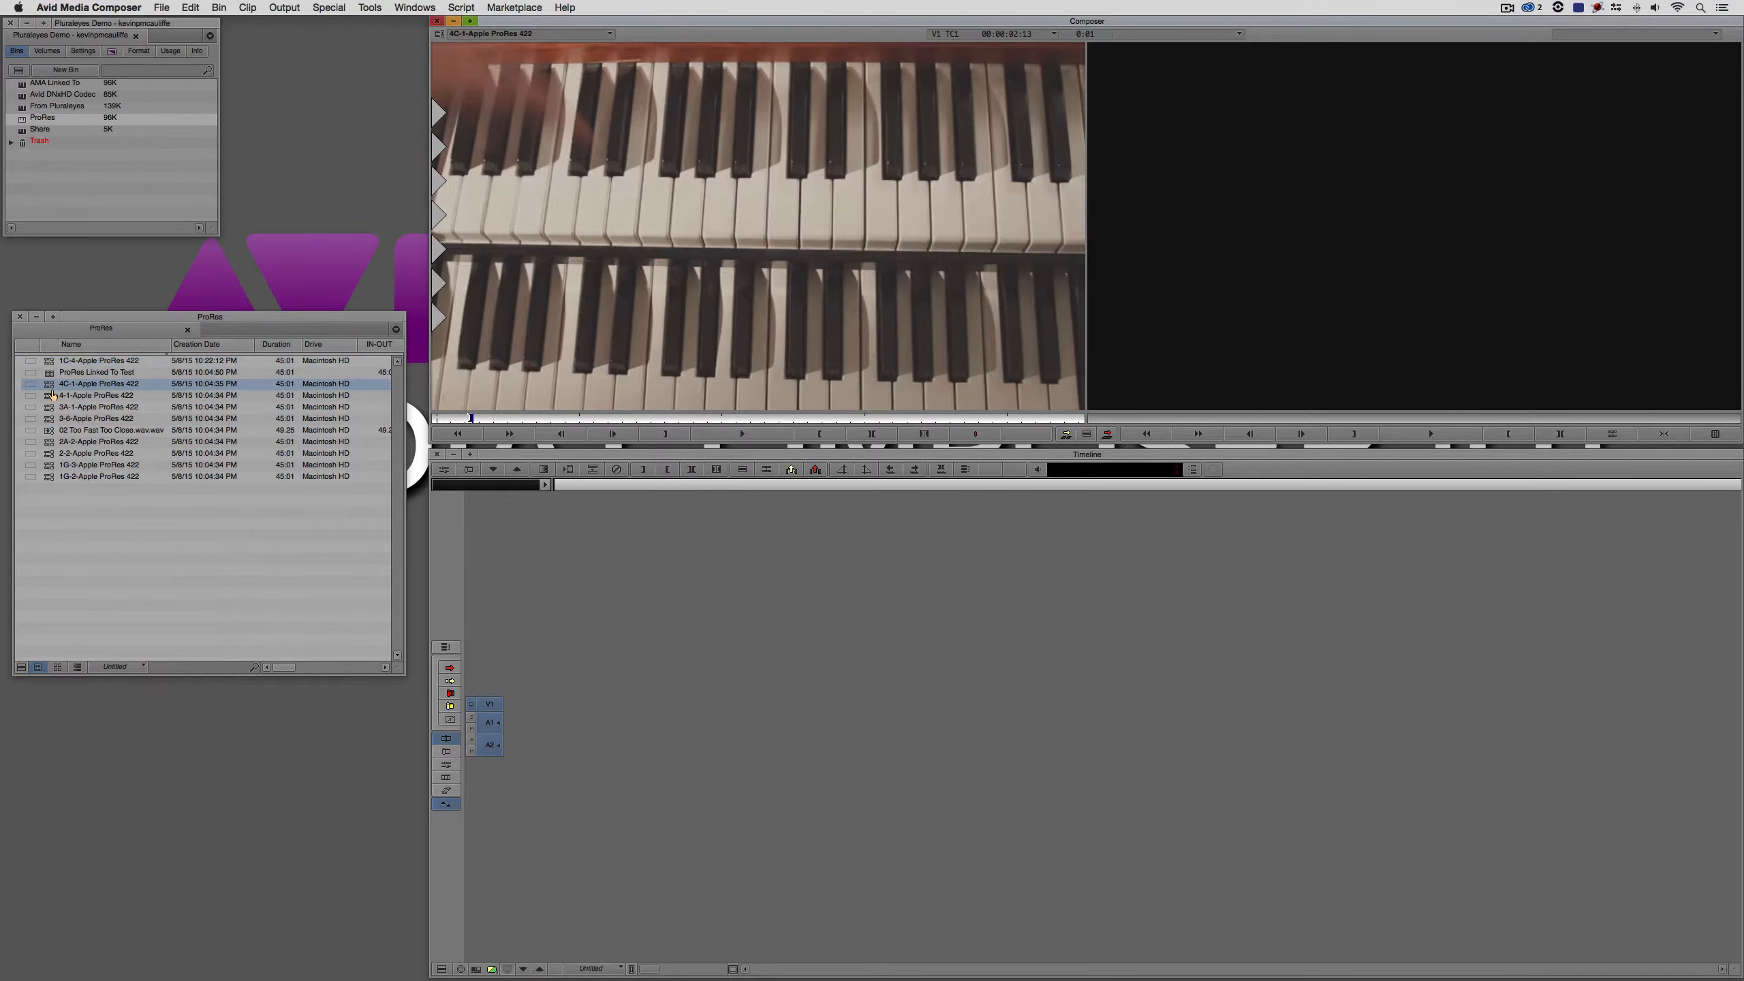
pyautogui.doubleClick(50, 398)
pyautogui.doubleClick(50, 408)
pyautogui.doubleClick(49, 419)
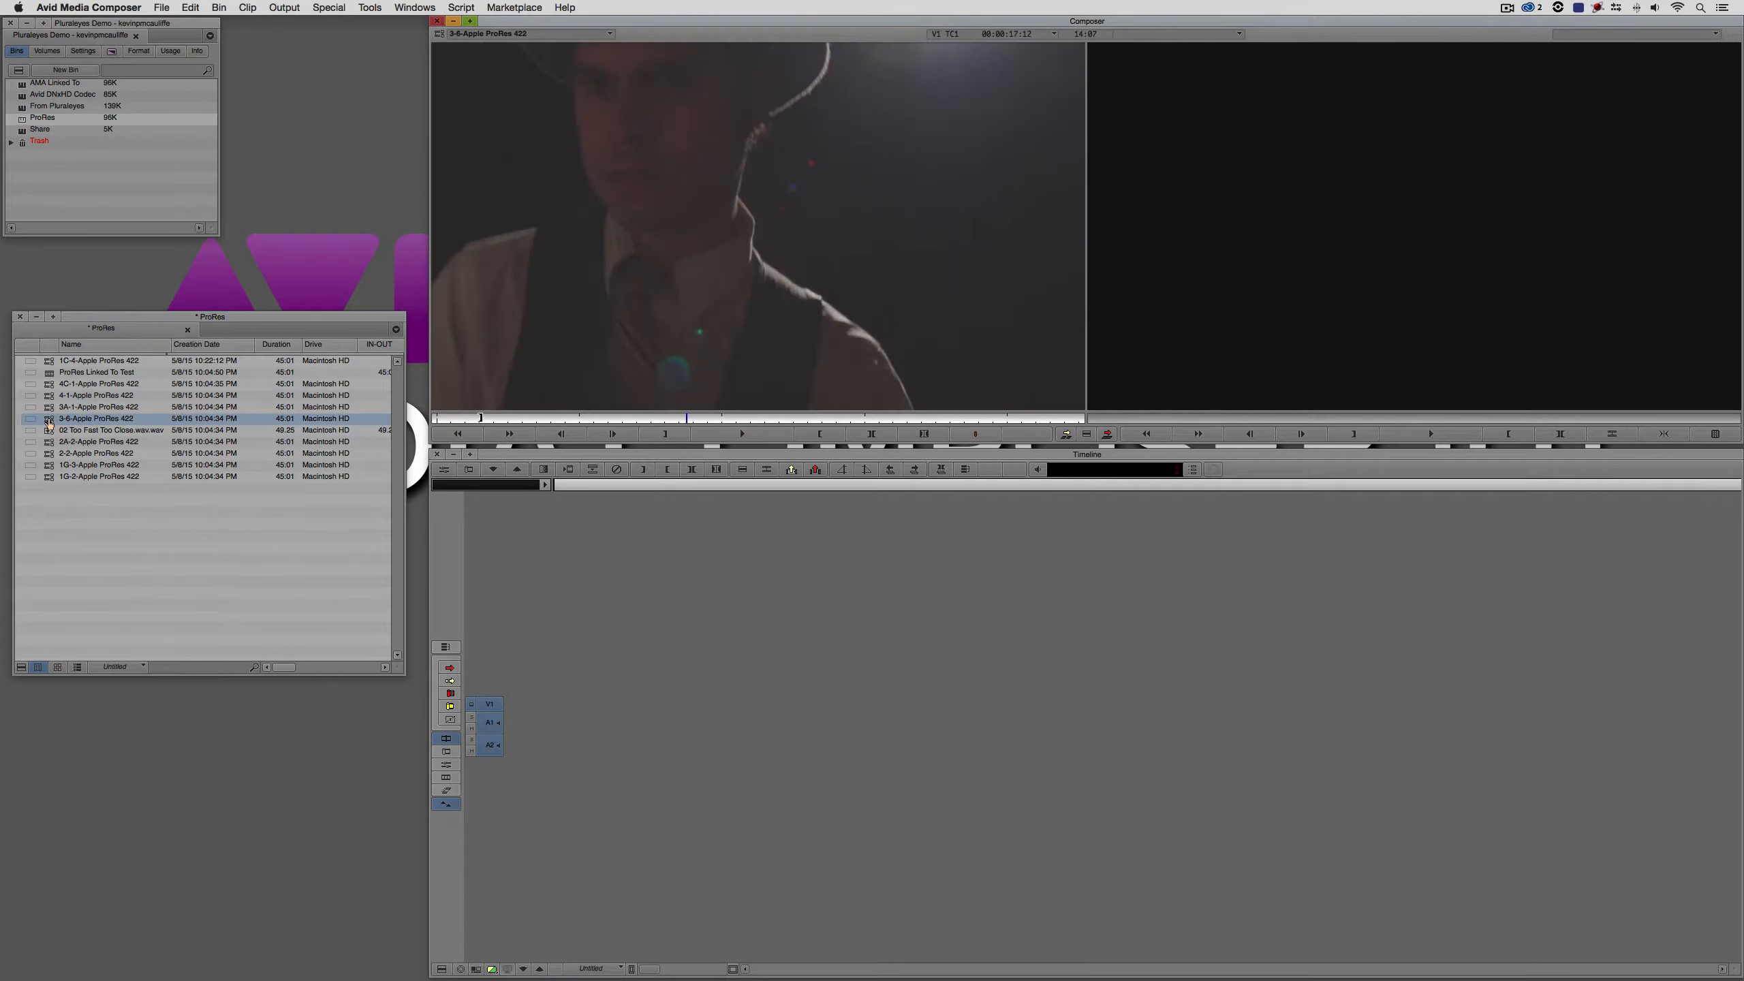
pyautogui.doubleClick(50, 431)
pyautogui.doubleClick(49, 444)
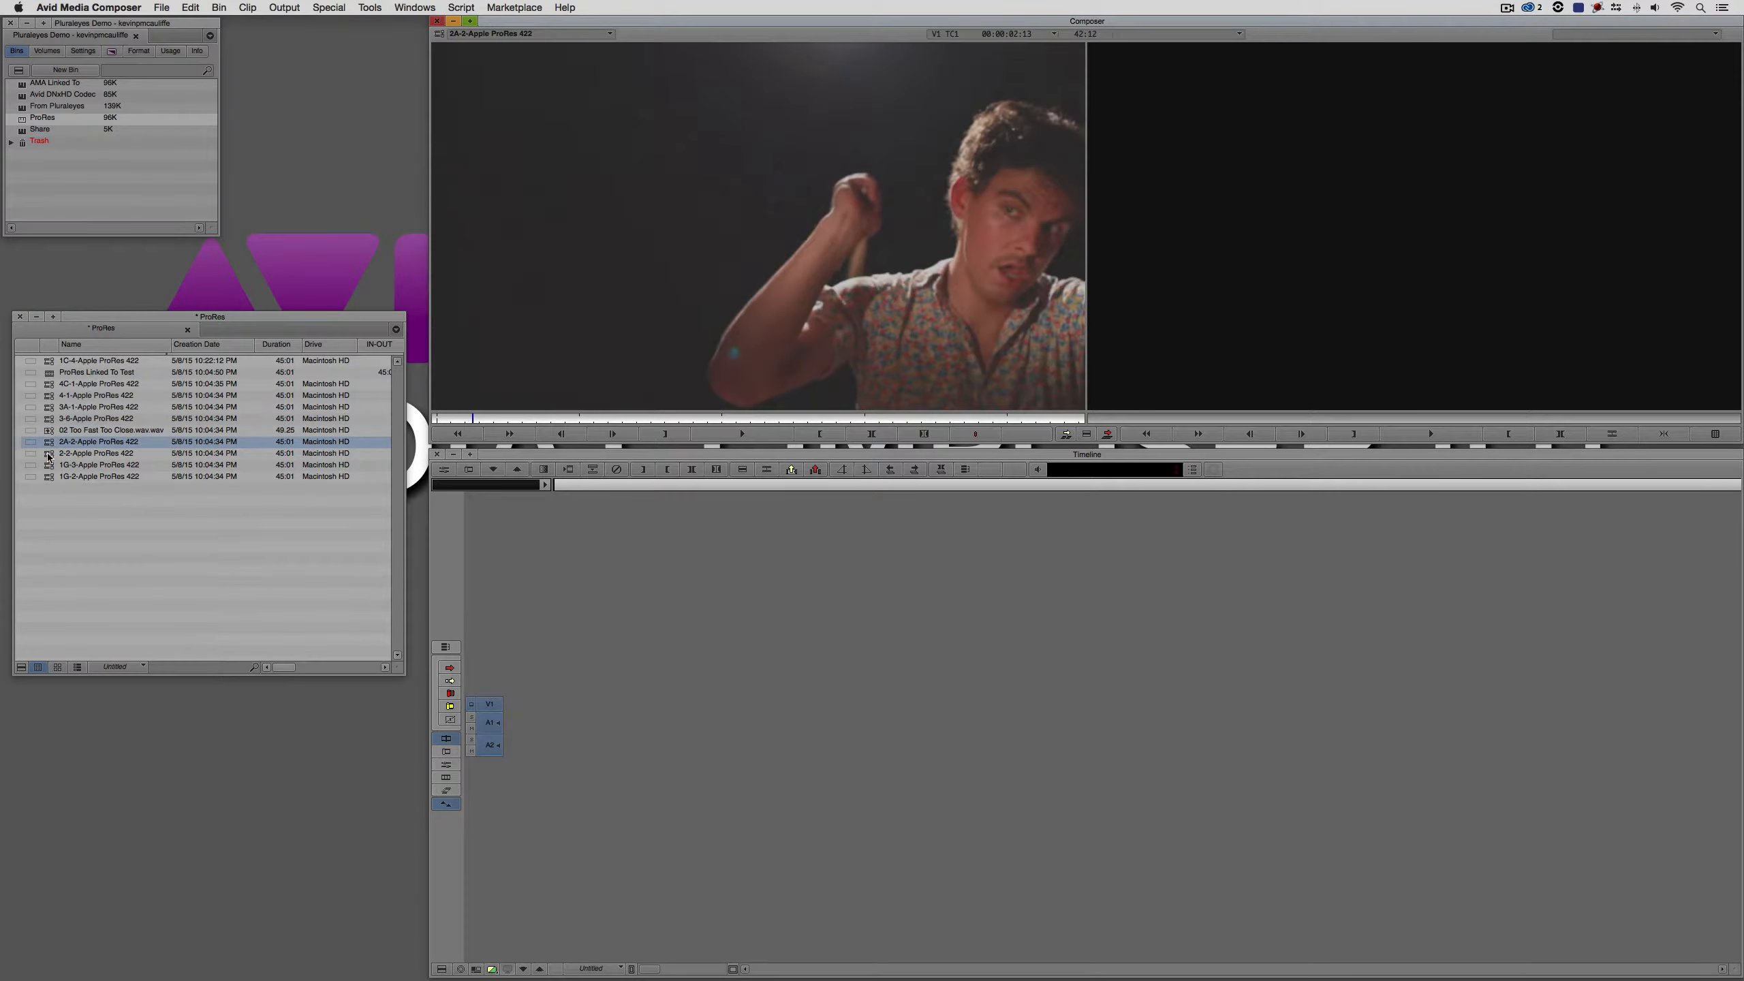
pyautogui.doubleClick(49, 455)
pyautogui.doubleClick(48, 464)
pyautogui.doubleClick(49, 477)
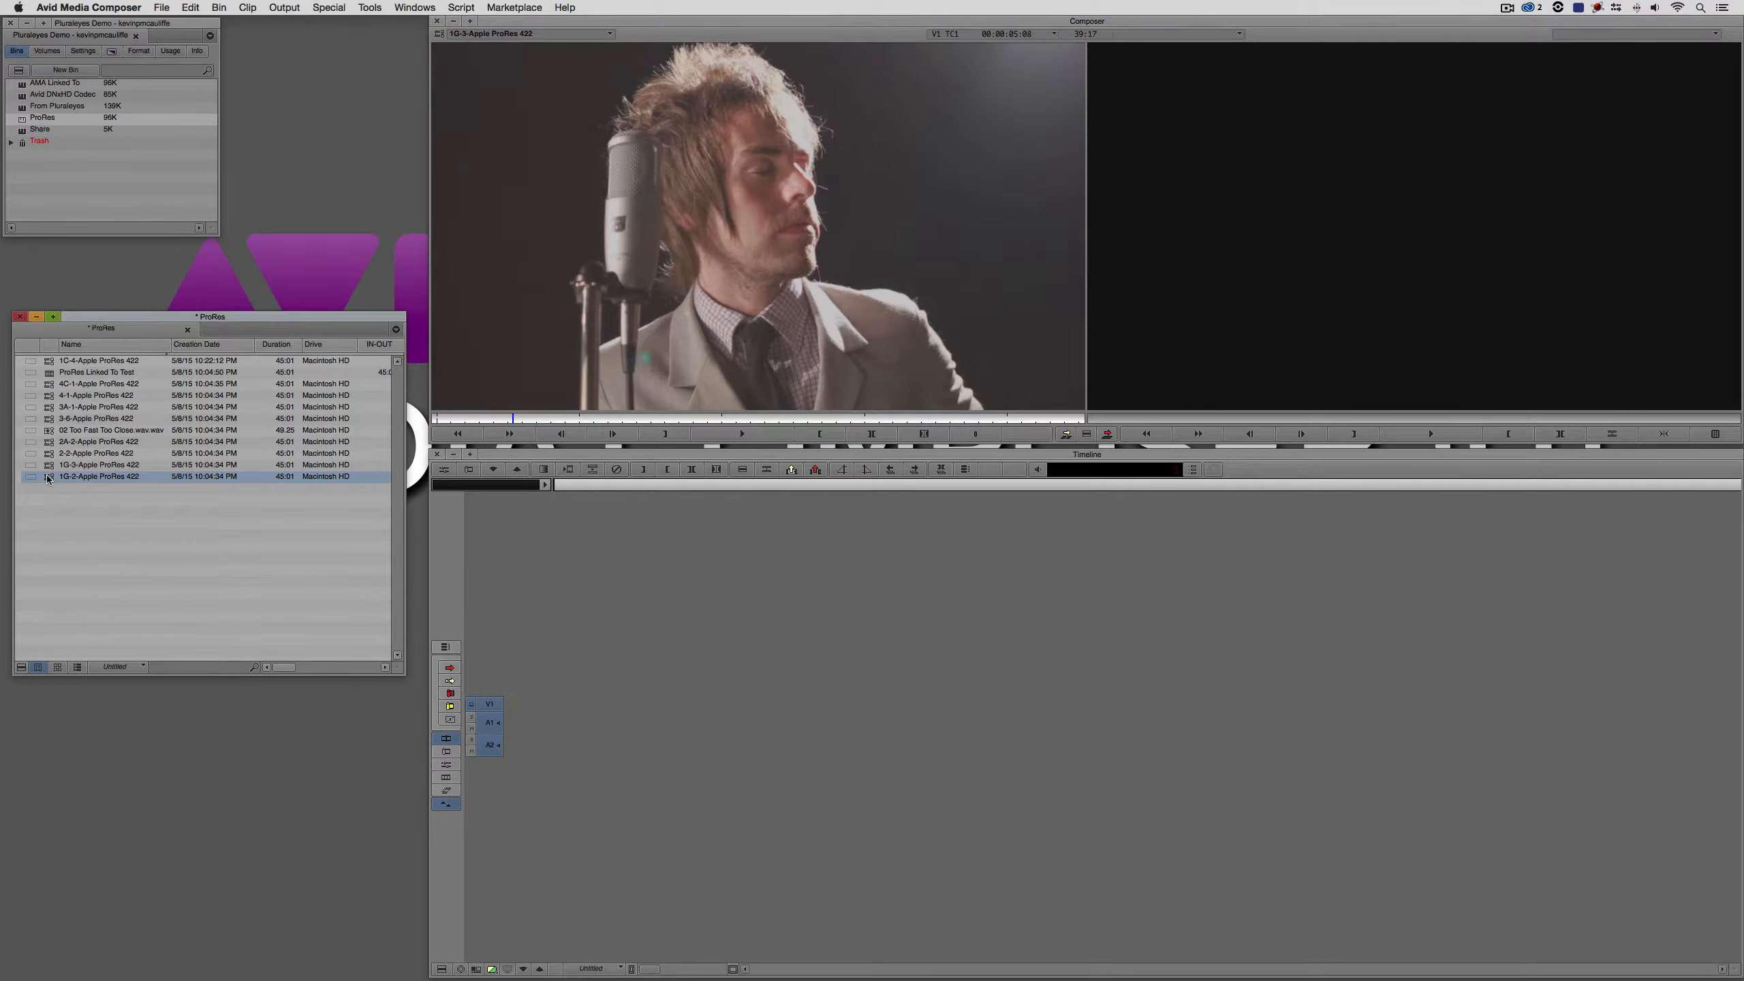
pyautogui.click(80, 493)
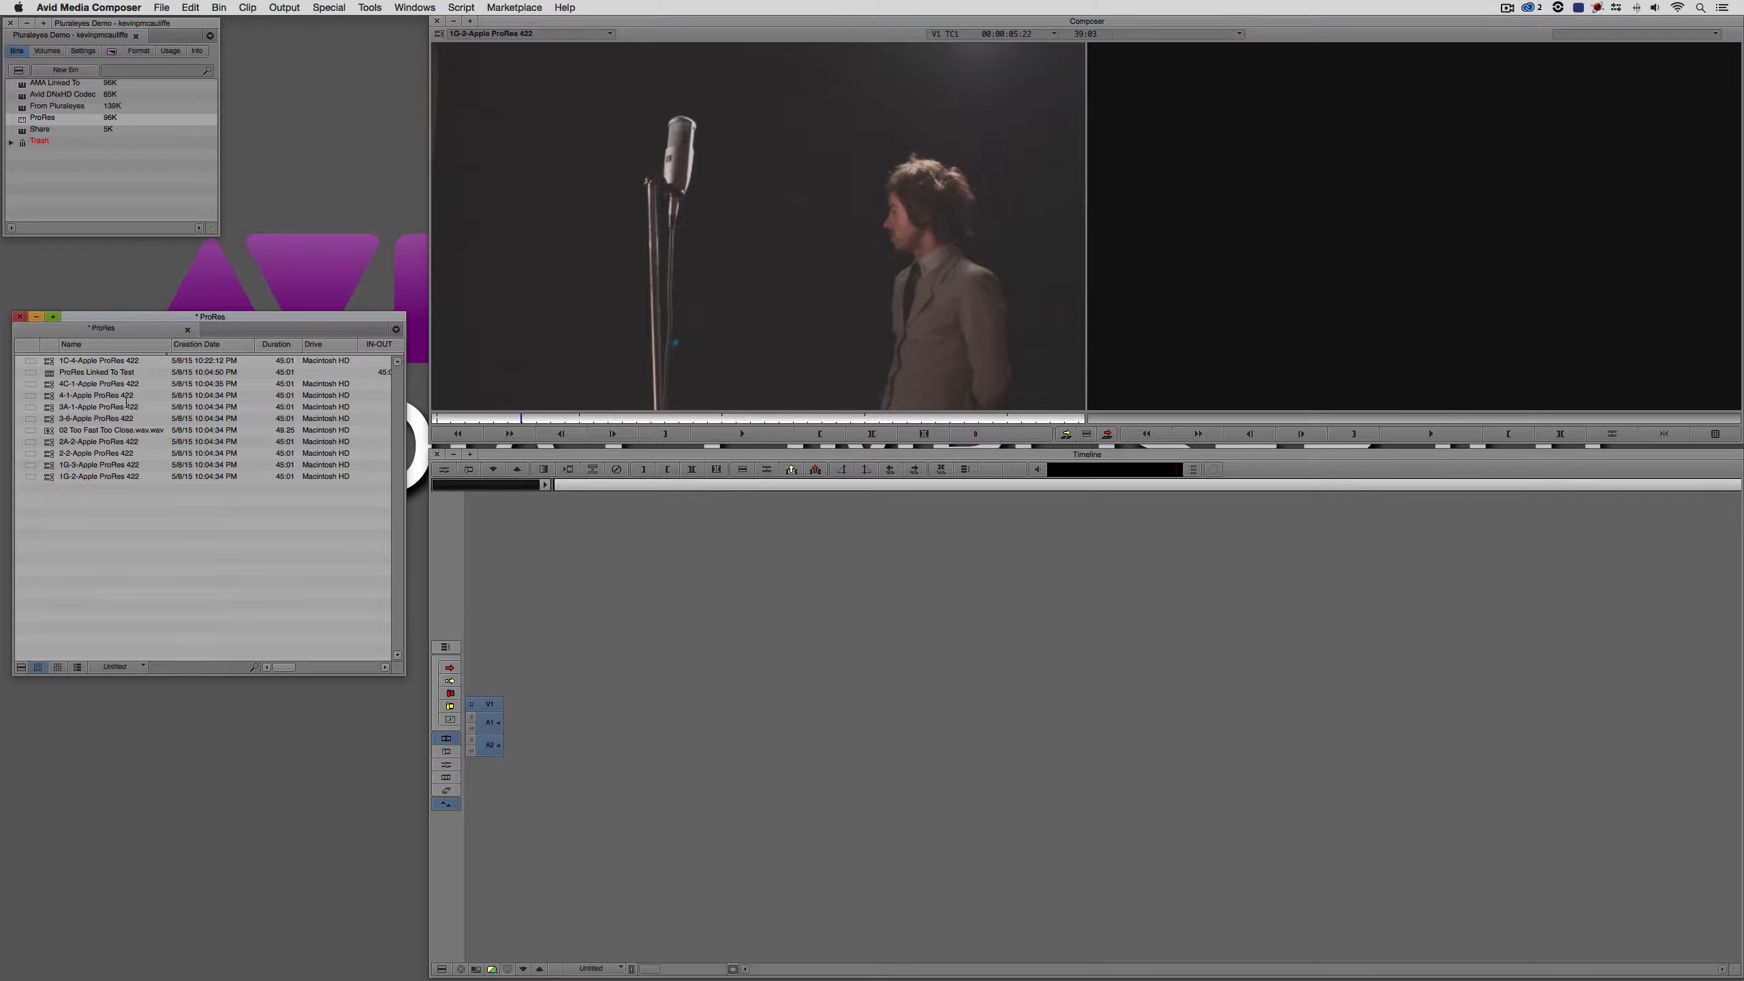
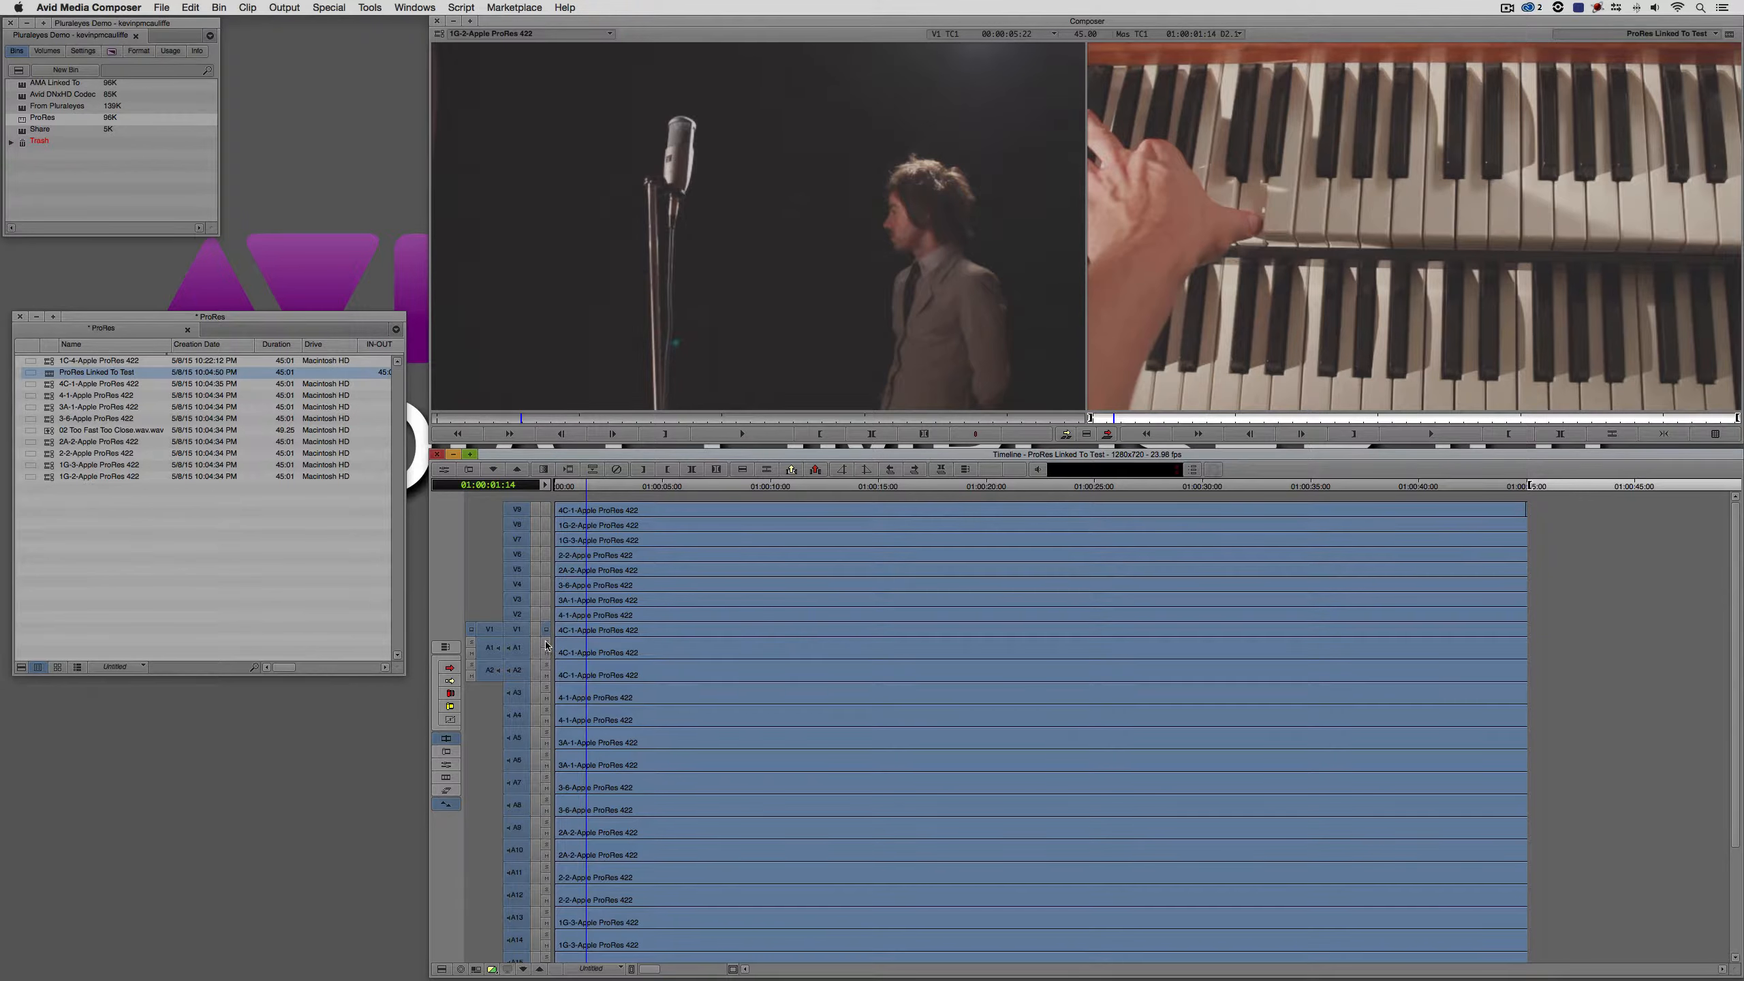
# Solo audio tracks A1 and A2 of the ProRes Linked To Test sequence and play the 4C-1 clip from about 11 seconds
pyautogui.click(546, 665)
pyautogui.moveTo(705, 673); pyautogui.dragTo(805, 671)
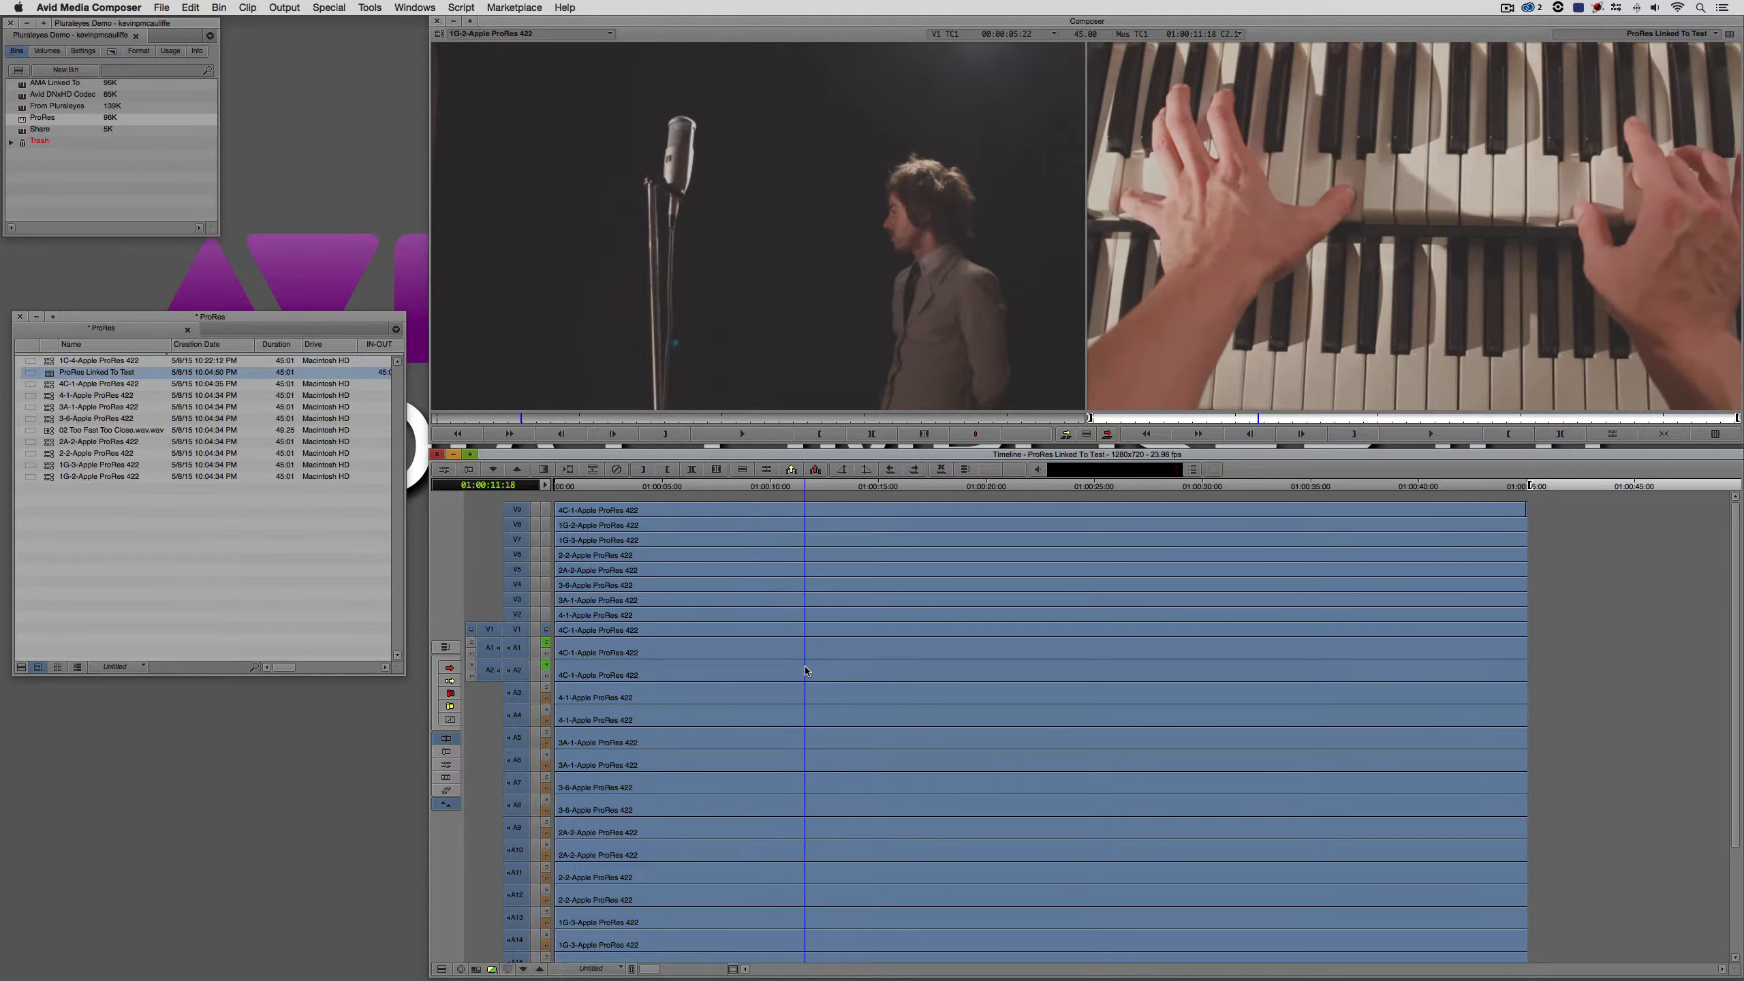
pyautogui.press('space')
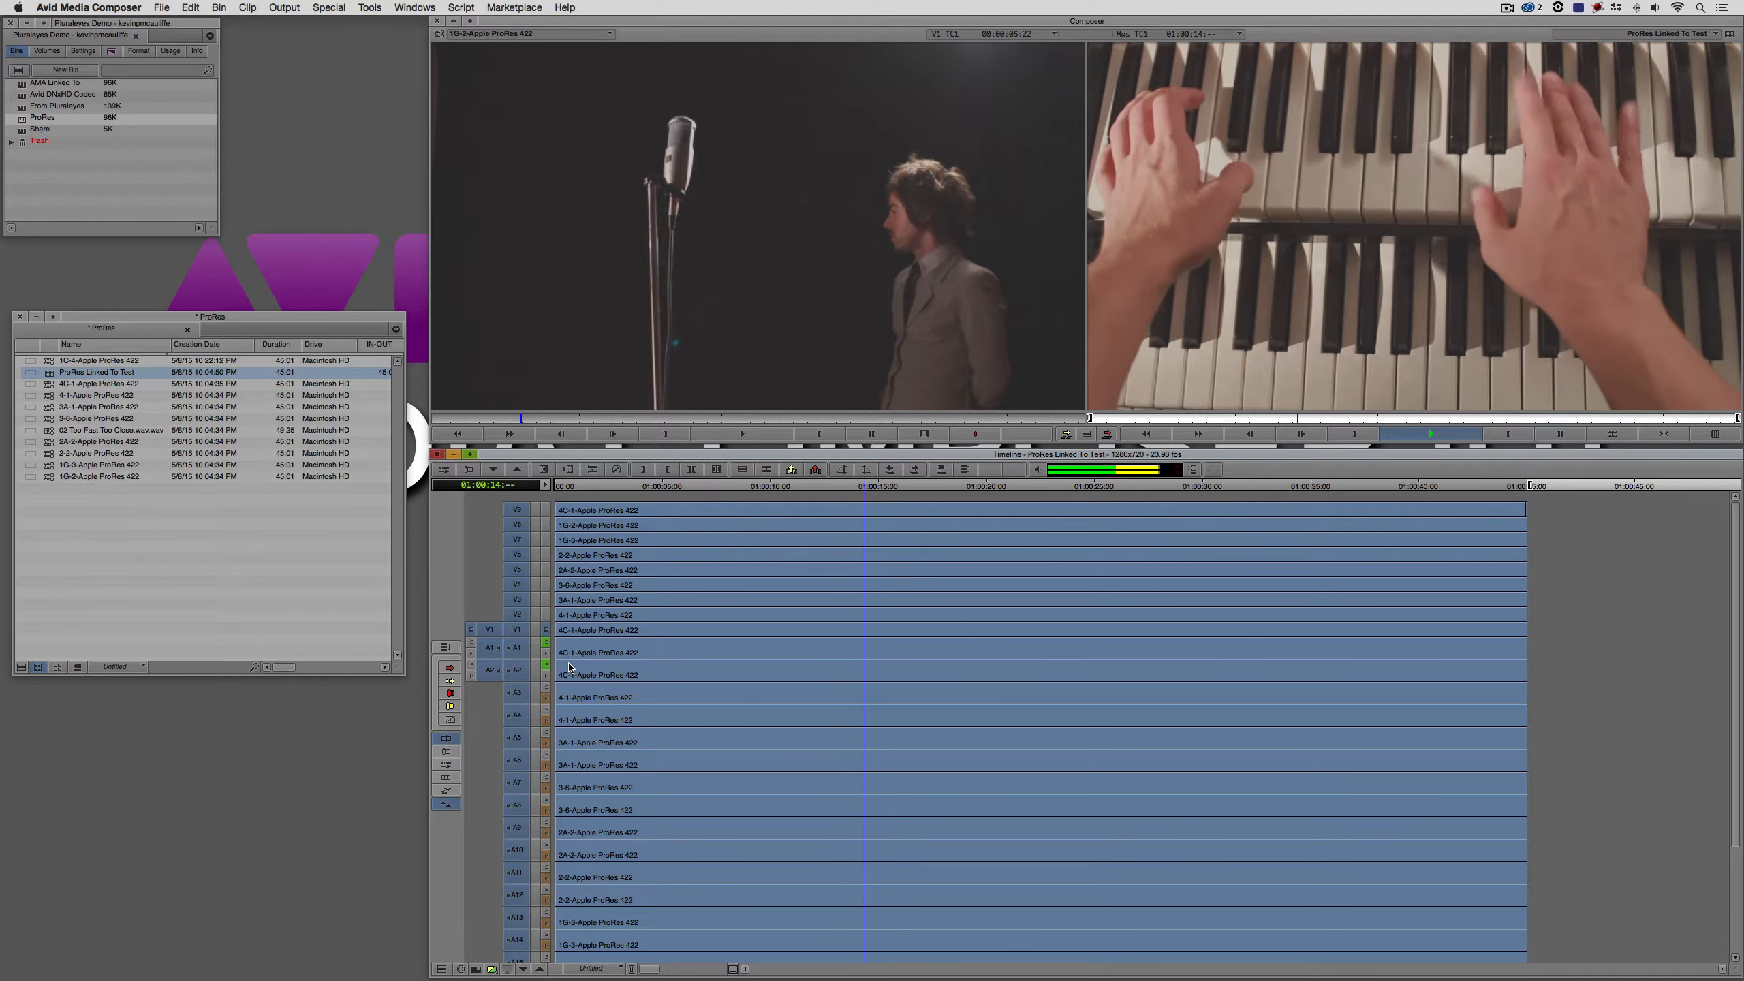
pyautogui.press('space')
# Monitor video track V2, move the audio solo from A1 and A2 to A3 and A4, and play the 4-1 clip
pyautogui.click(545, 614)
pyautogui.click(546, 643)
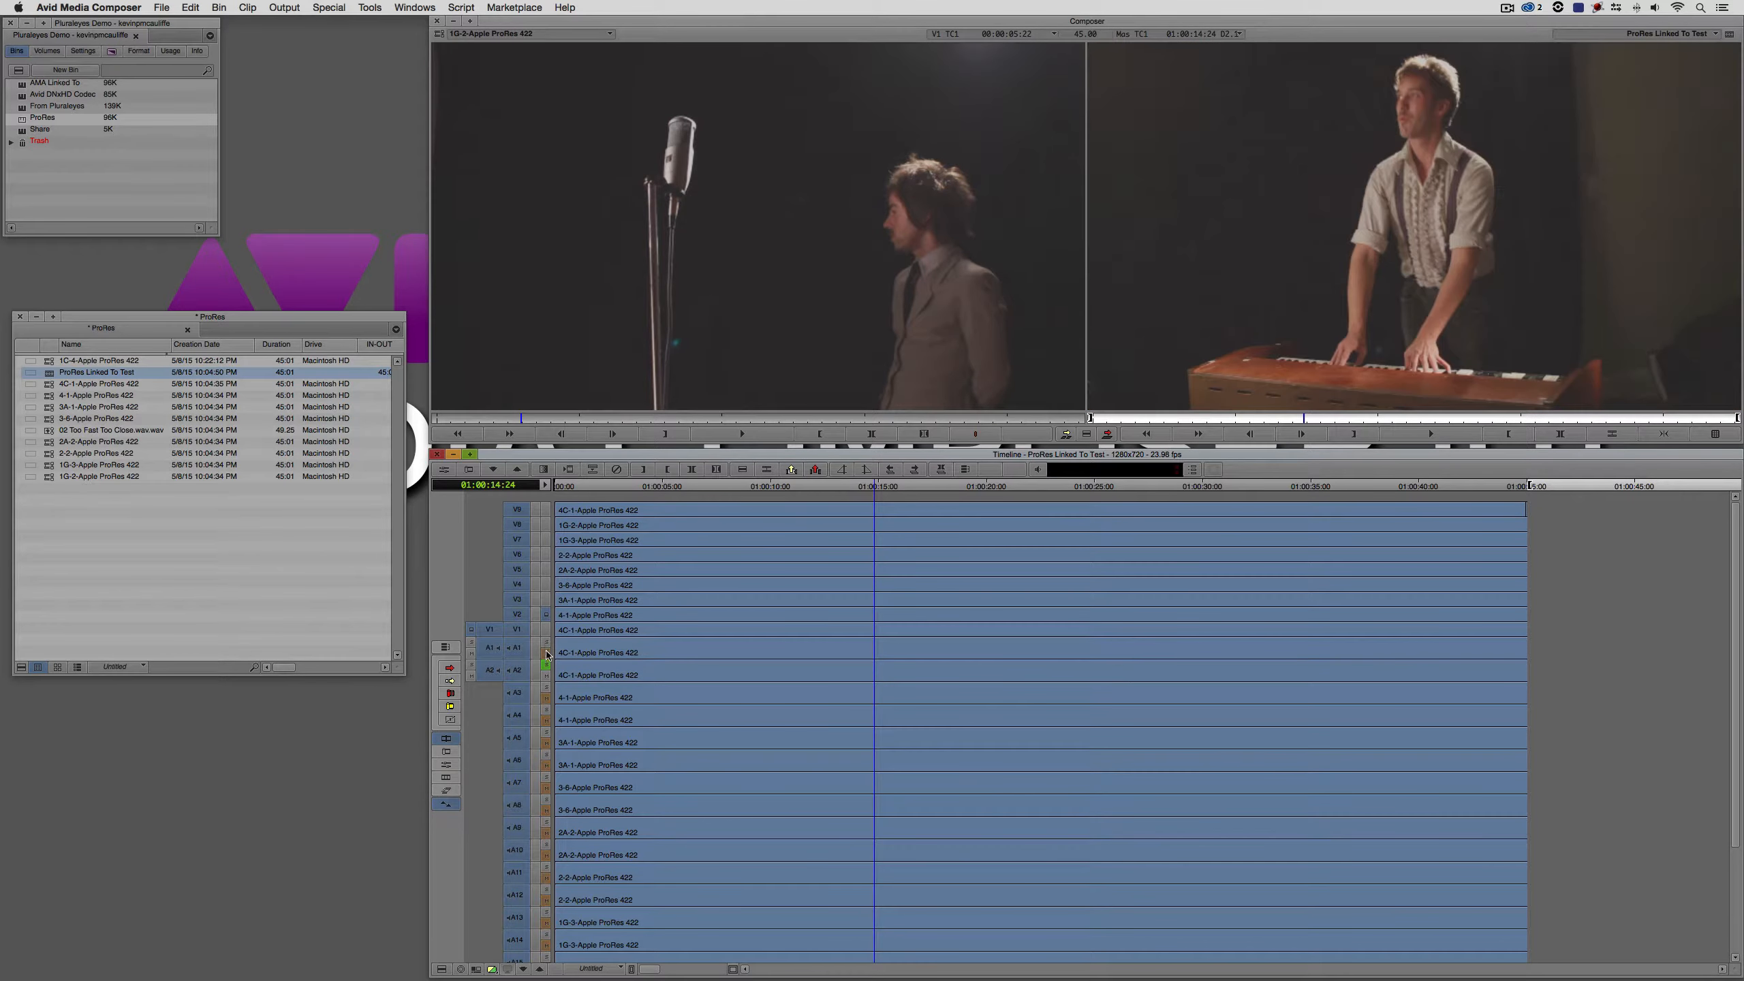
pyautogui.click(546, 664)
pyautogui.click(545, 686)
pyautogui.click(546, 709)
pyautogui.press('space')
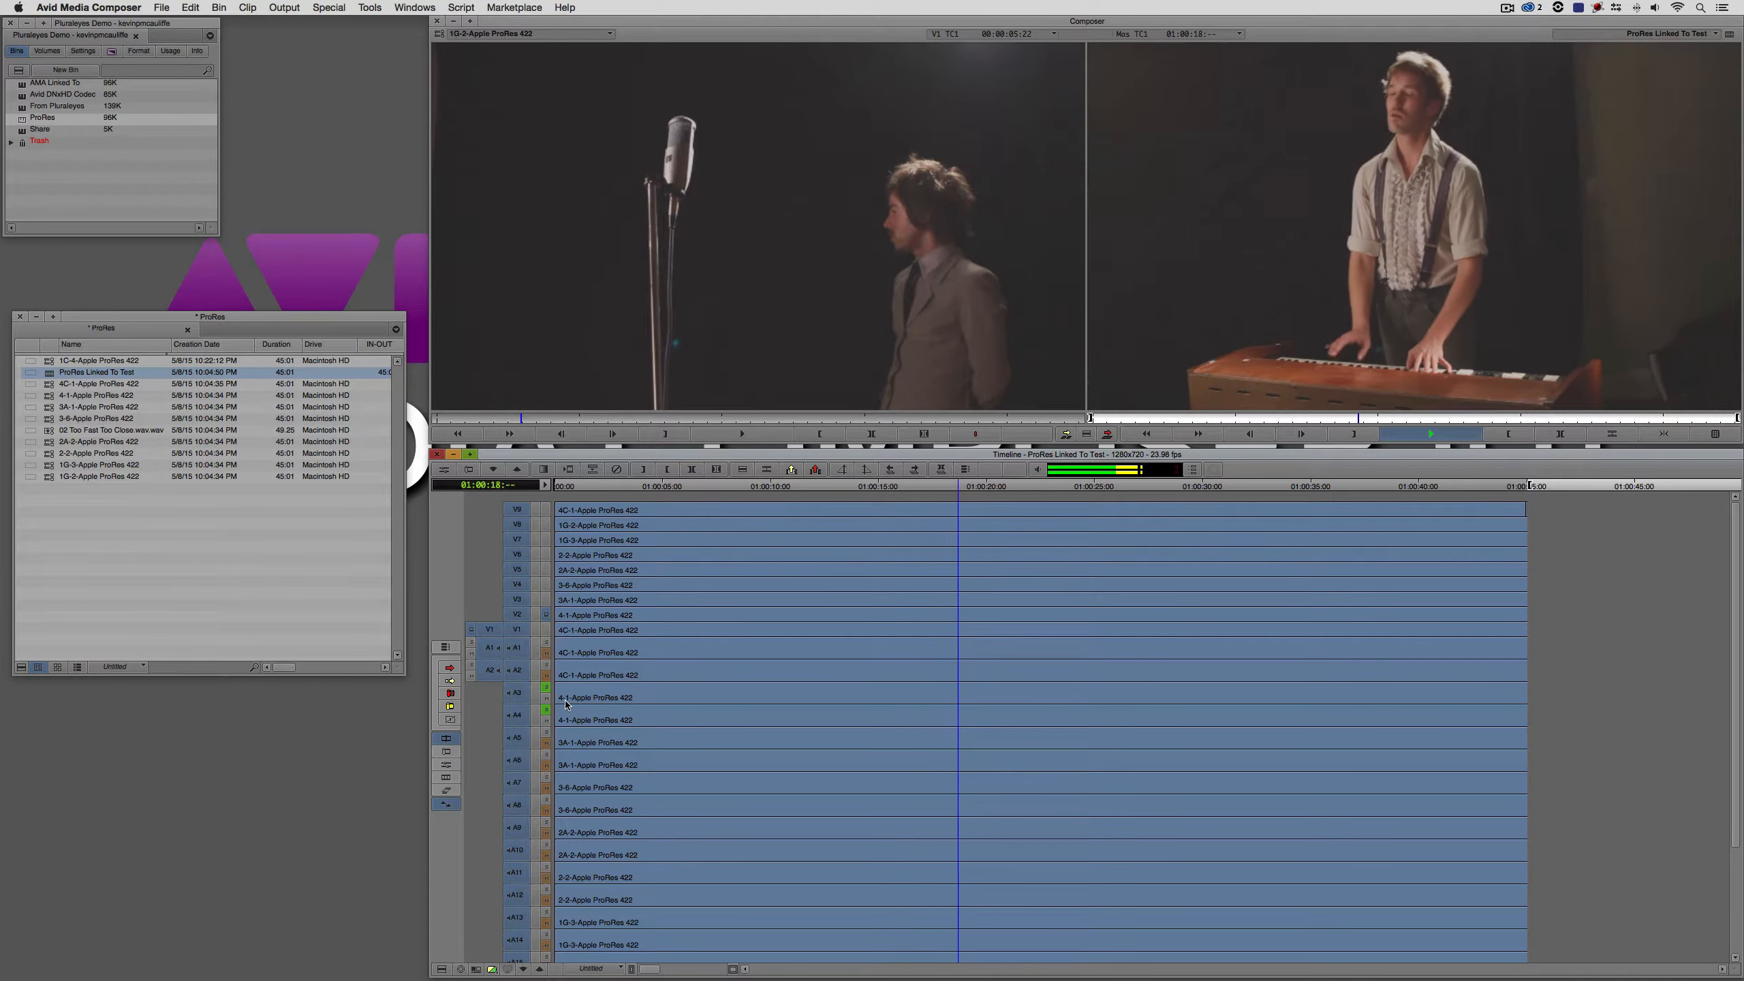
pyautogui.press('space')
# Move the audio solo from A3 and A4 to A5 and A6, monitor video track V3 and play the 3A-1 clip
pyautogui.click(546, 732)
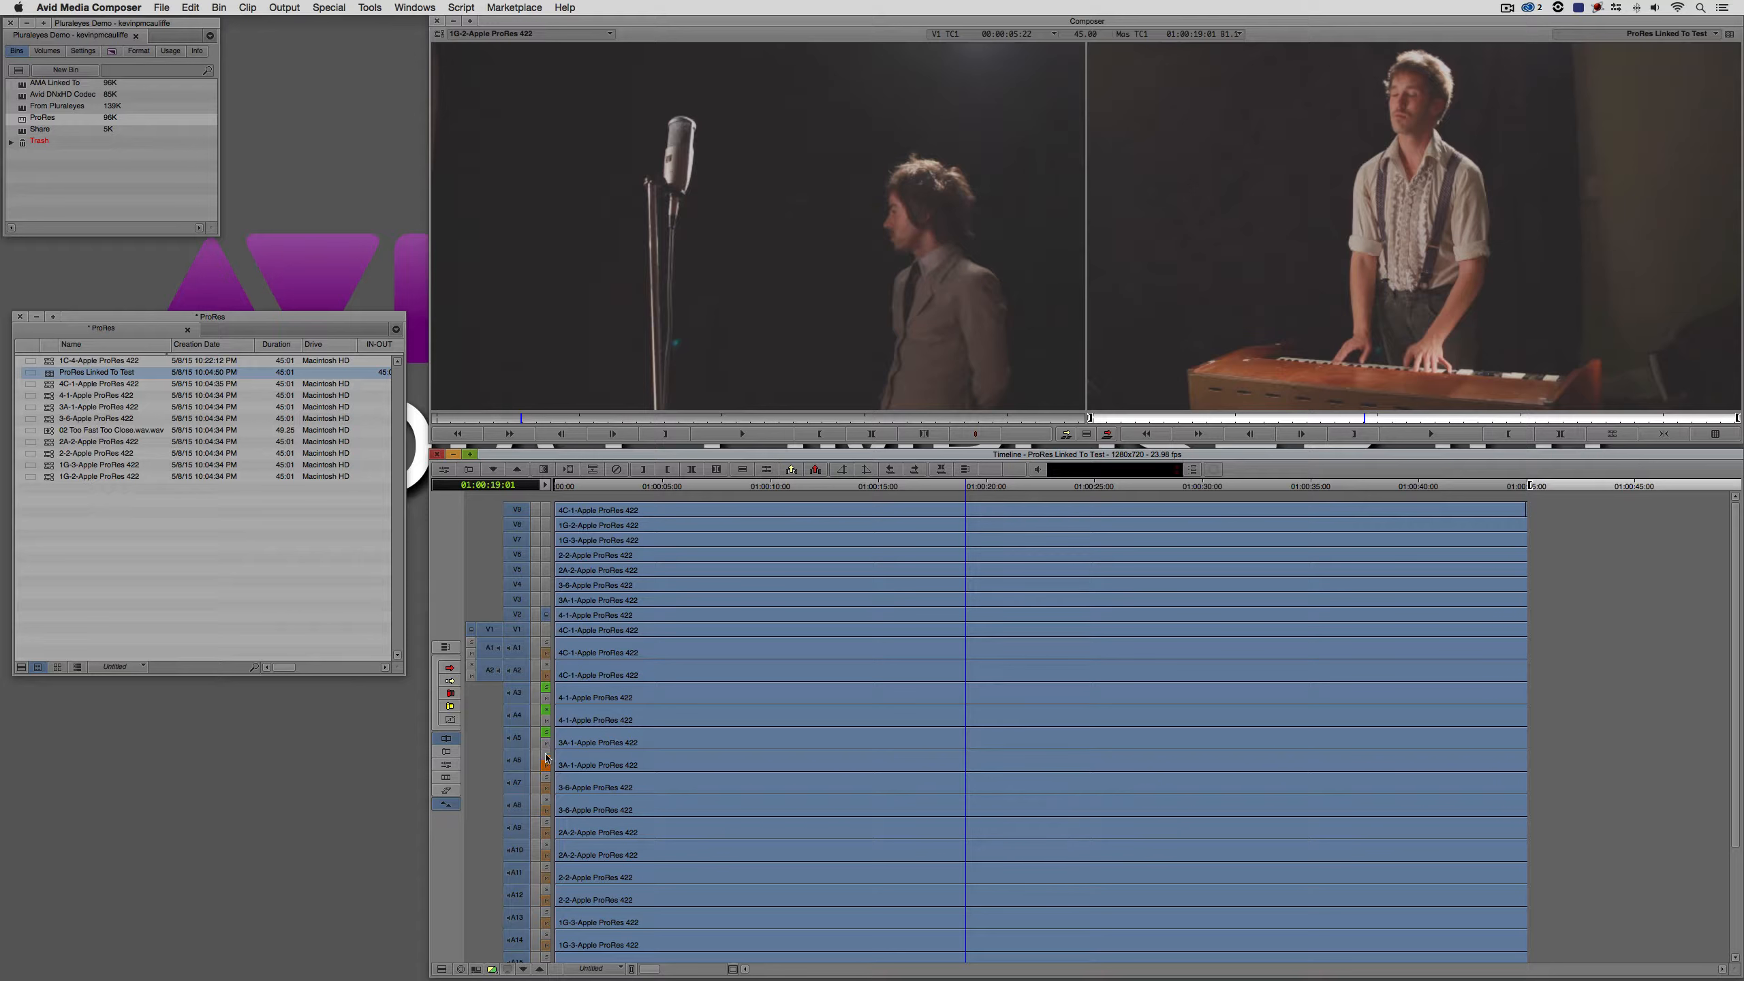
pyautogui.click(545, 710)
pyautogui.click(545, 687)
pyautogui.click(546, 755)
pyautogui.click(545, 600)
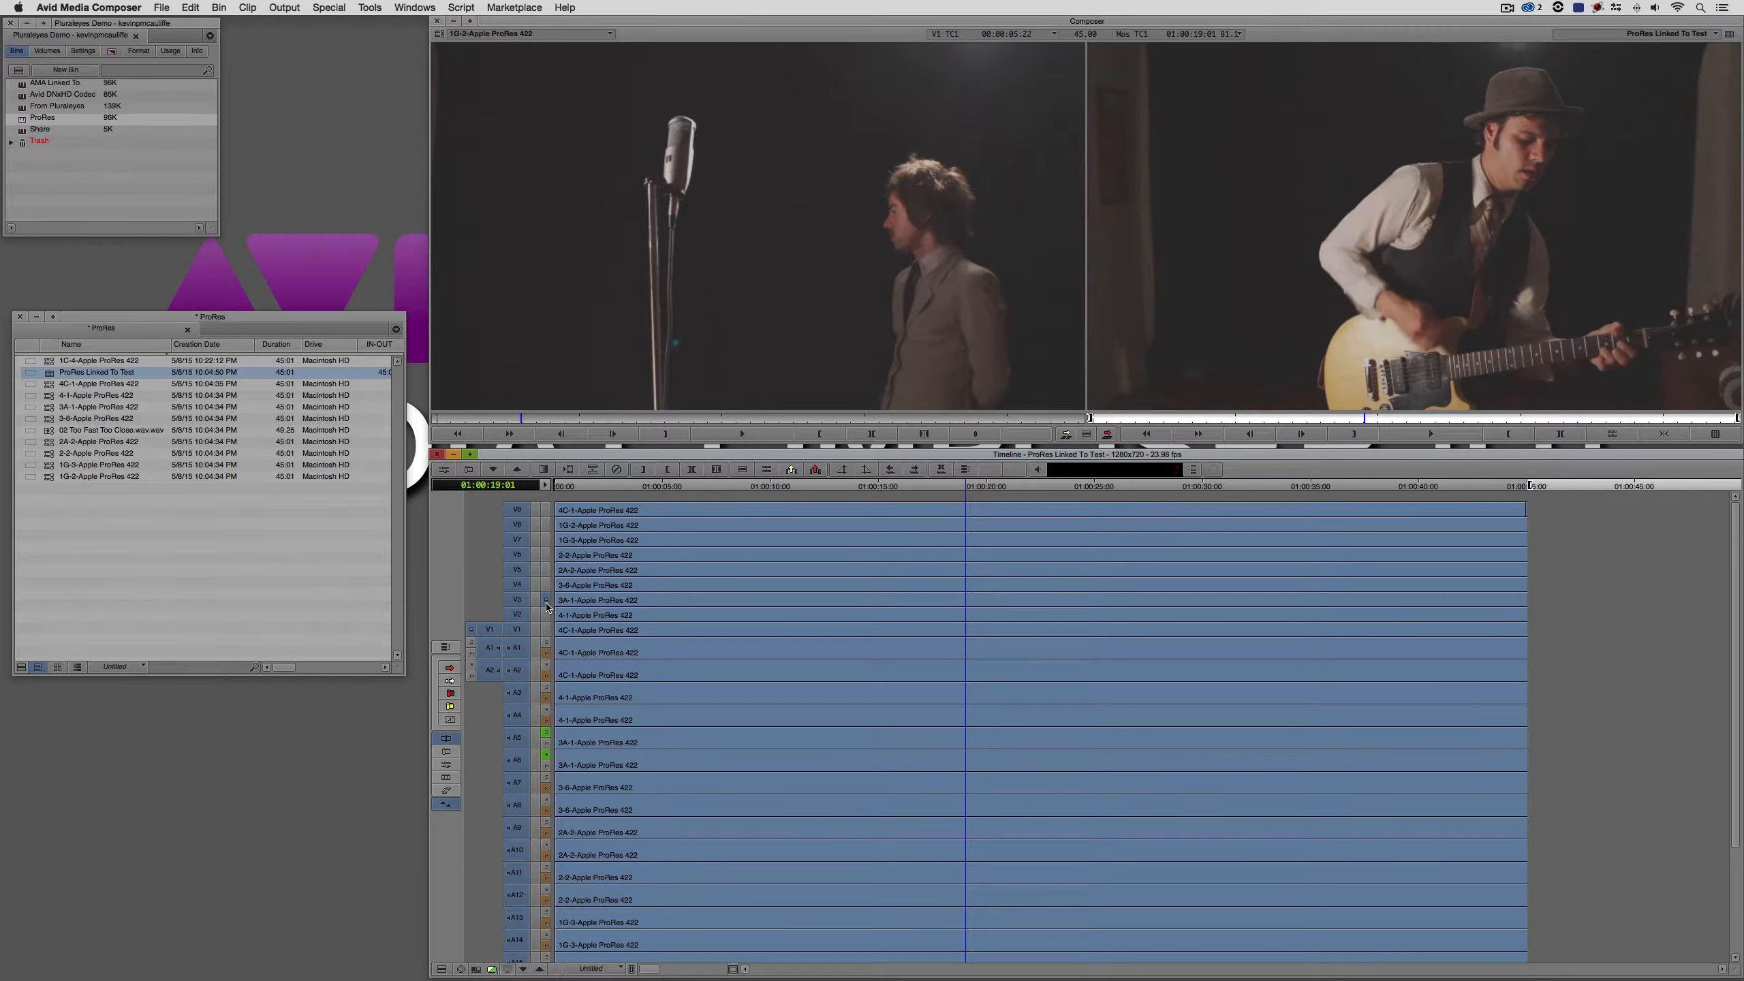
pyautogui.press('space')
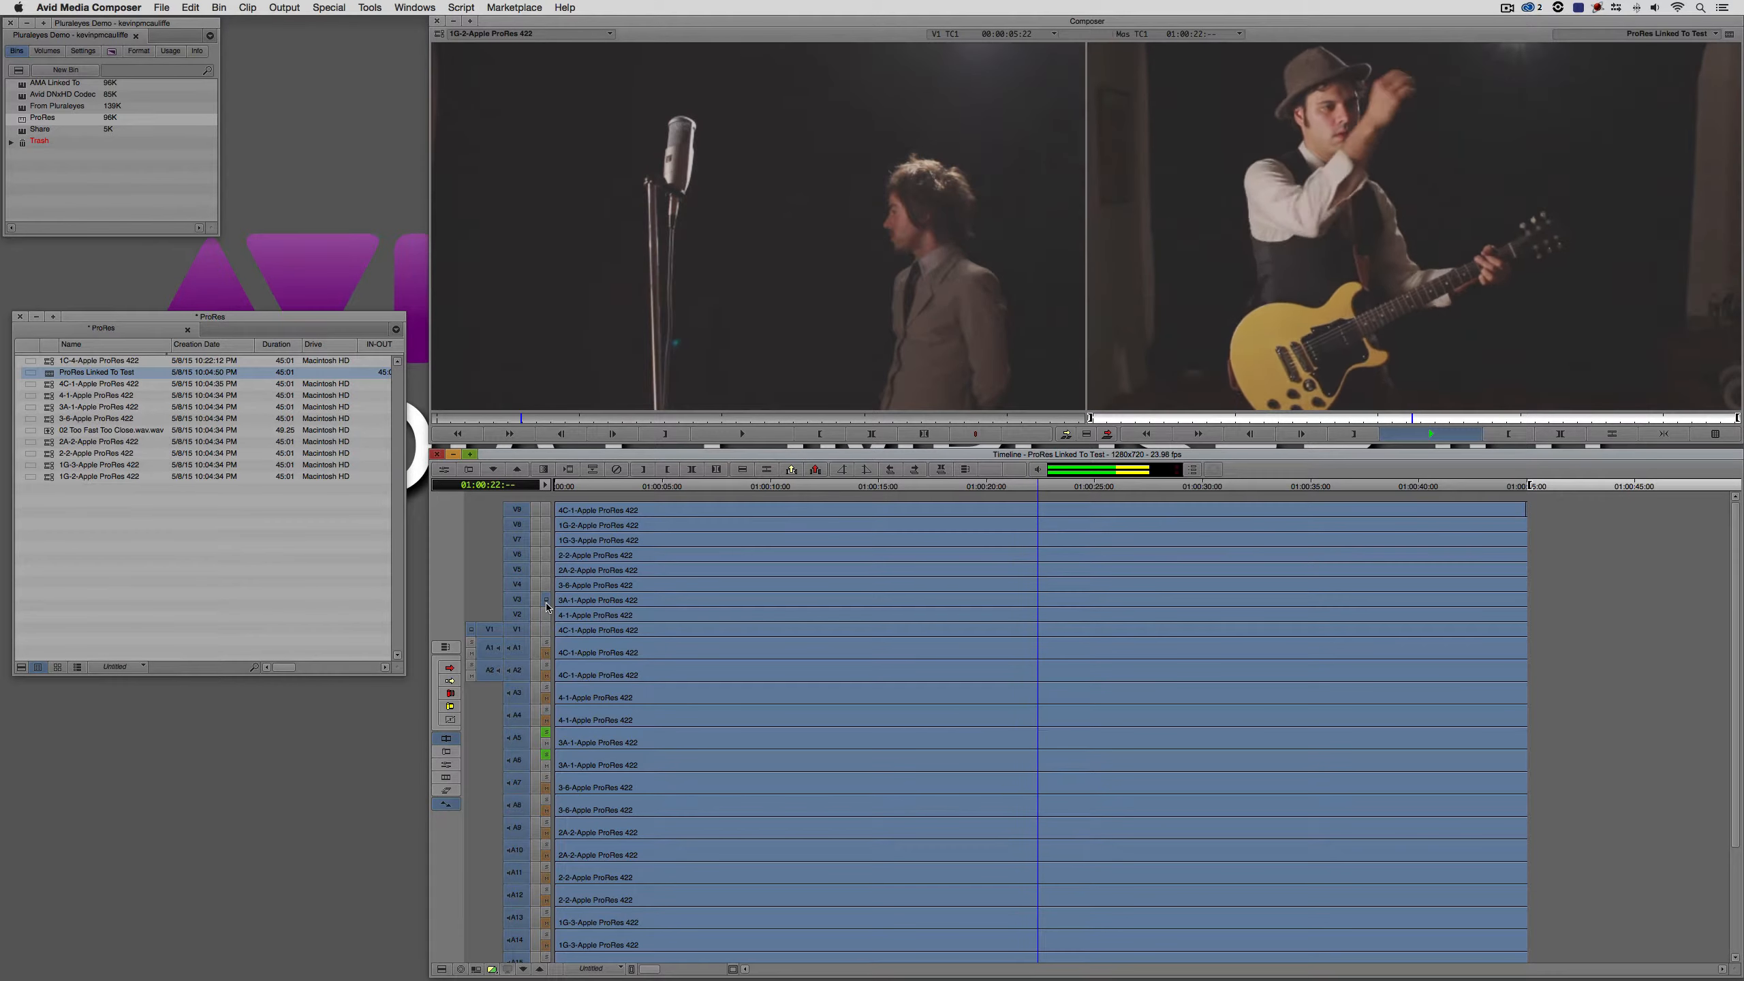
pyautogui.press('space')
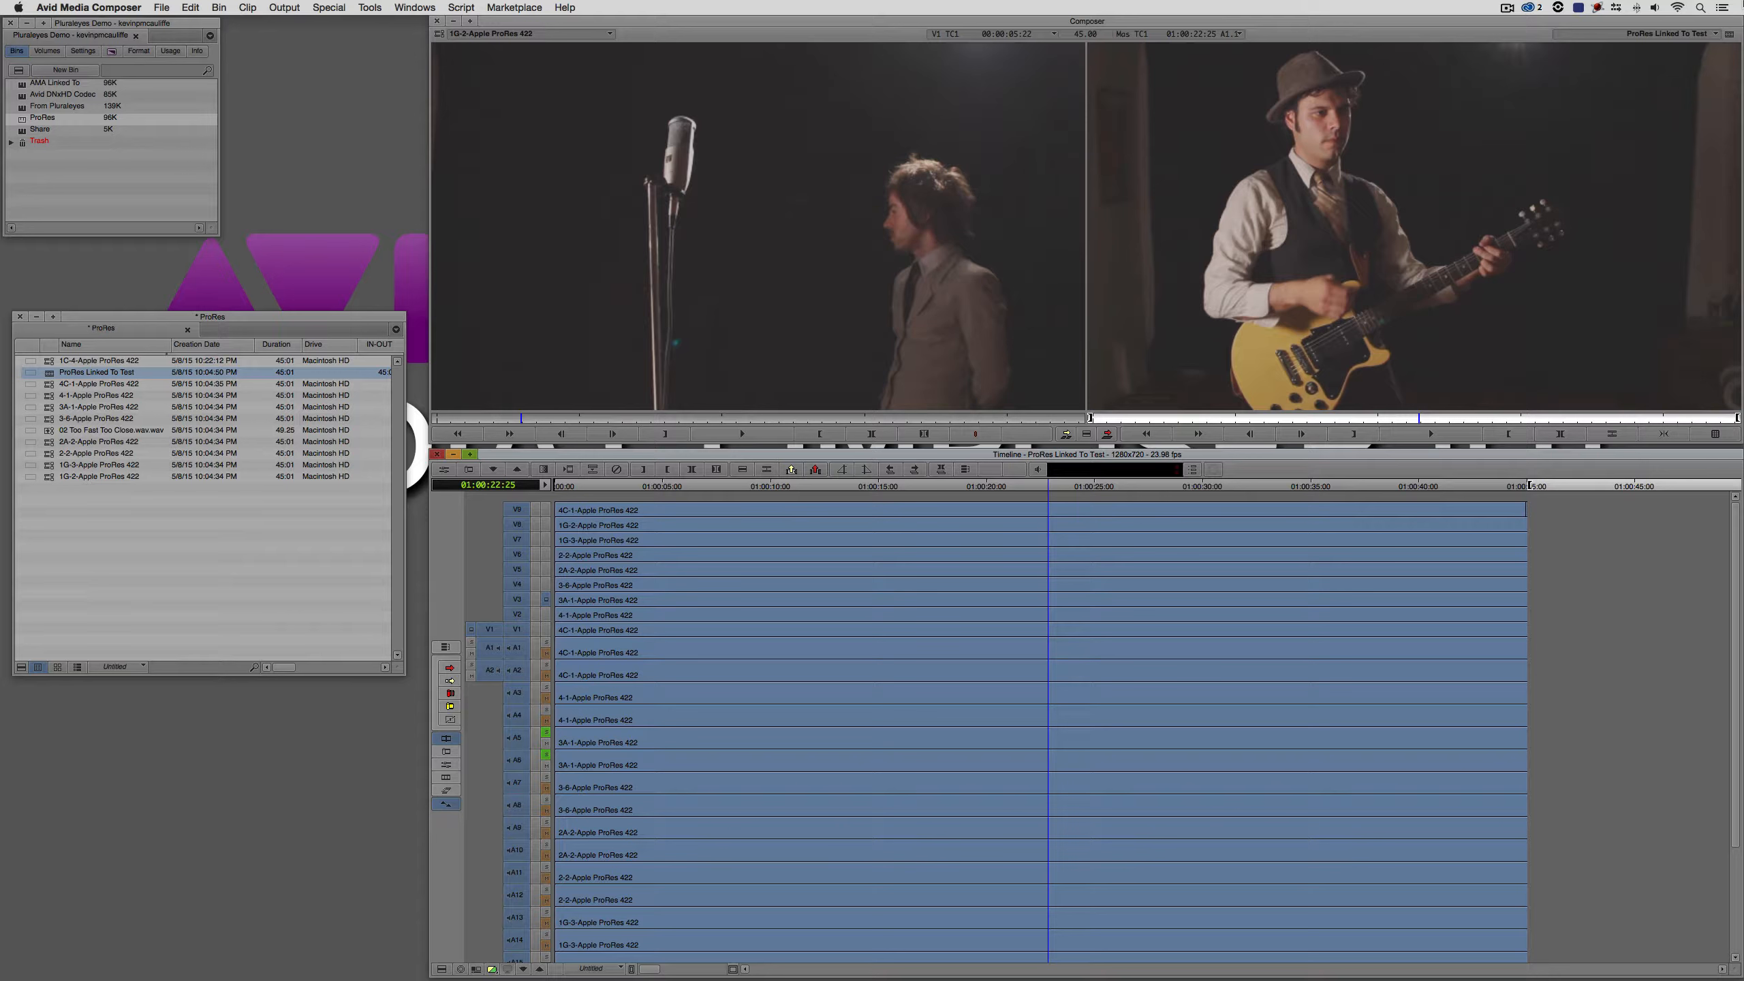
# Start exporting the ProRes Linked To Test sequence and set the export format to AAF in the export settings
pyautogui.rightClick(1241, 217)
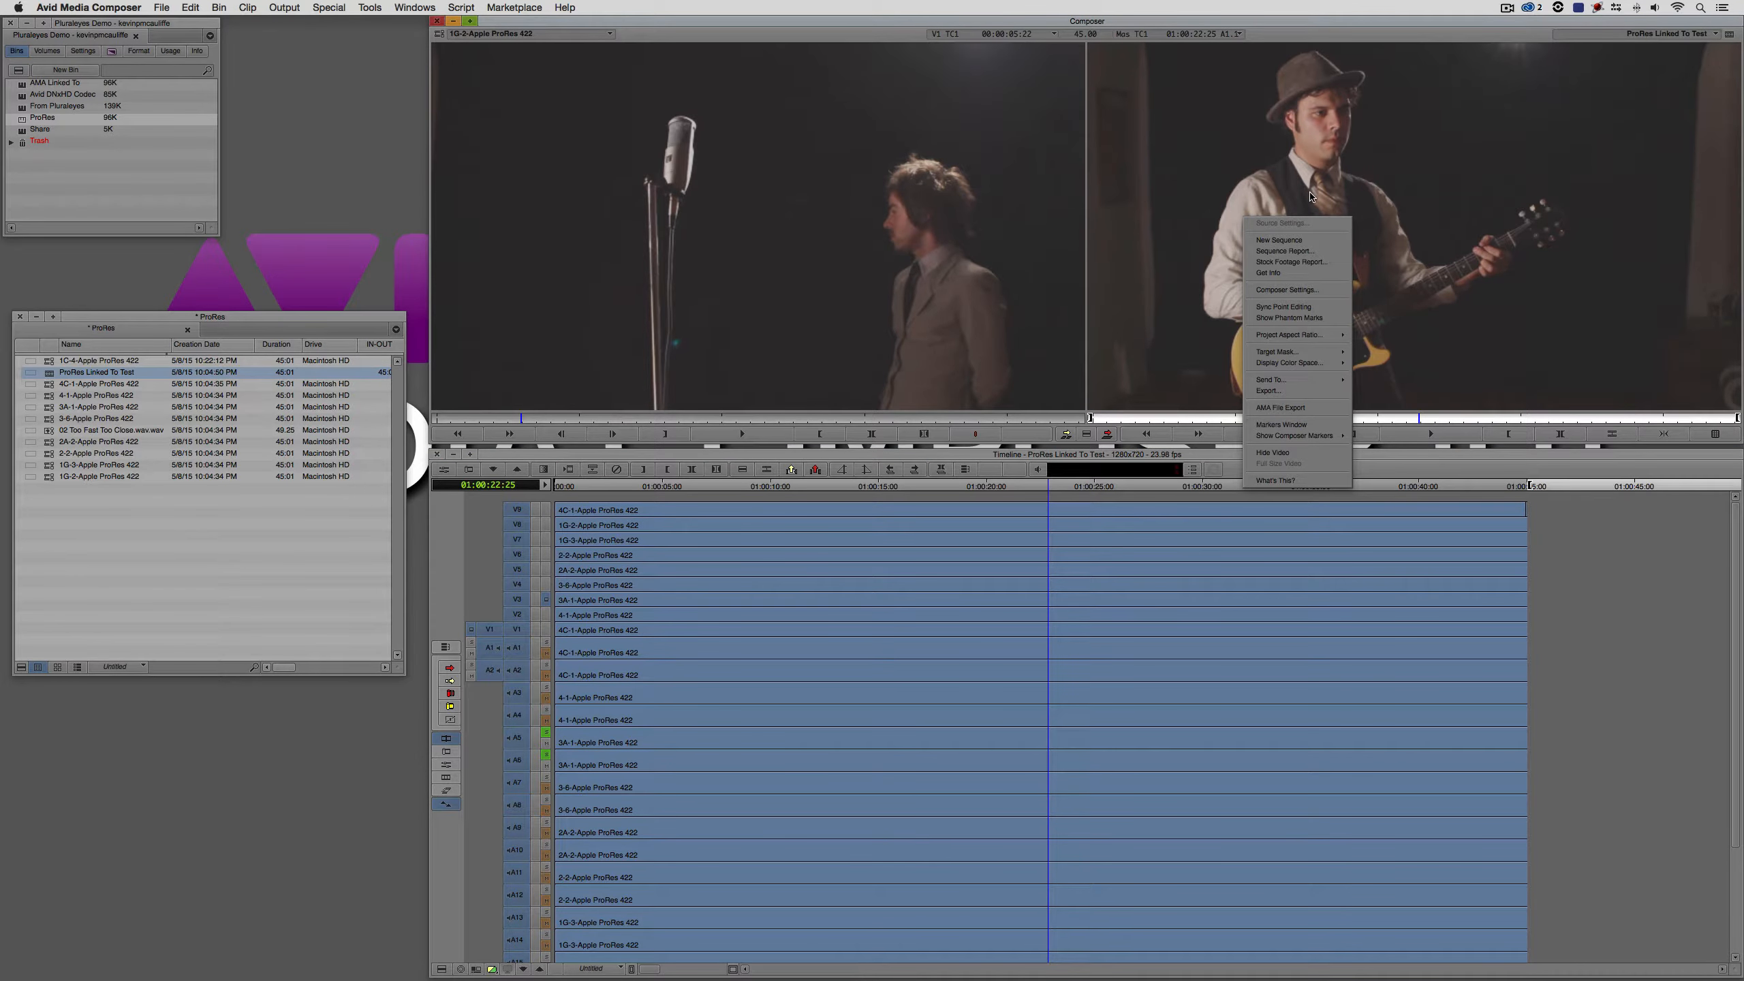
pyautogui.click(1296, 391)
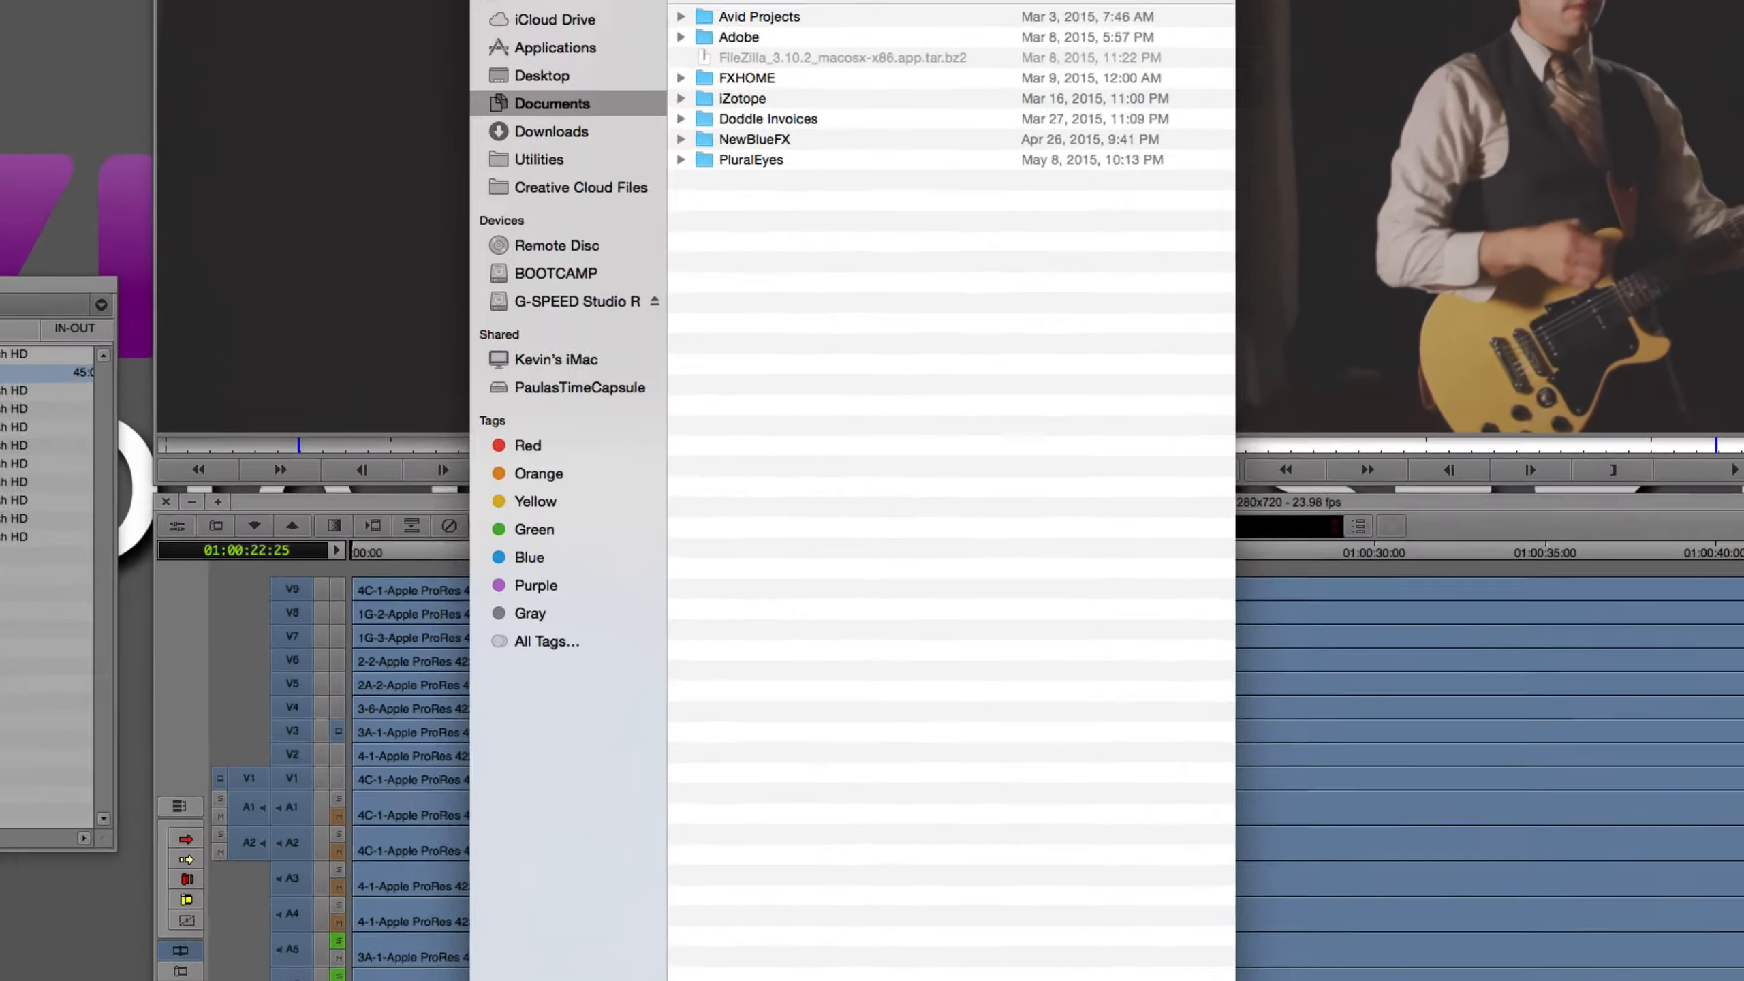
pyautogui.click(823, 935)
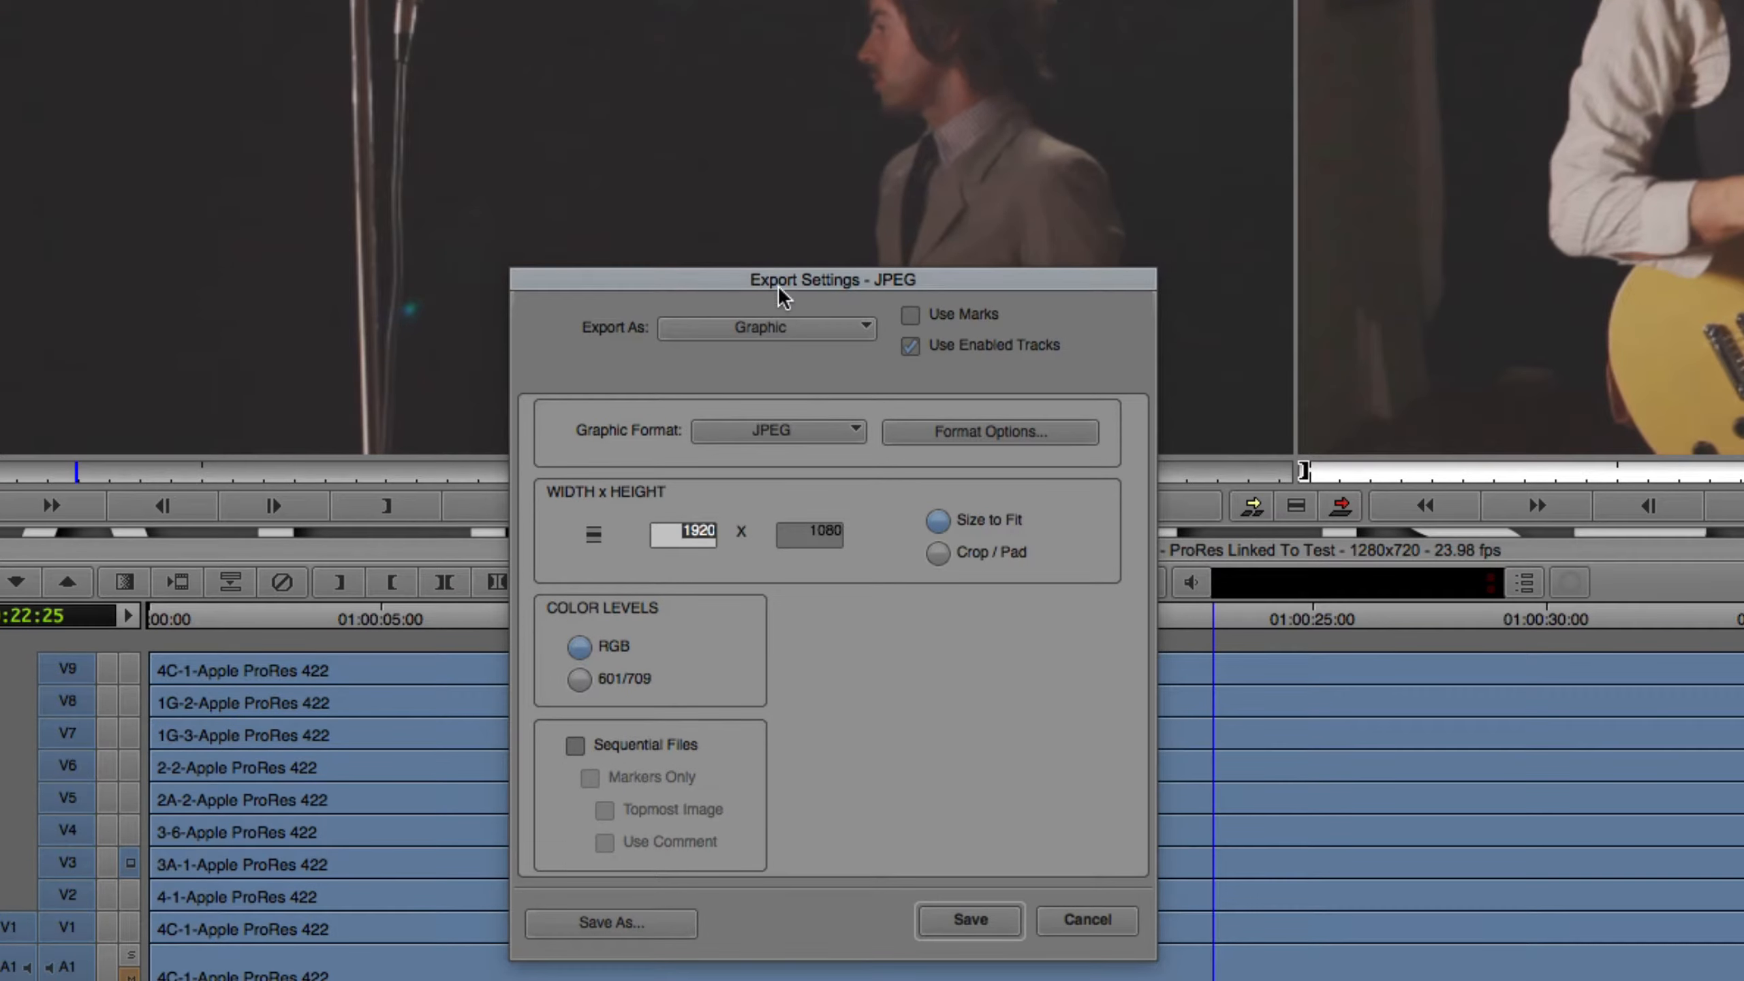
pyautogui.moveTo(783, 297); pyautogui.dragTo(830, 153)
pyautogui.click(817, 192)
pyautogui.click(789, 213)
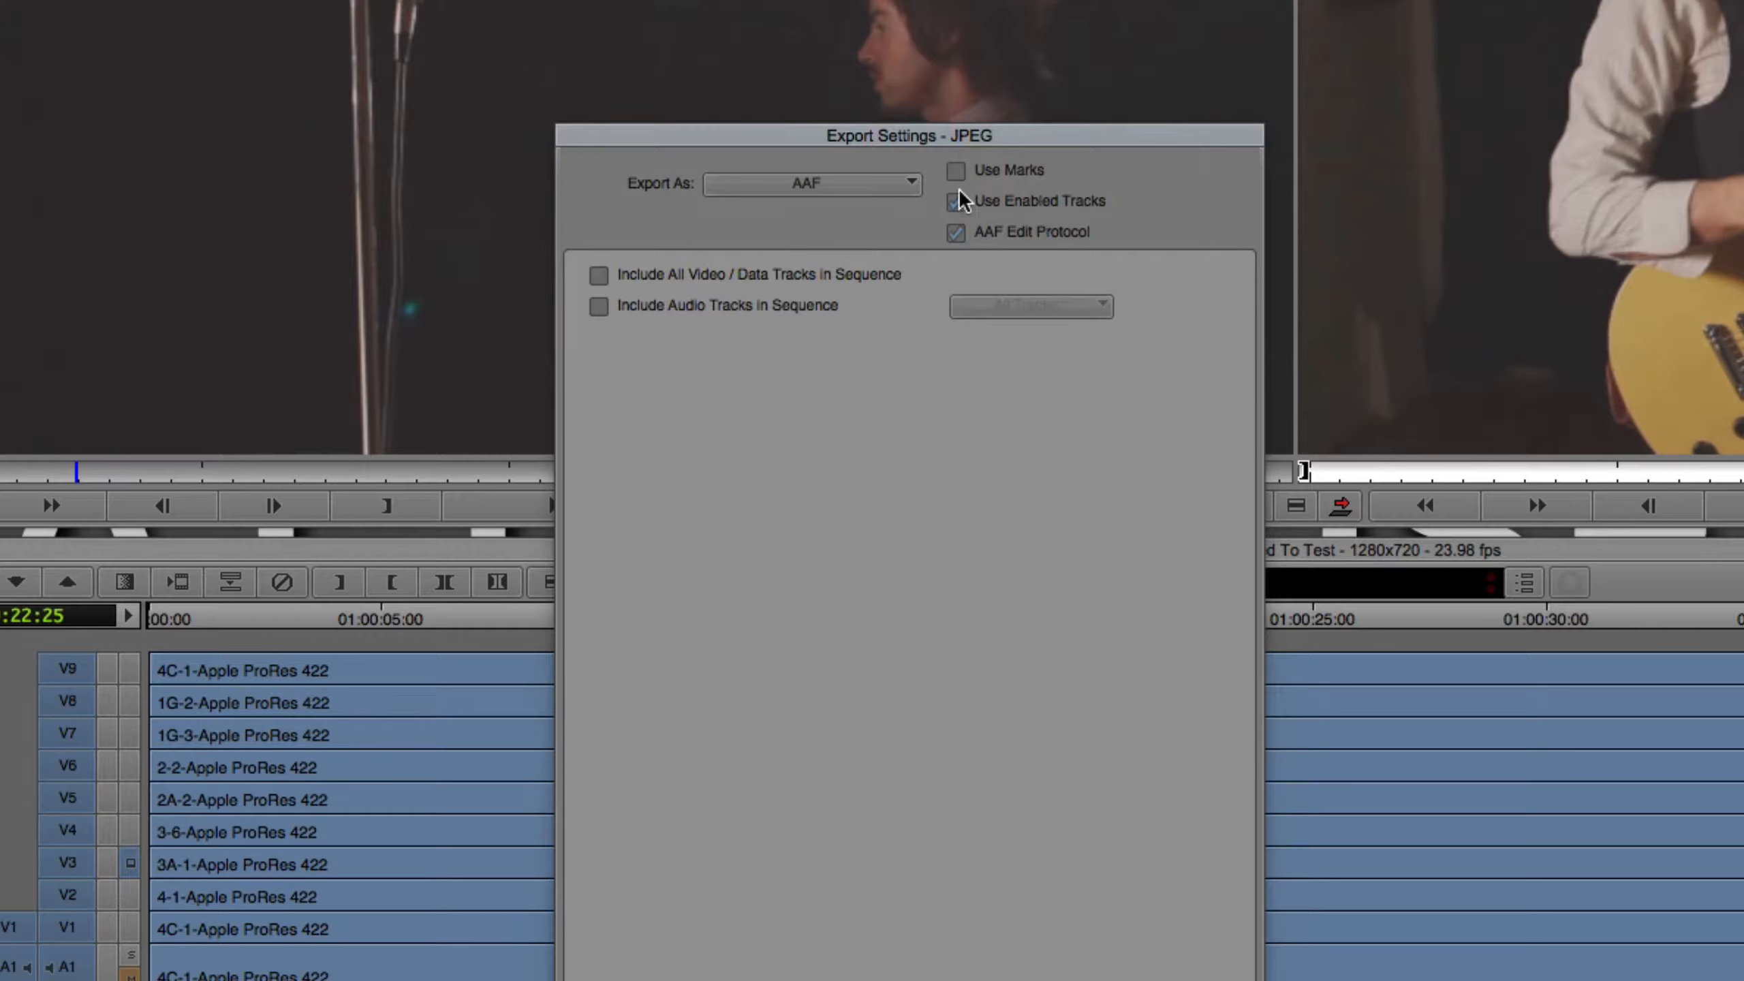
# Enable Use Marks, include all video/data and audio tracks in the AAF export, and check the audio and video details
pyautogui.click(980, 170)
pyautogui.click(618, 273)
pyautogui.click(669, 306)
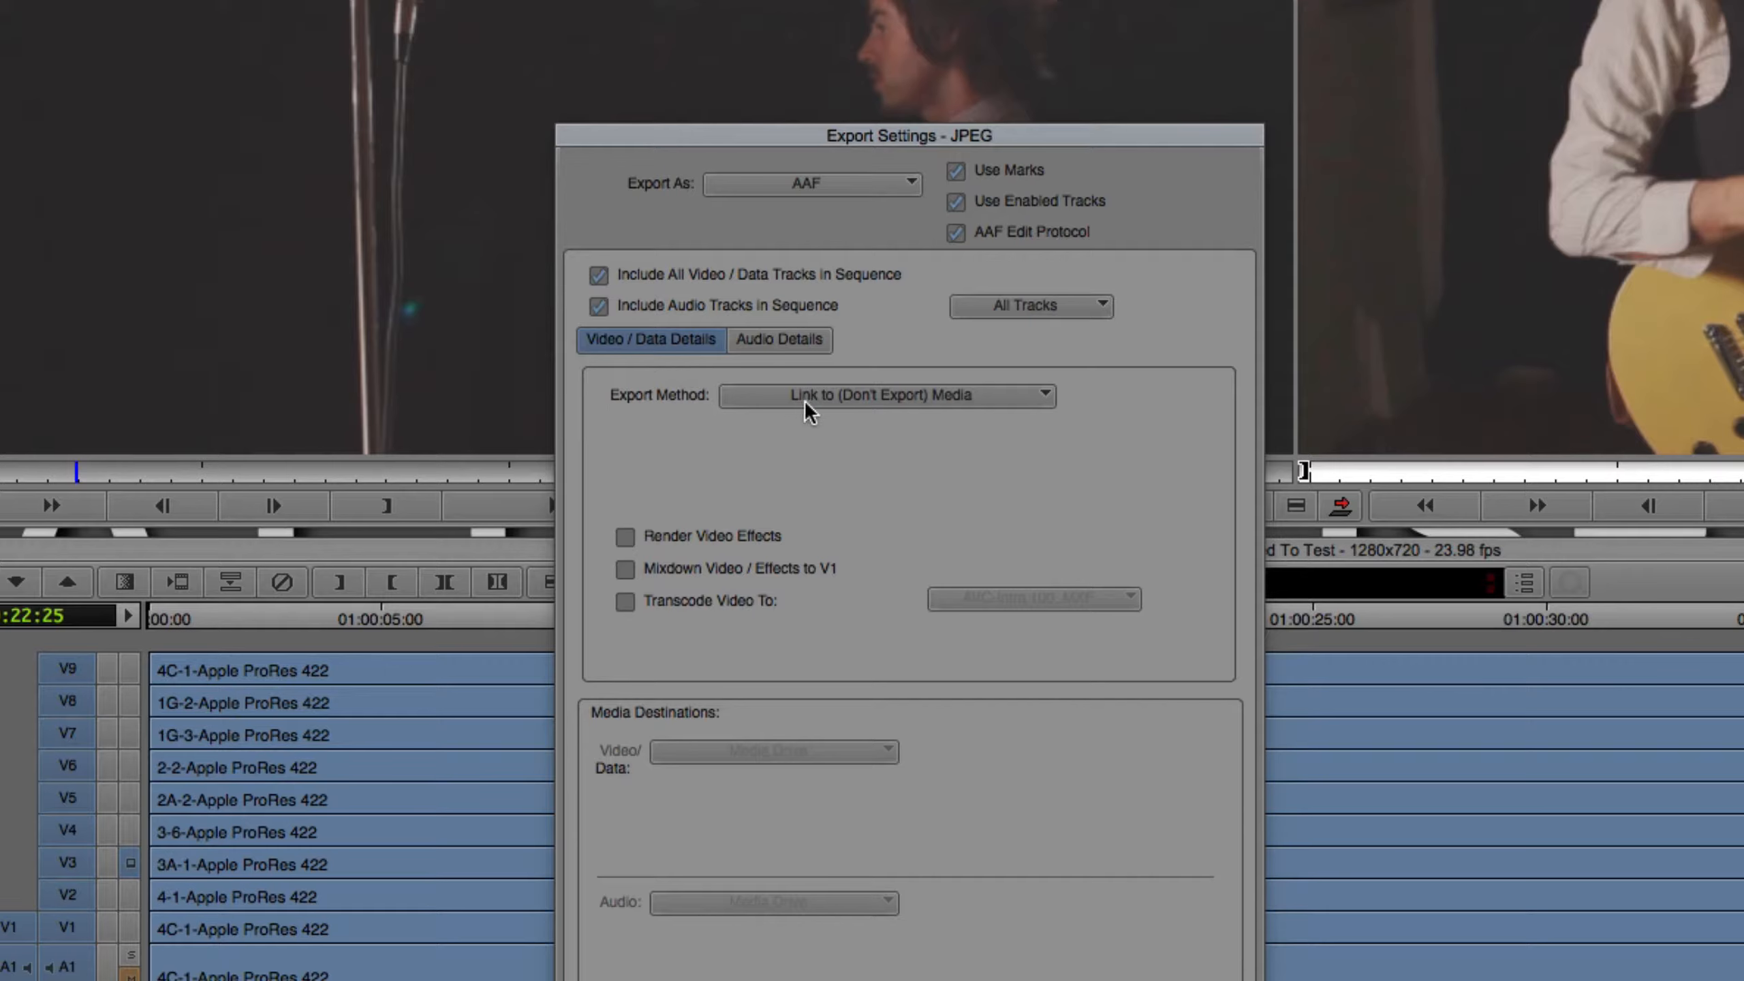
pyautogui.click(812, 352)
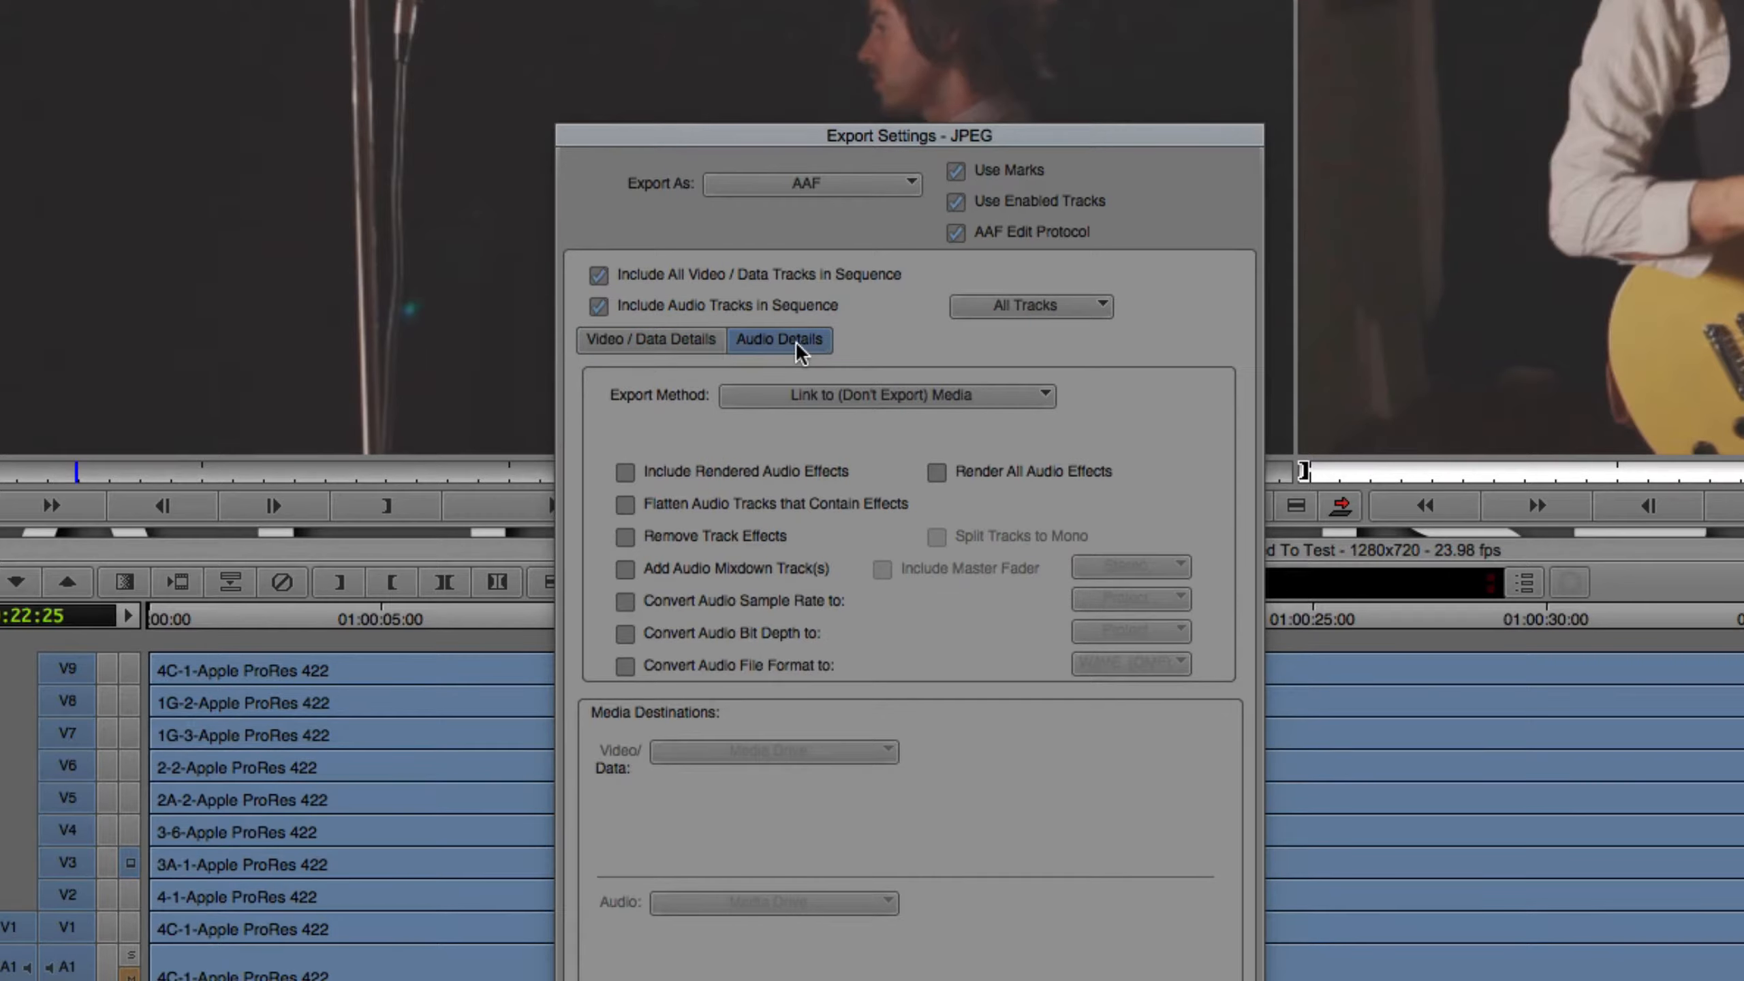
pyautogui.click(695, 345)
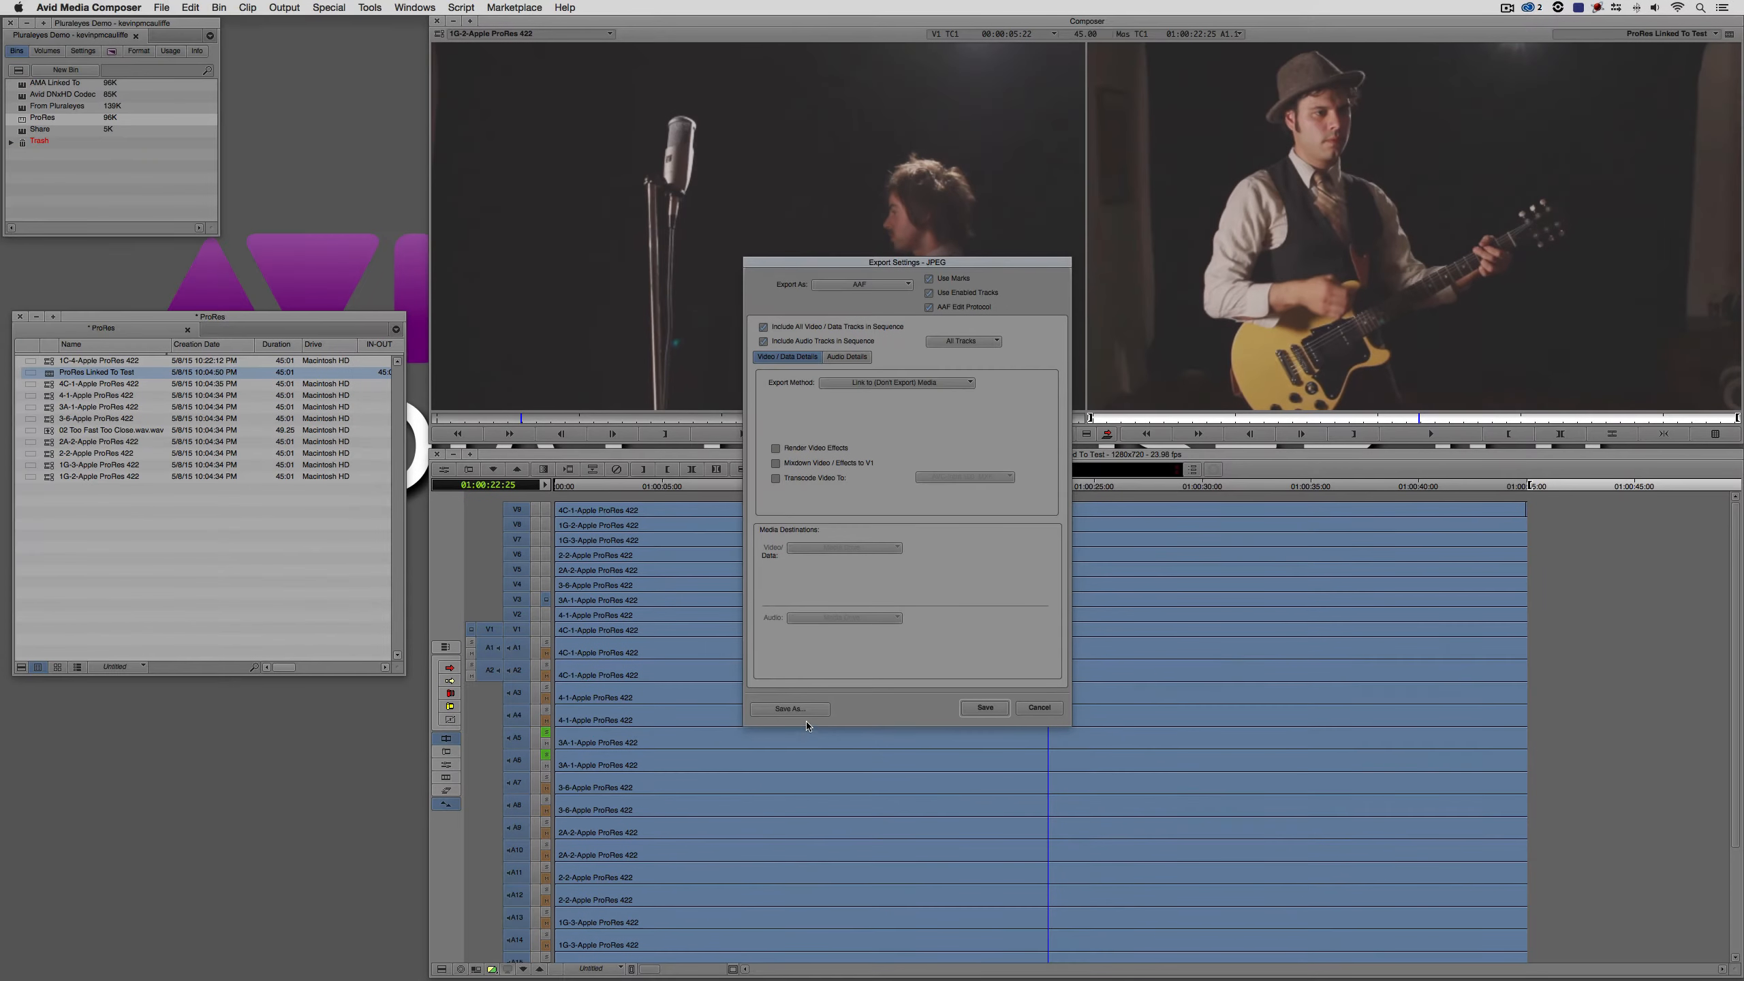
# Save the AAF export settings as a new export setting named PluralEyes Export
pyautogui.click(797, 710)
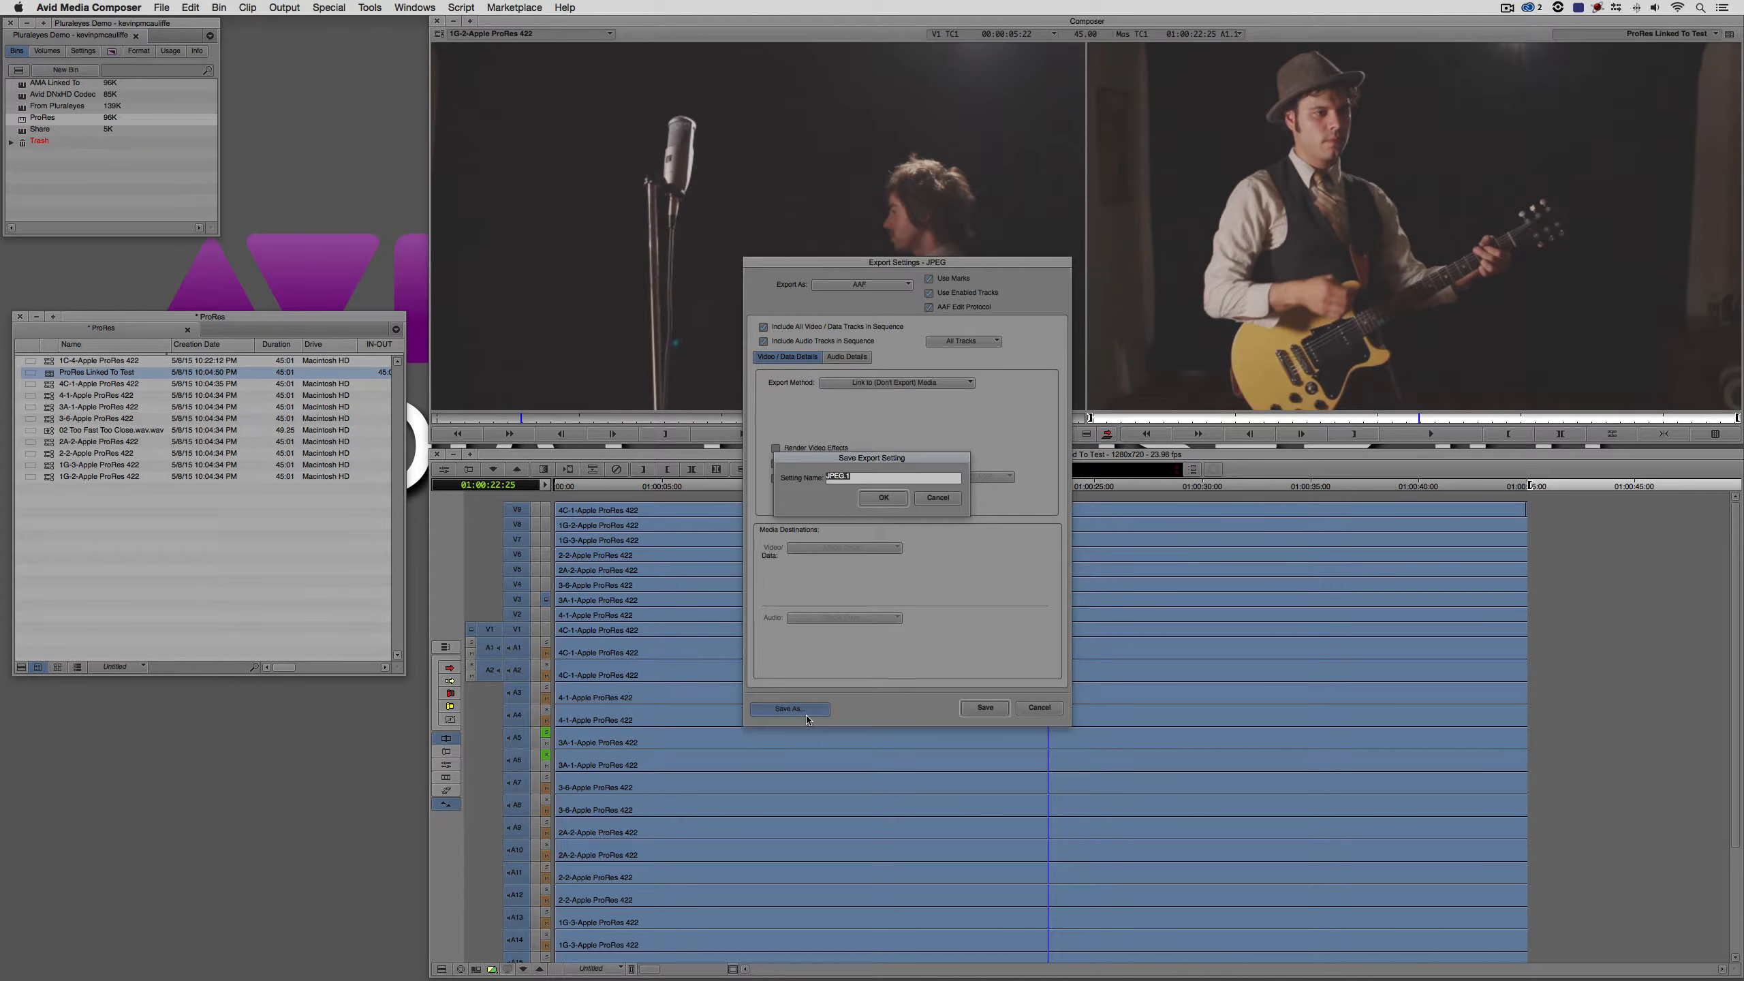
pyautogui.write('PluralEyes Export')
pyautogui.press('Return')
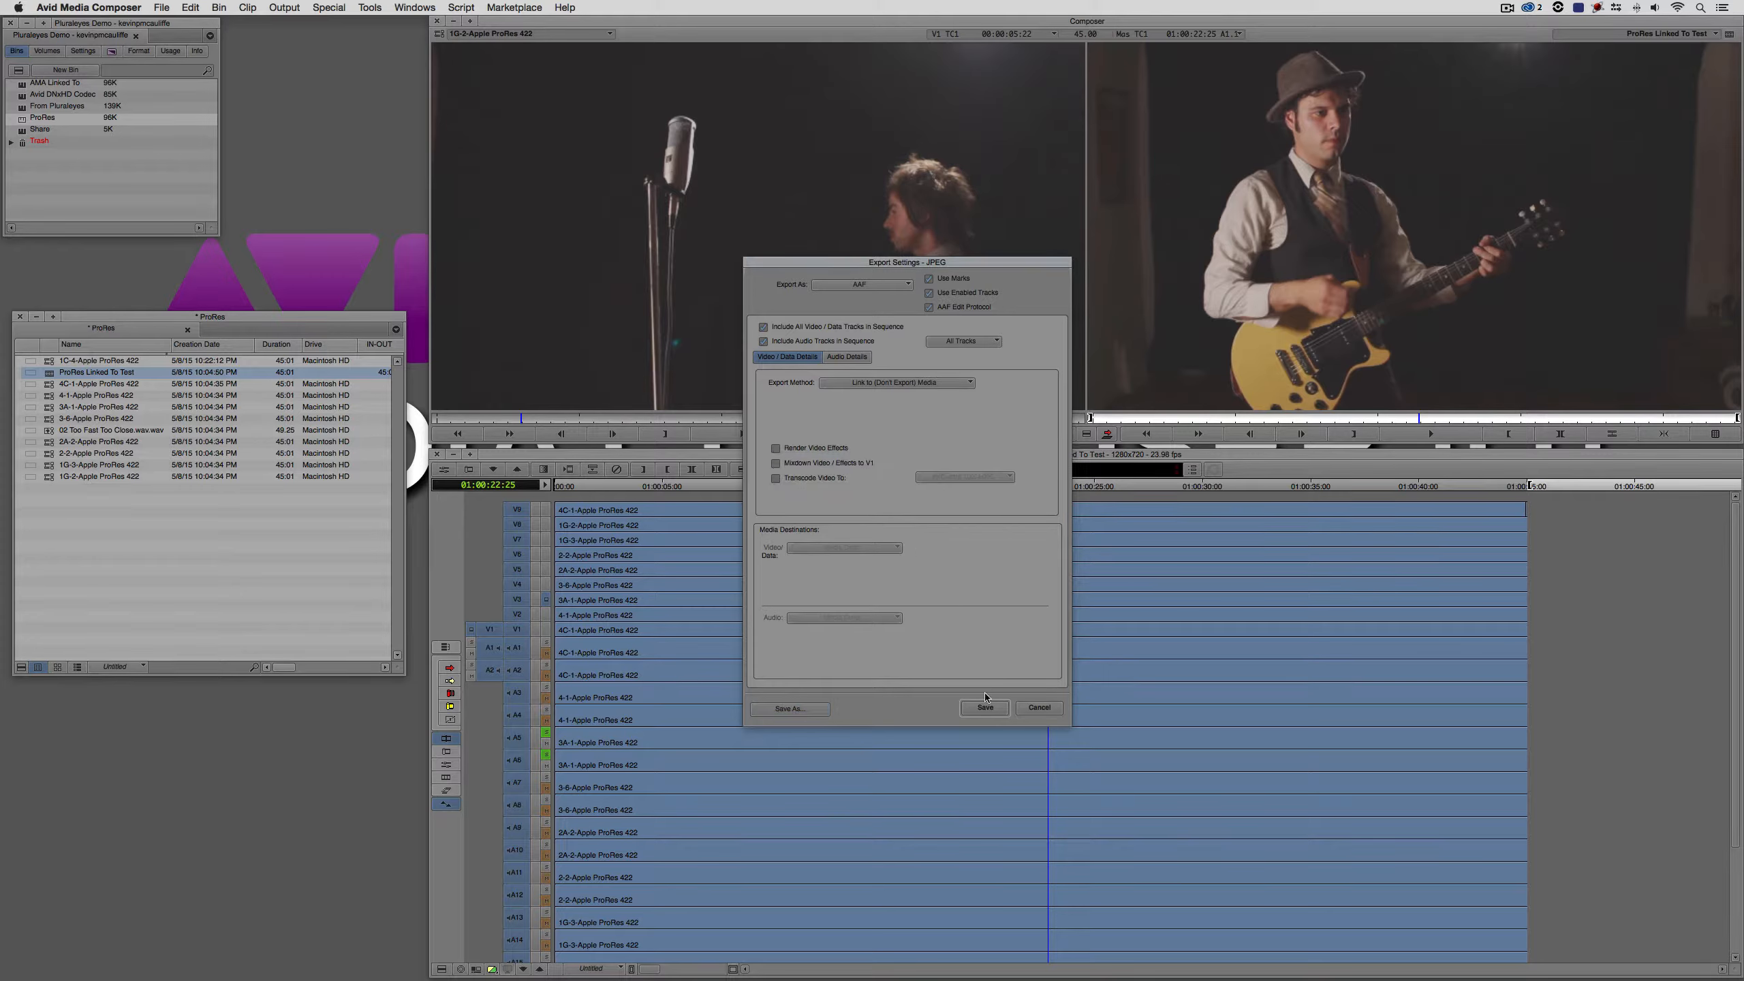
pyautogui.click(985, 708)
# Export the AAF to the Desktop as Too Fast For PluralEyes, without replacing the existing Too Fast folder
pyautogui.click(719, 184)
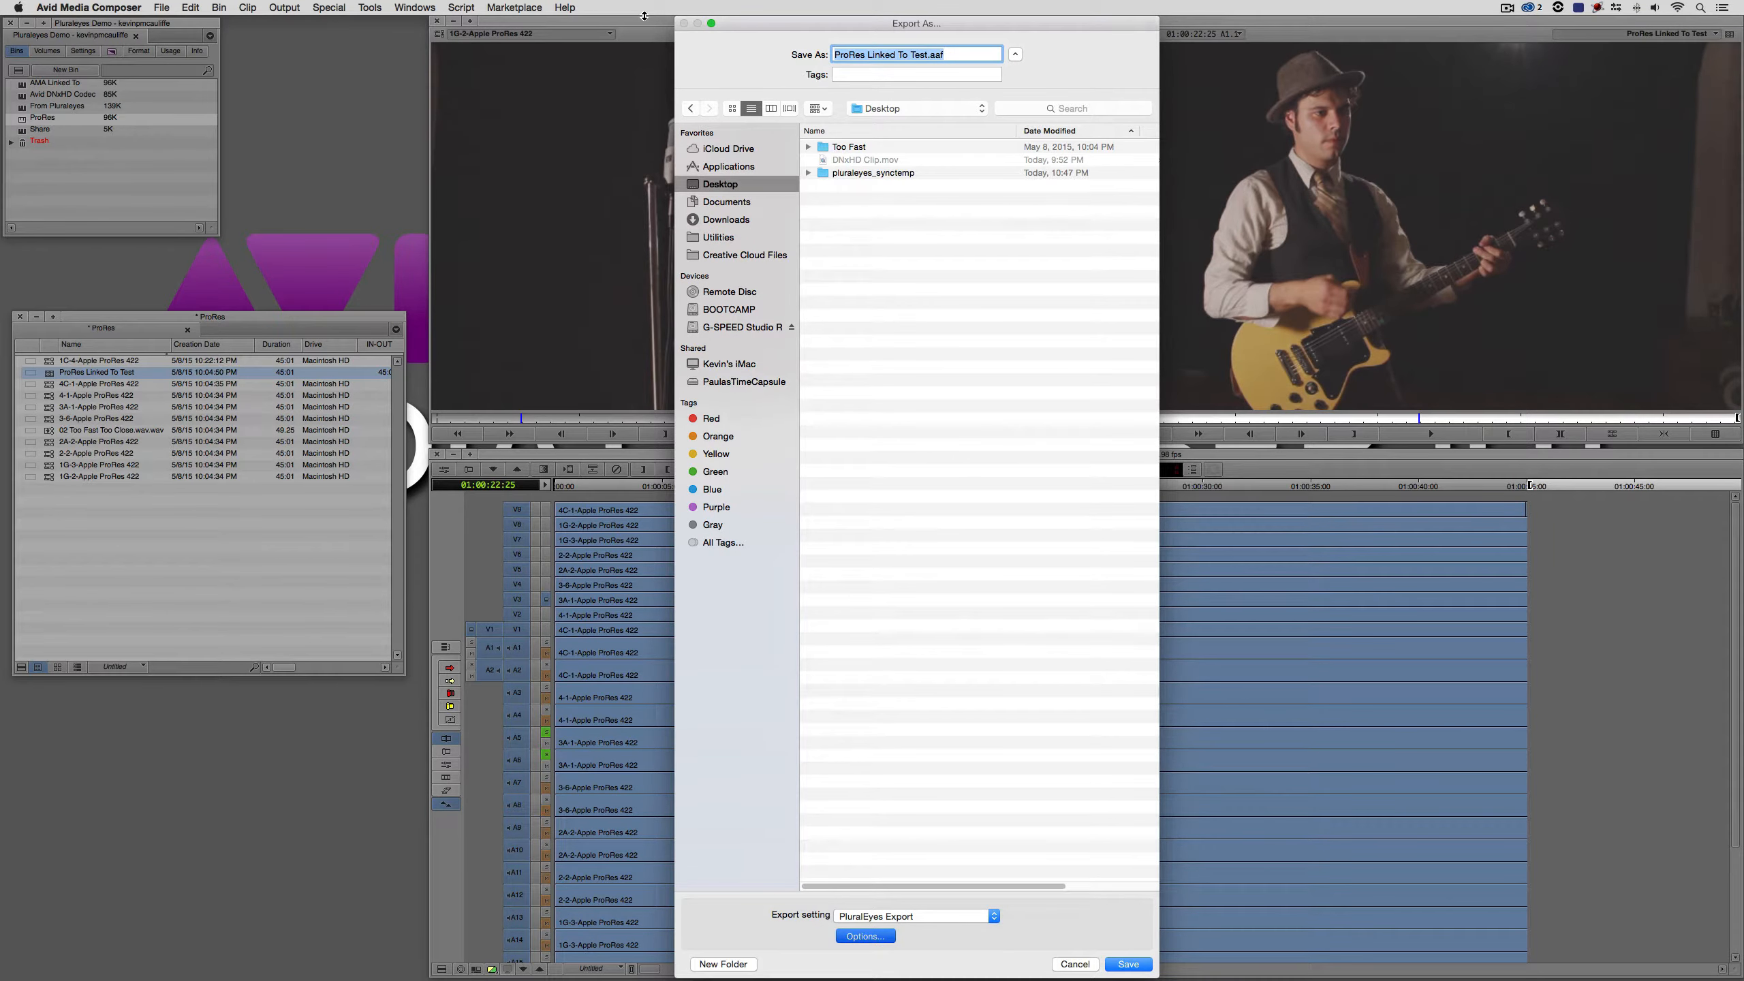
pyautogui.write('Too Fast')
pyautogui.click(1130, 967)
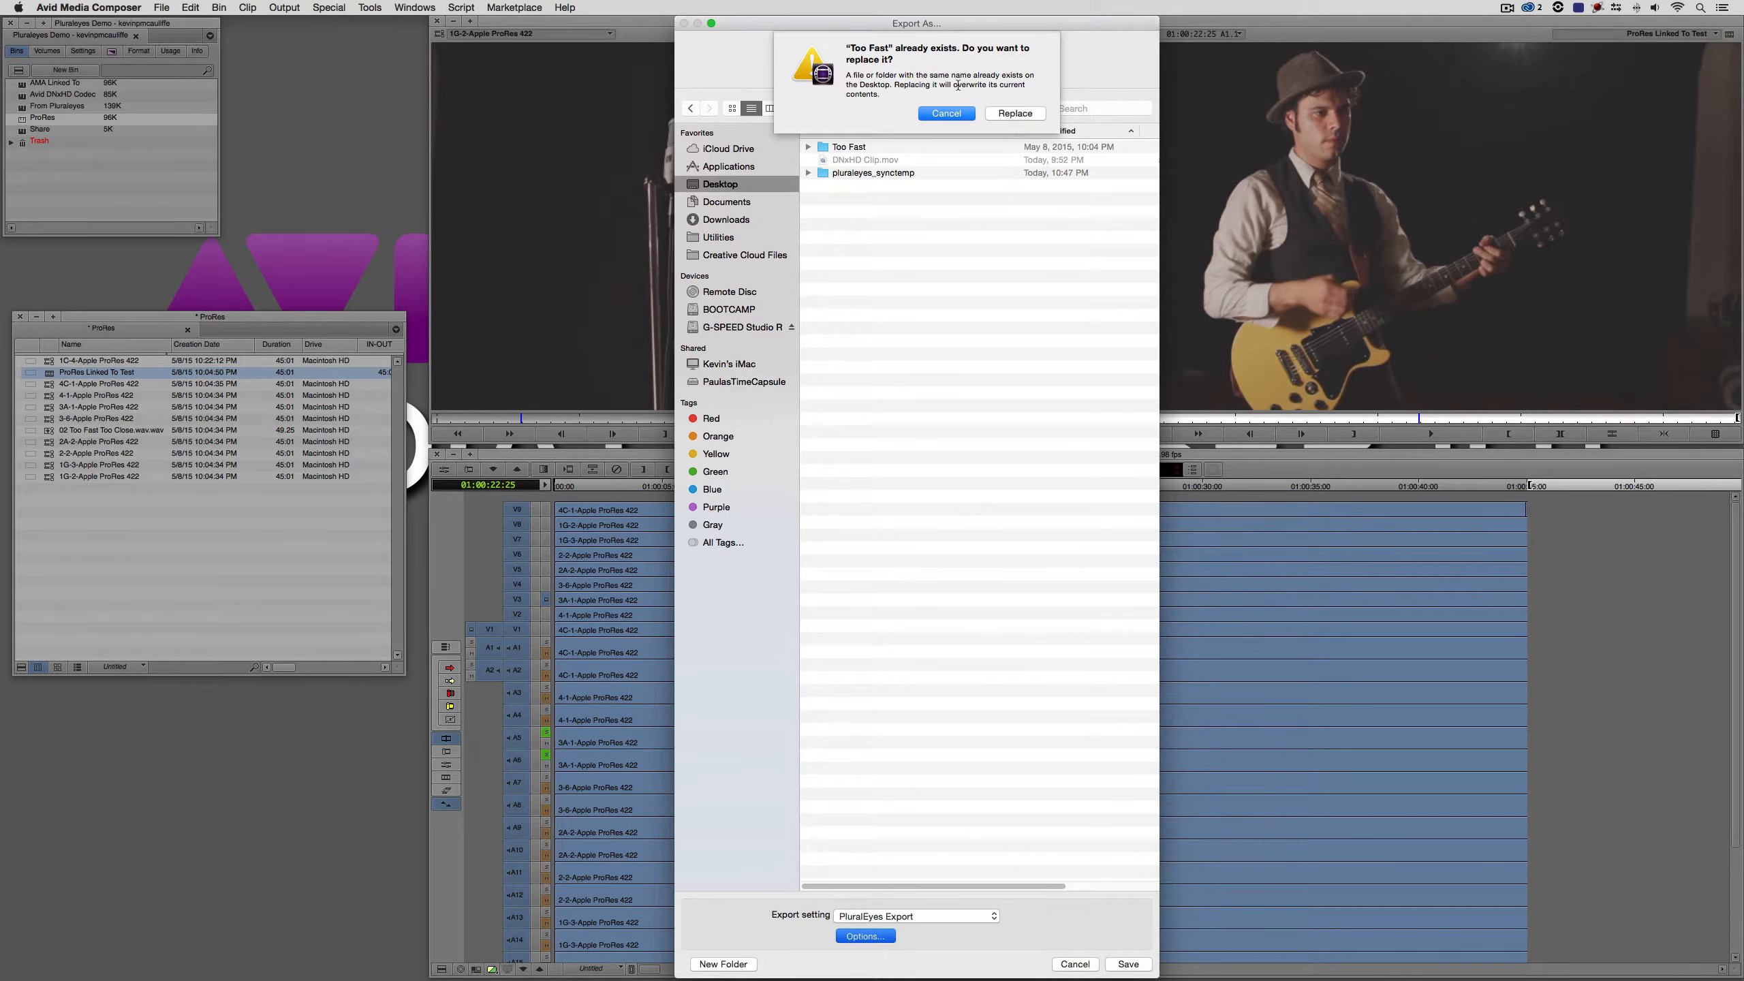
pyautogui.click(946, 112)
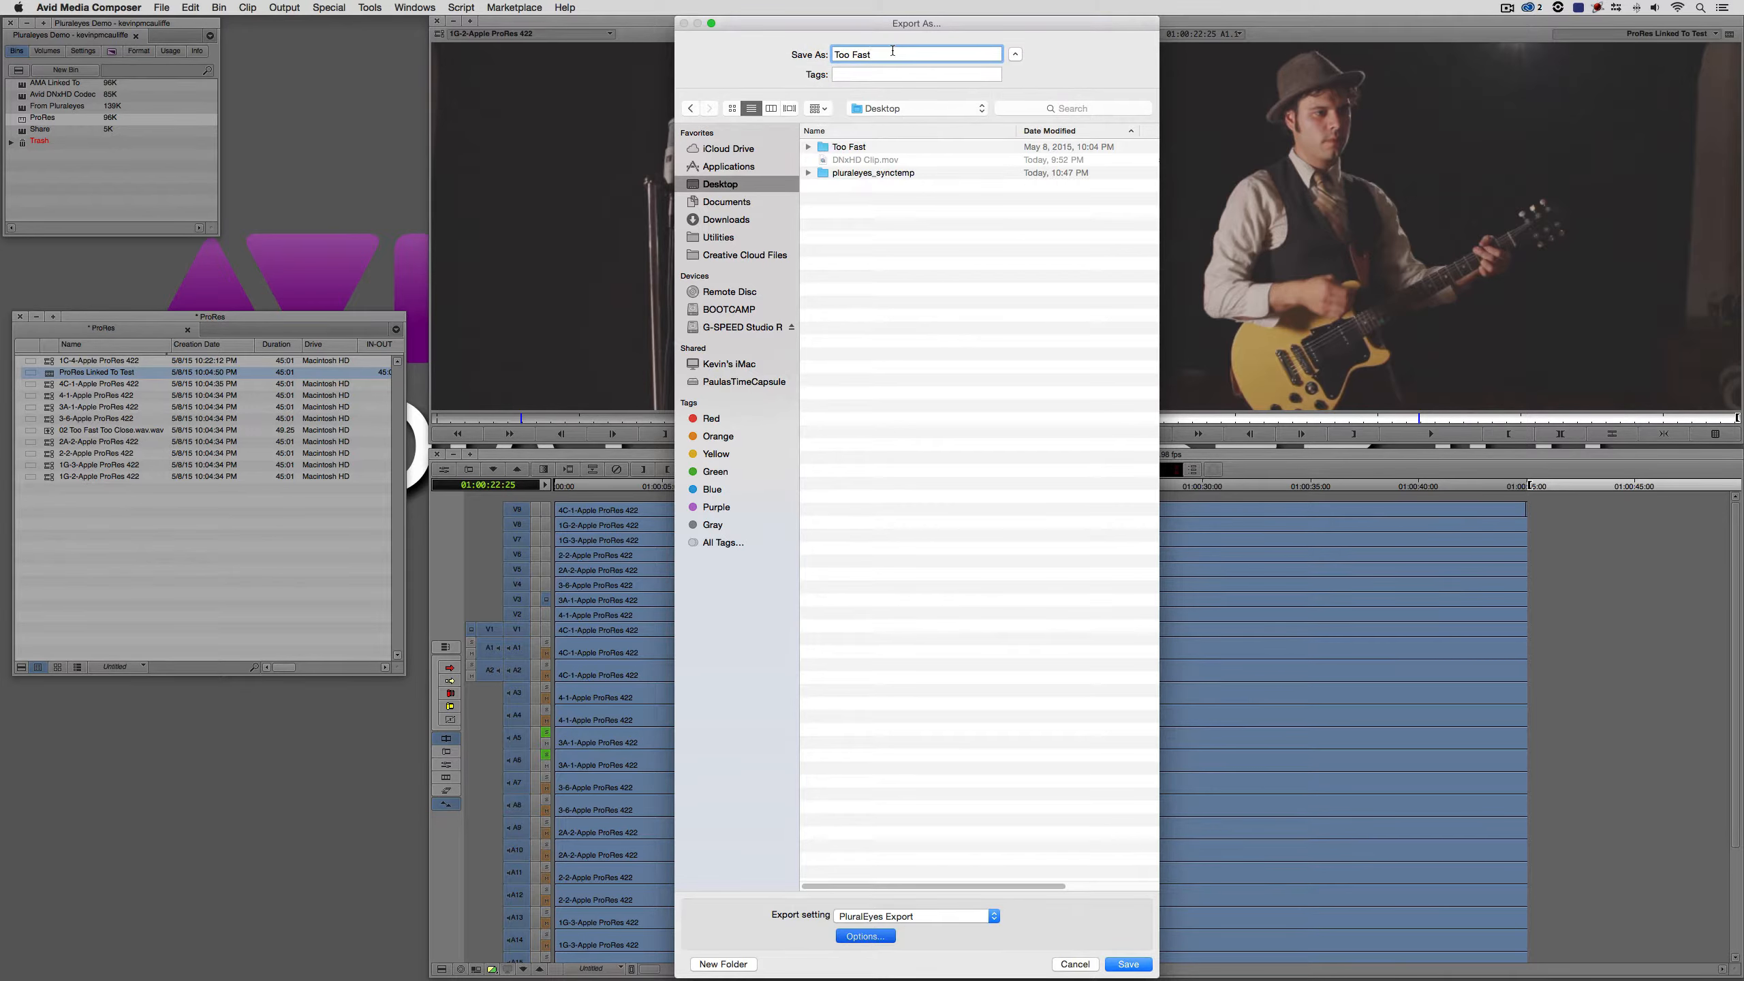
pyautogui.write('For PluralEyes')
pyautogui.press('Return')
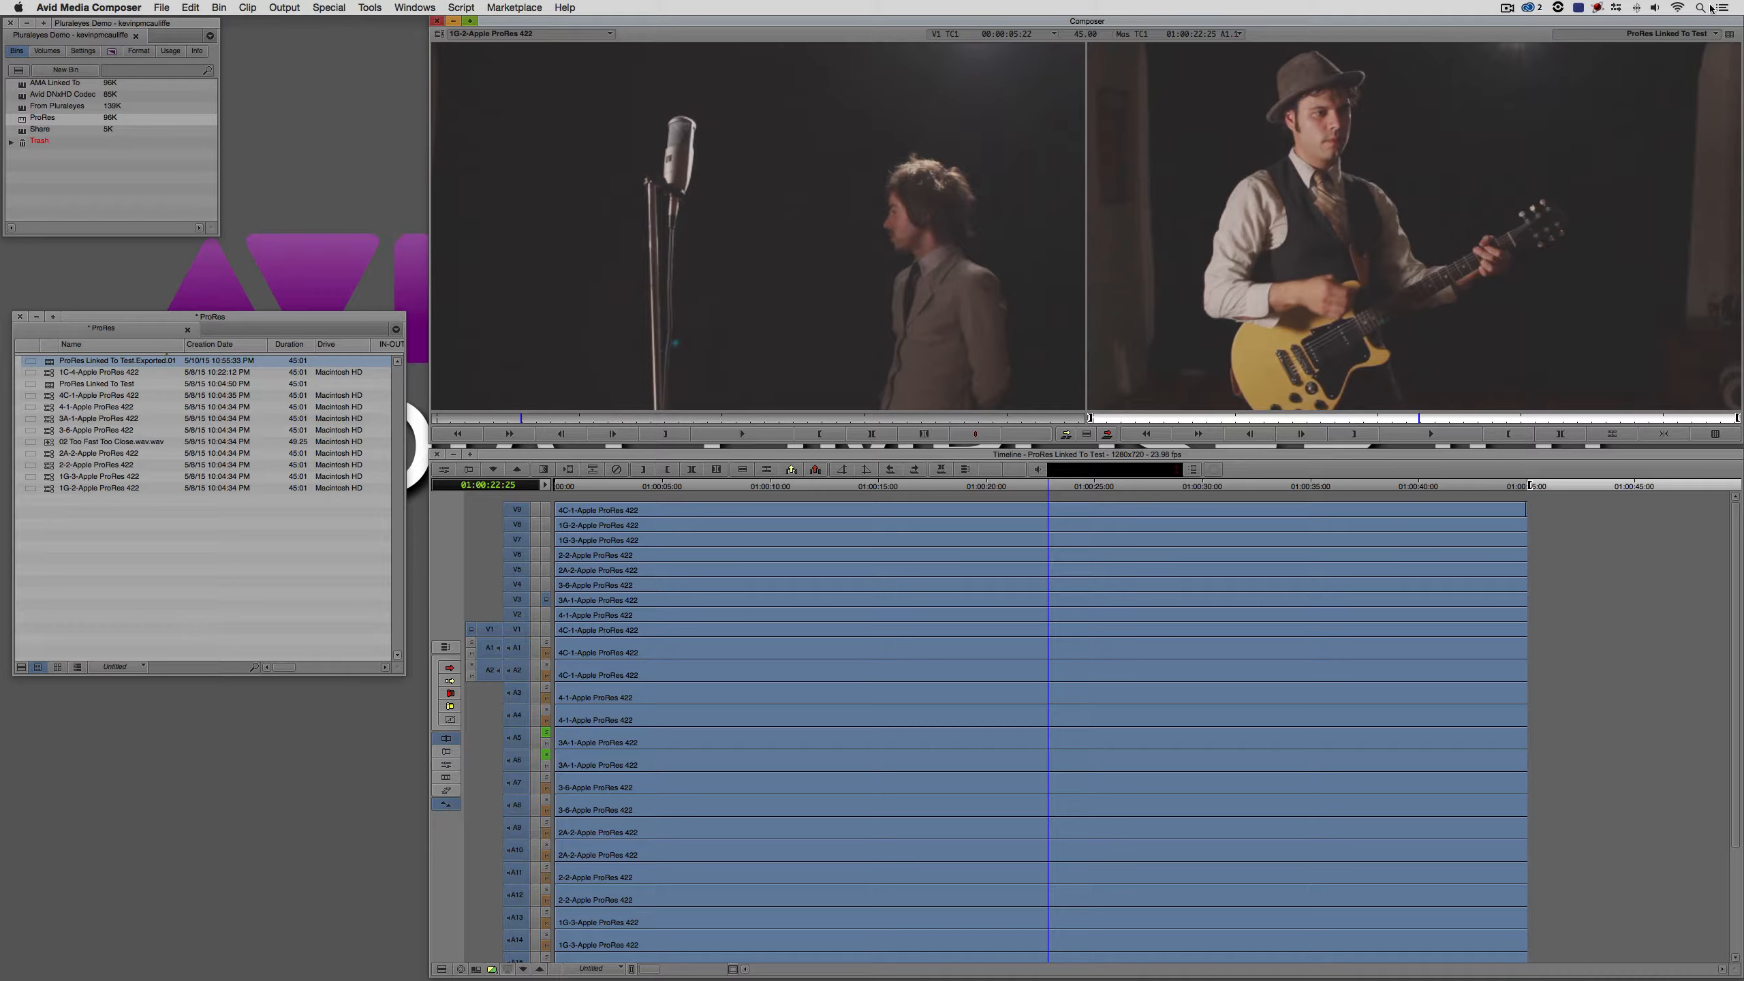
# Hide Avid Media Composer and switch to PluralEyes
pyautogui.press('super+h')
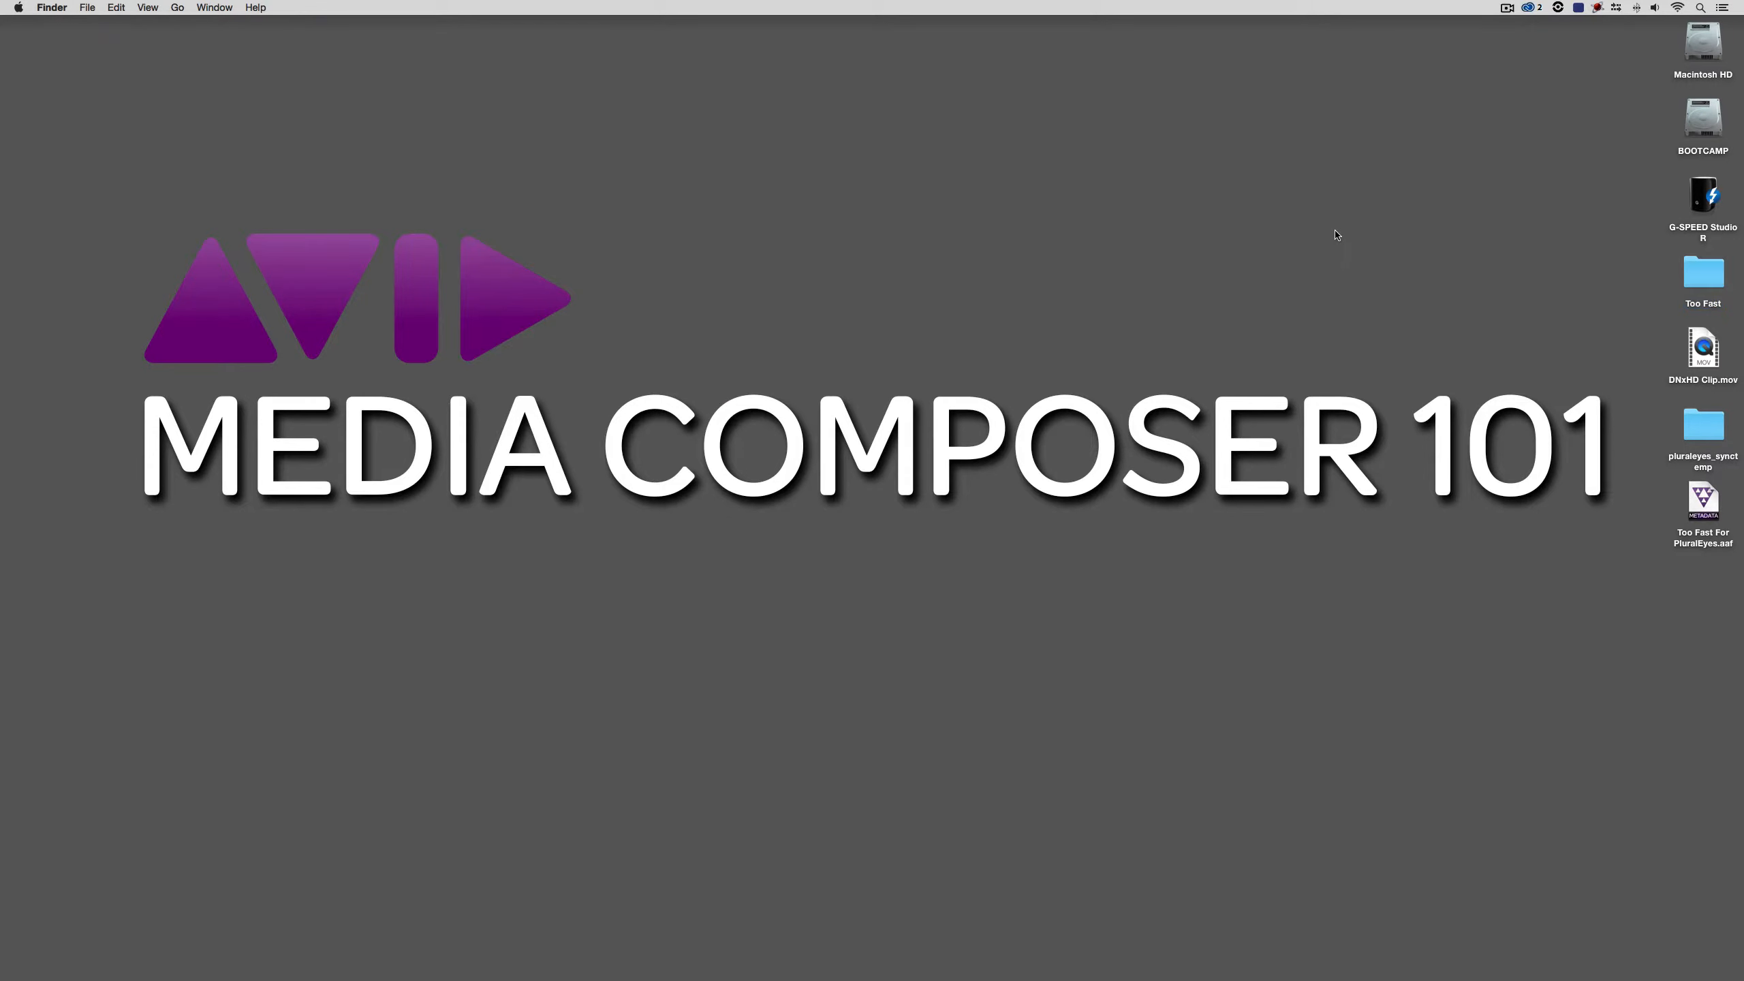
pyautogui.press('super+Tab')
pyautogui.press('super+Tab')
pyautogui.press('super+Tab')
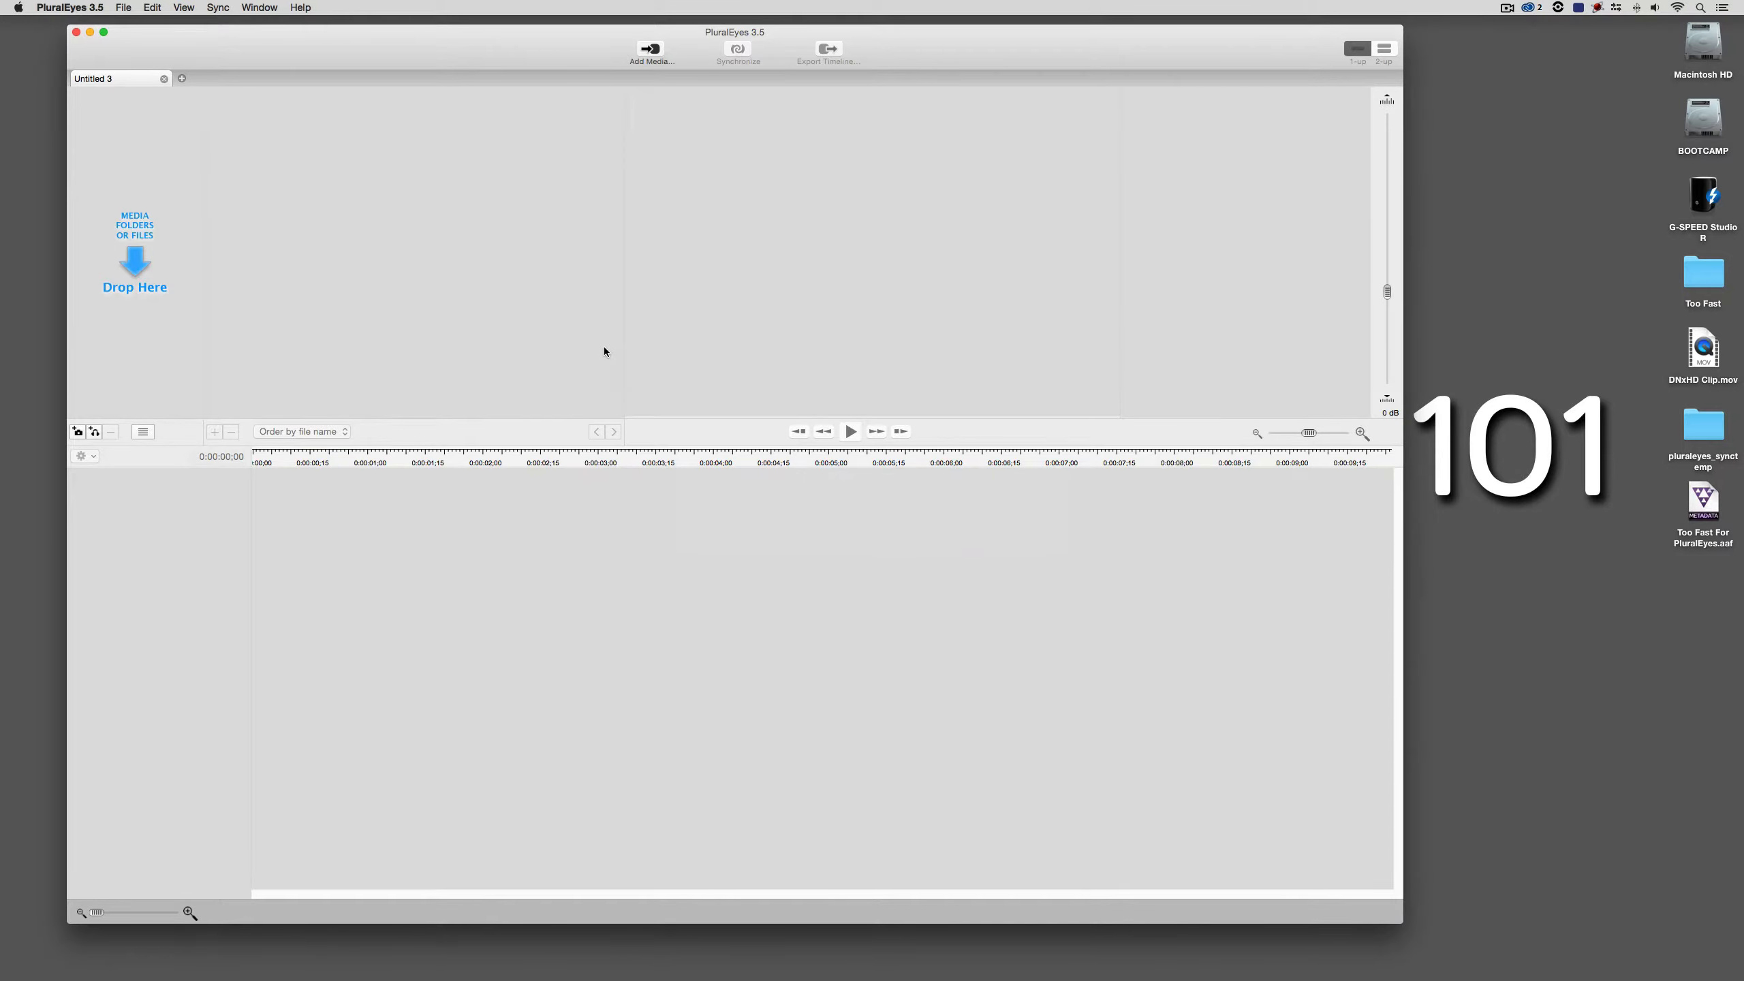
# Create a new PluralEyes project from Media Composer using Too Fast For PluralEyes.aaf on the Desktop
pyautogui.click(124, 7)
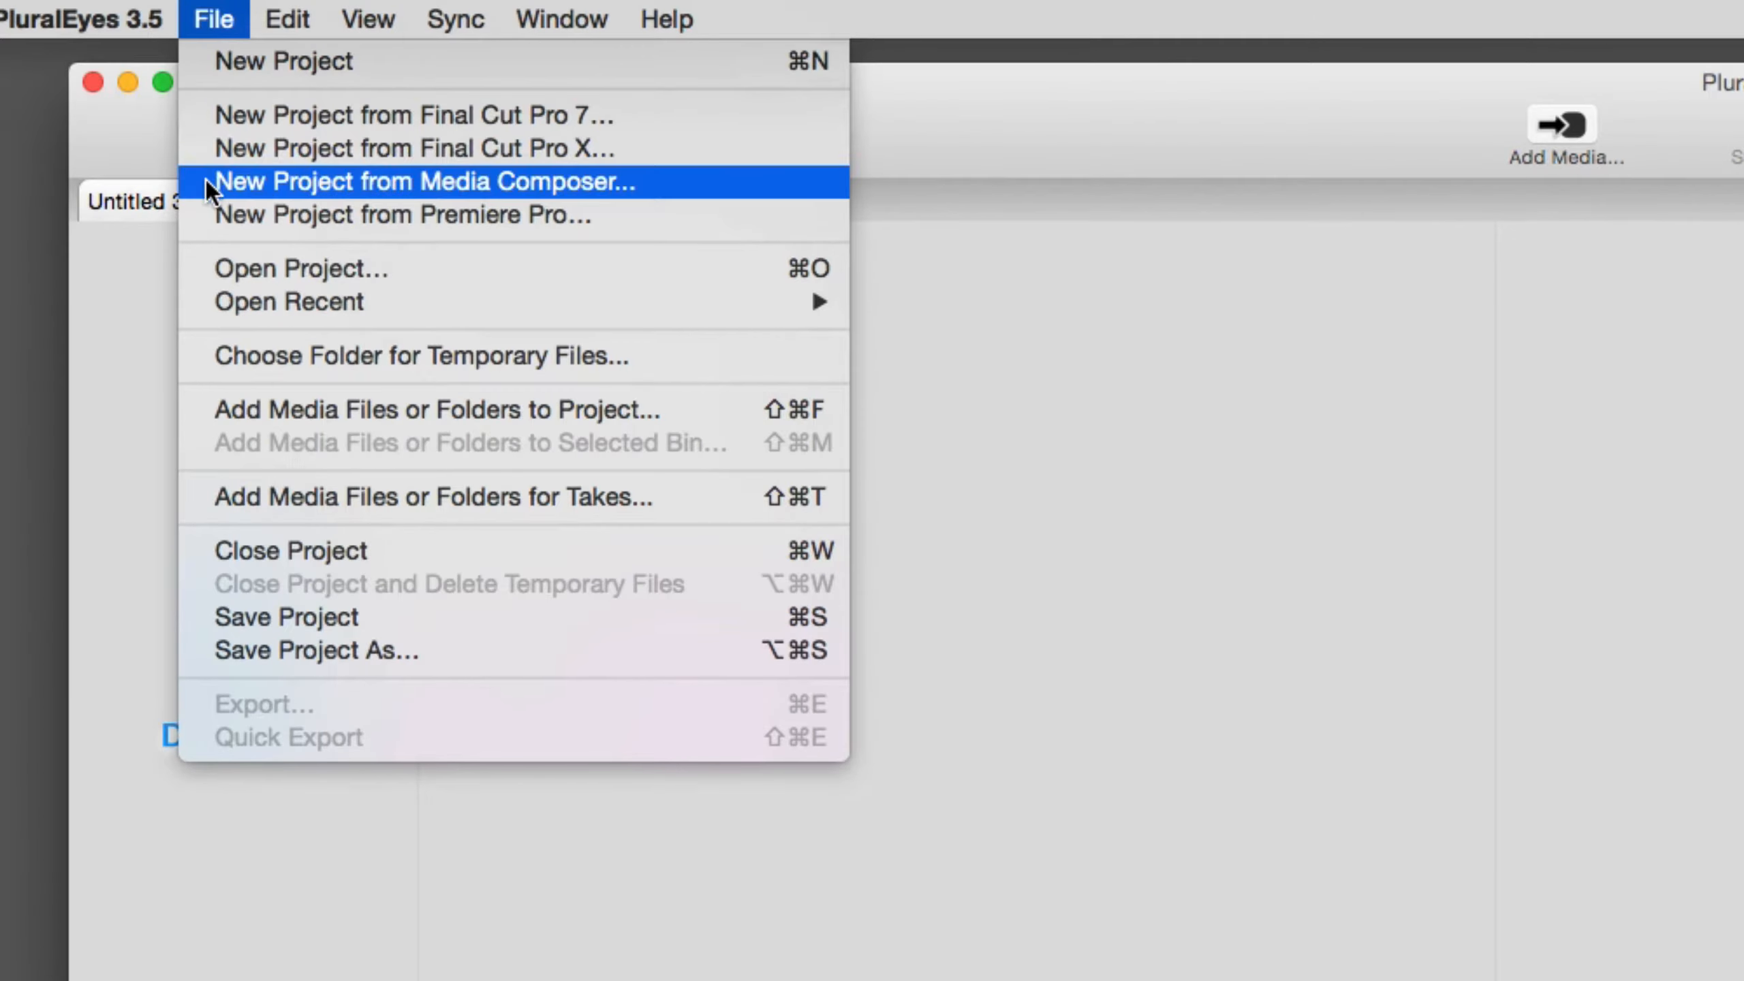
pyautogui.click(206, 179)
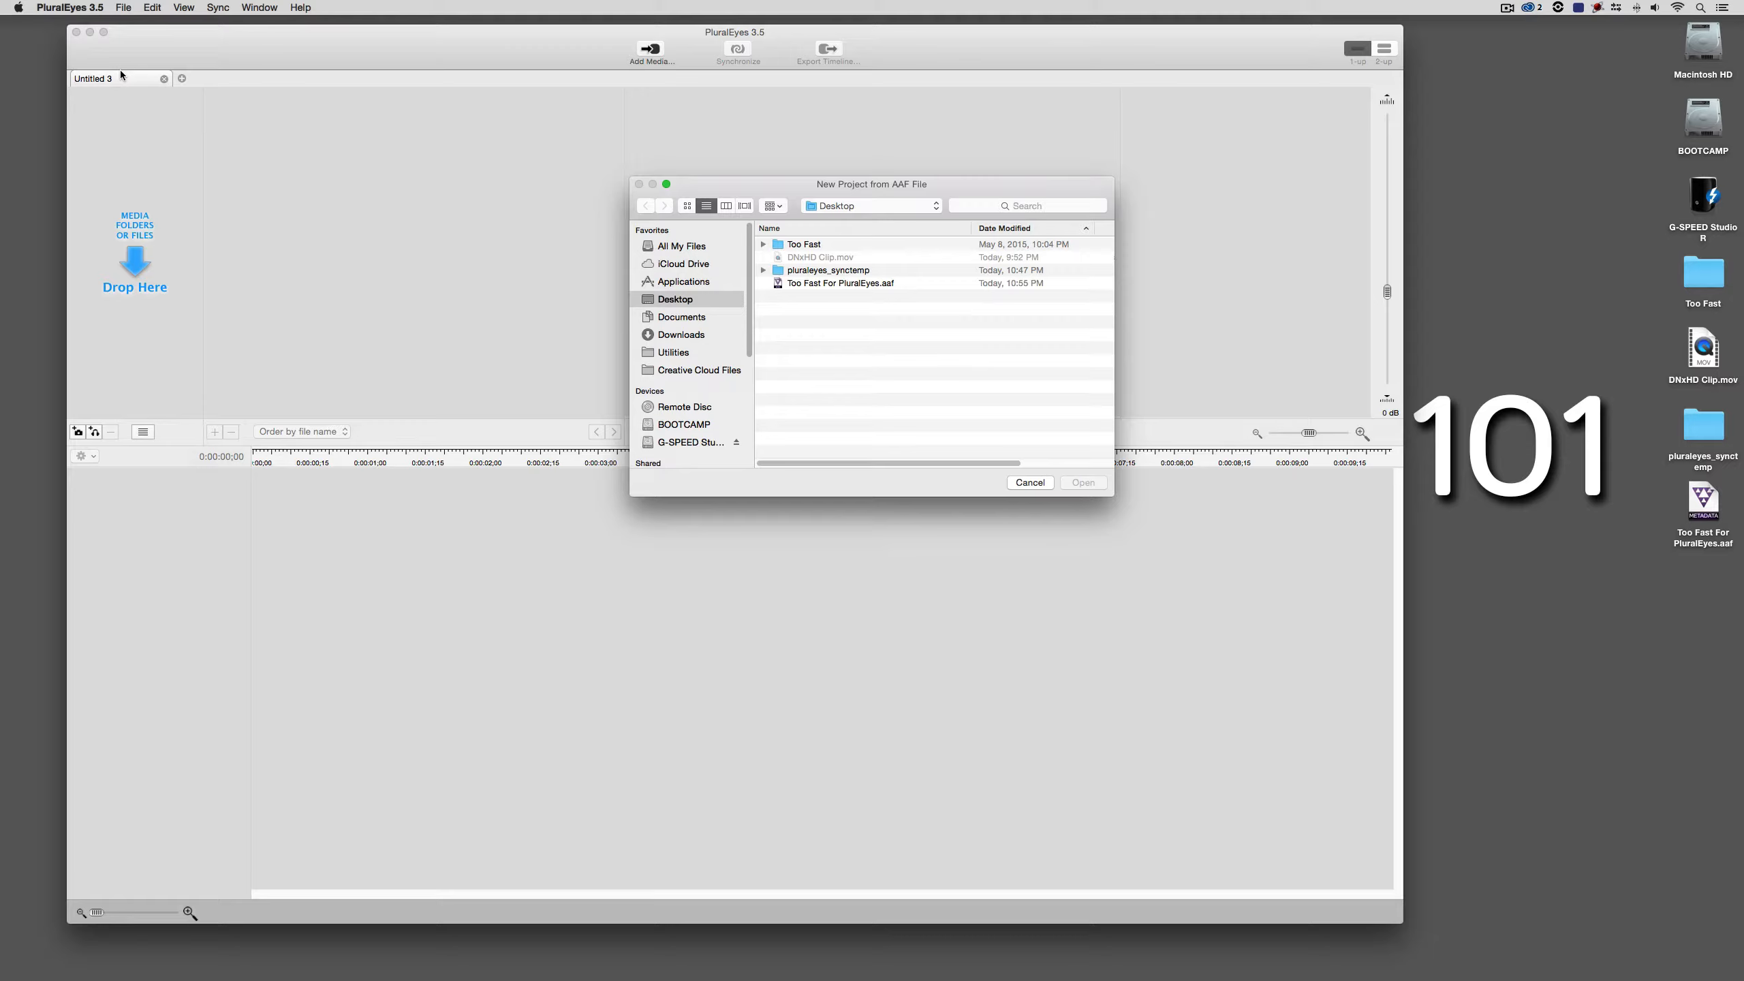
pyautogui.click(786, 285)
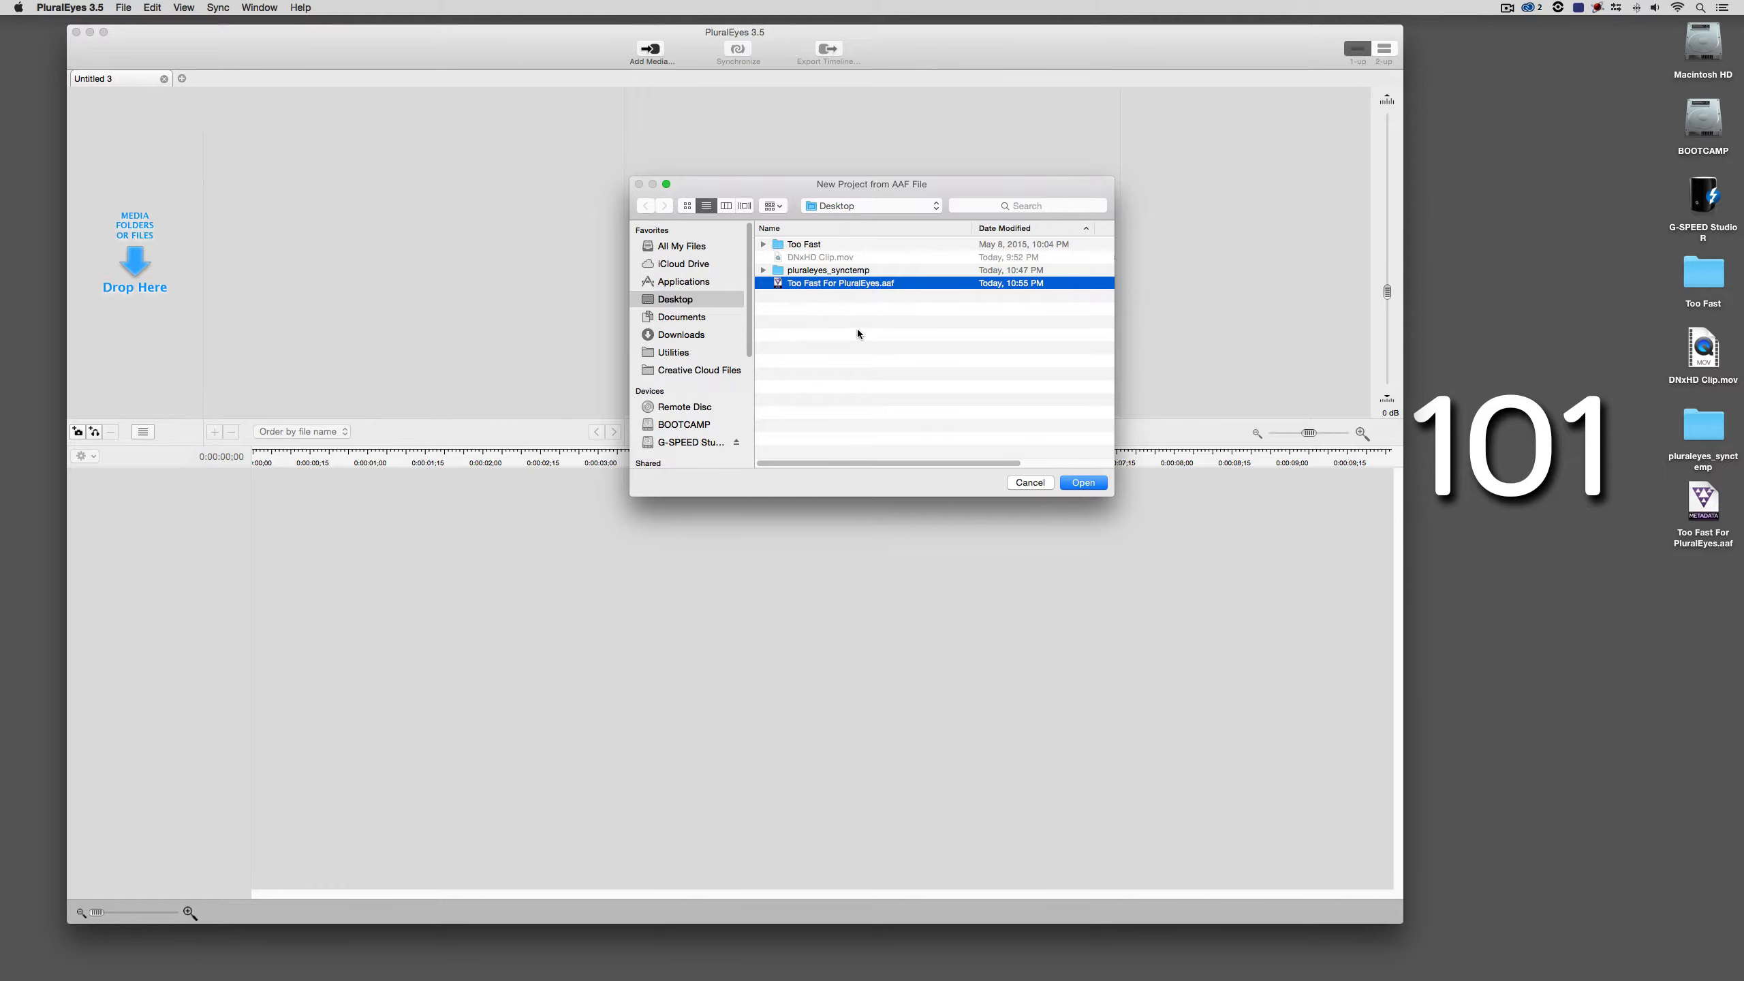
pyautogui.click(1081, 483)
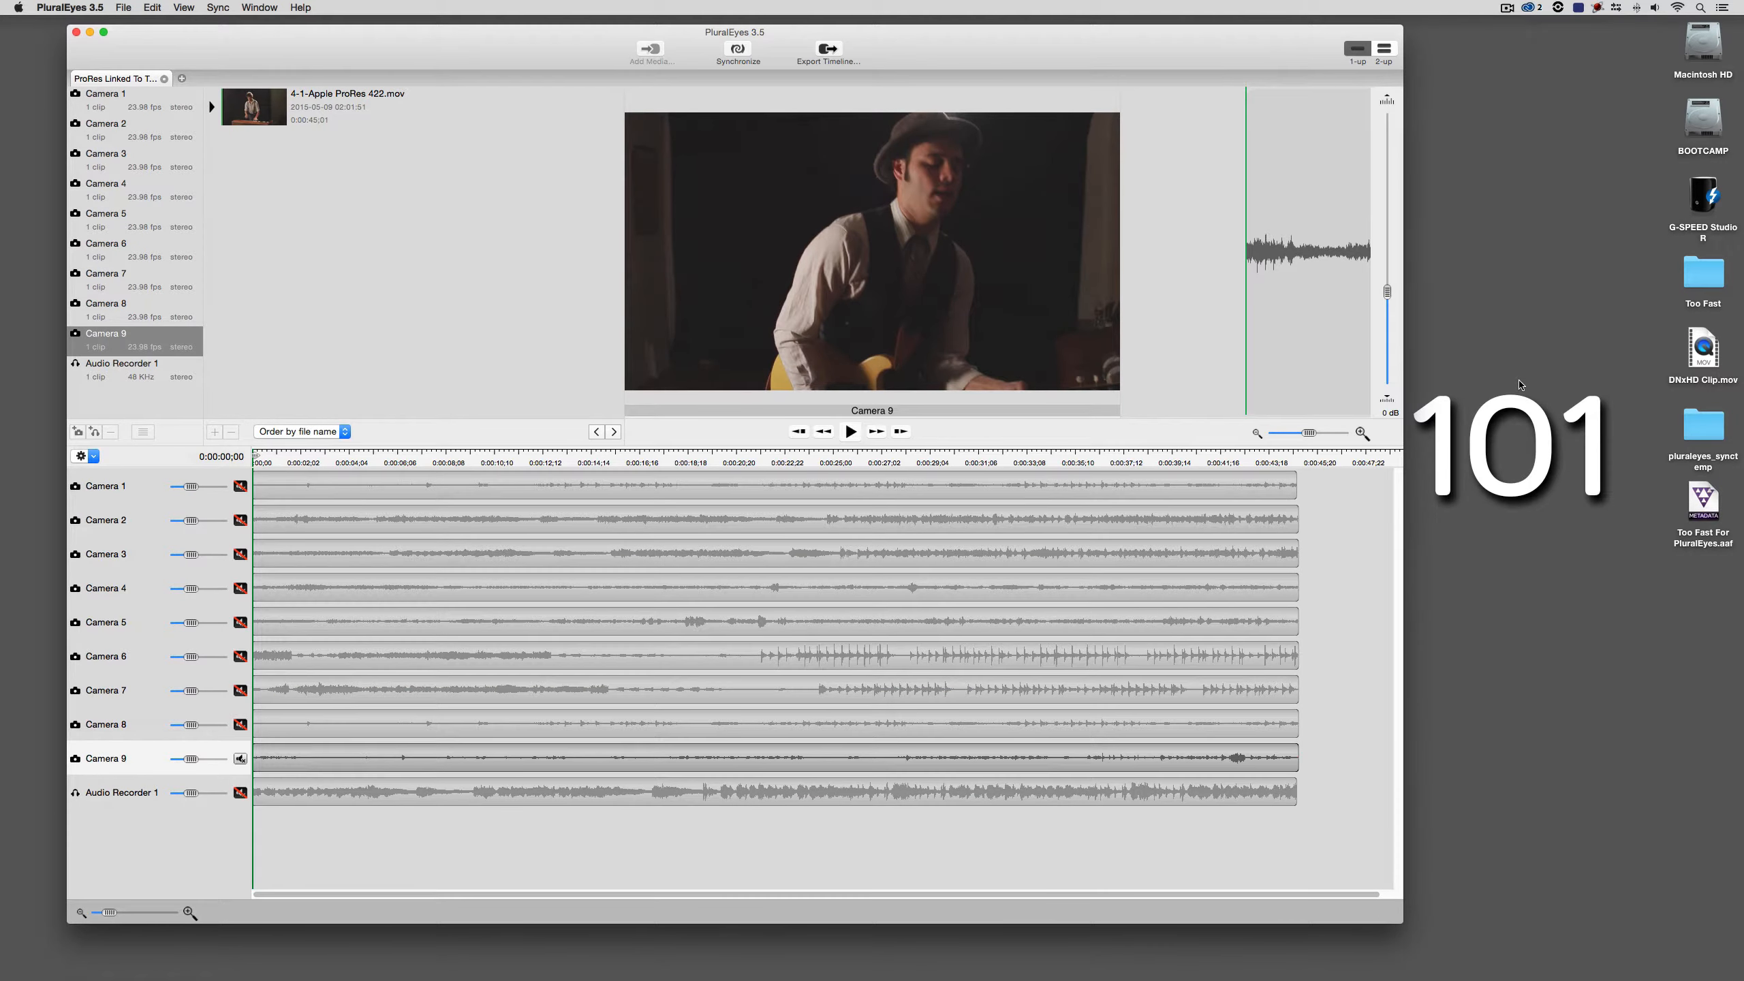
# Switch to Avid Media Composer to examine the video and audio tracks of the ProRes sequence, and return to PluralEyes
pyautogui.press('super+Tab')
pyautogui.press('super+Tab')
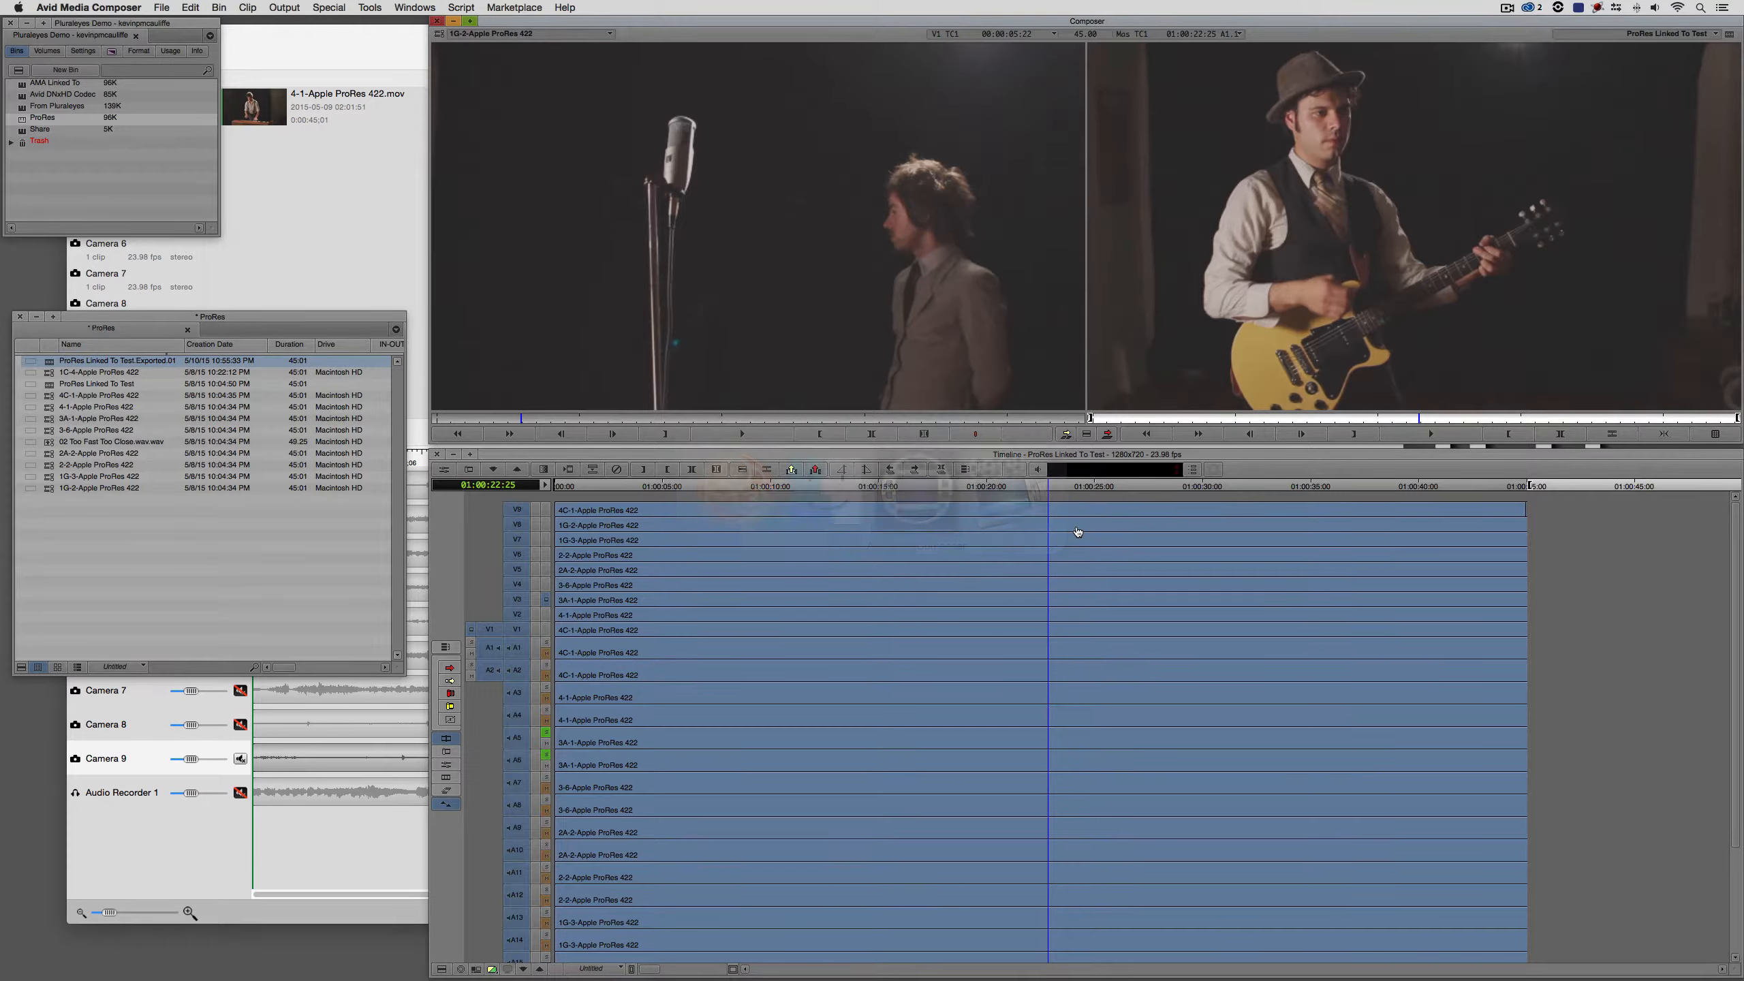
pyautogui.click(851, 589)
pyautogui.scroll(-3, 854, 591)
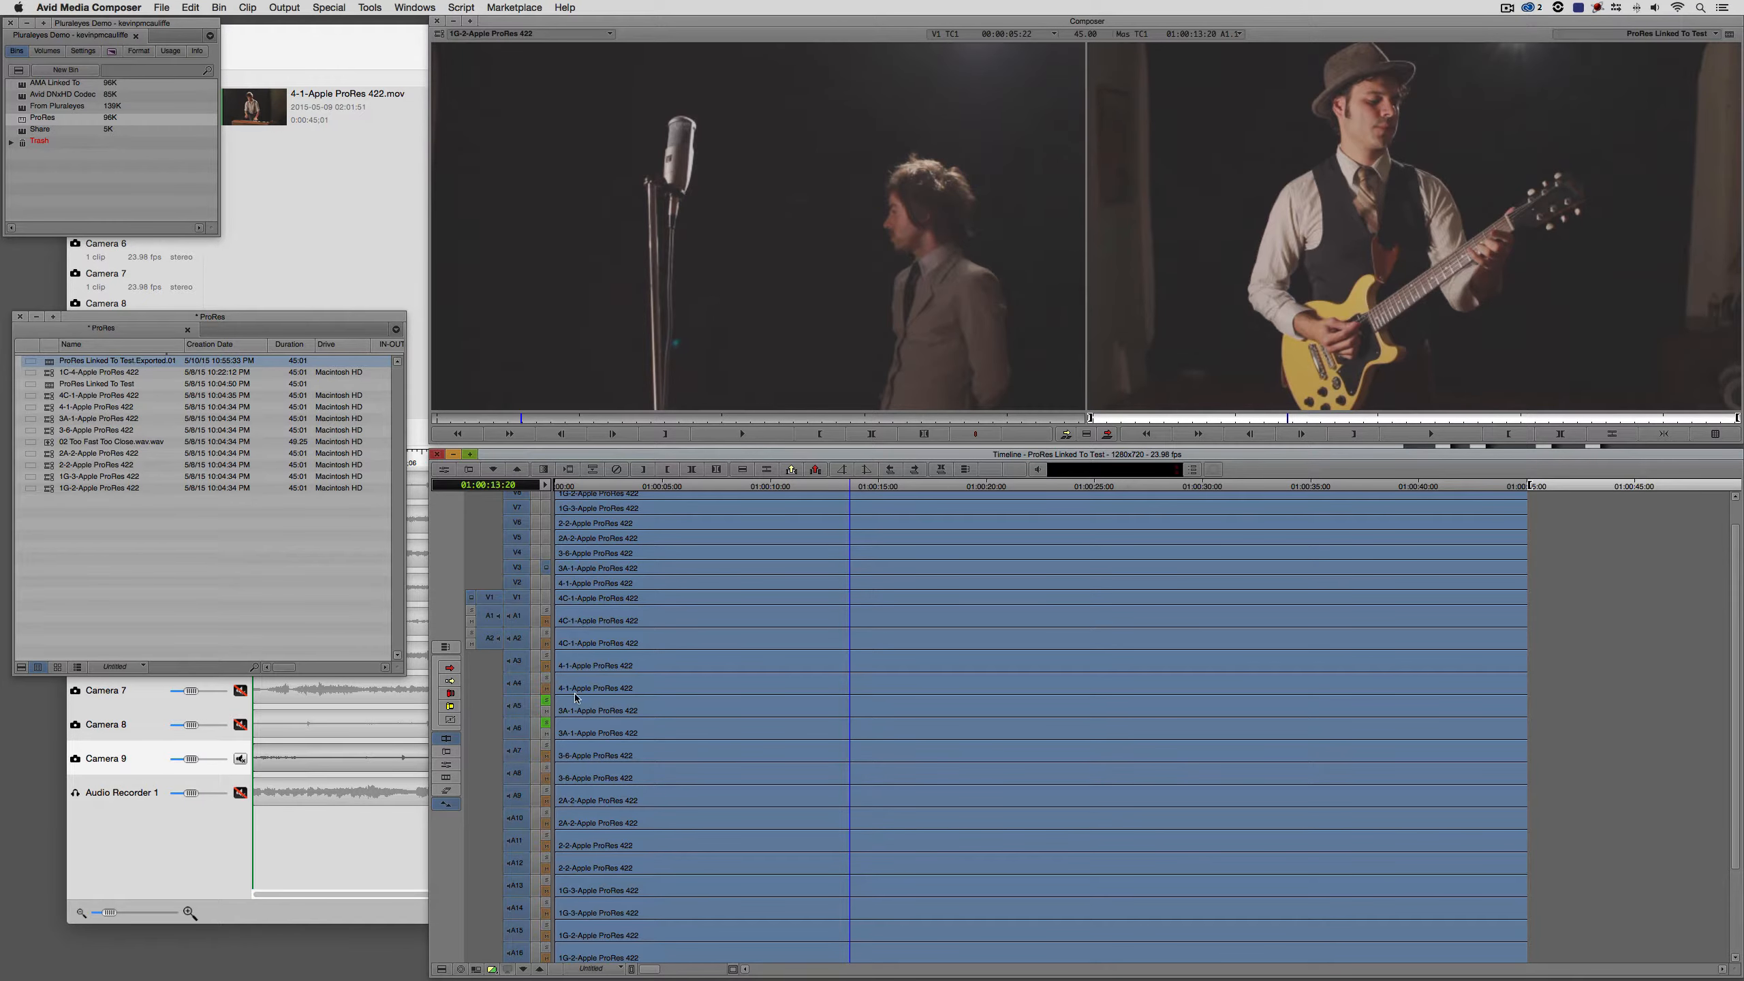
pyautogui.click(155, 829)
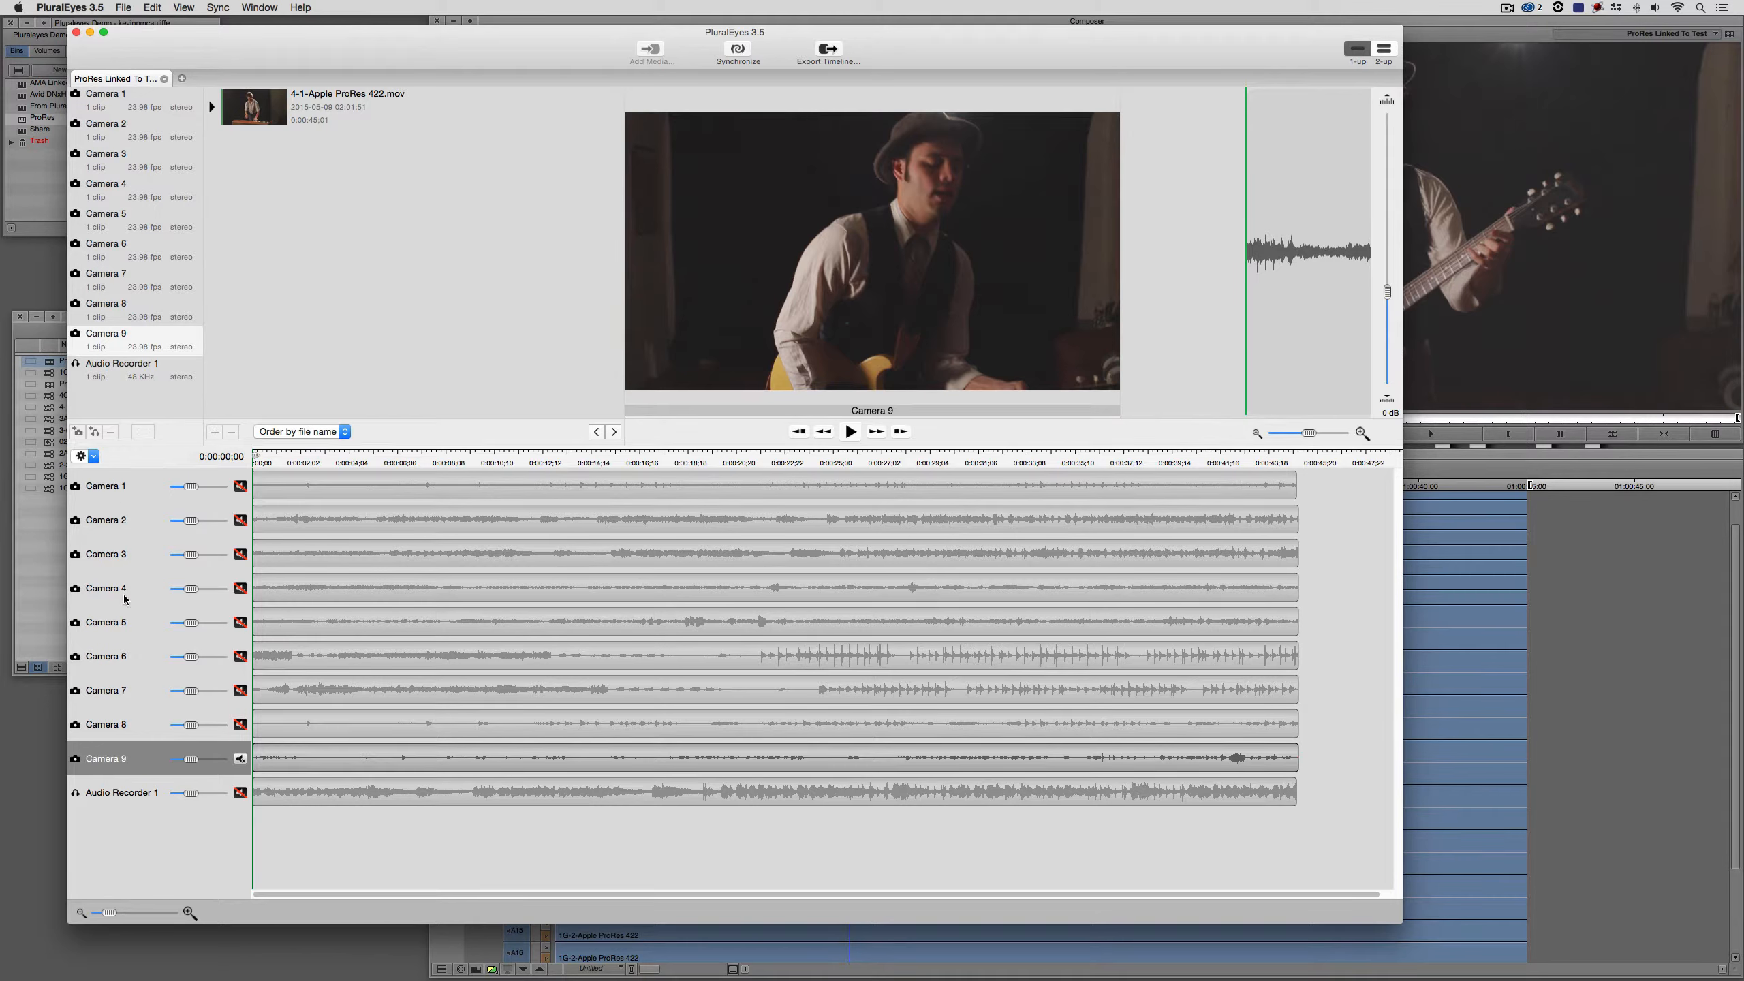
# View the Camera 1, 2 and 3 clips and play Camera 2 from about 12 seconds to check its unsynced audio
pyautogui.click(122, 489)
pyautogui.click(108, 527)
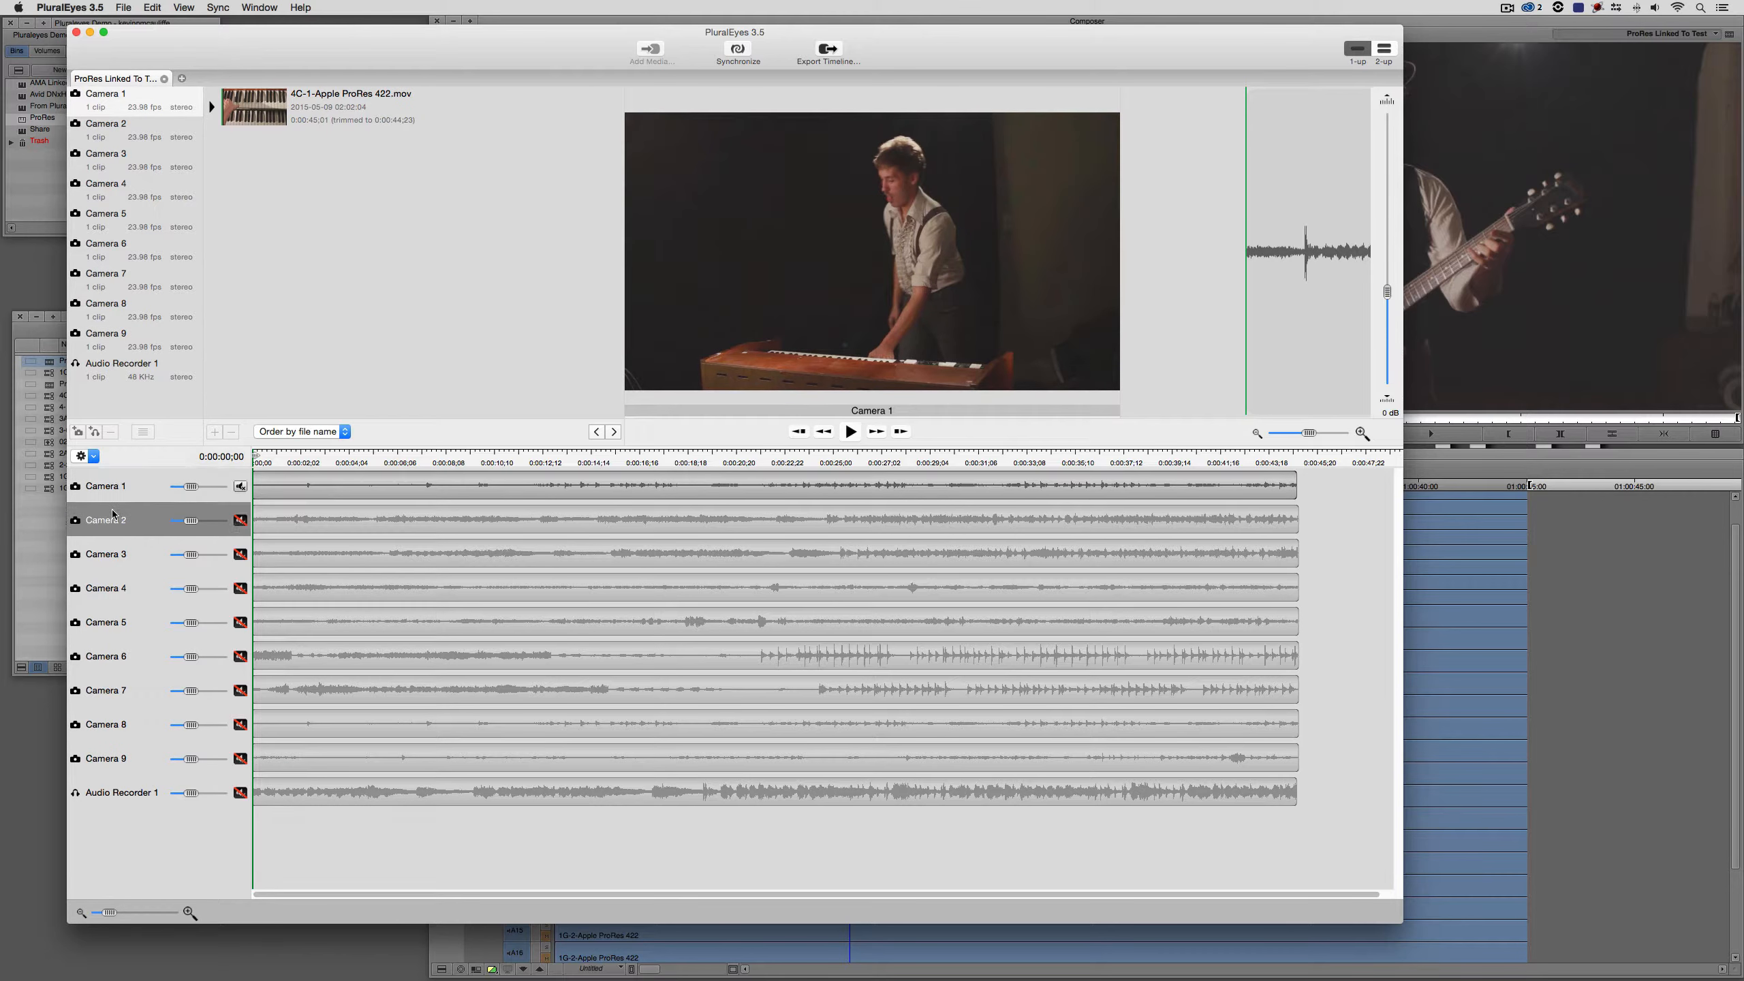
pyautogui.click(111, 561)
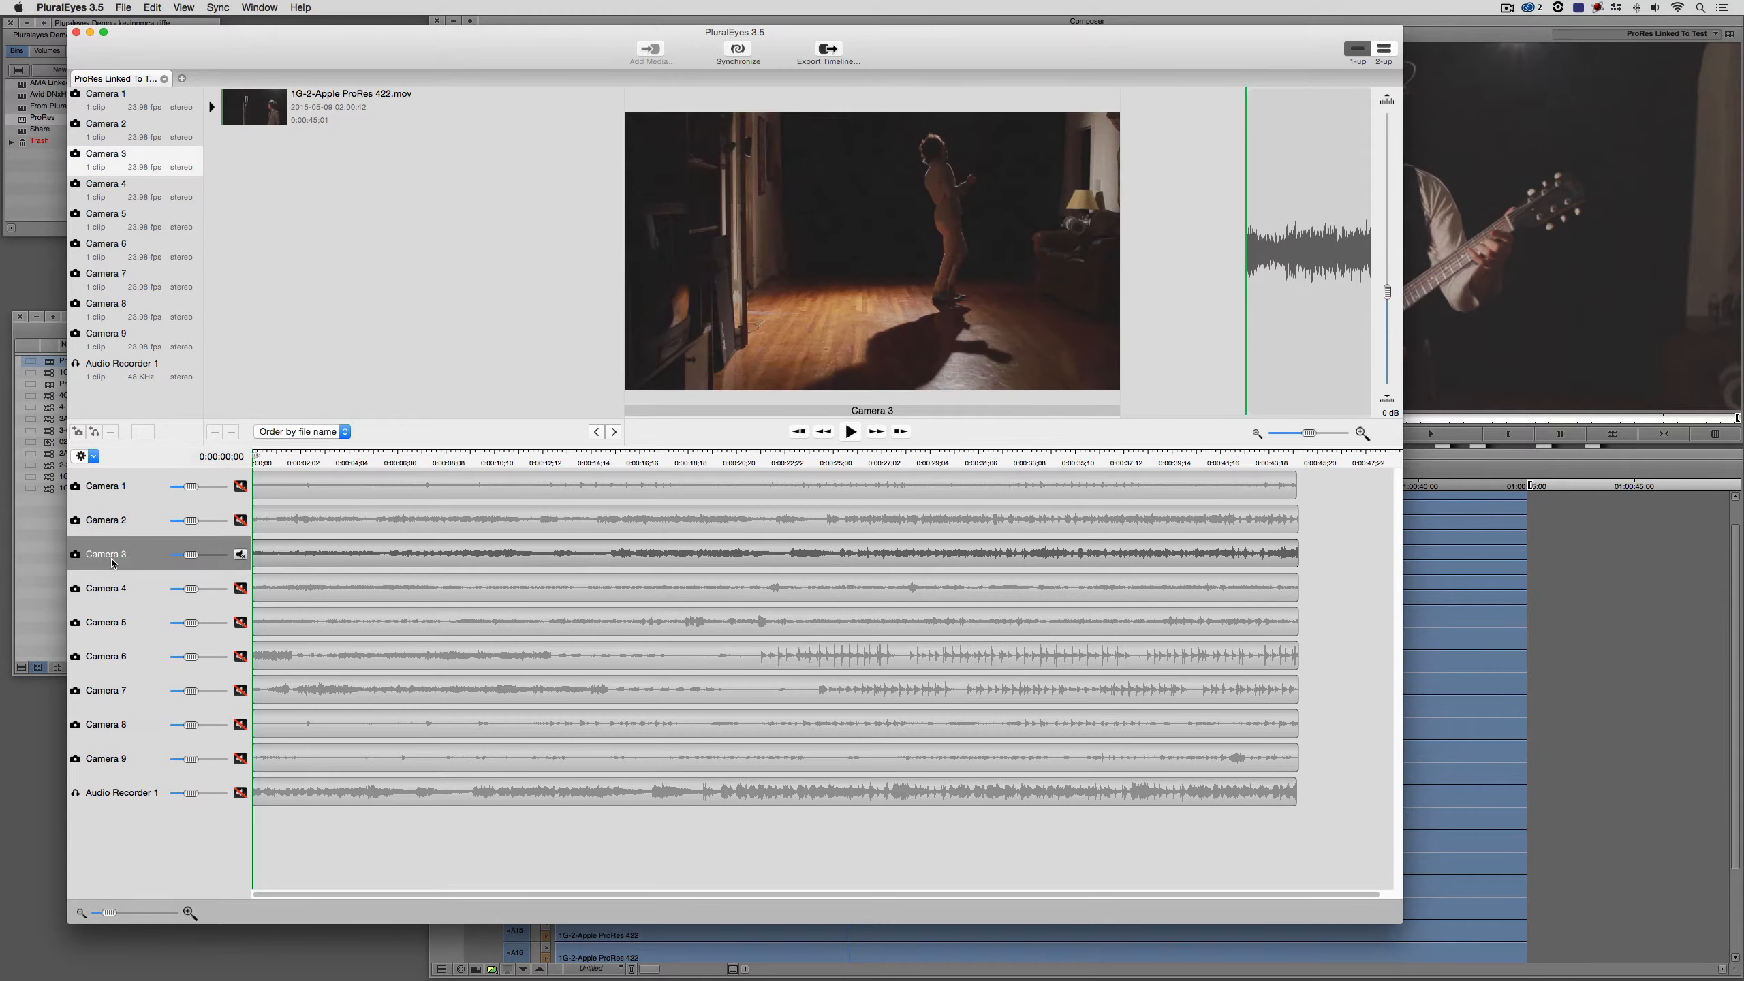
pyautogui.click(115, 536)
pyautogui.click(548, 459)
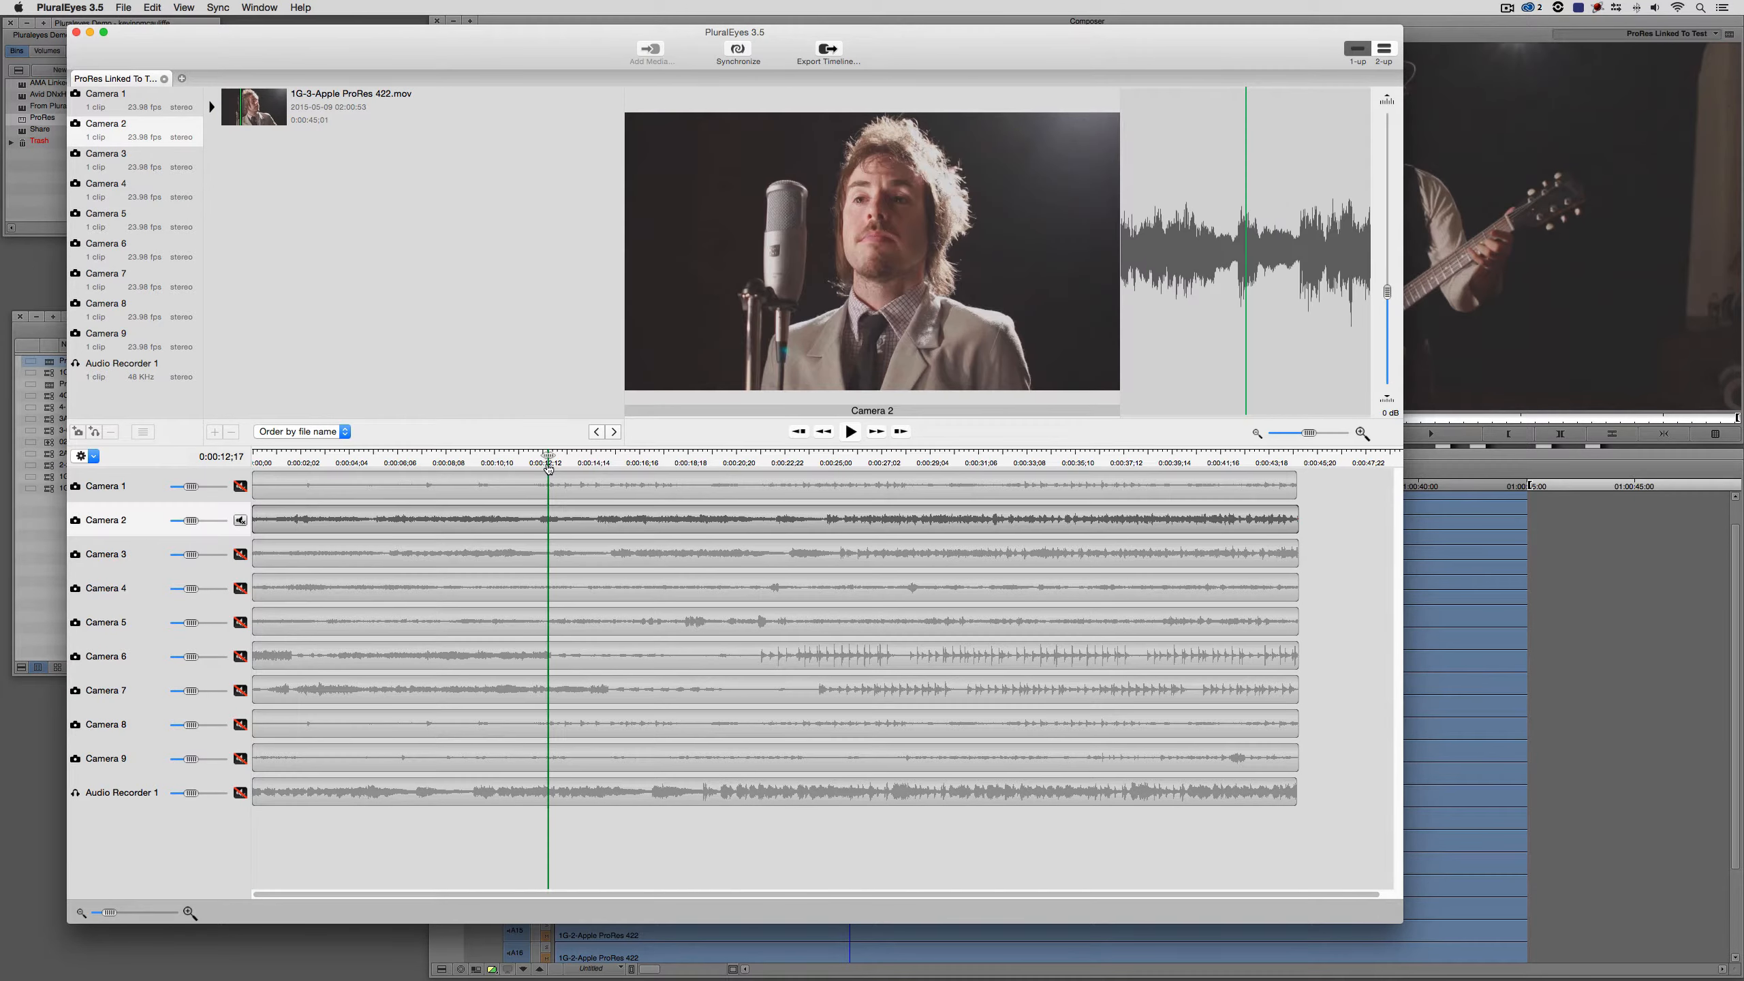
pyautogui.press('space')
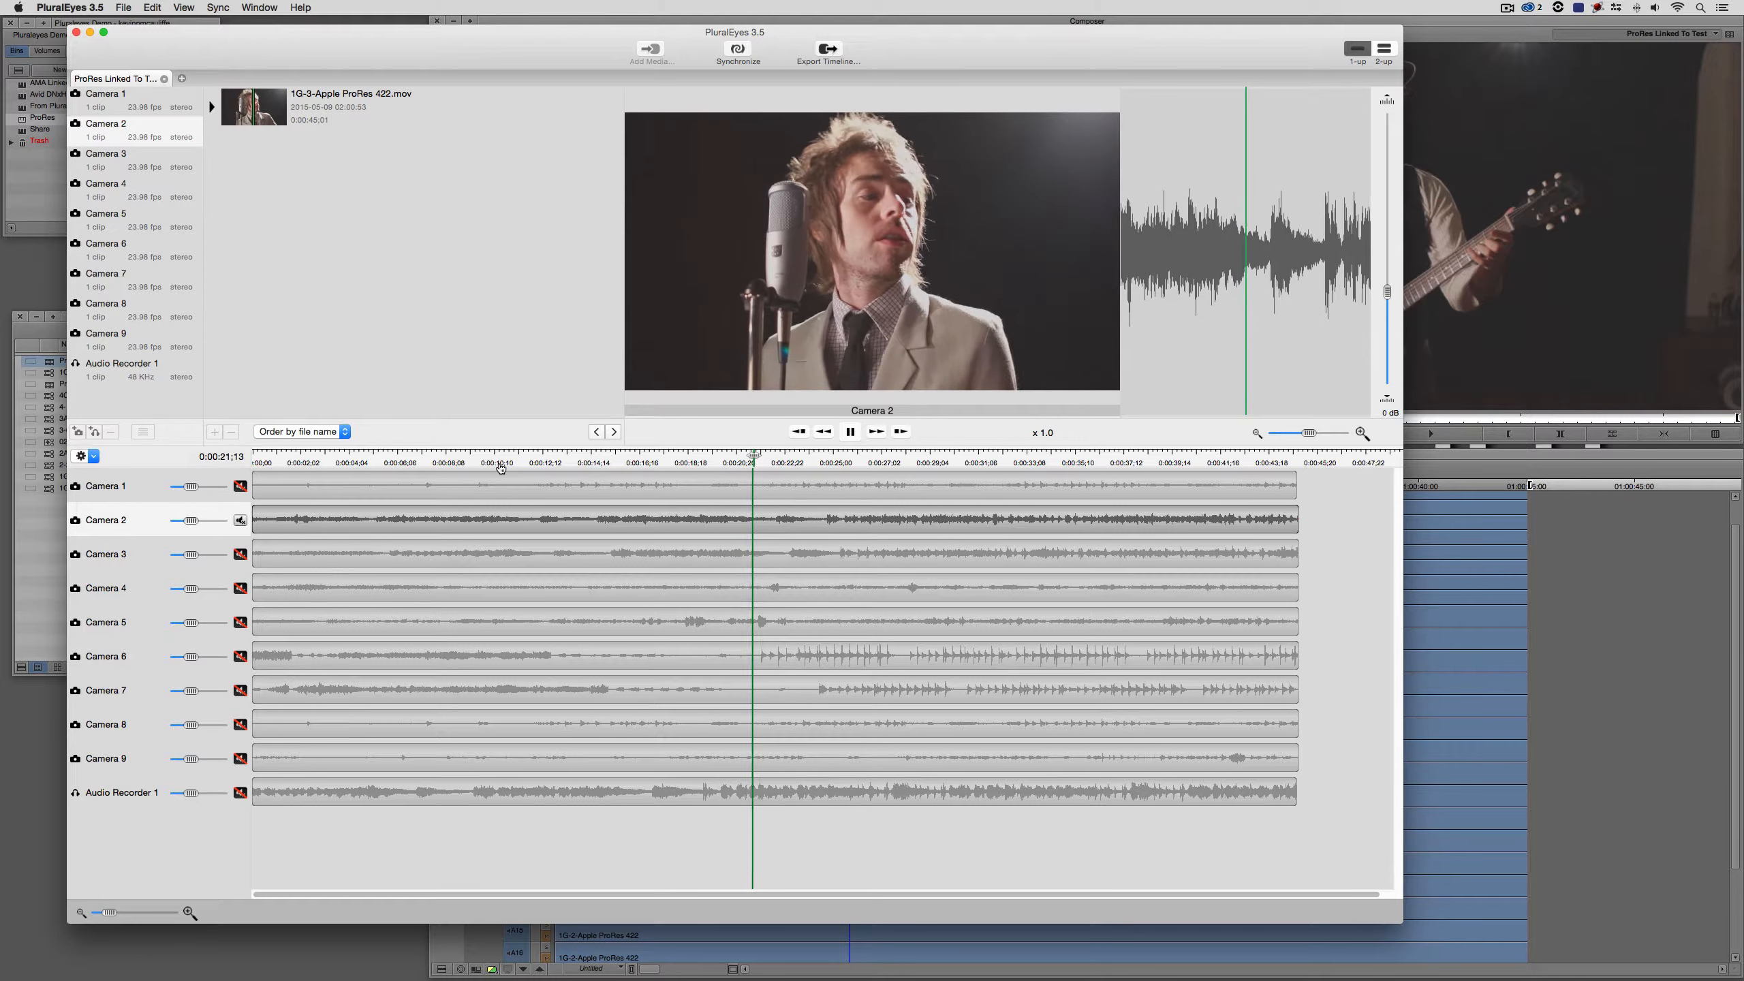
pyautogui.press('space')
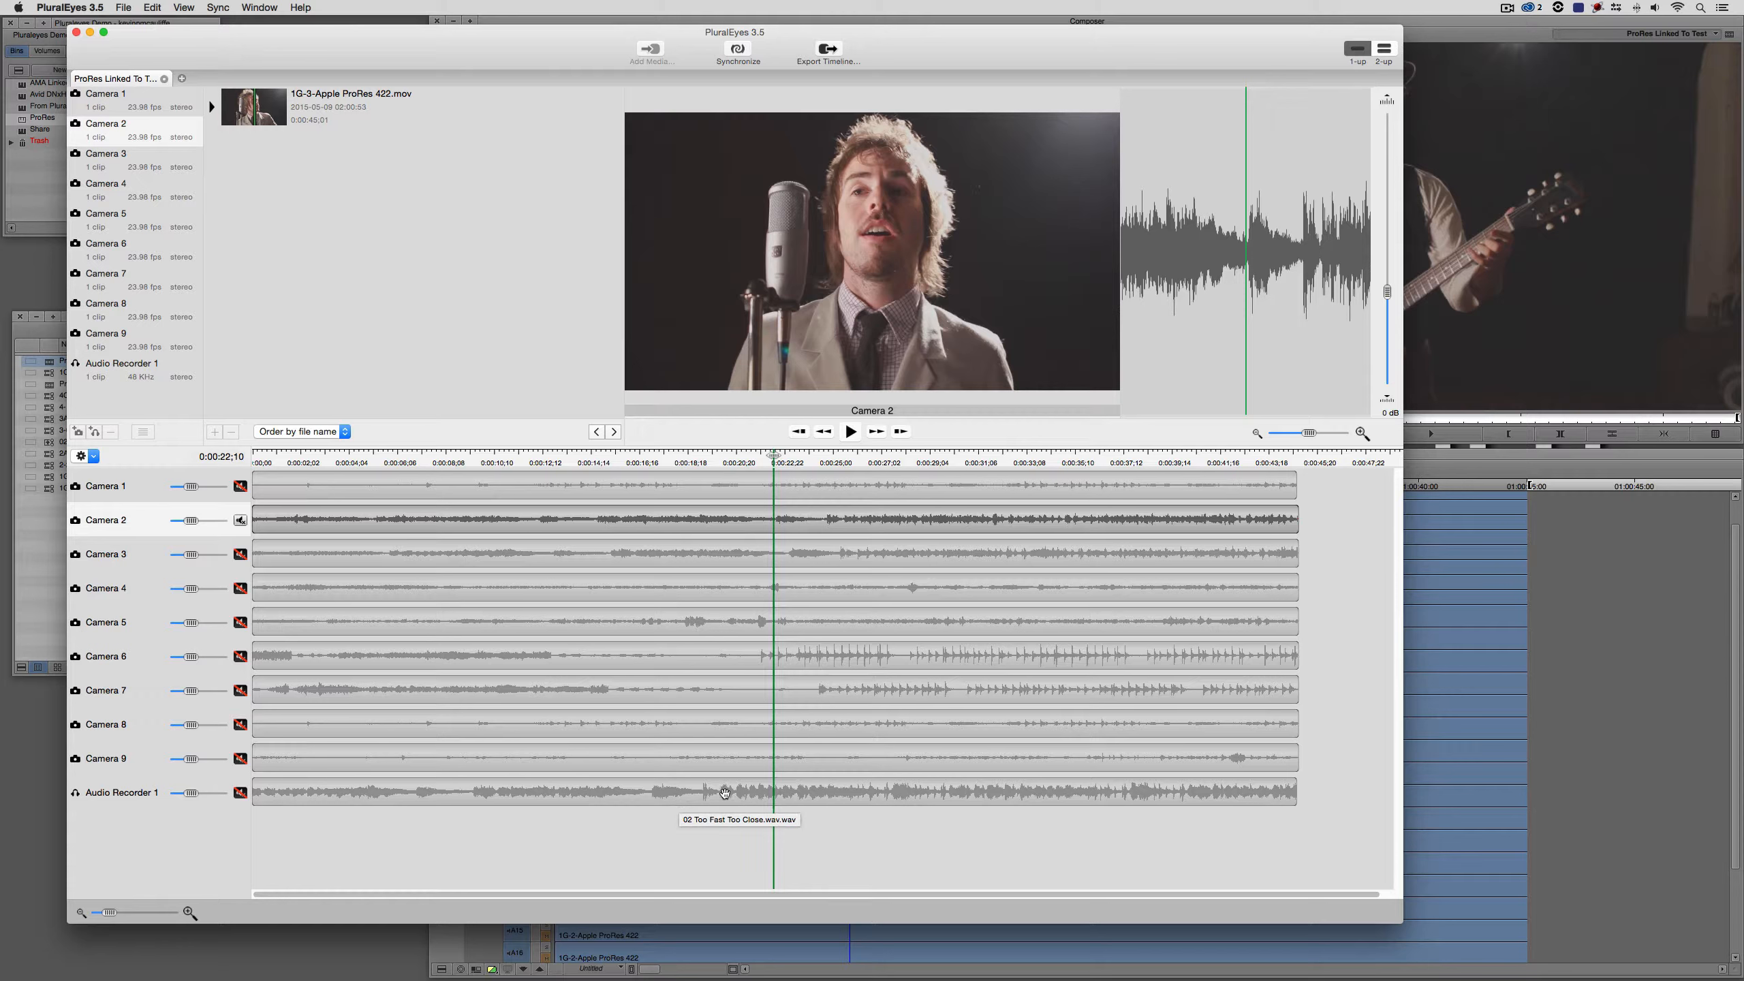
# Unmute Audio Recorder 1 and play it together with Camera 2 from about 11 seconds
pyautogui.click(241, 793)
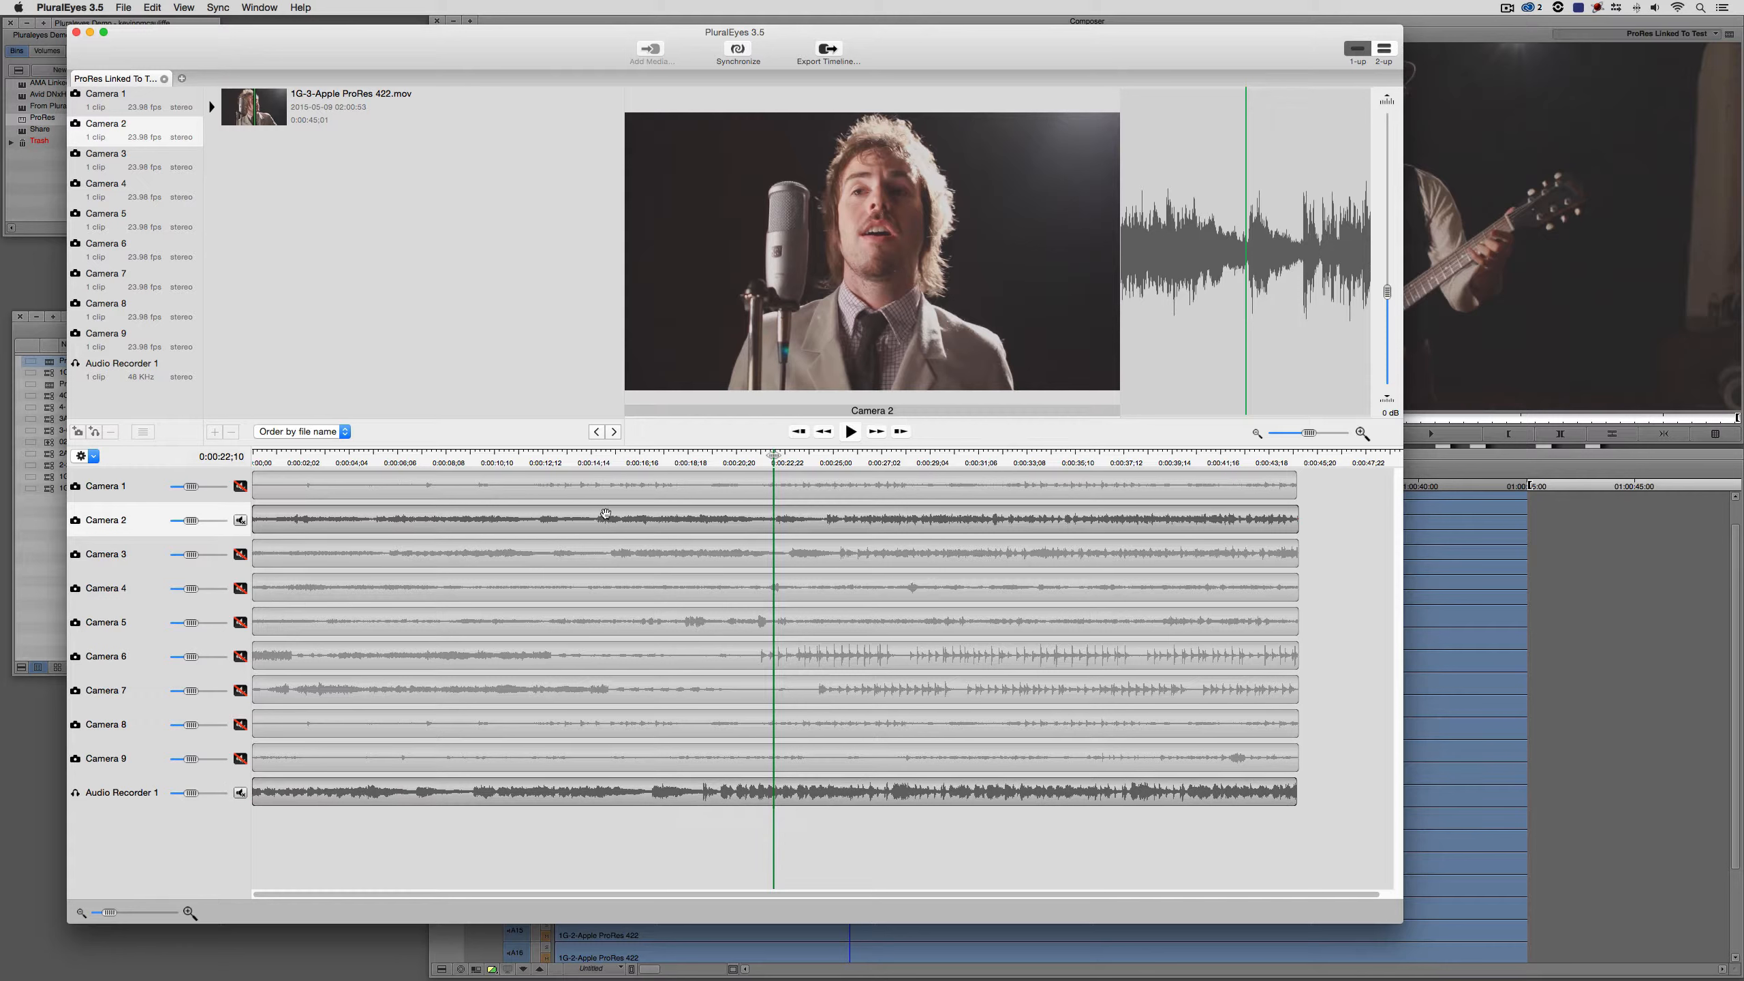
pyautogui.click(529, 462)
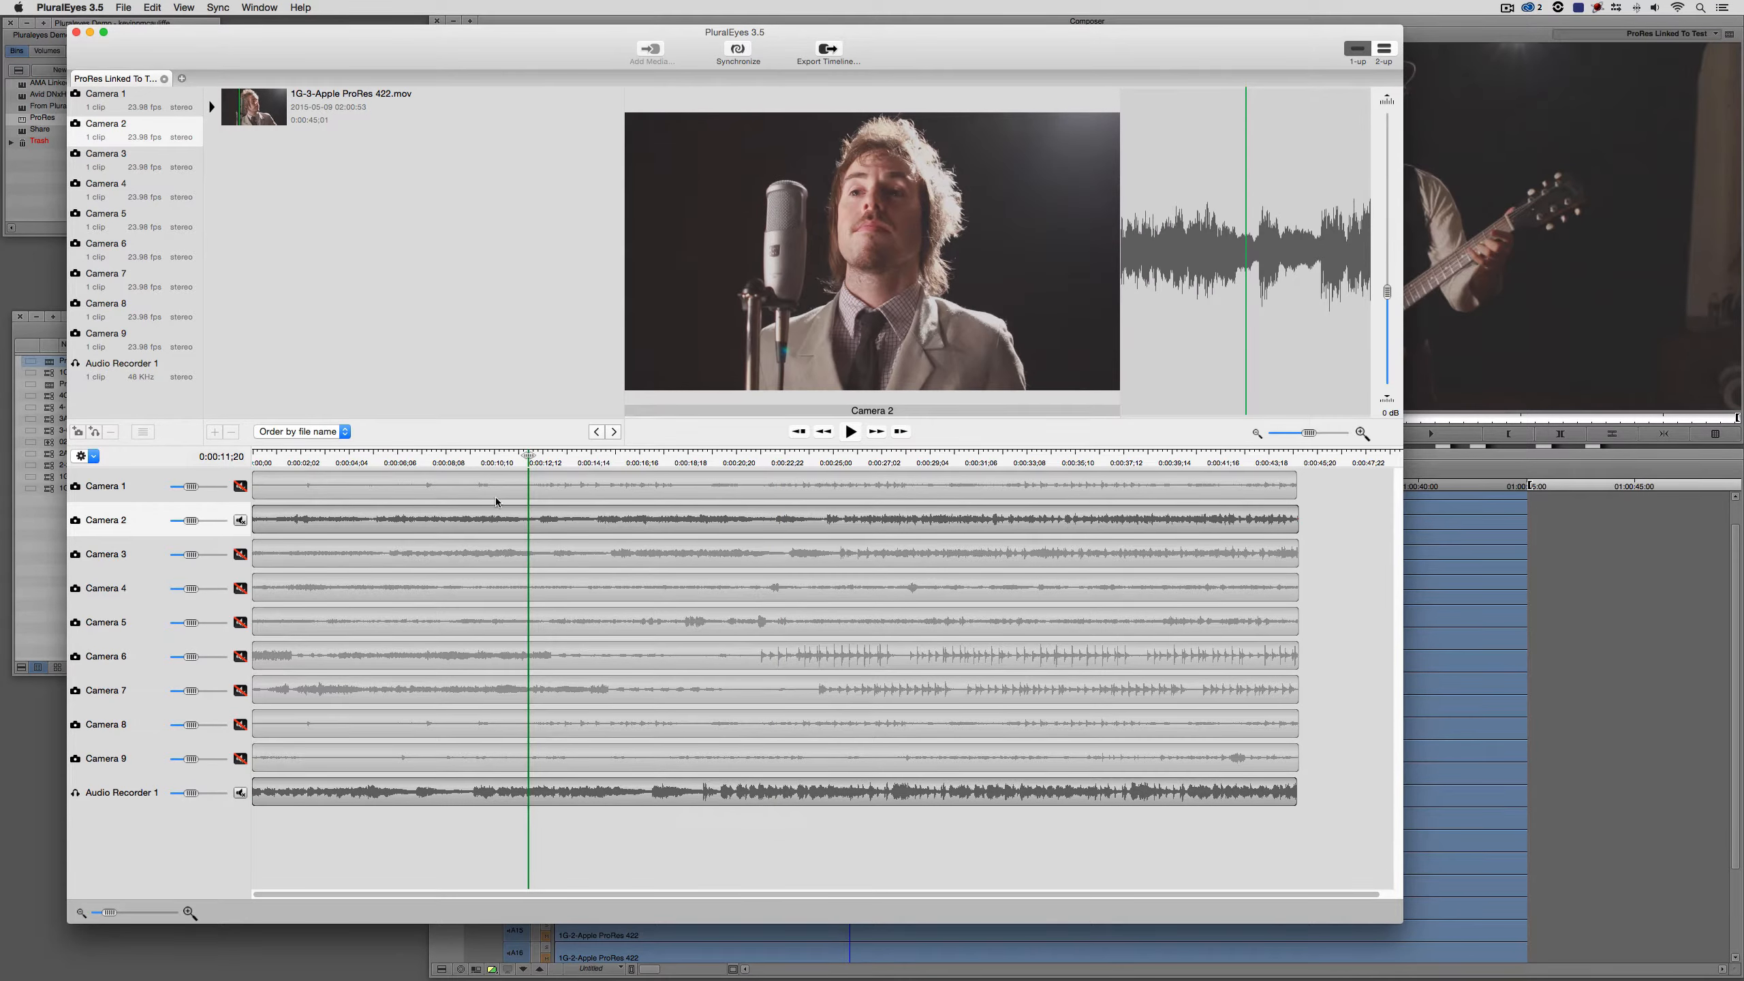
pyautogui.press('space')
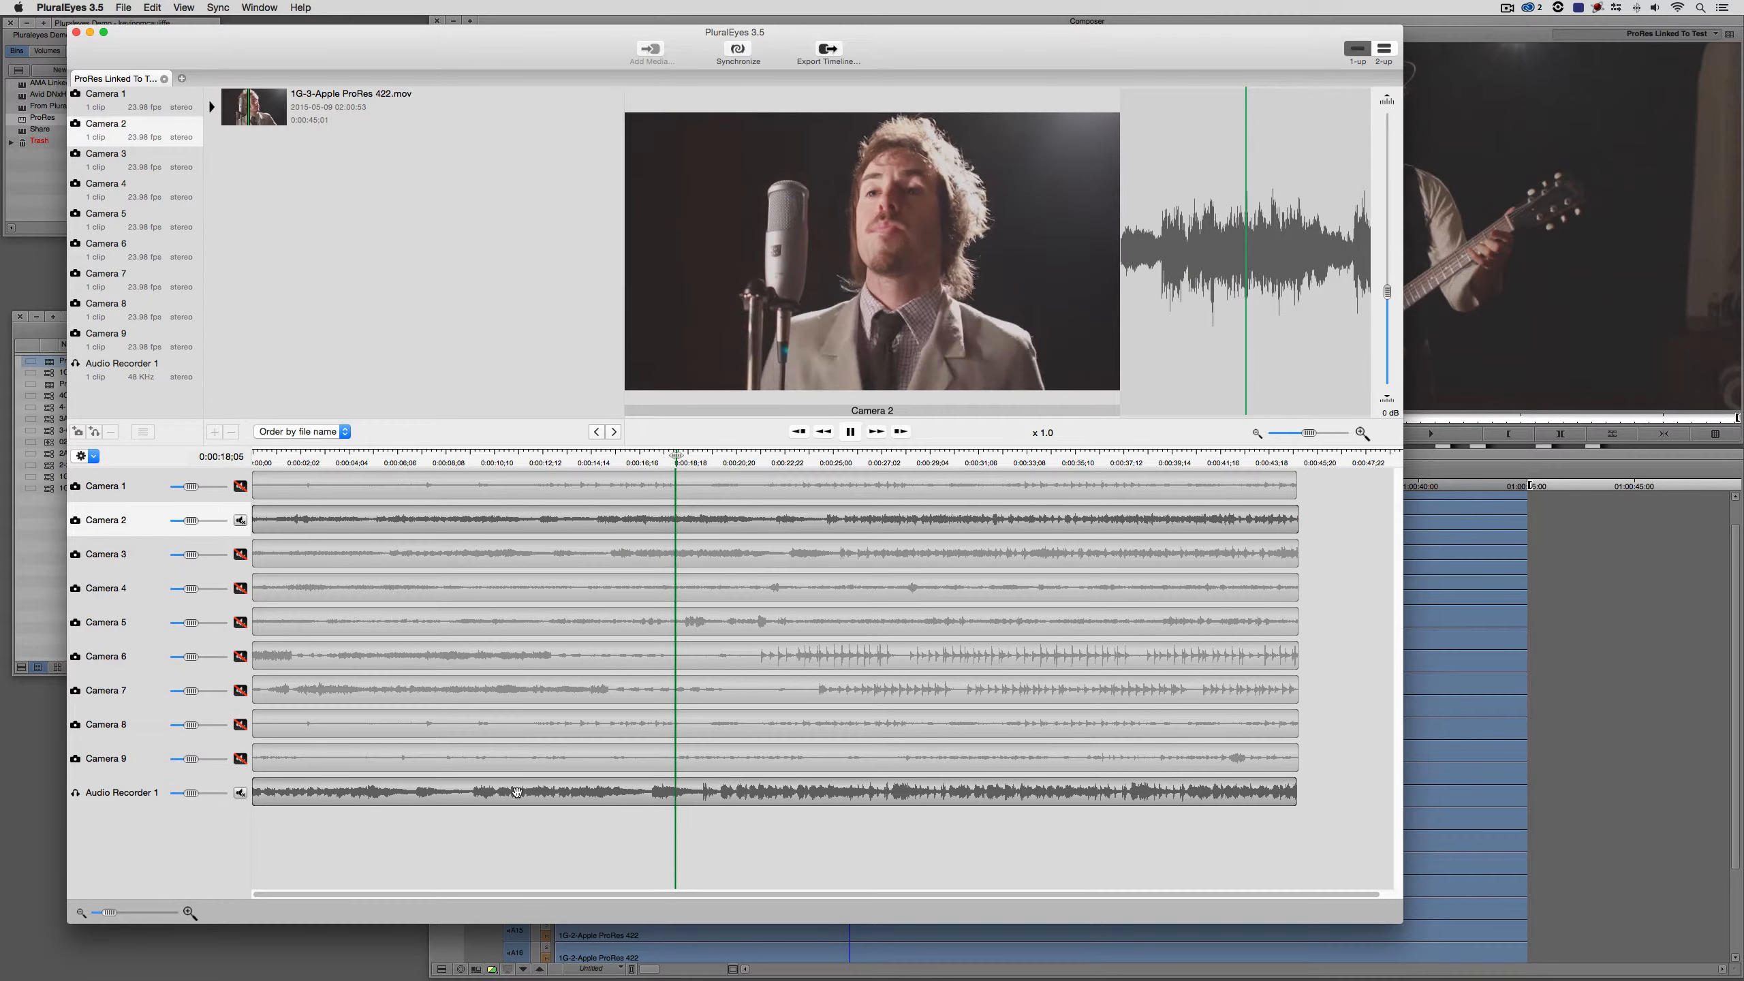
pyautogui.press('space')
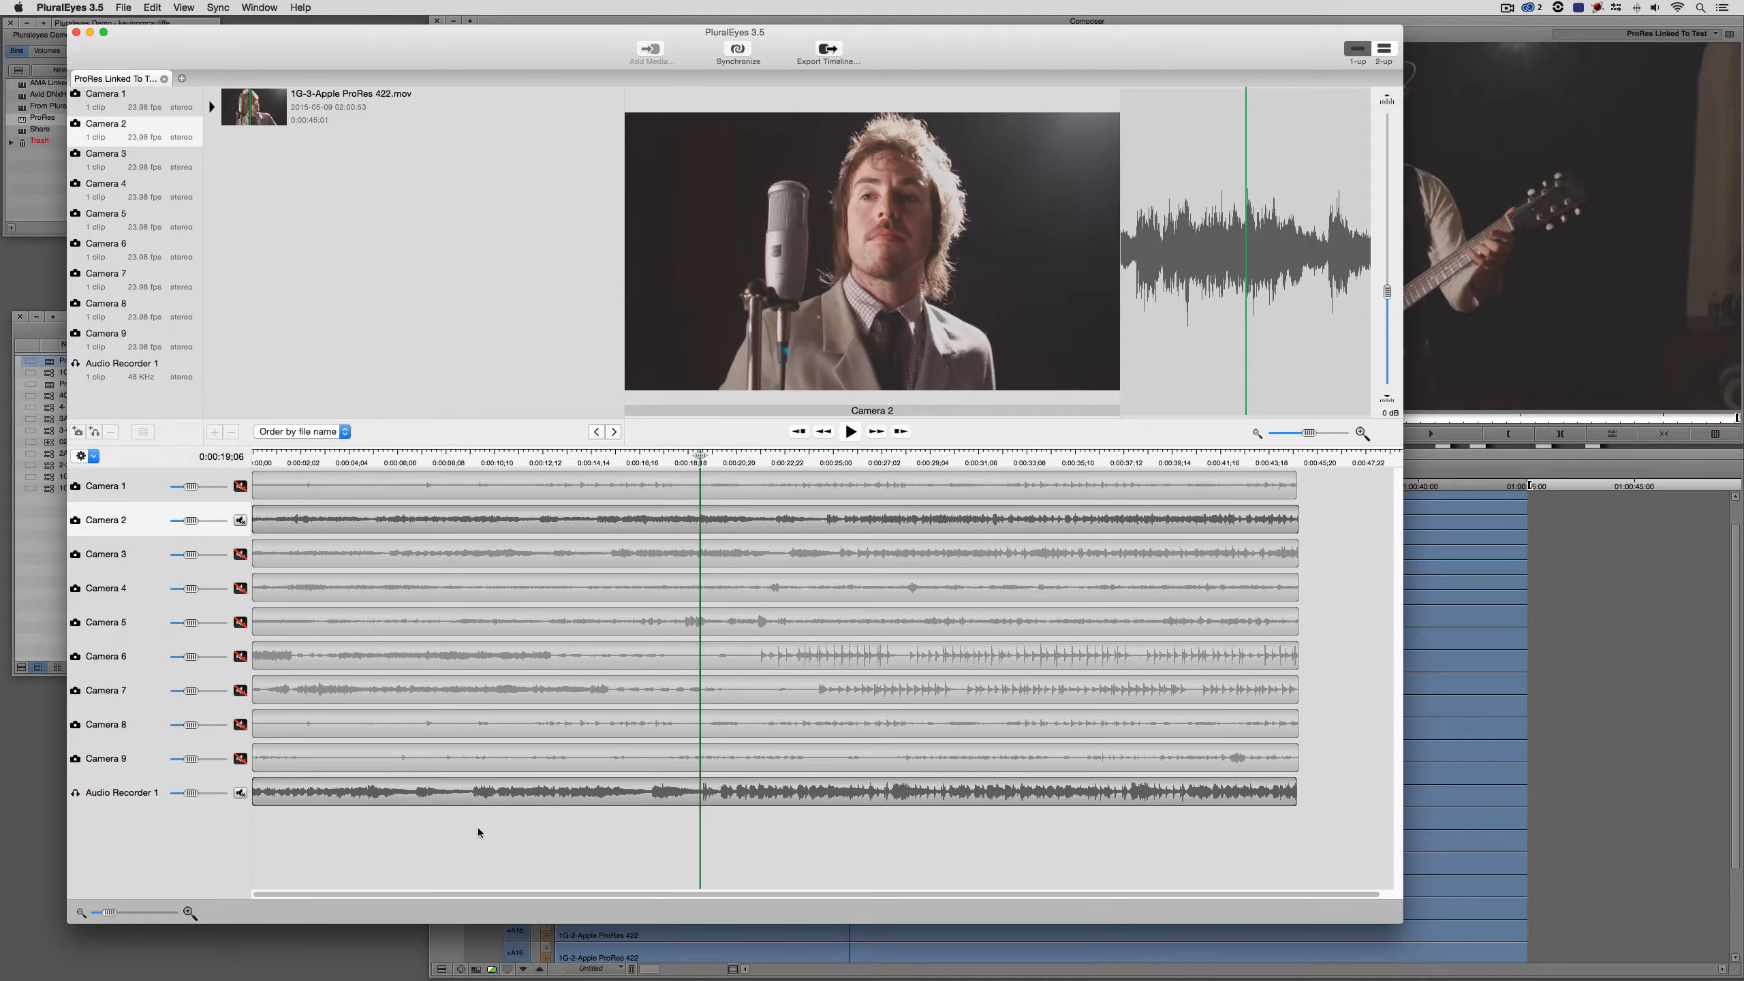
# Mute Audio Recorder 1 and Camera 2, and synchronize all clips in the project
pyautogui.click(241, 794)
pyautogui.click(240, 519)
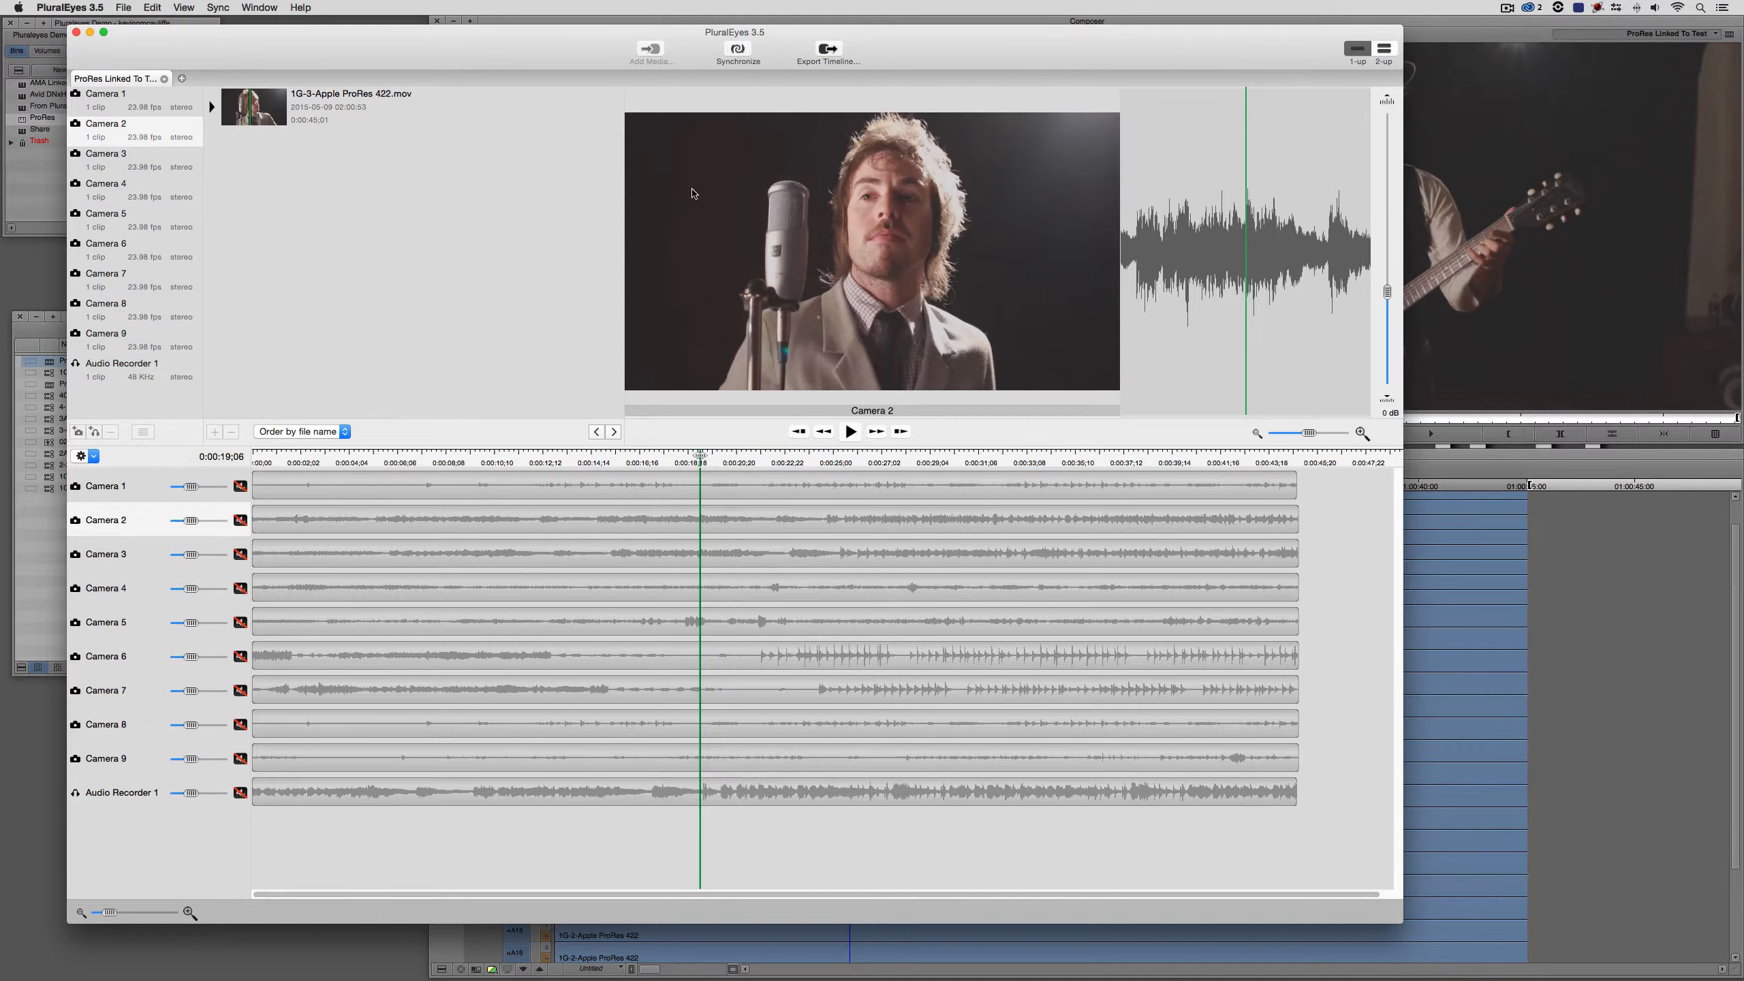
pyautogui.click(738, 49)
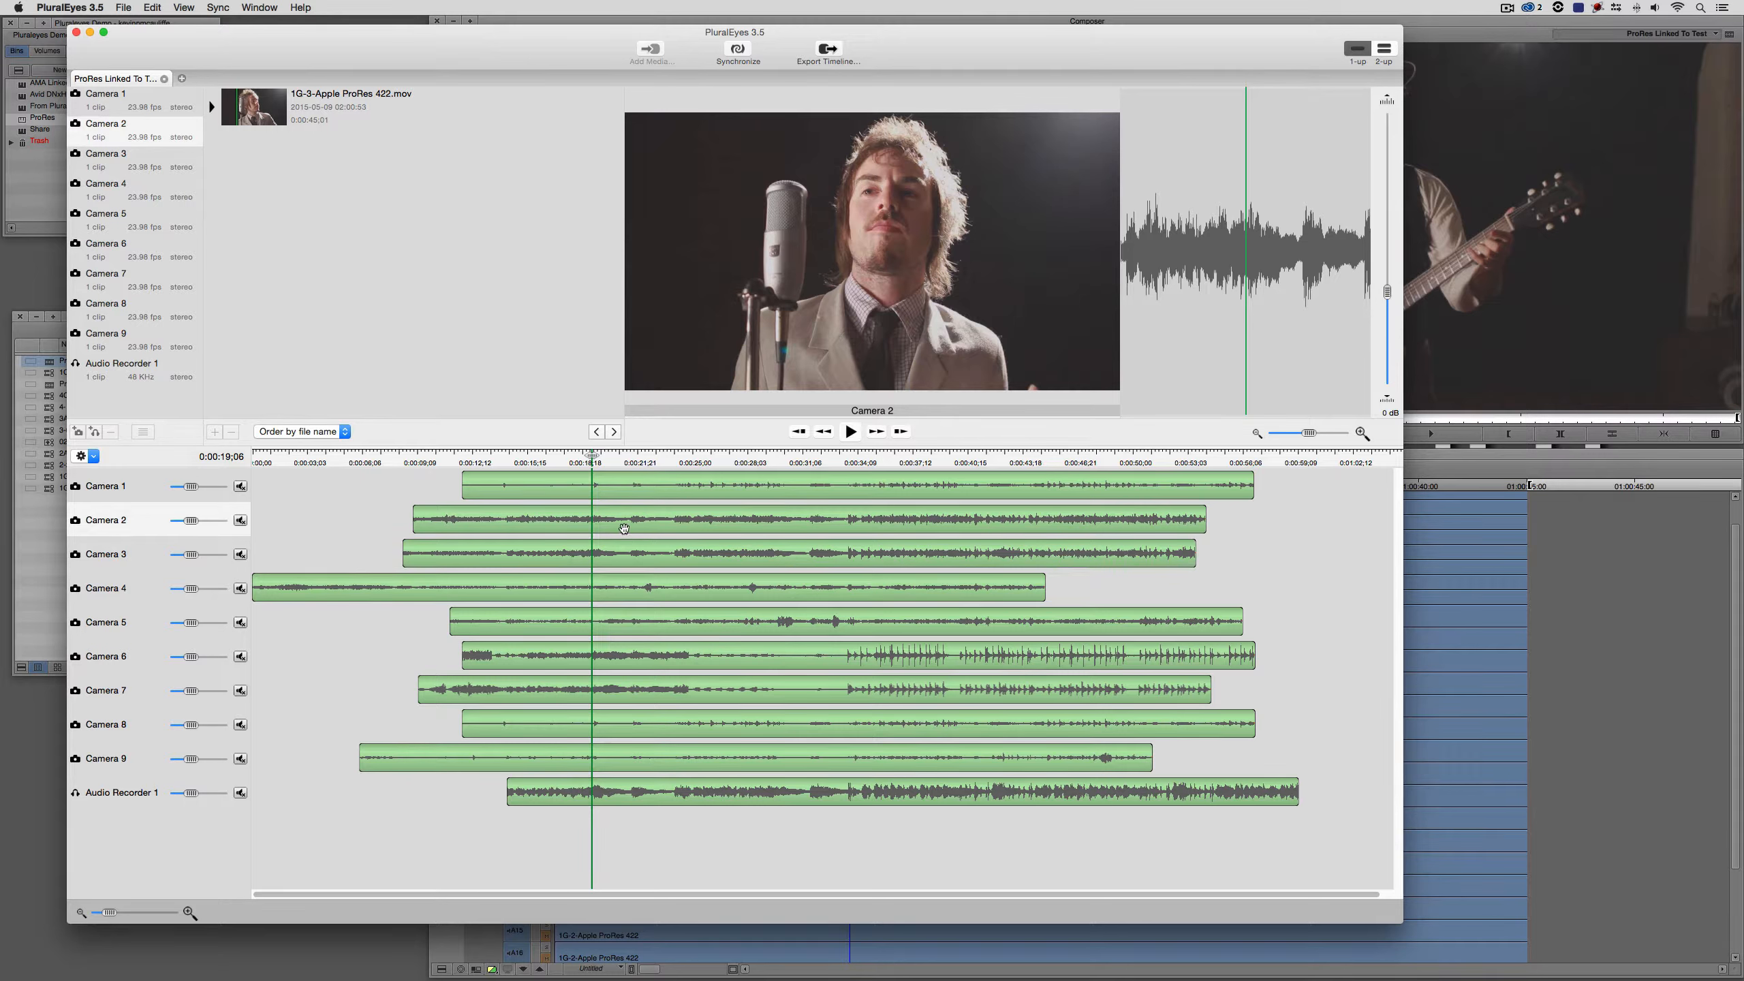
# Mute Cameras 1 through 9 so only Audio Recorder 1 can be heard
pyautogui.click(241, 486)
pyautogui.click(241, 520)
pyautogui.click(241, 554)
pyautogui.click(240, 589)
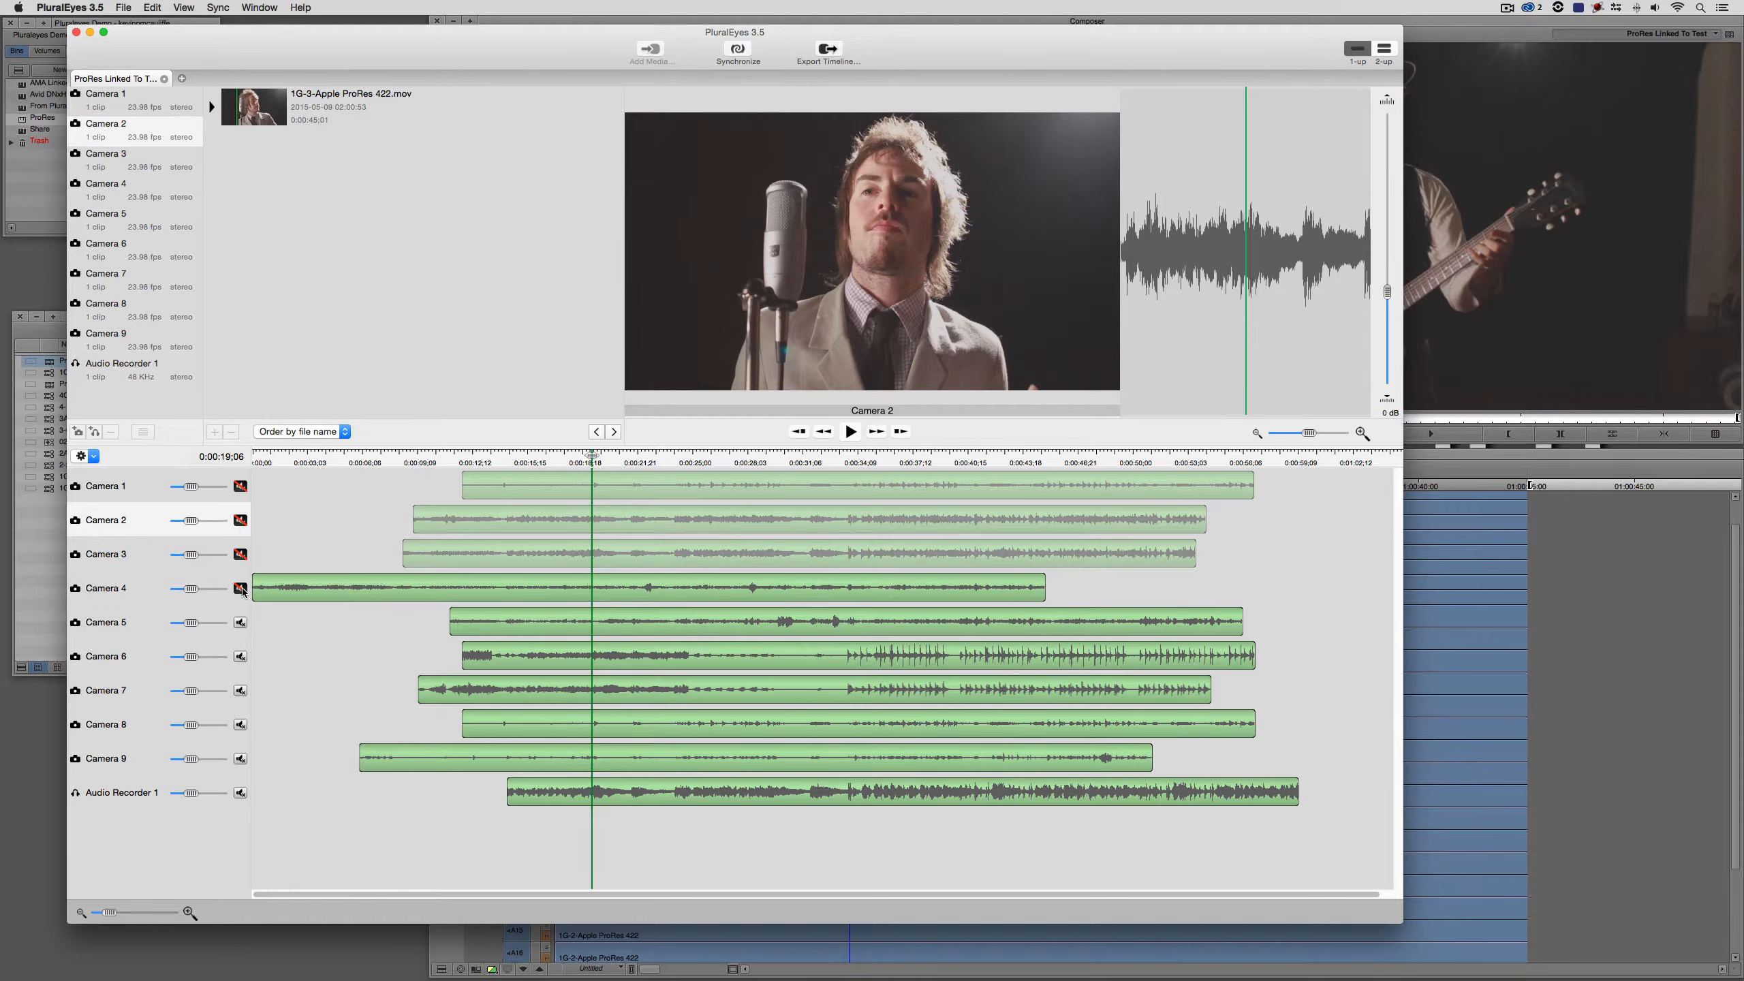
pyautogui.click(241, 622)
pyautogui.click(241, 656)
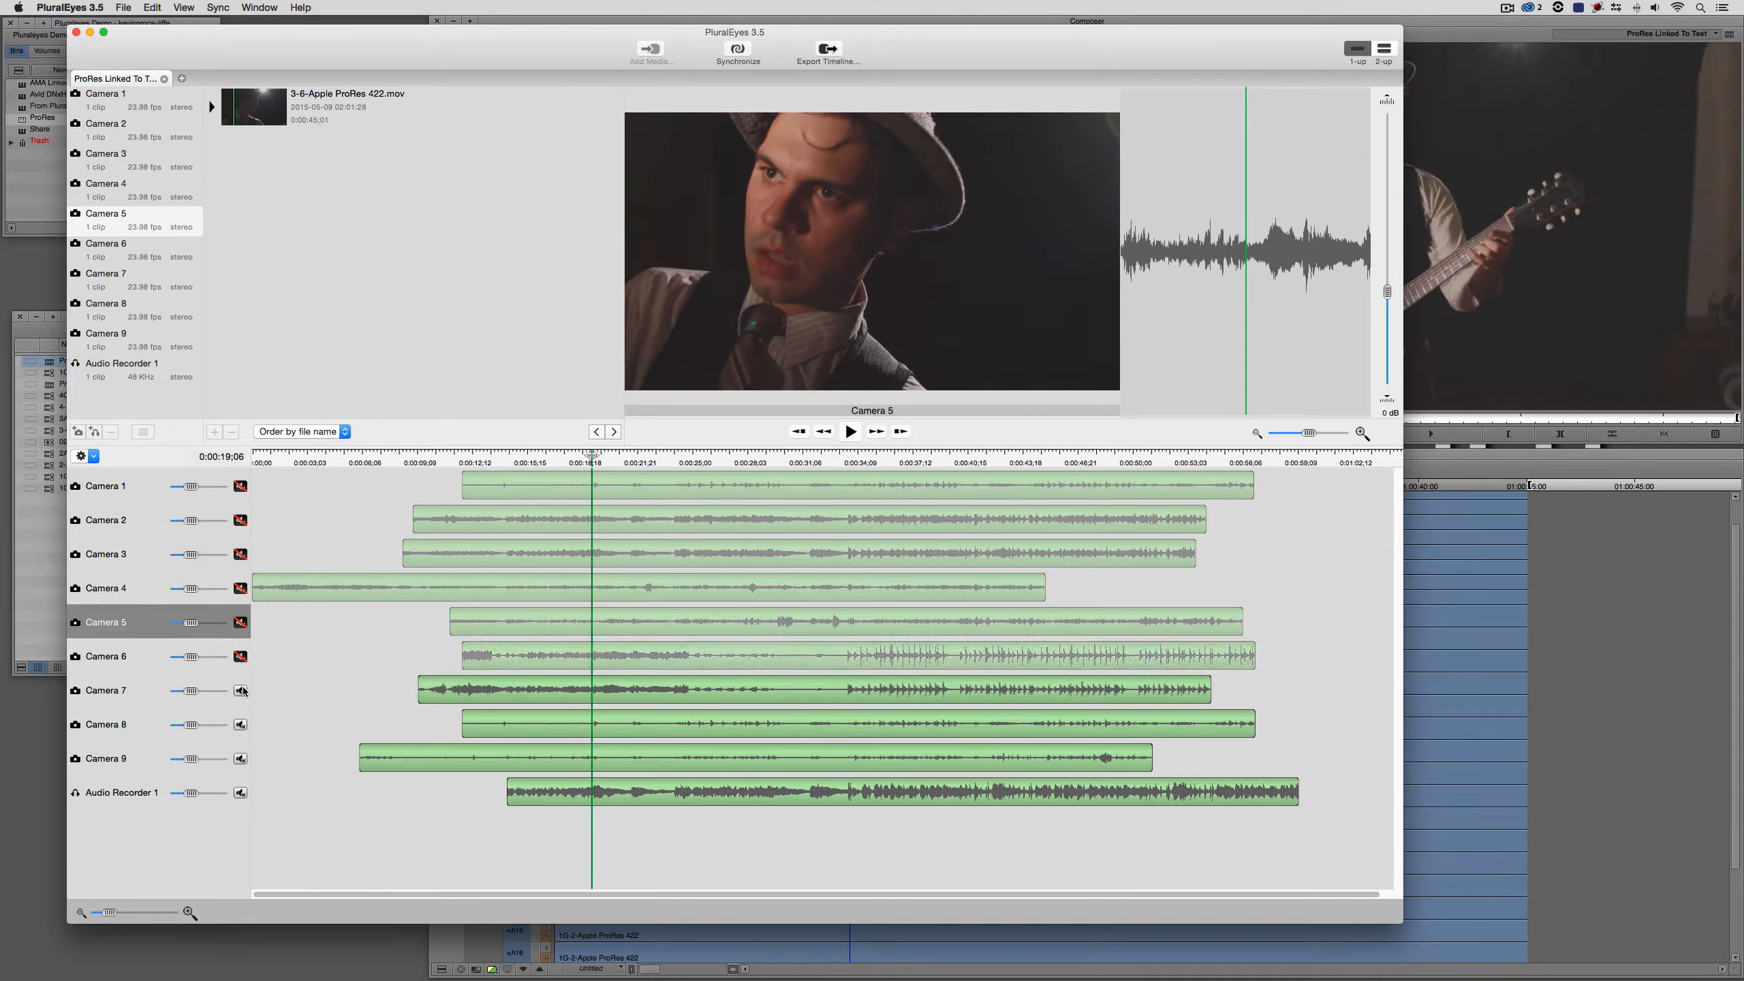
pyautogui.click(243, 690)
pyautogui.click(242, 725)
pyautogui.click(245, 759)
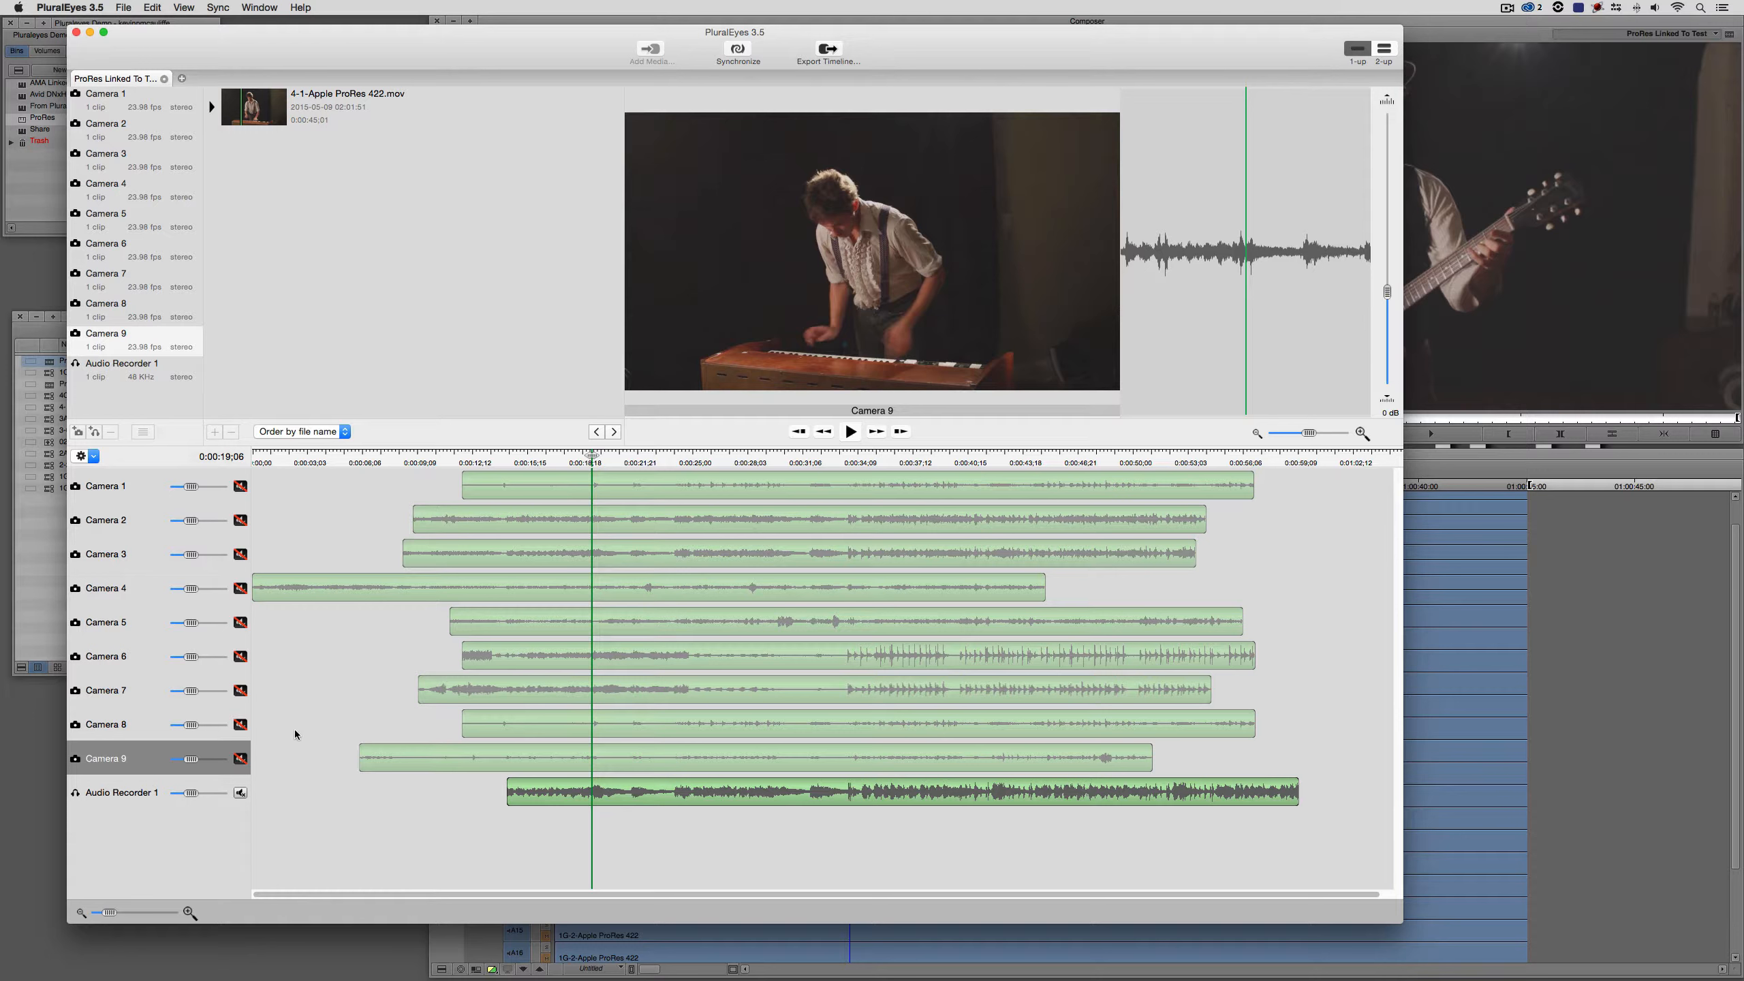
# Select Audio Recorder 1 and play the master audio, stopping at about 22 seconds
pyautogui.click(136, 794)
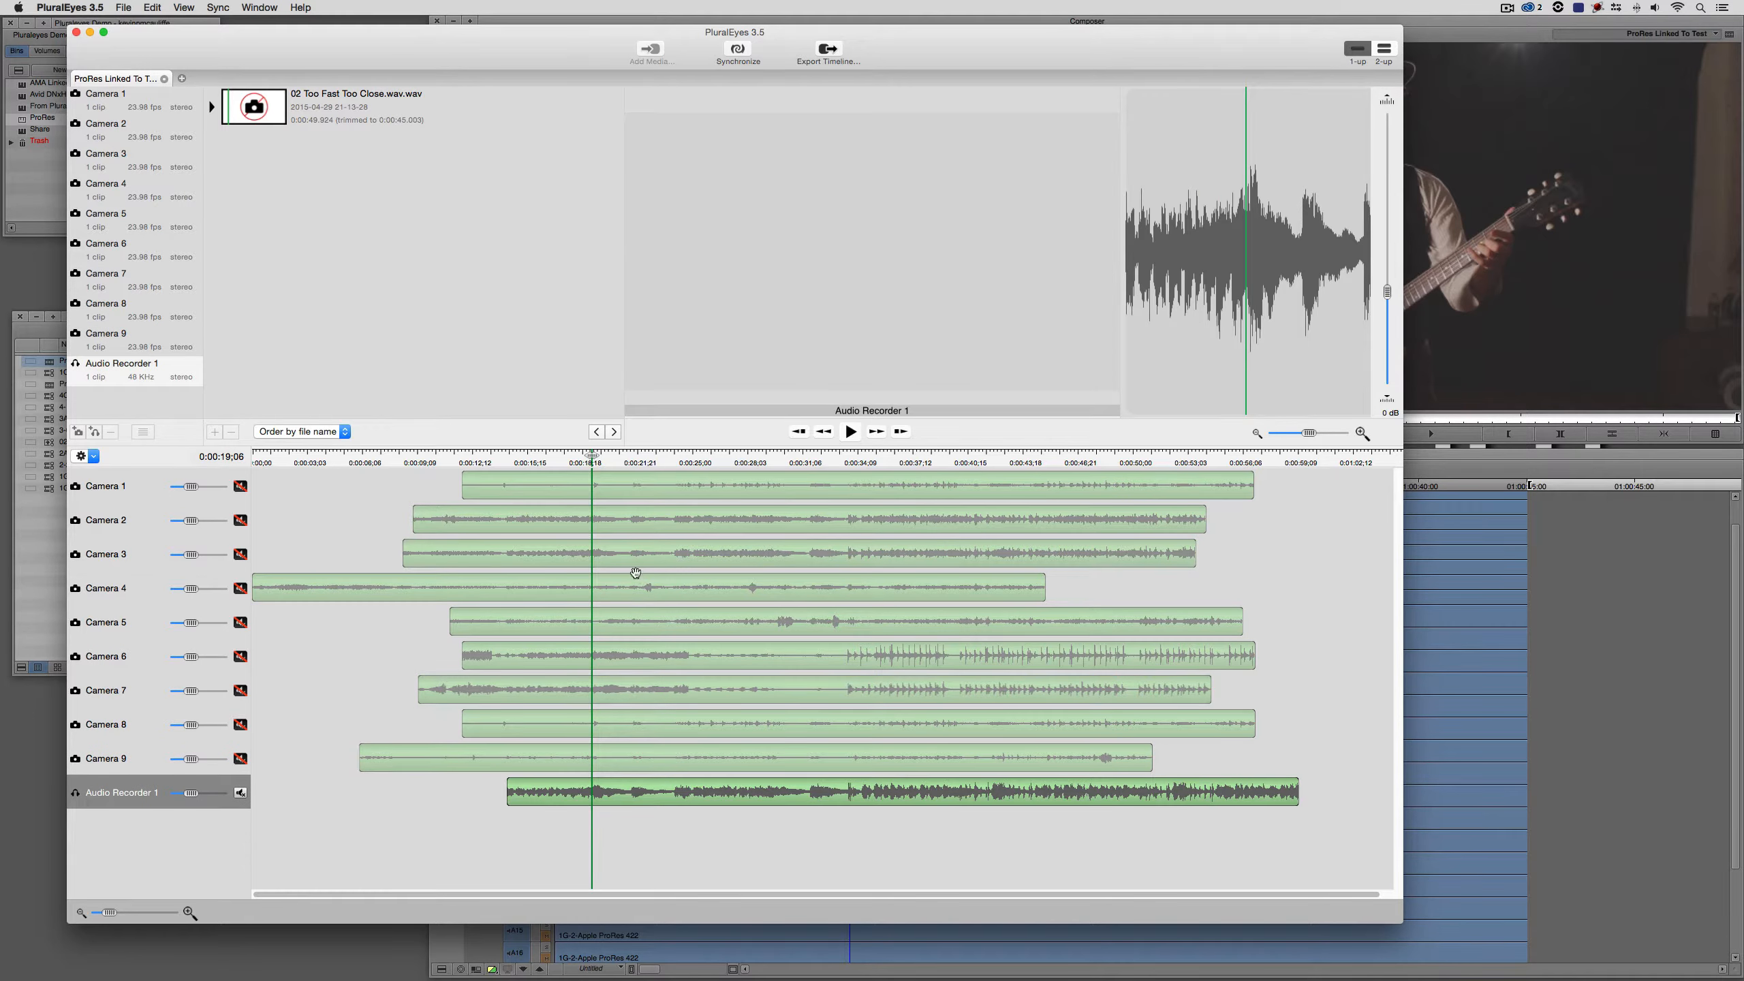
pyautogui.press('space')
pyautogui.click(667, 462)
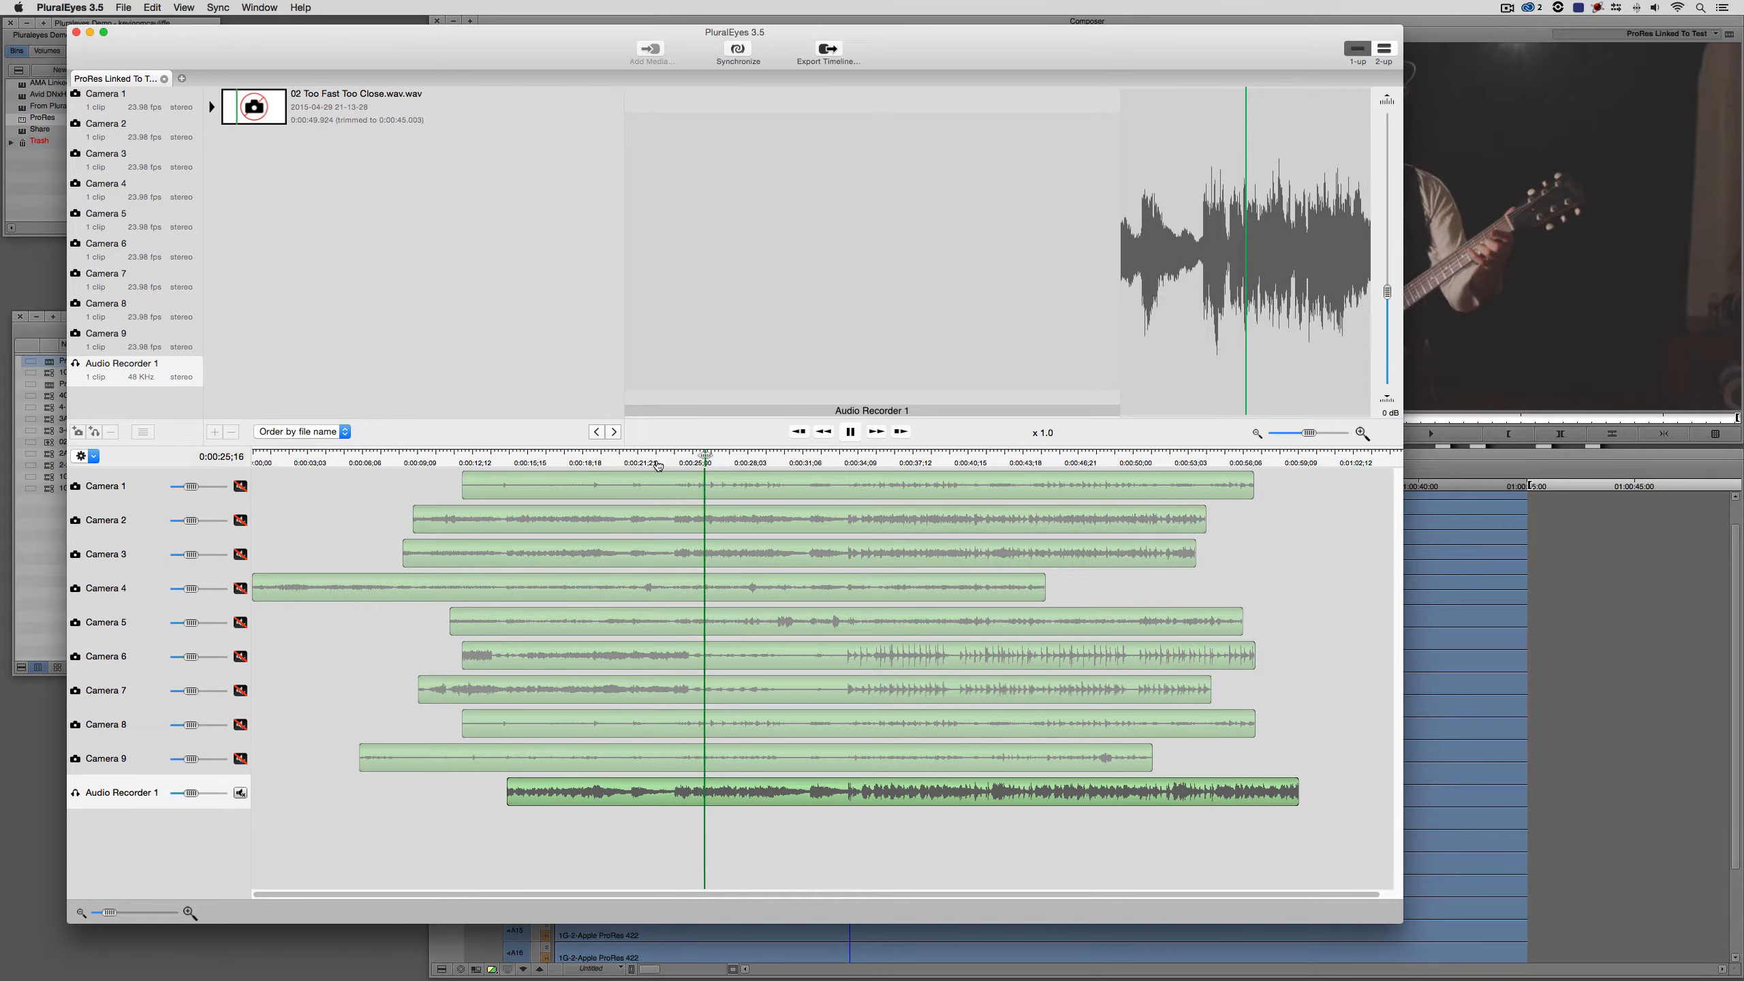
pyautogui.click(645, 462)
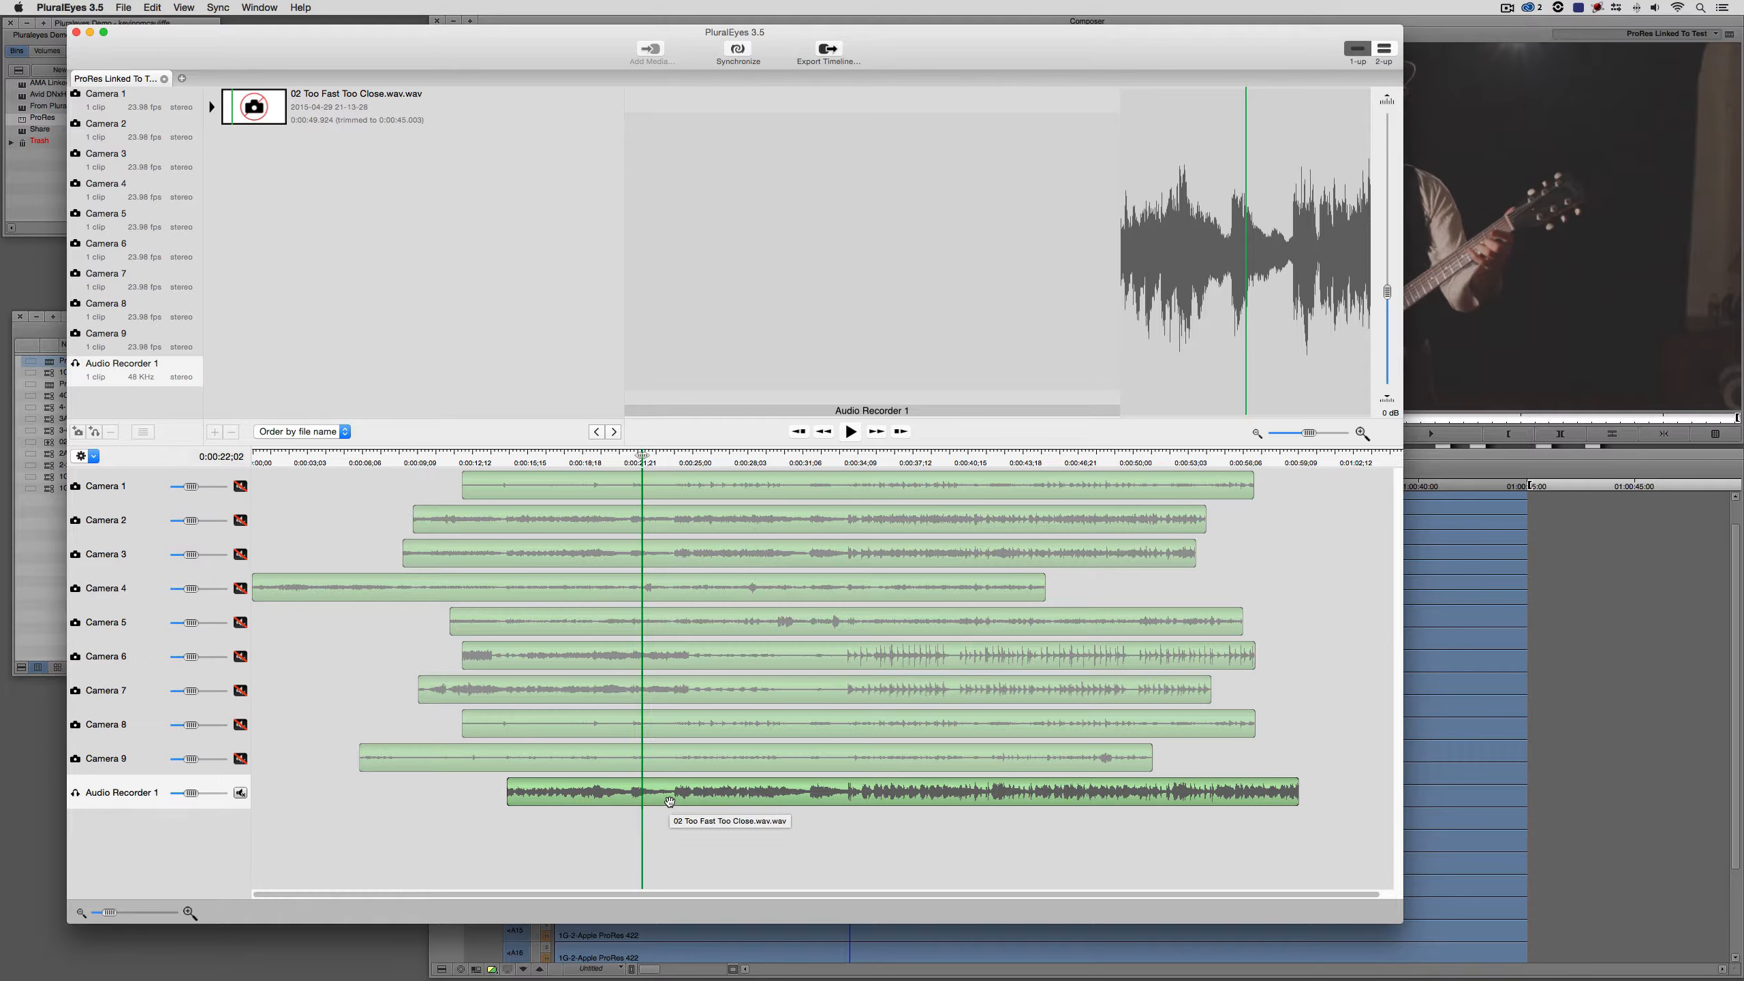
# Play Camera 4 and Camera 3 against the master audio to check their sync
pyautogui.click(124, 585)
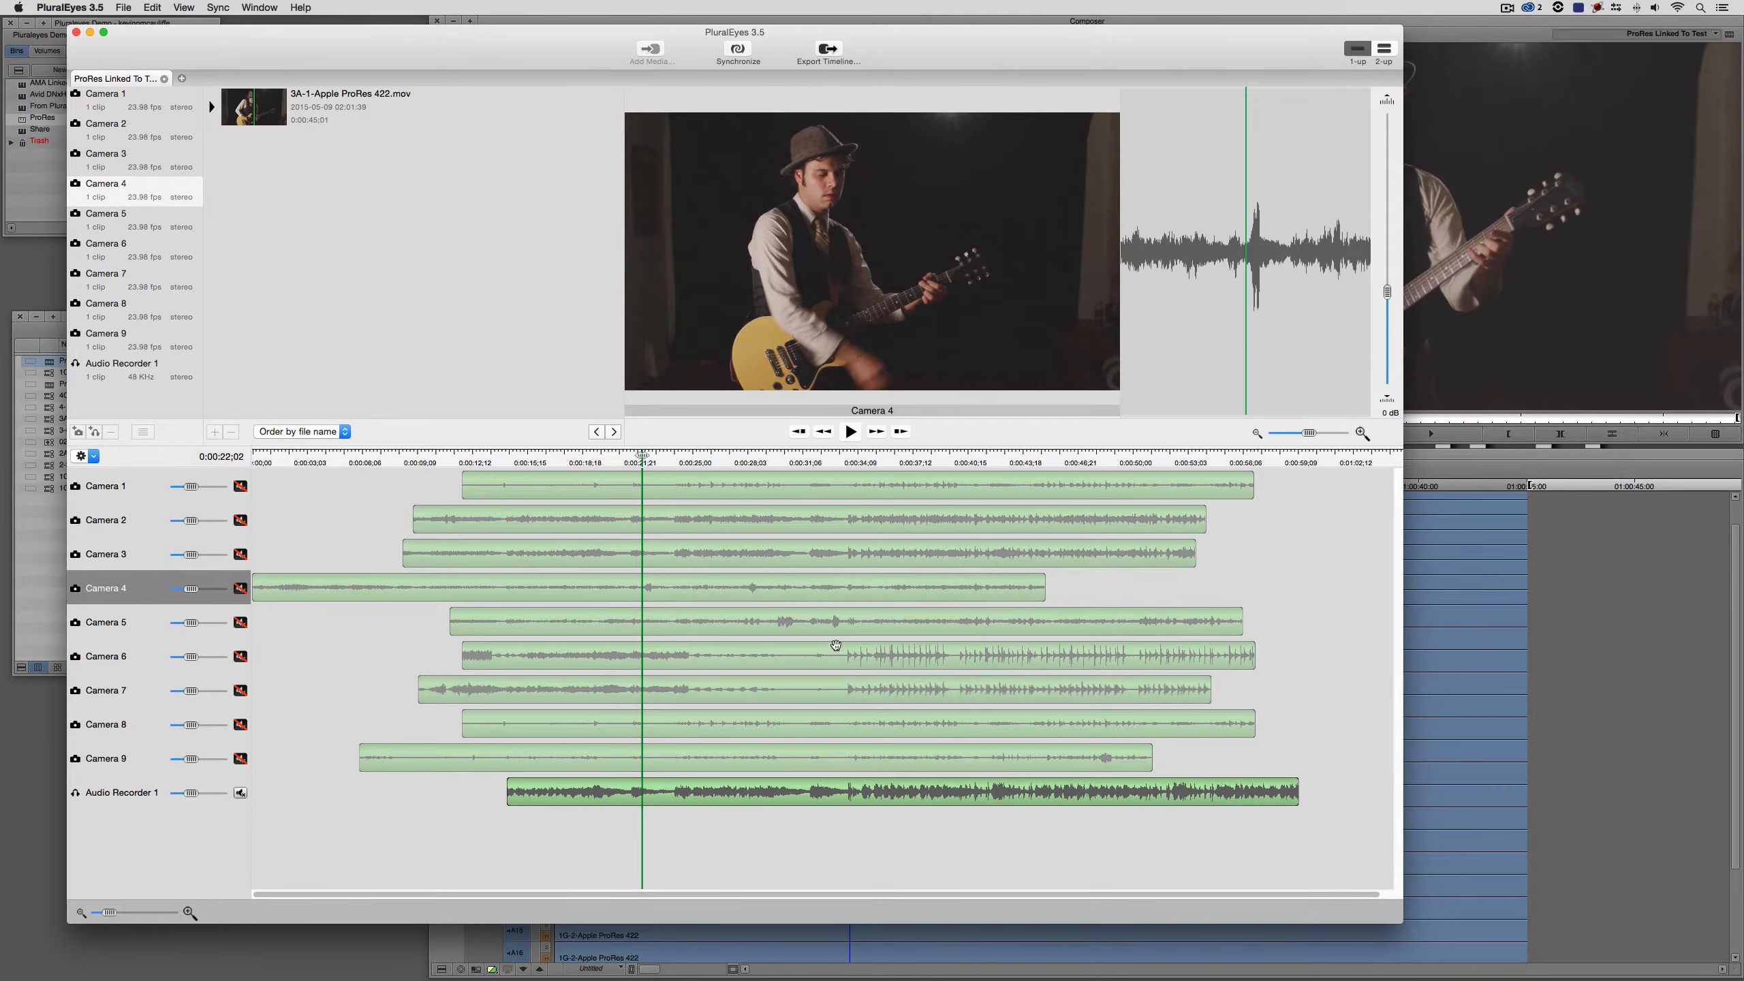
pyautogui.press('space')
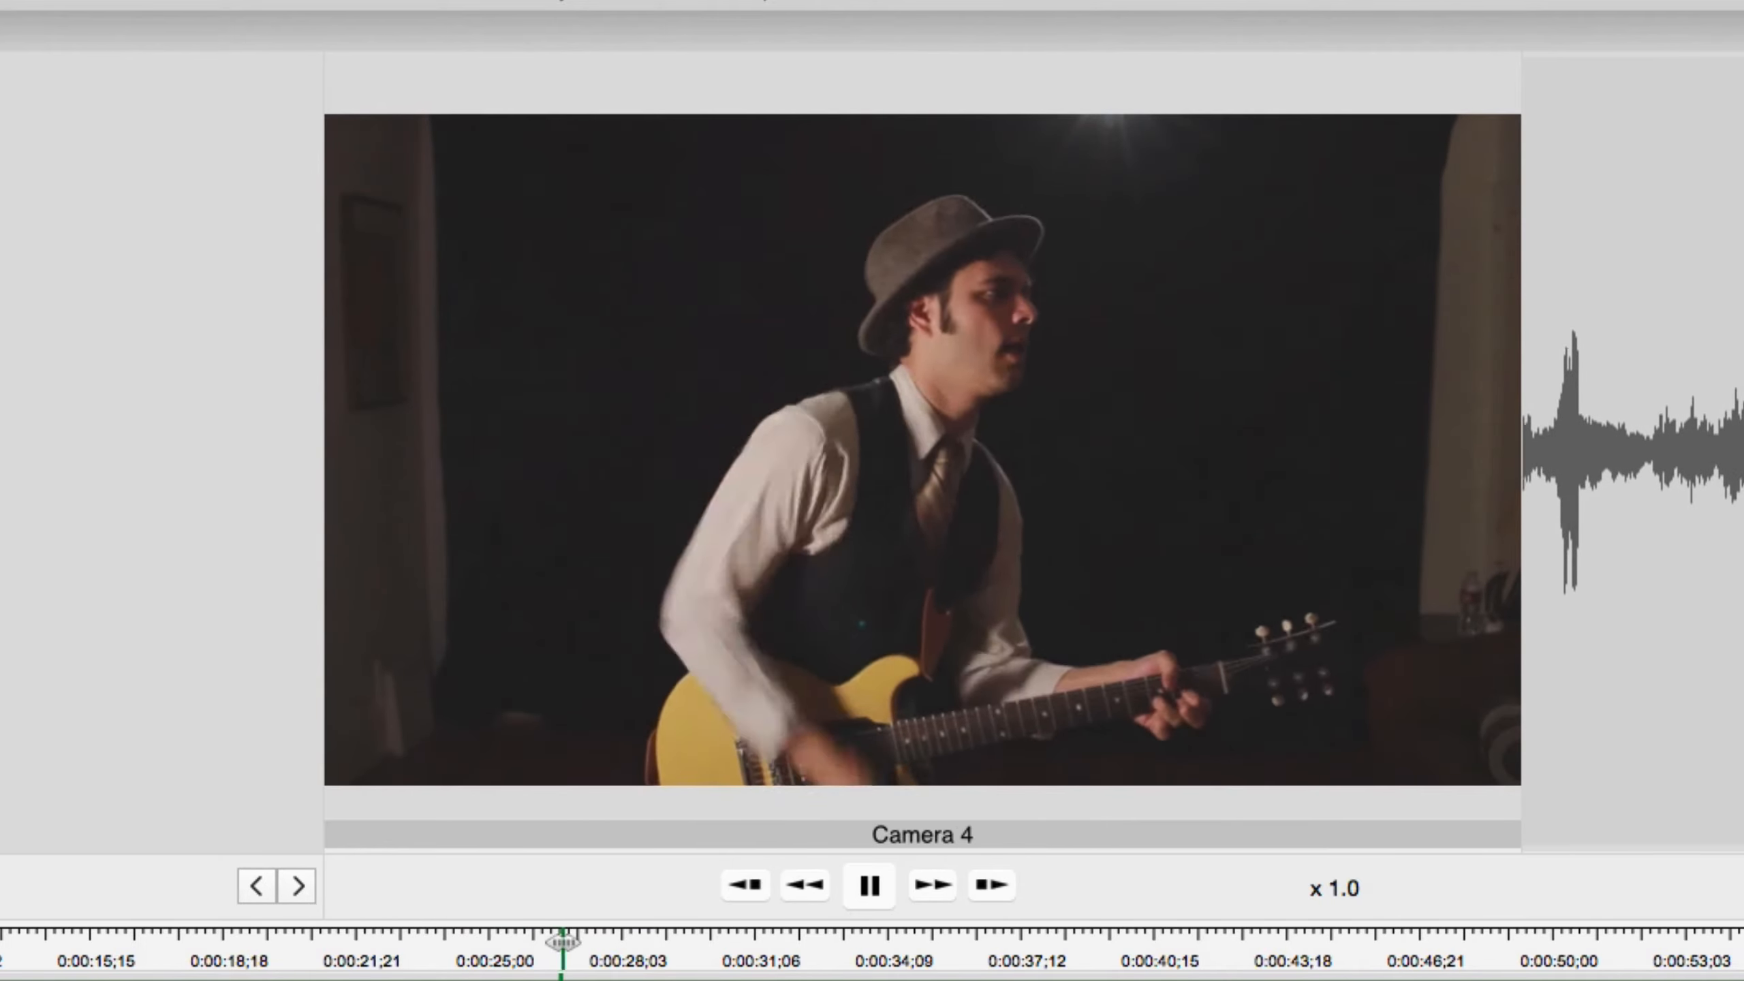
pyautogui.press('space')
pyautogui.press('Up')
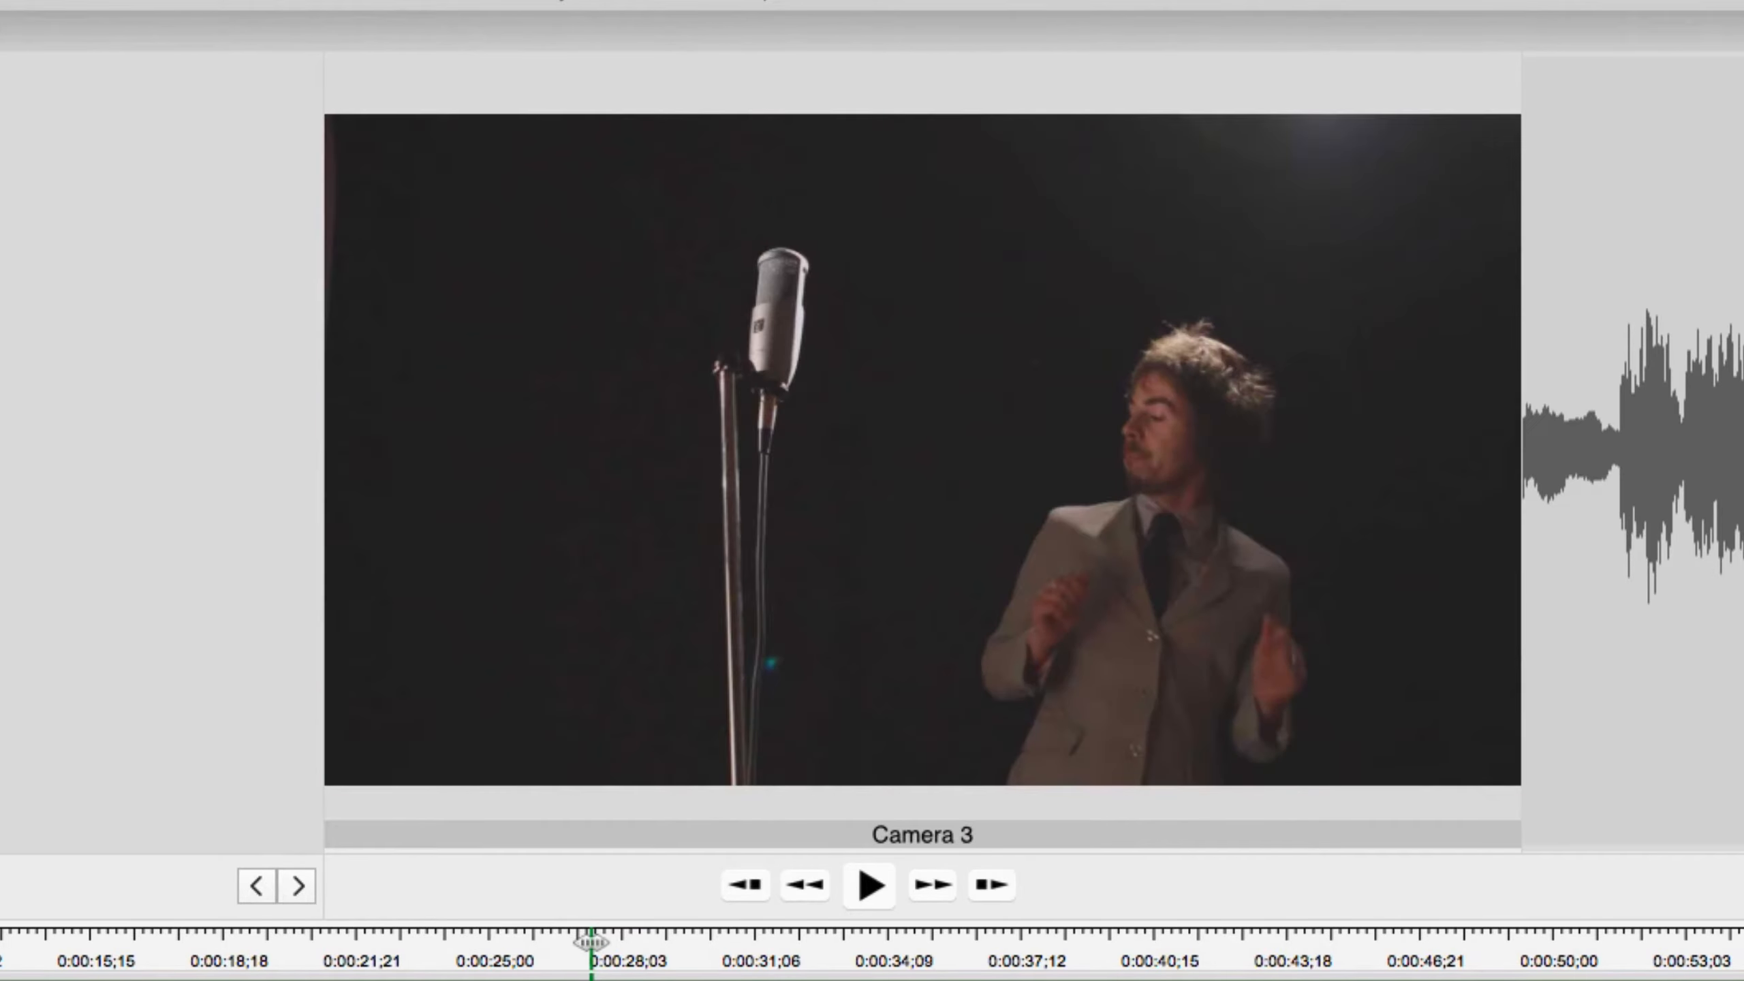
pyautogui.press('space')
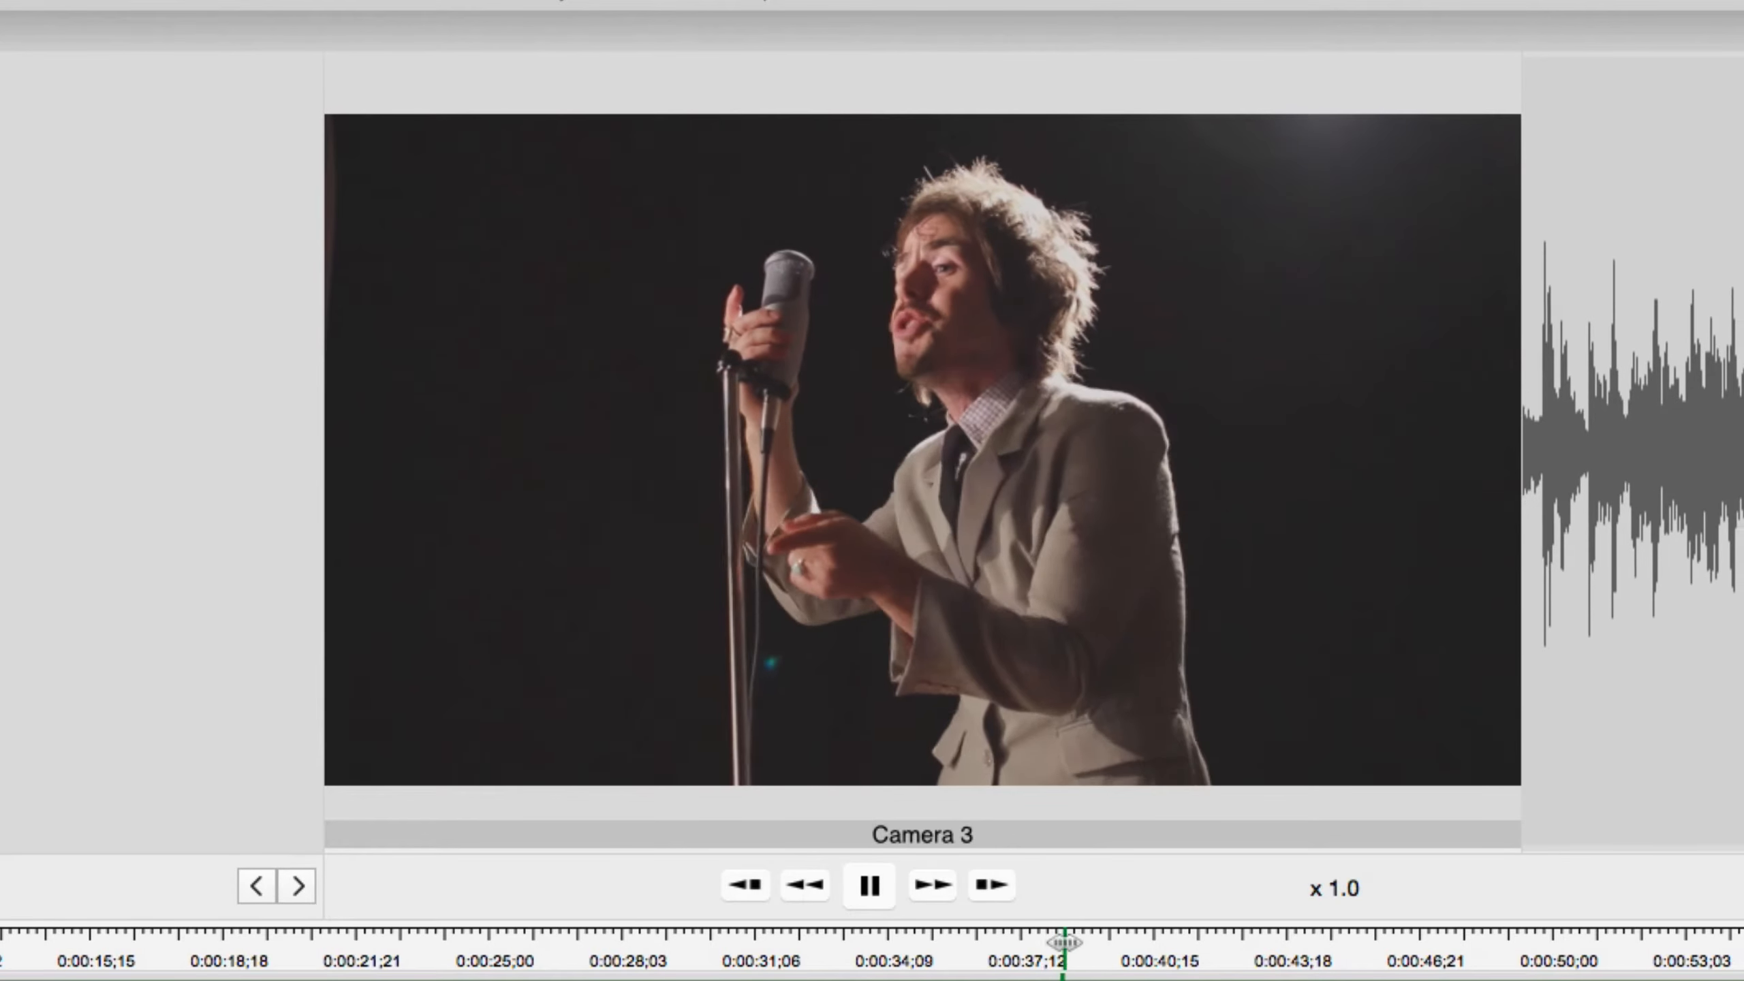
pyautogui.press('space')
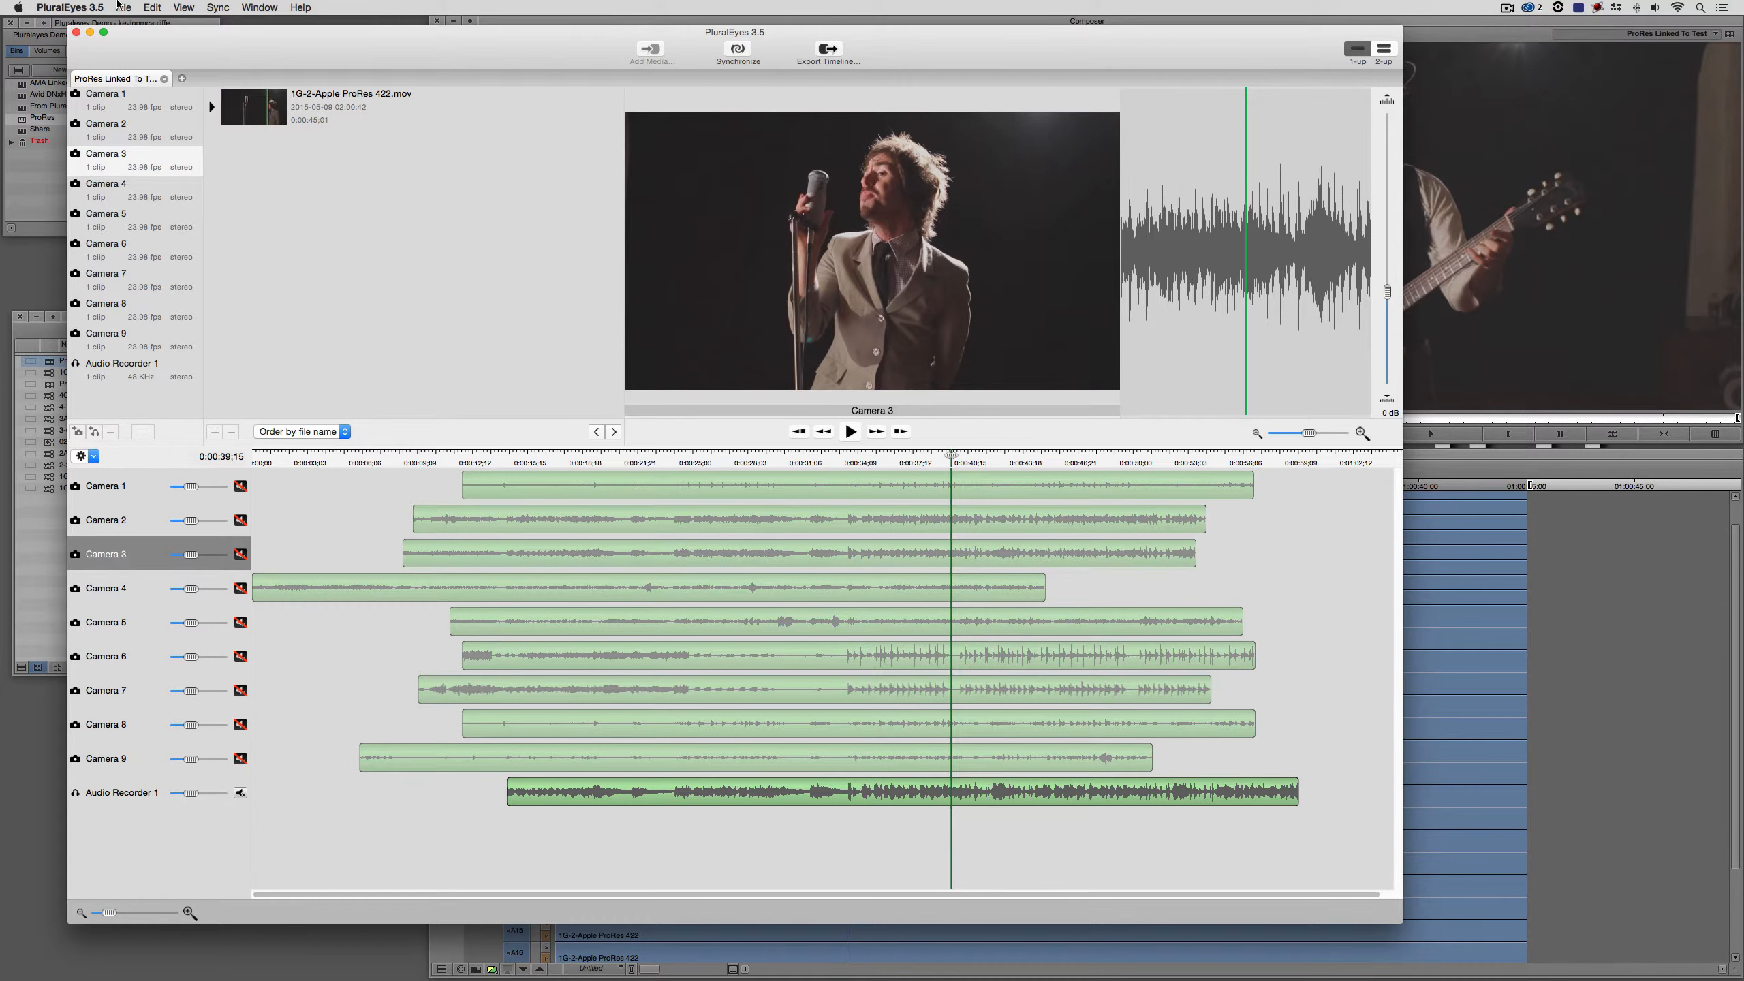
# Export the synced timeline in Media Composer format and show the exported AAF in Finder
pyautogui.click(122, 7)
pyautogui.click(176, 275)
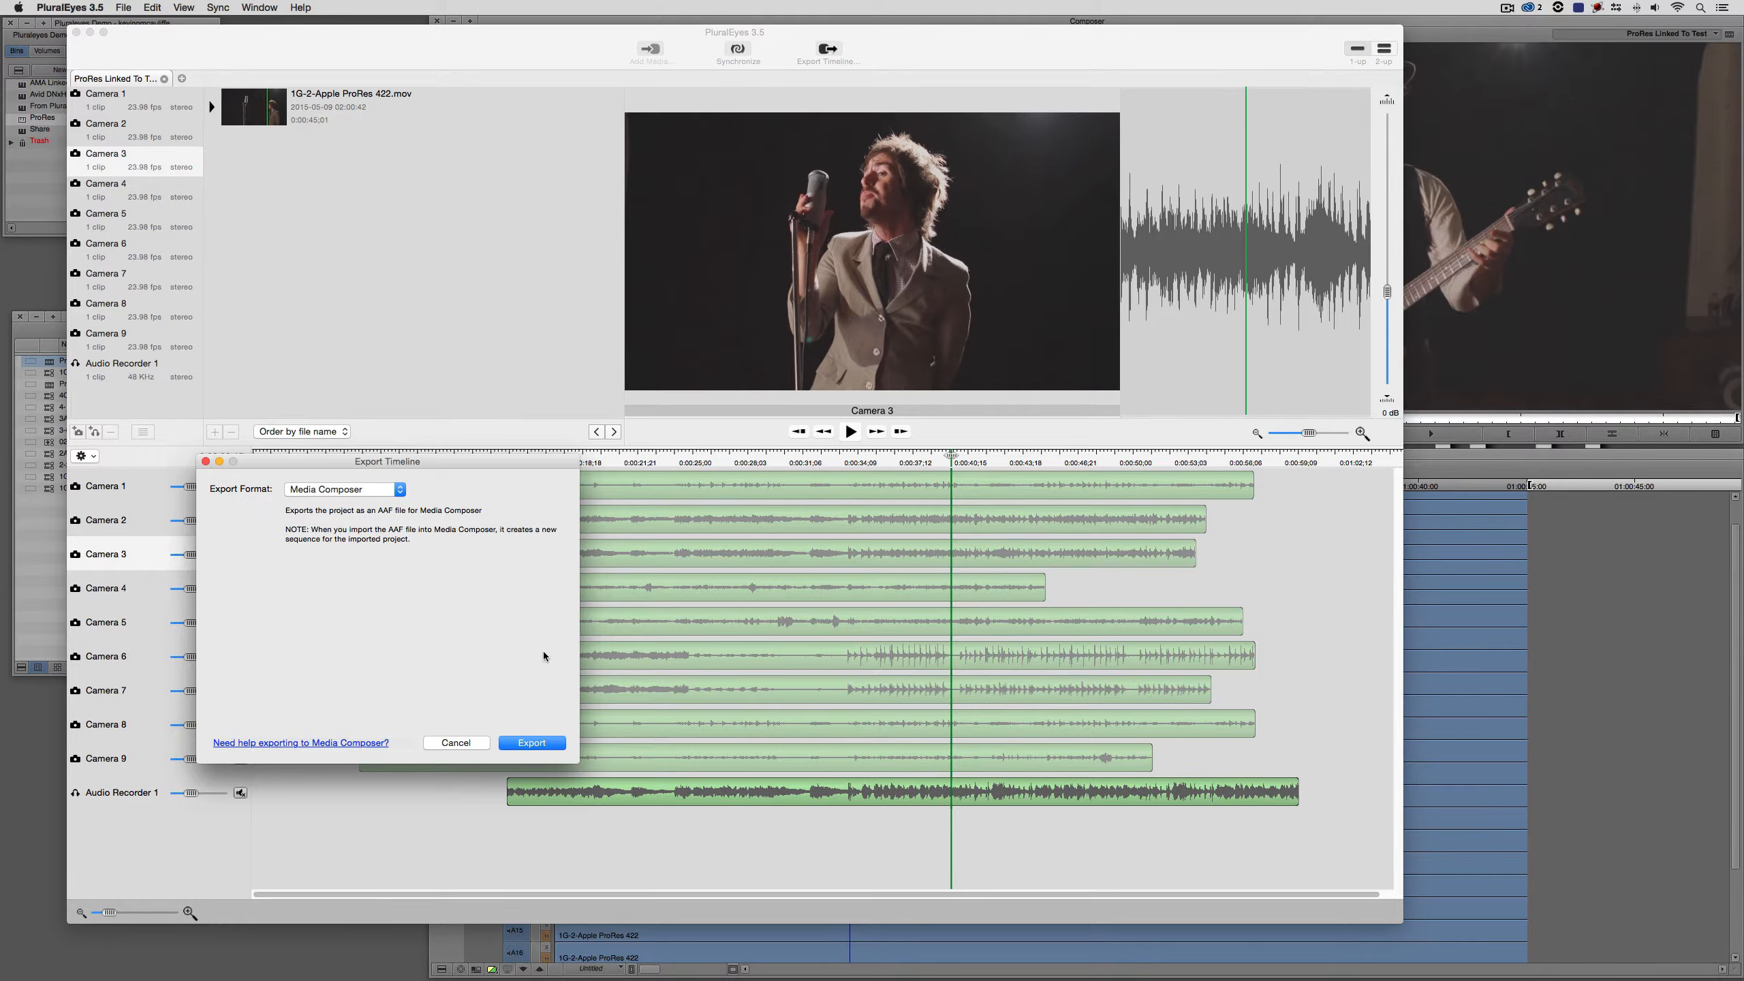
pyautogui.click(535, 744)
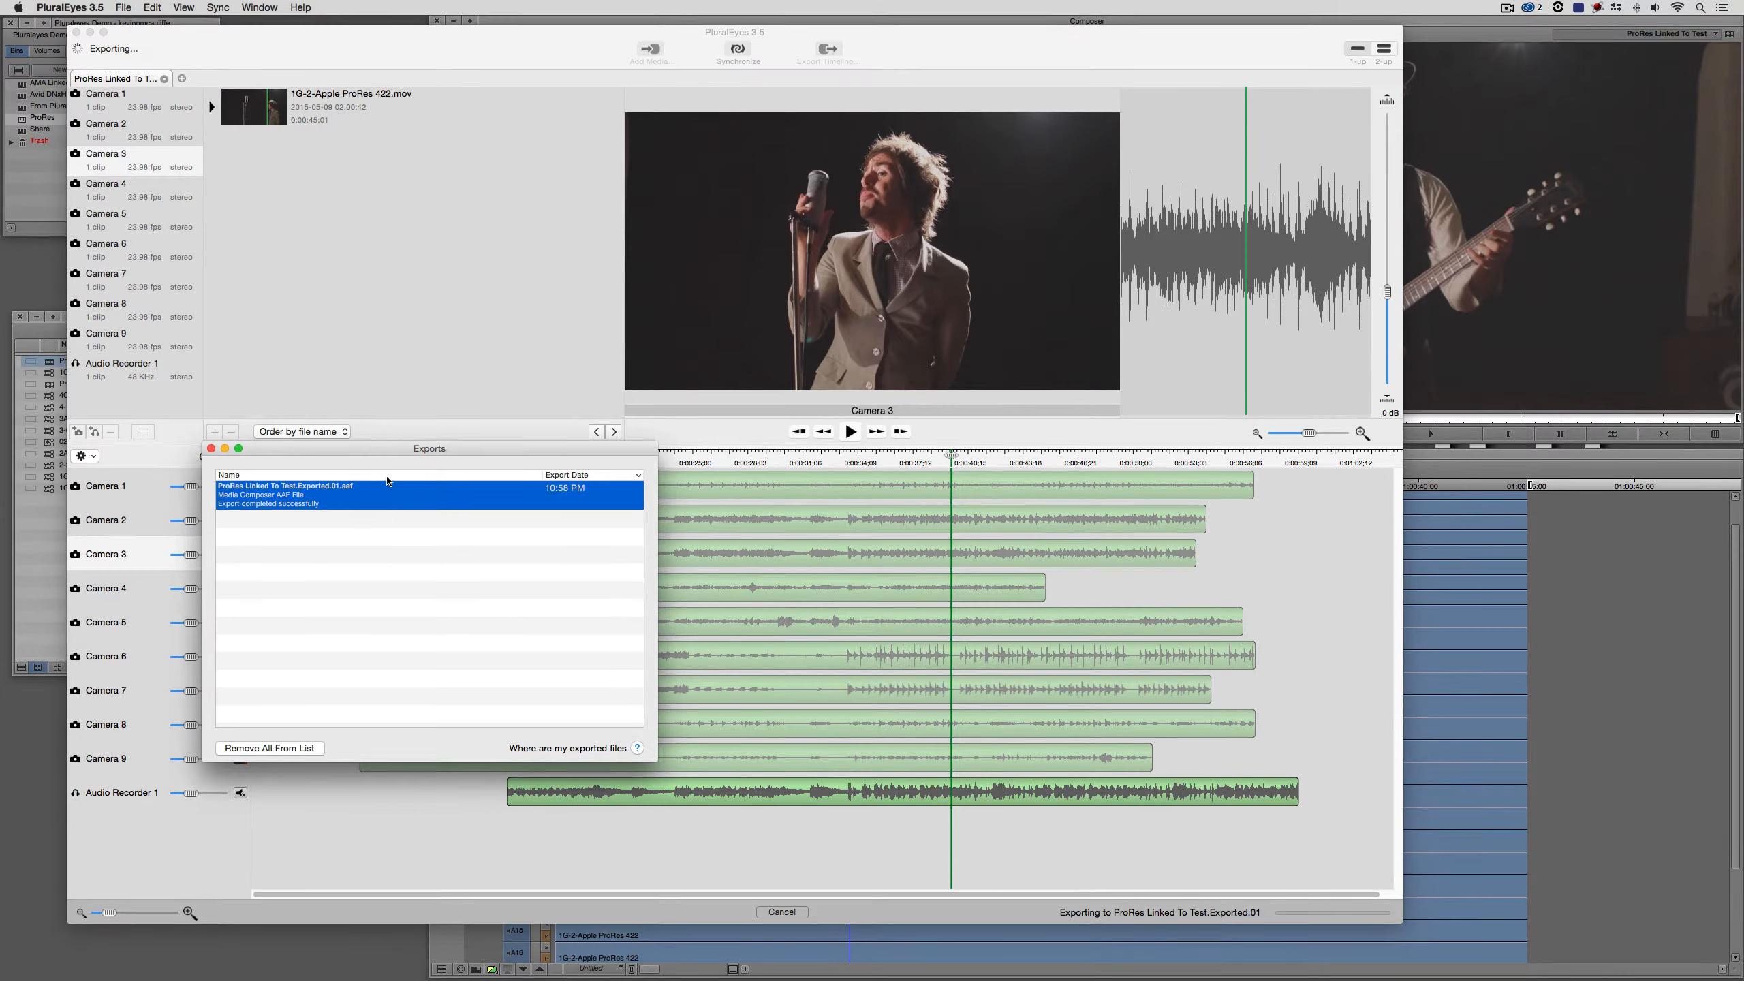
pyautogui.rightClick(330, 494)
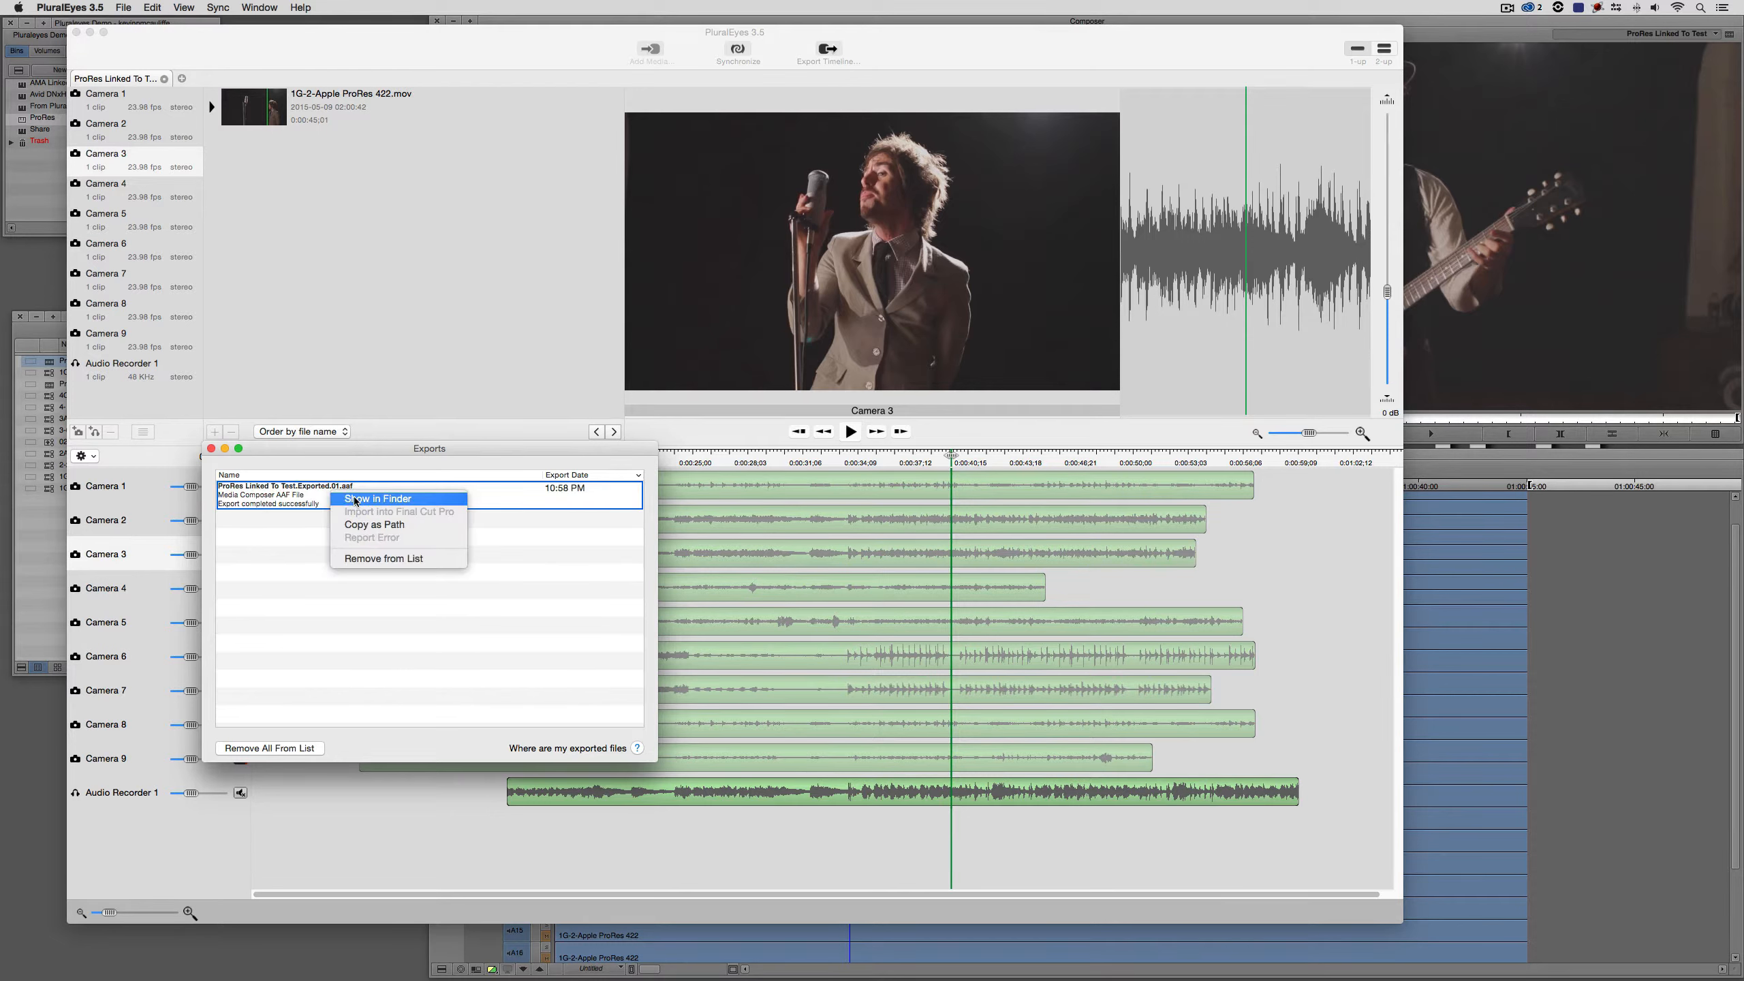
pyautogui.click(360, 498)
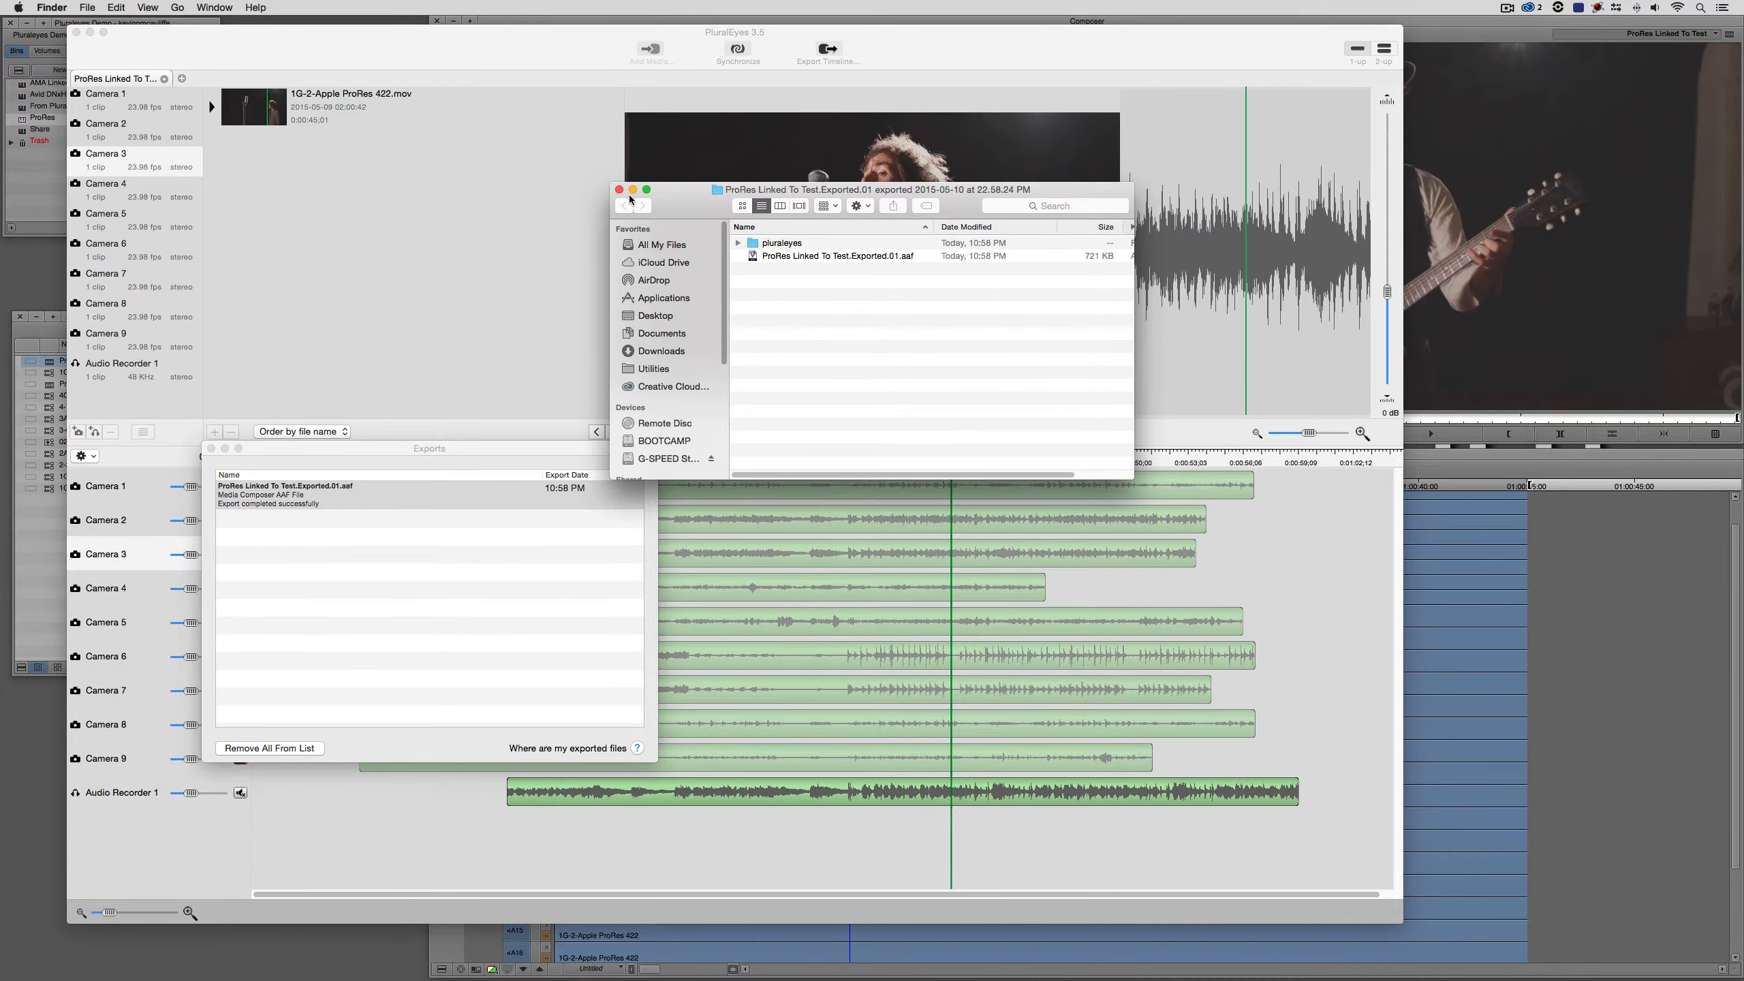
# Go up to the Desktop folder and rename the exported ProRes Linked To Test folder as Final For Media Composer
pyautogui.keyDown('super'); pyautogui.click(827, 195); pyautogui.keyUp('super')
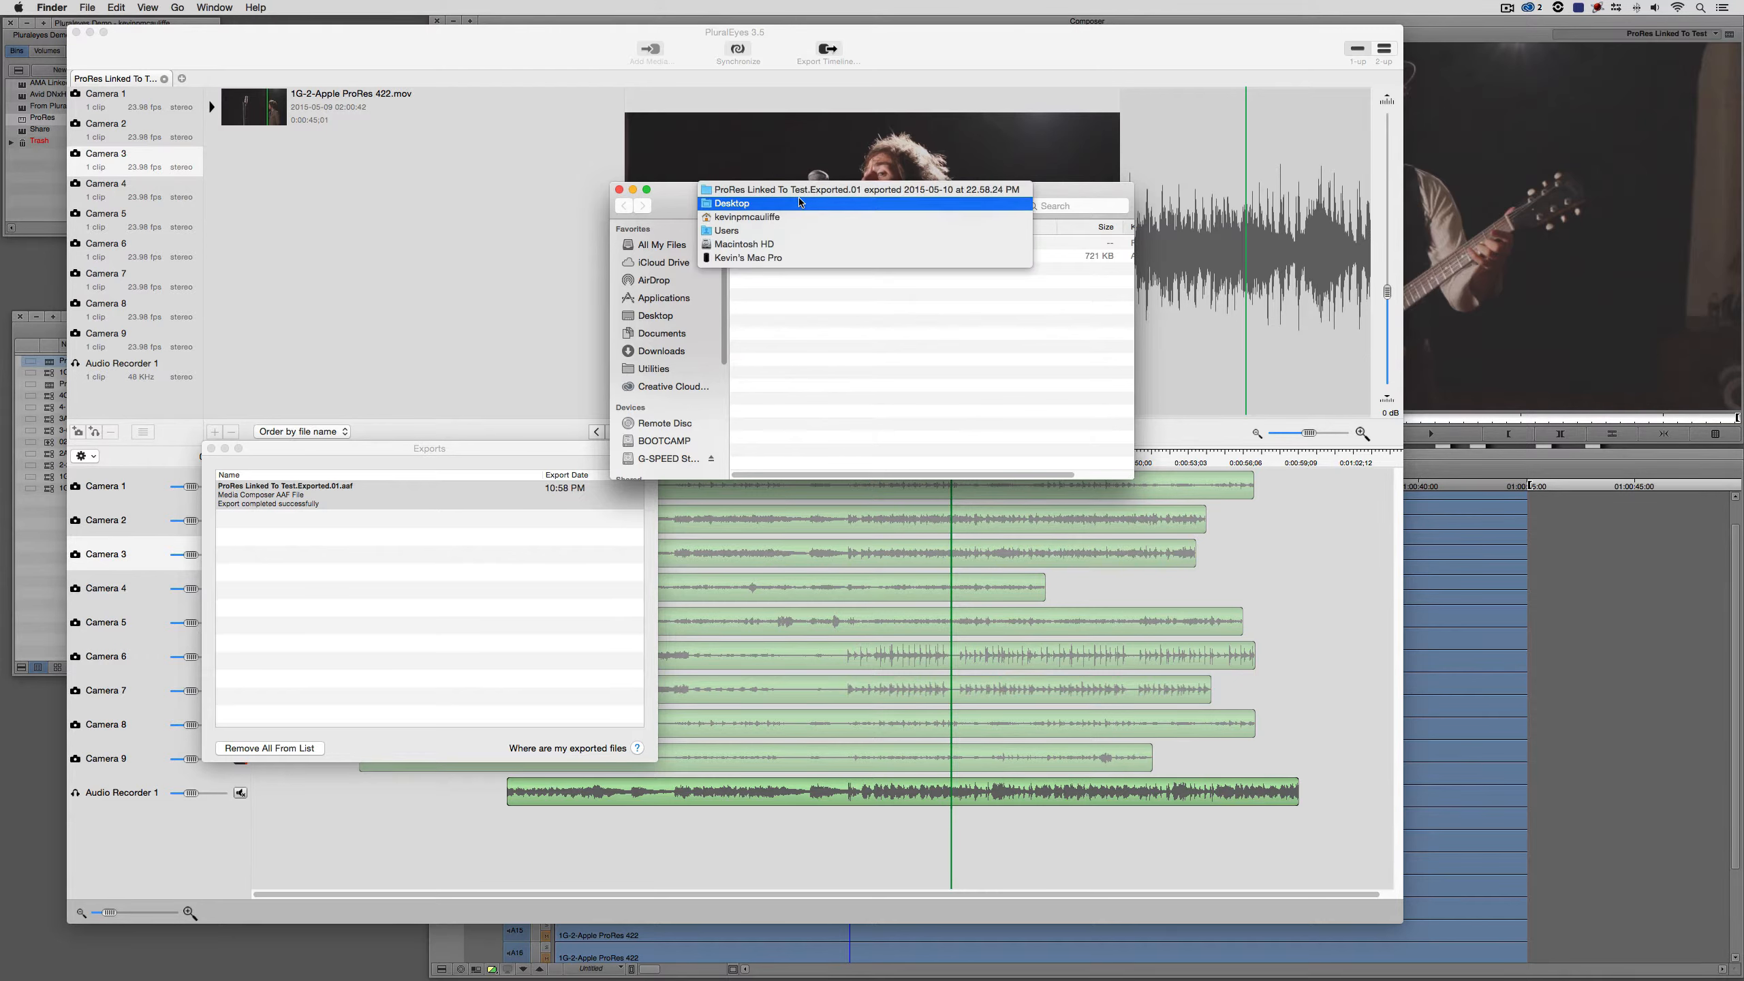
pyautogui.click(802, 203)
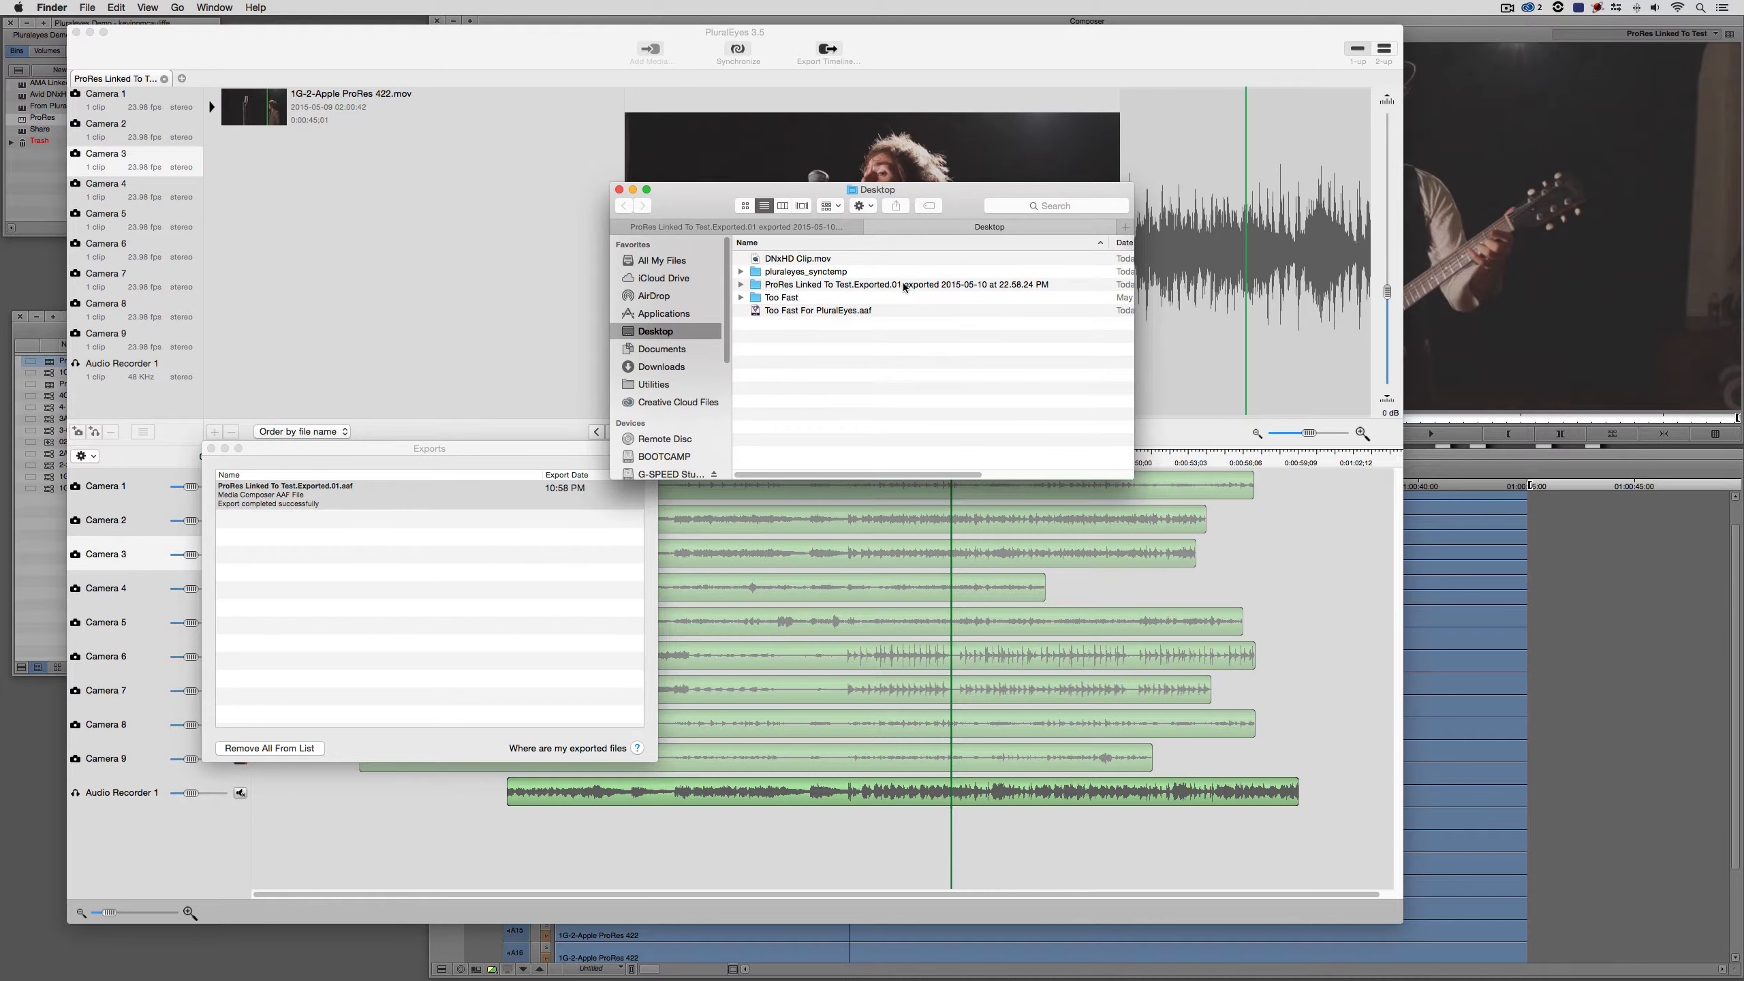
pyautogui.click(948, 289)
pyautogui.press('Return')
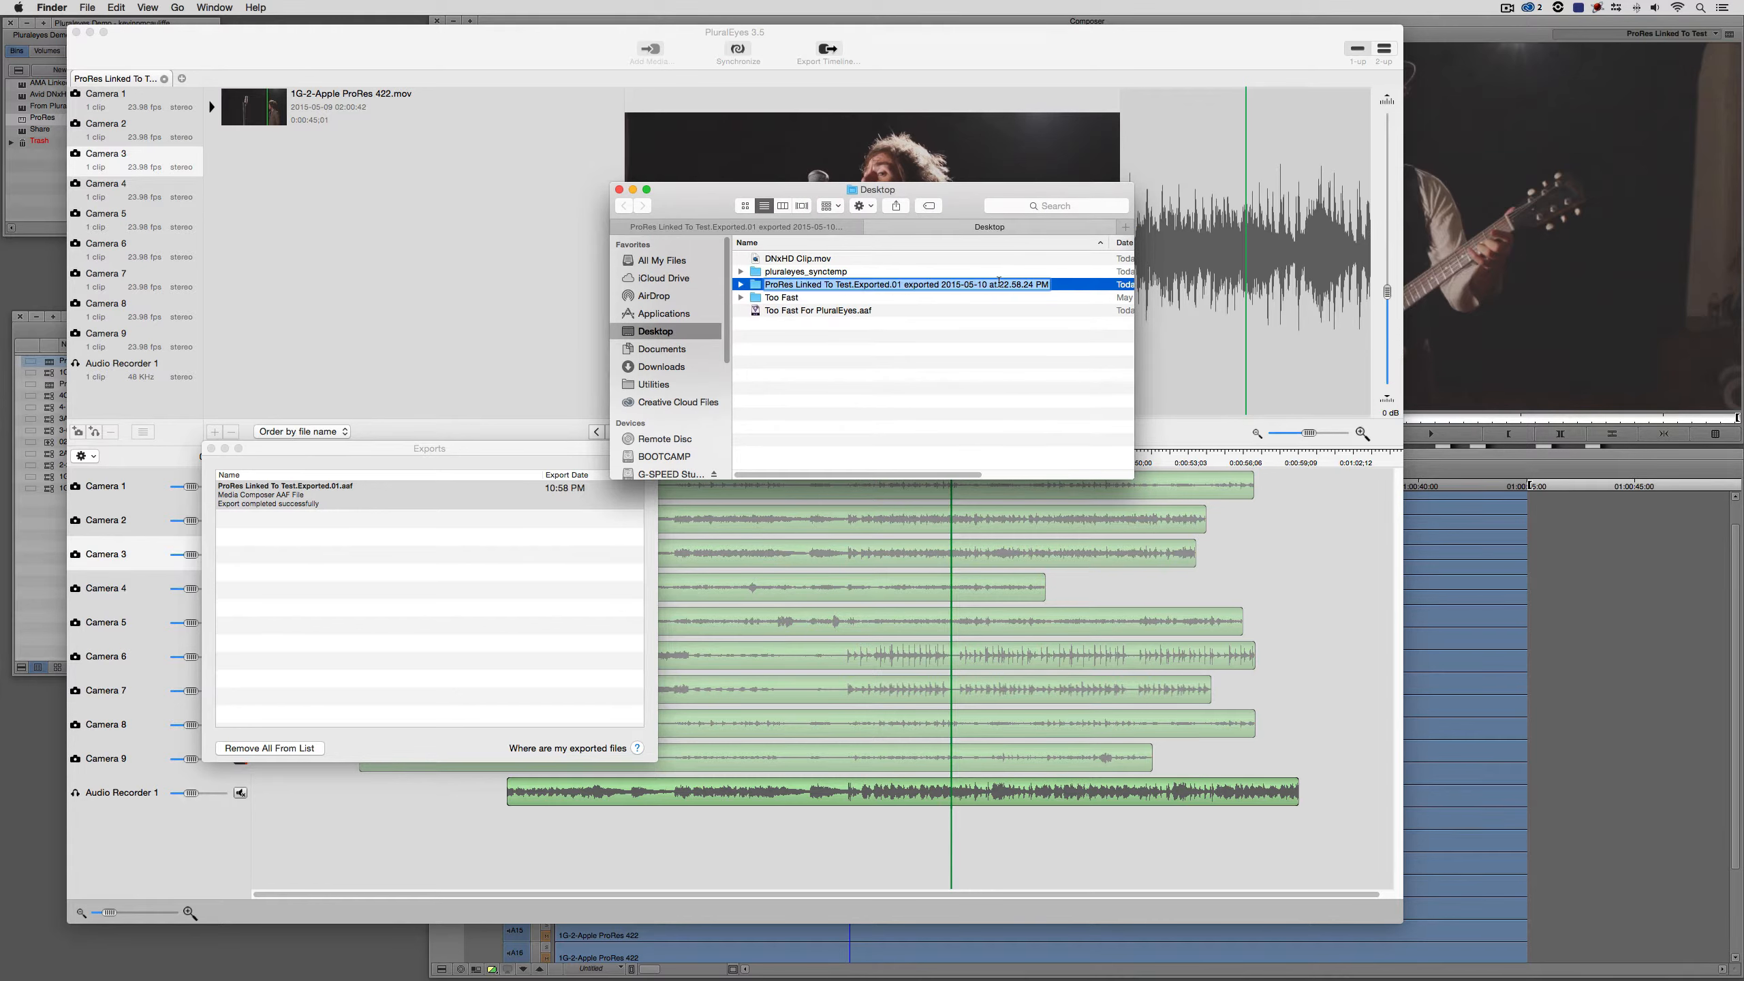
pyautogui.write('Final Fo')
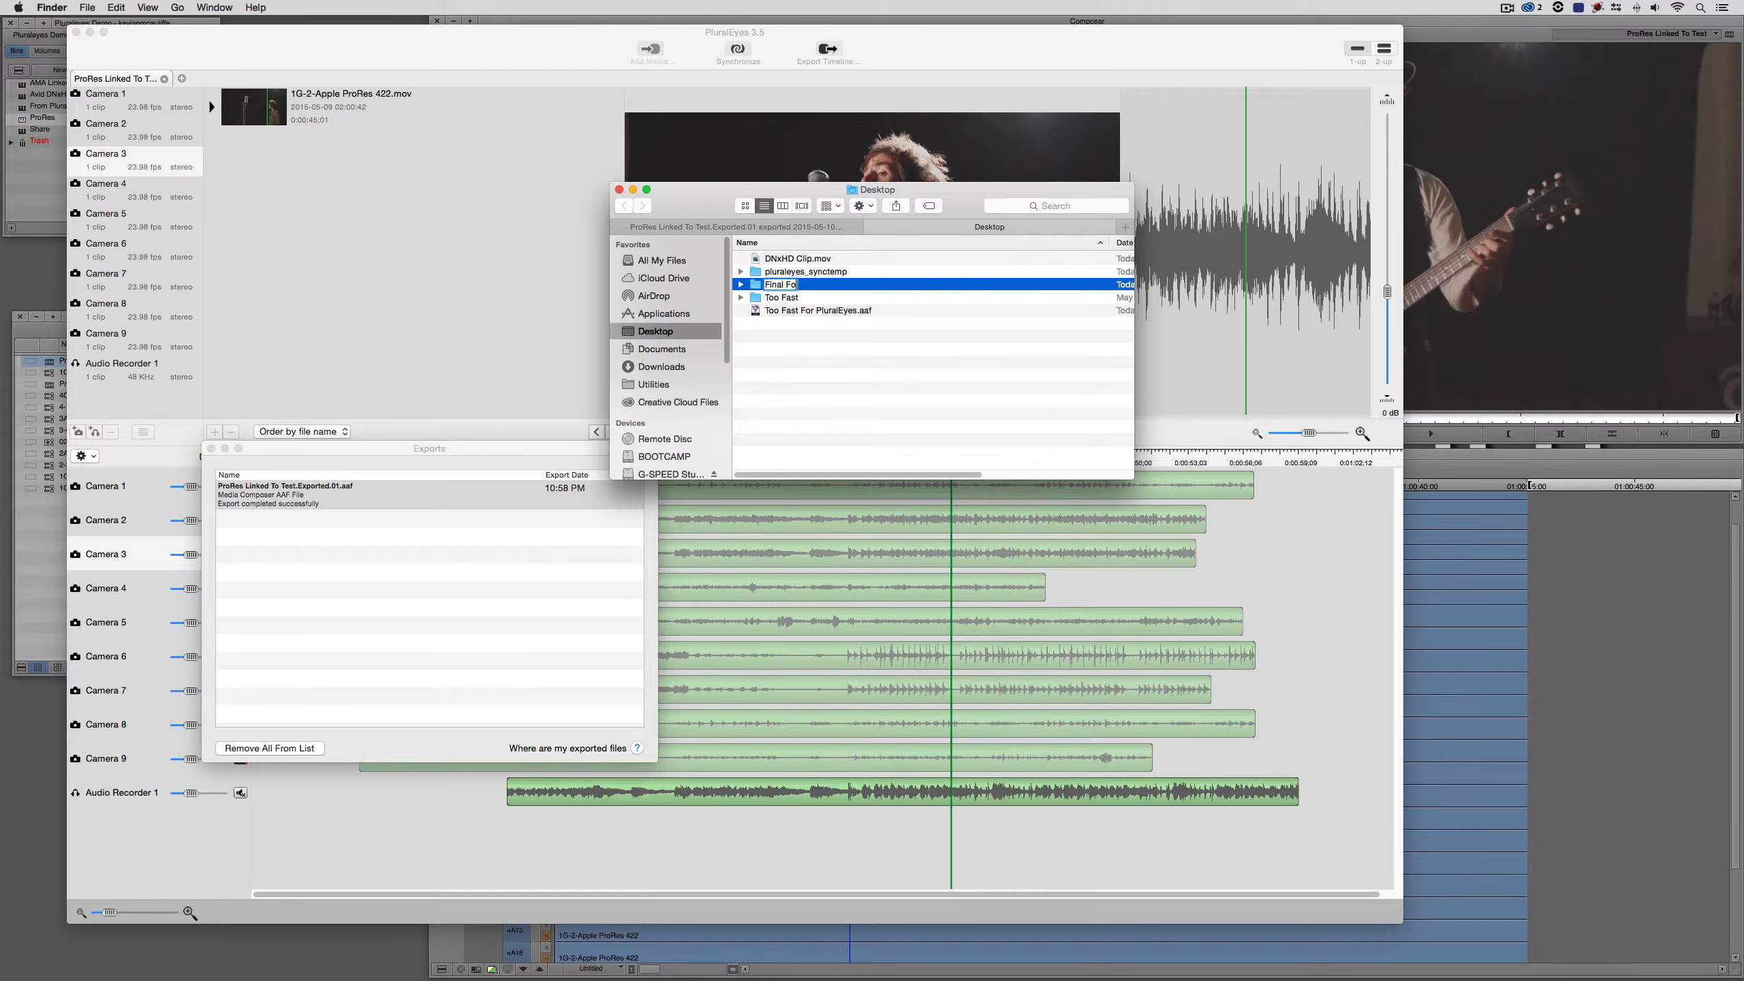
pyautogui.write('r Media Composer')
pyautogui.press('Return')
# Switch to Avid Media Composer and close the ProRes bin
pyautogui.press('super+Tab')
pyautogui.press('super+Tab')
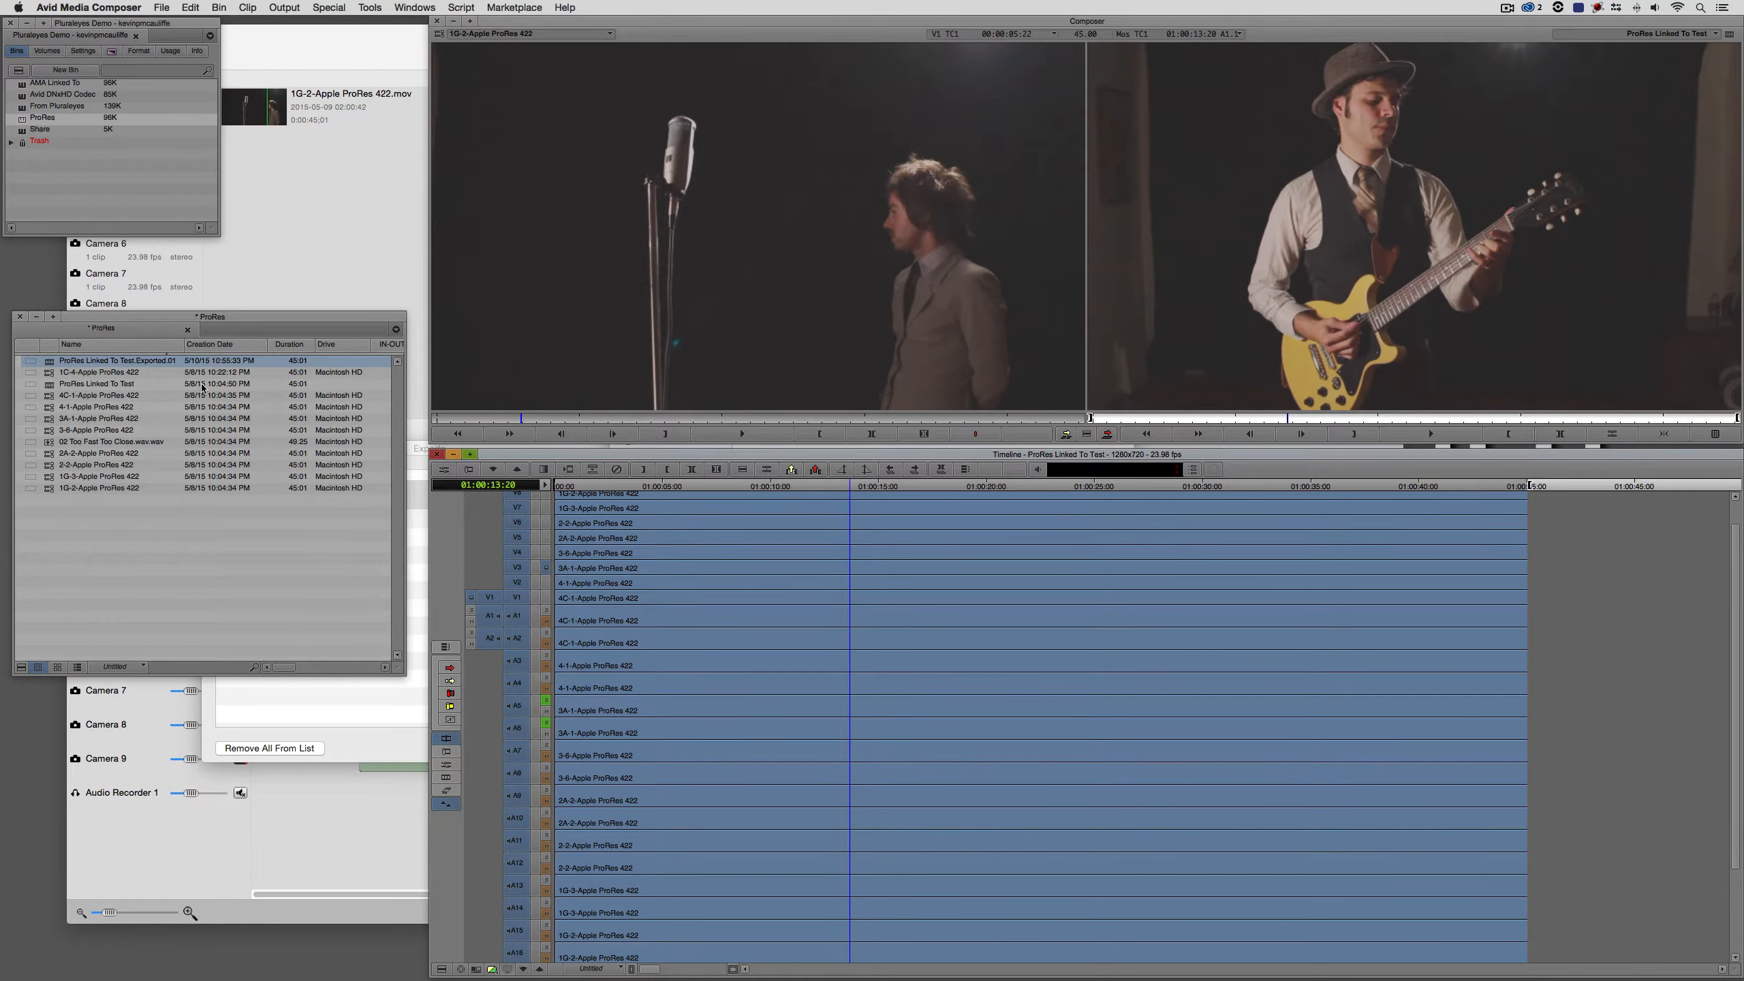
pyautogui.click(19, 316)
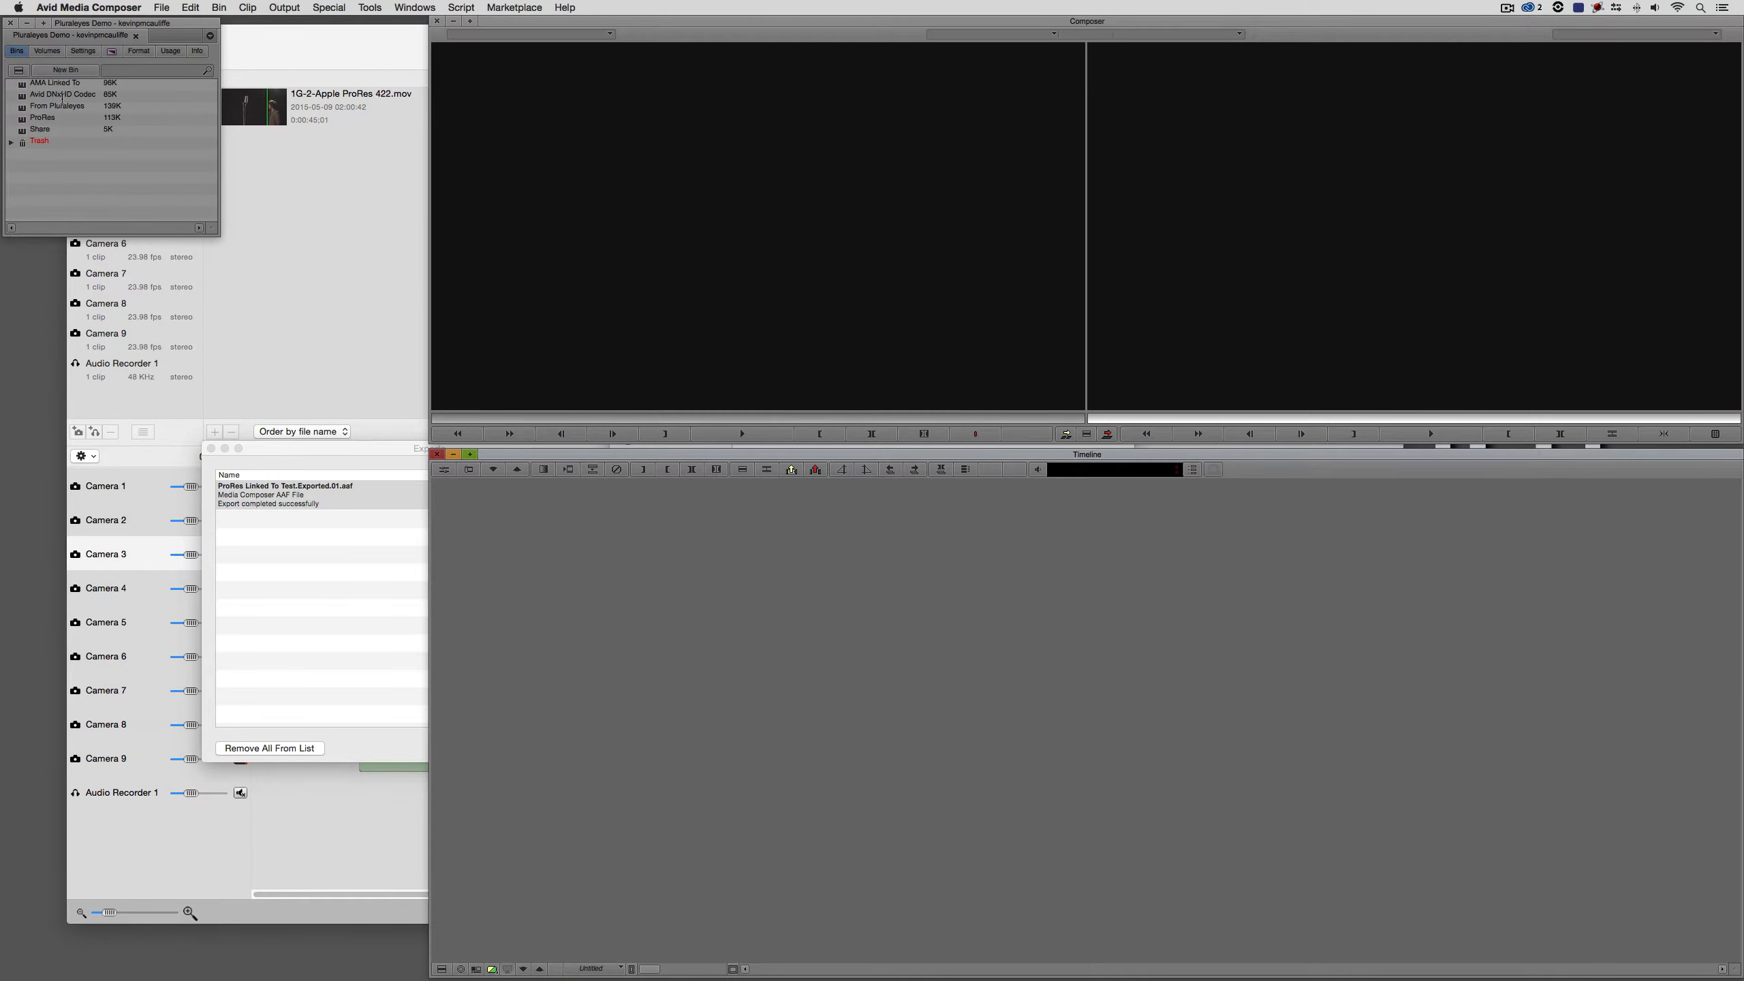
# Create a new bin in the project and name it Final
pyautogui.click(61, 70)
pyautogui.write('Fin')
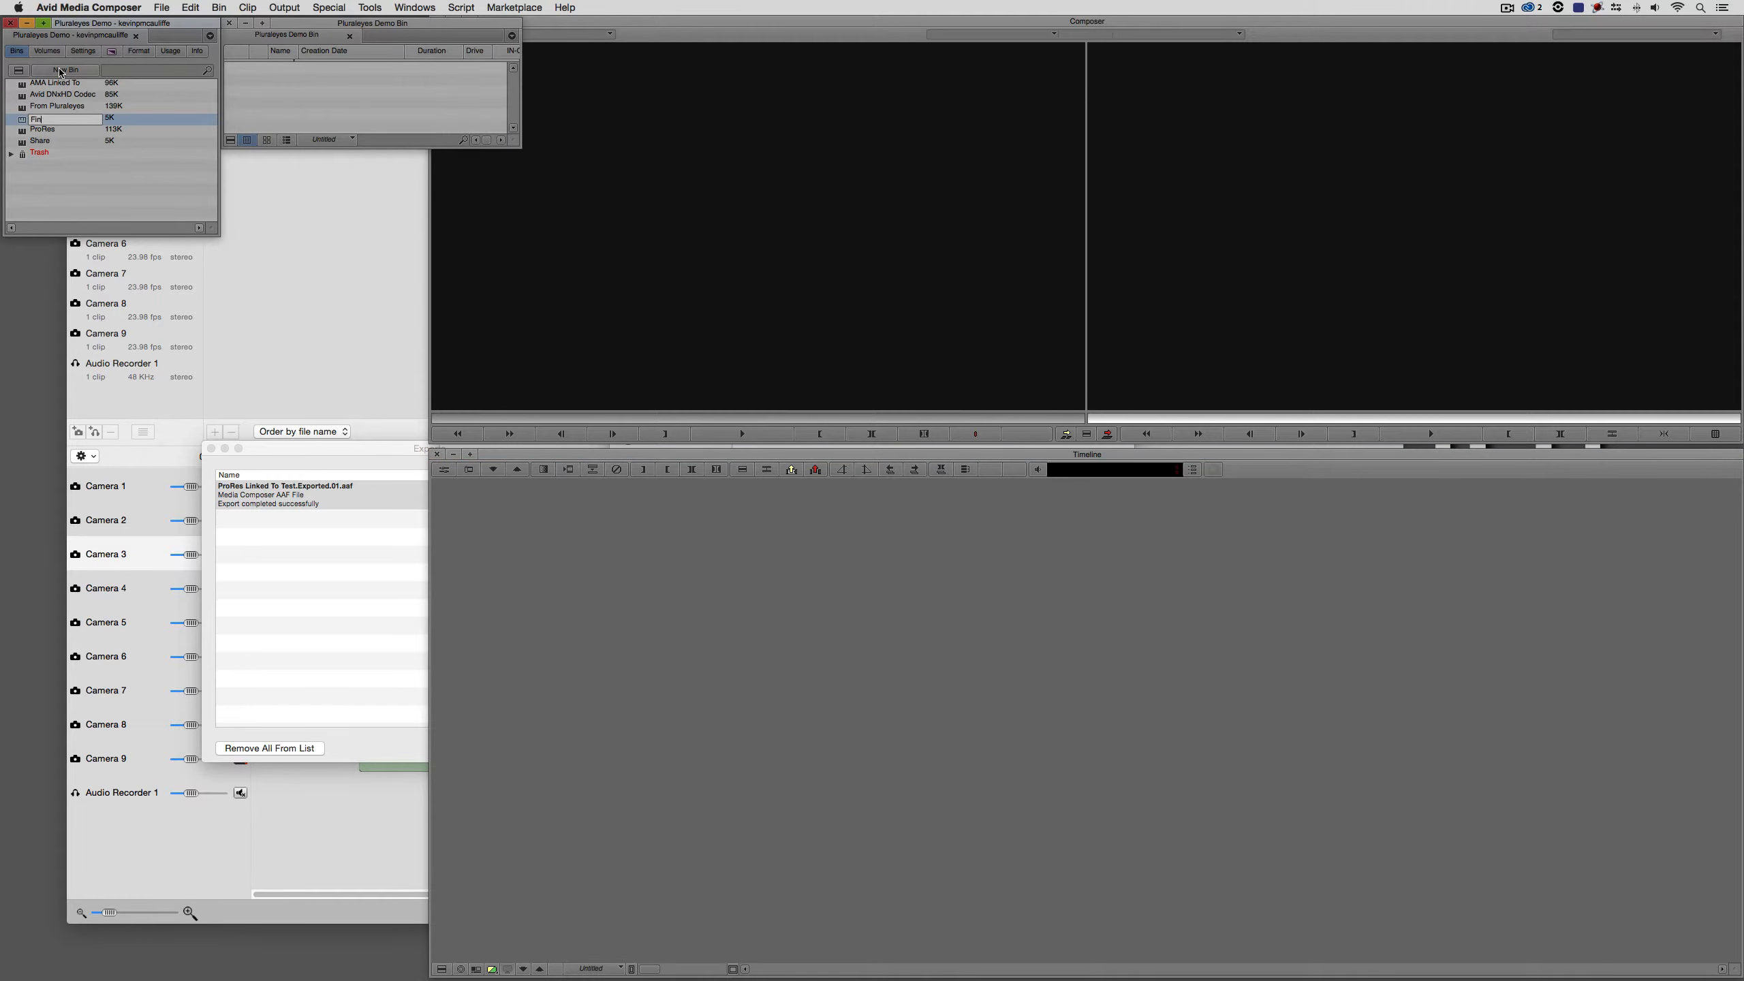
pyautogui.write('al')
pyautogui.press('Return')
# Import ProRes Linked To Test.Exported.01.aaf from the Final For Media Composer folder on the Desktop into the Final bin
pyautogui.rightClick(292, 86)
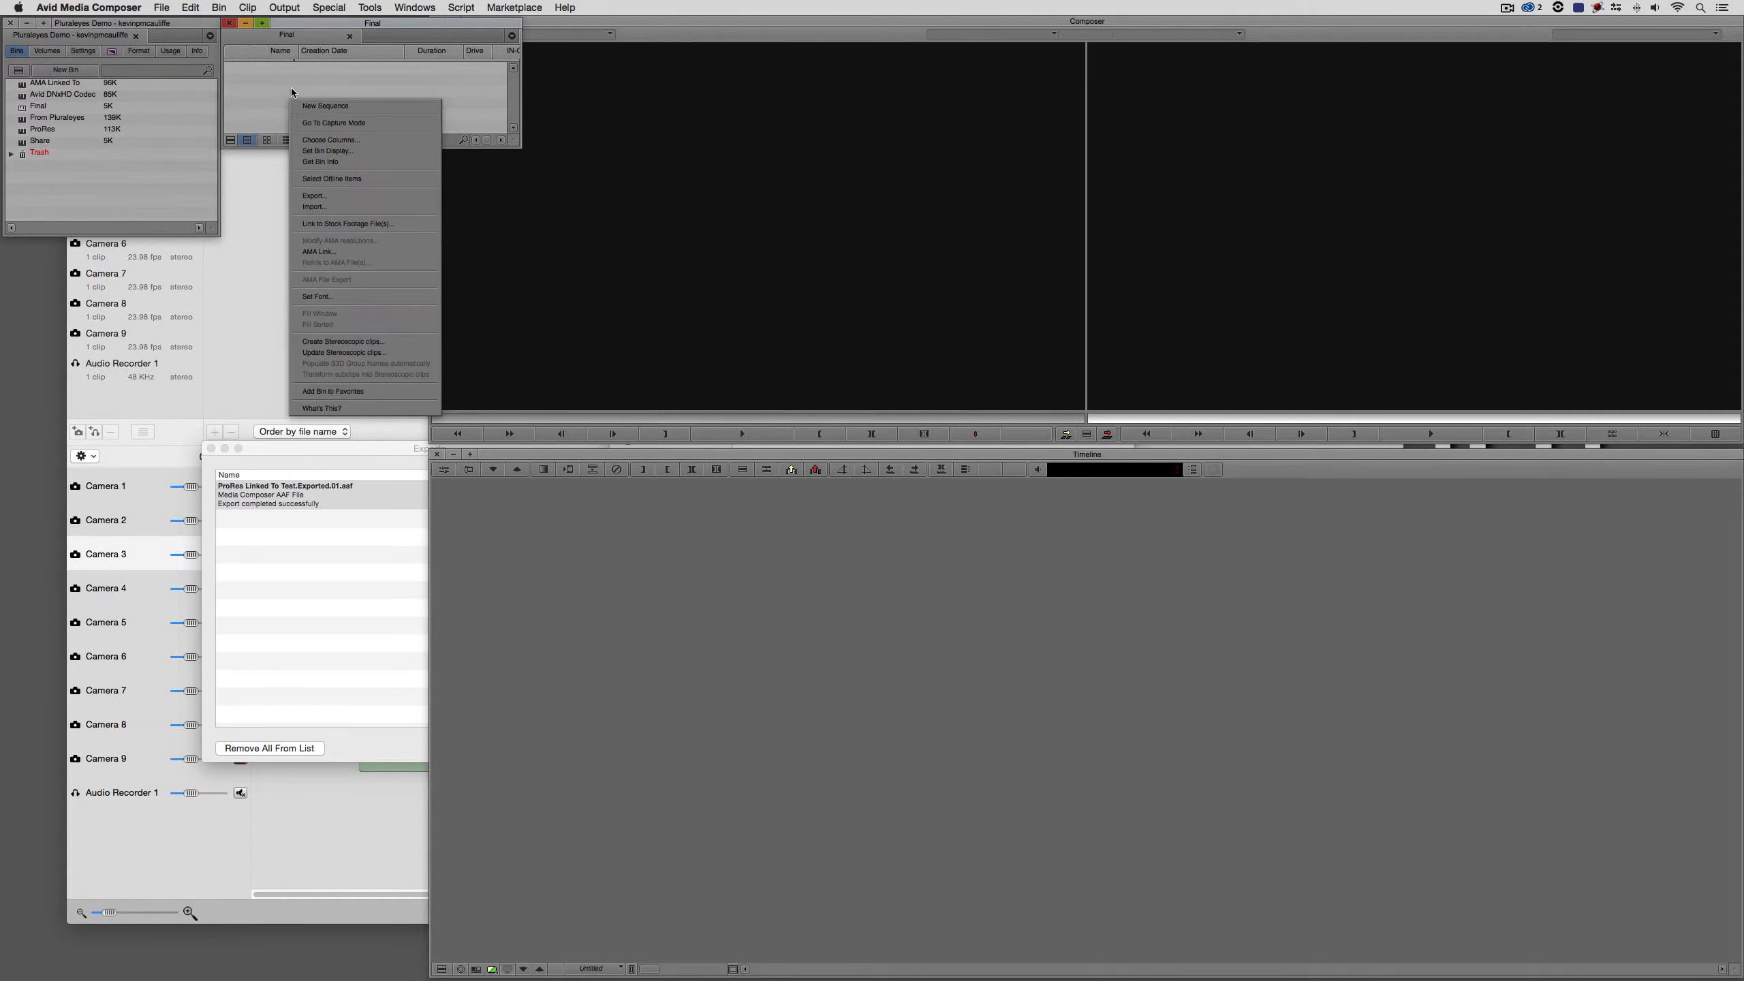
pyautogui.click(329, 205)
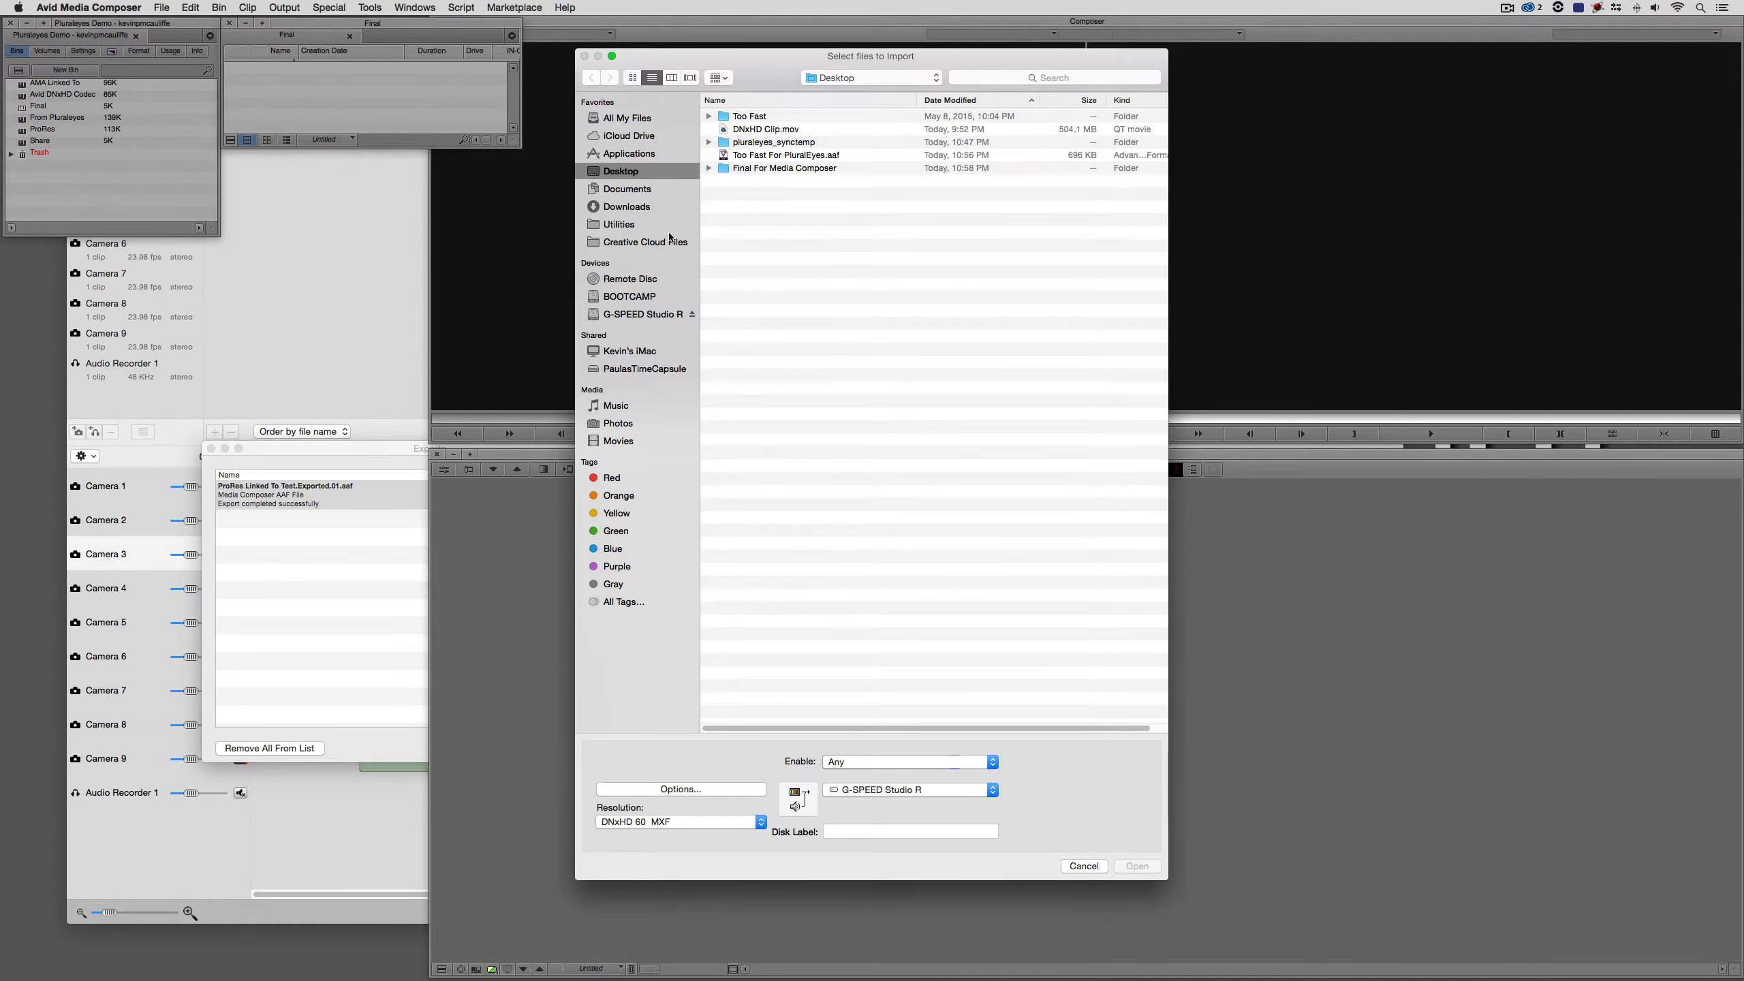
pyautogui.doubleClick(760, 169)
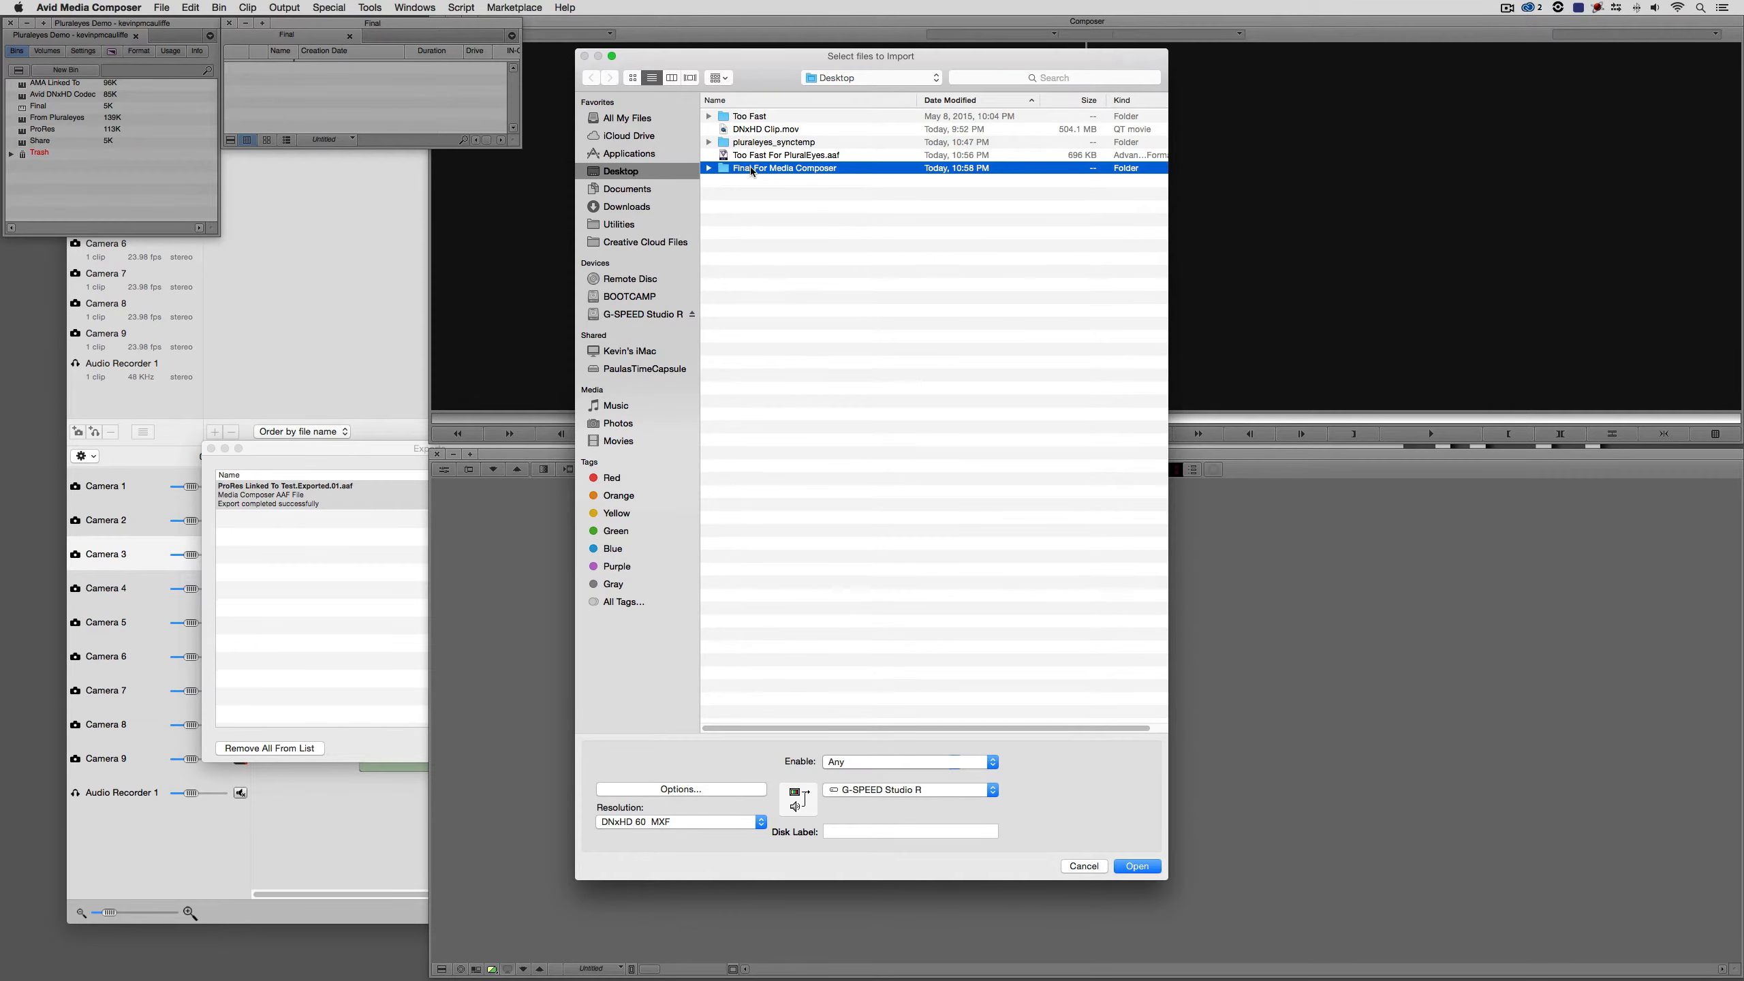
pyautogui.click(760, 130)
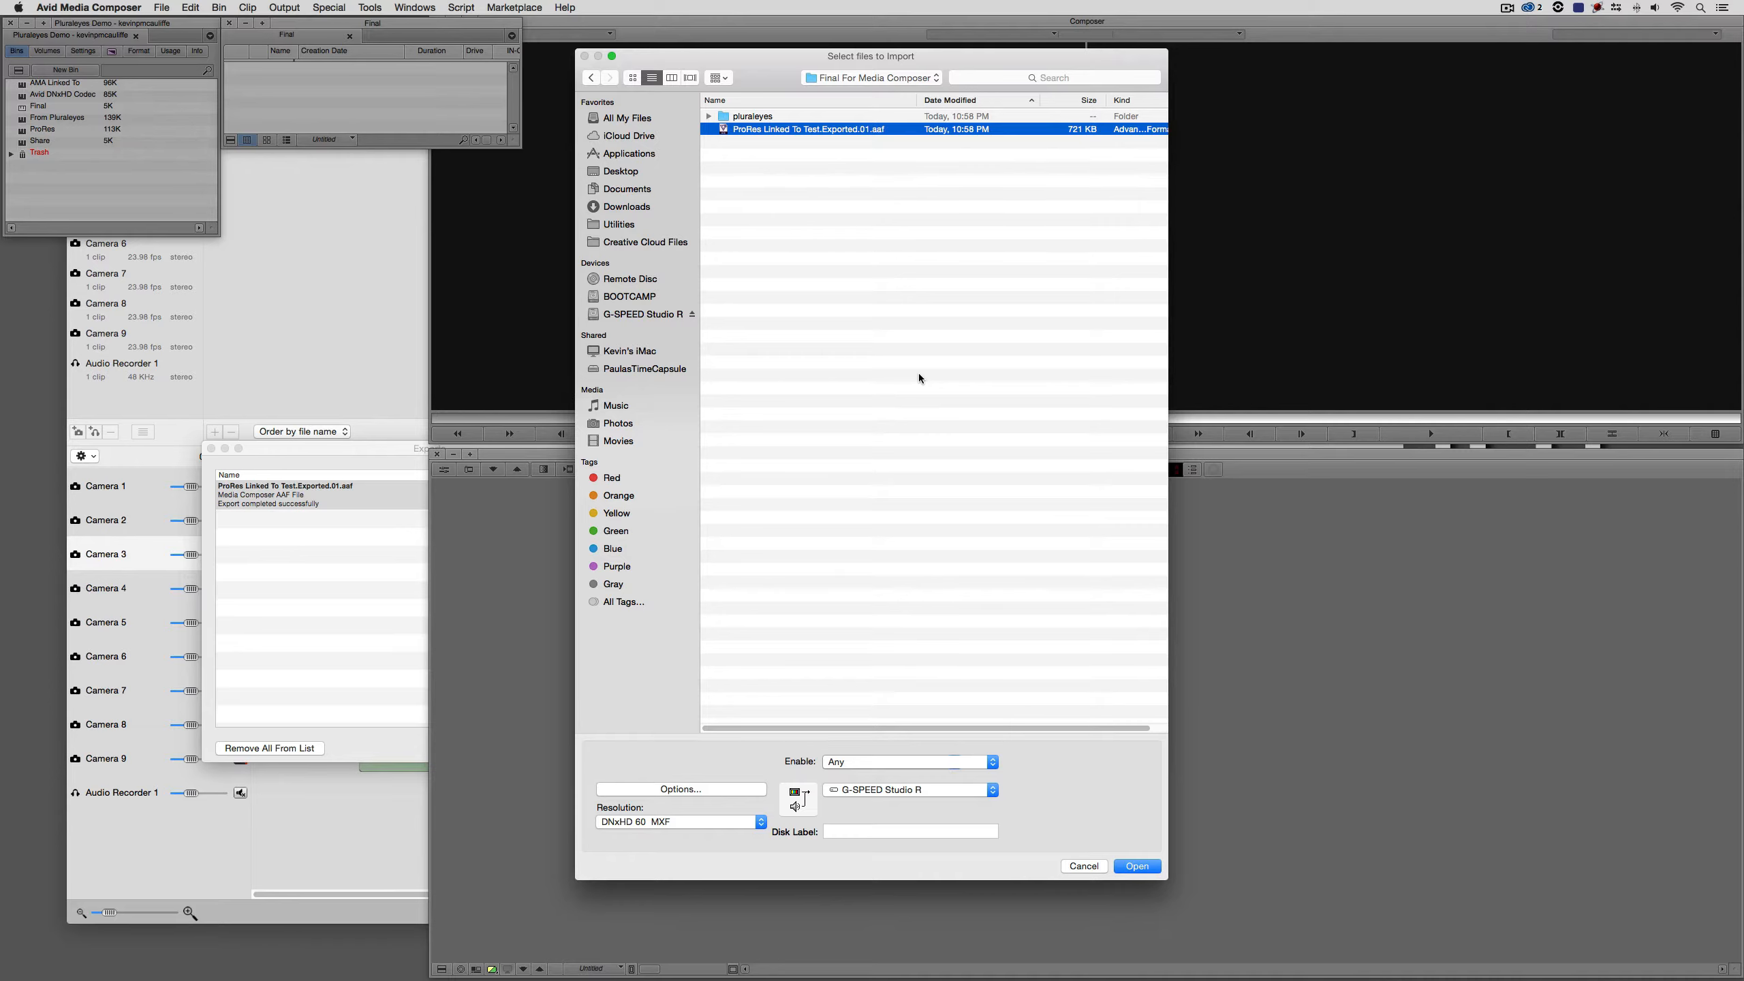
pyautogui.click(1139, 866)
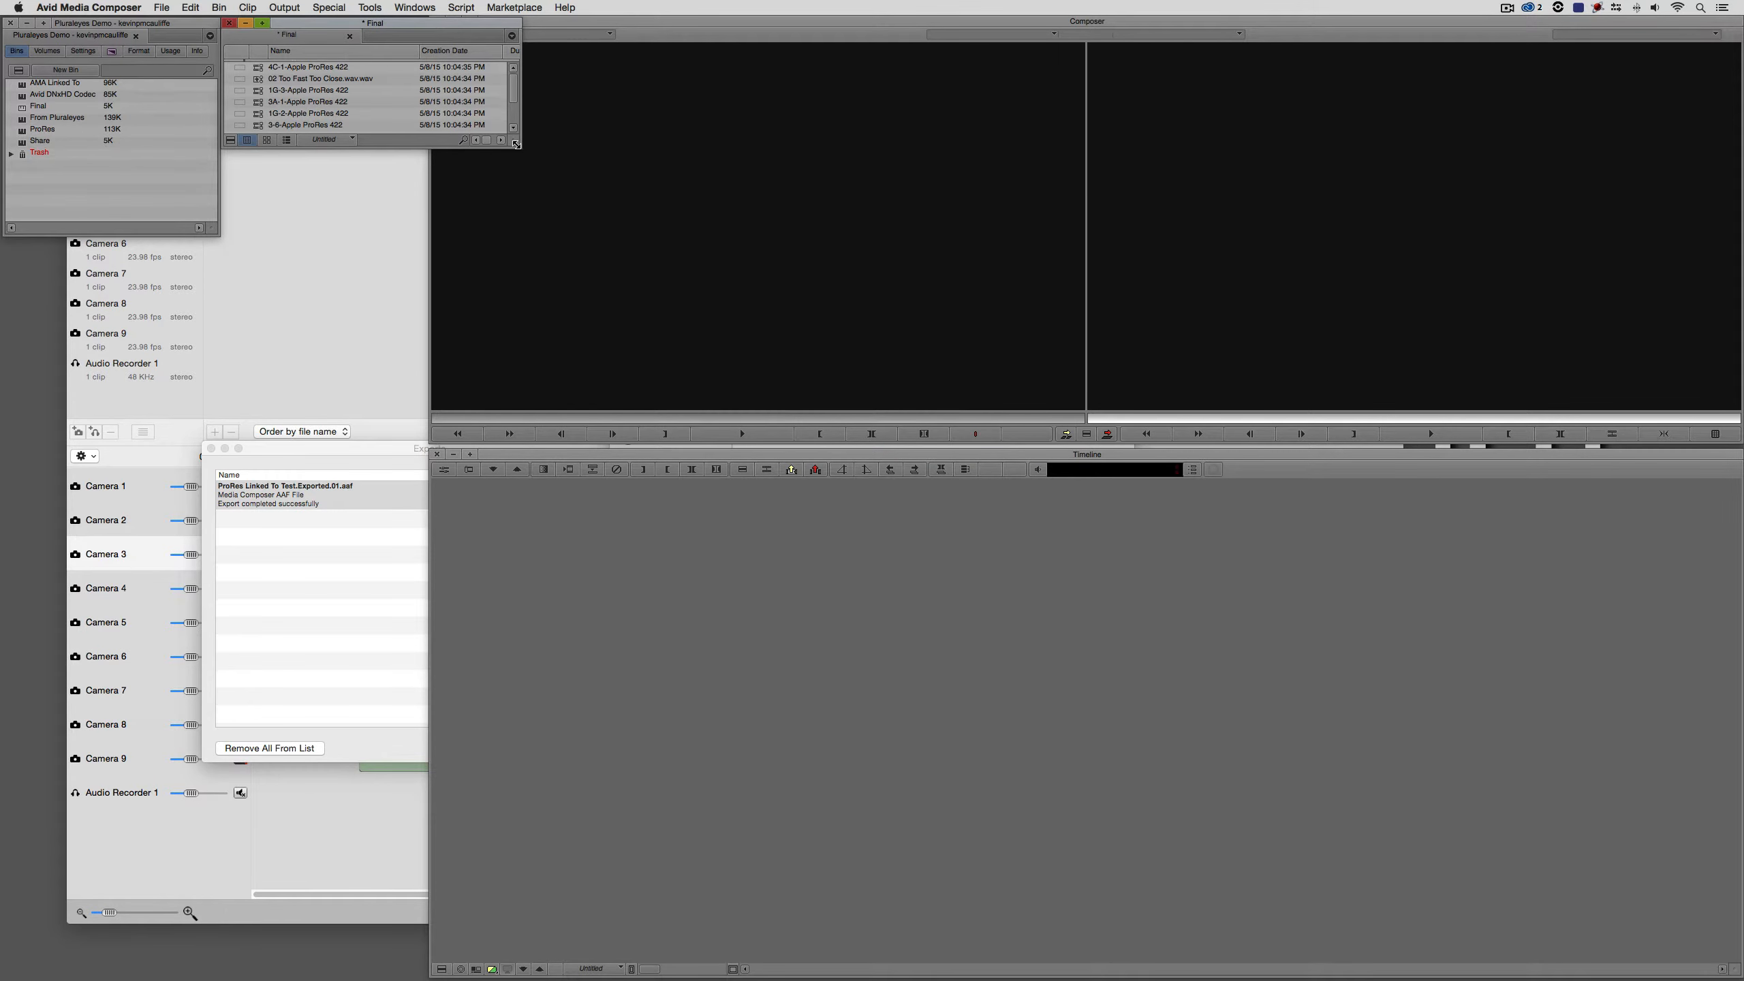
# Enlarge the Final bin, load the synced sequence and park the playhead at the start of the 02 Too Fast Too Close.wav audio
pyautogui.moveTo(516, 144); pyautogui.dragTo(427, 348)
pyautogui.doubleClick(337, 171)
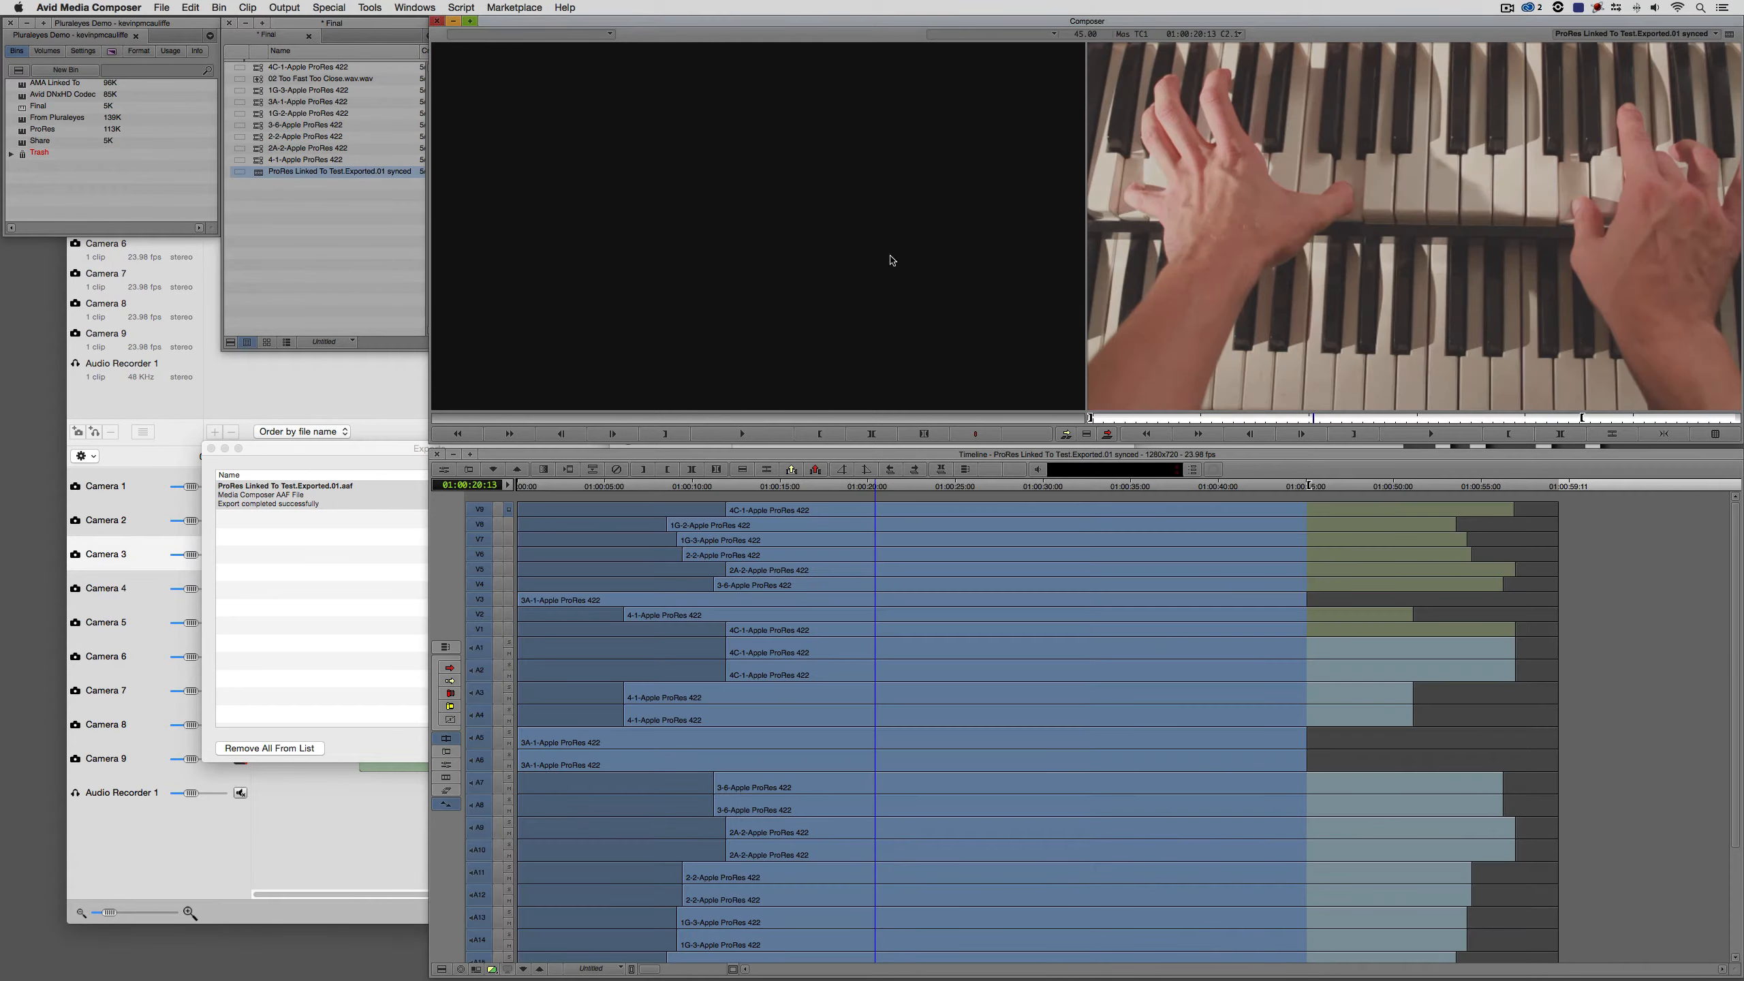
pyautogui.moveTo(873, 632)
pyautogui.mouseDown()
pyautogui.moveTo(732, 635)
pyautogui.moveTo(985, 641)
pyautogui.moveTo(872, 644)
pyautogui.mouseUp()
pyautogui.scroll(-2, 838, 647)
pyautogui.scroll(-3, 840, 648)
pyautogui.press('a')
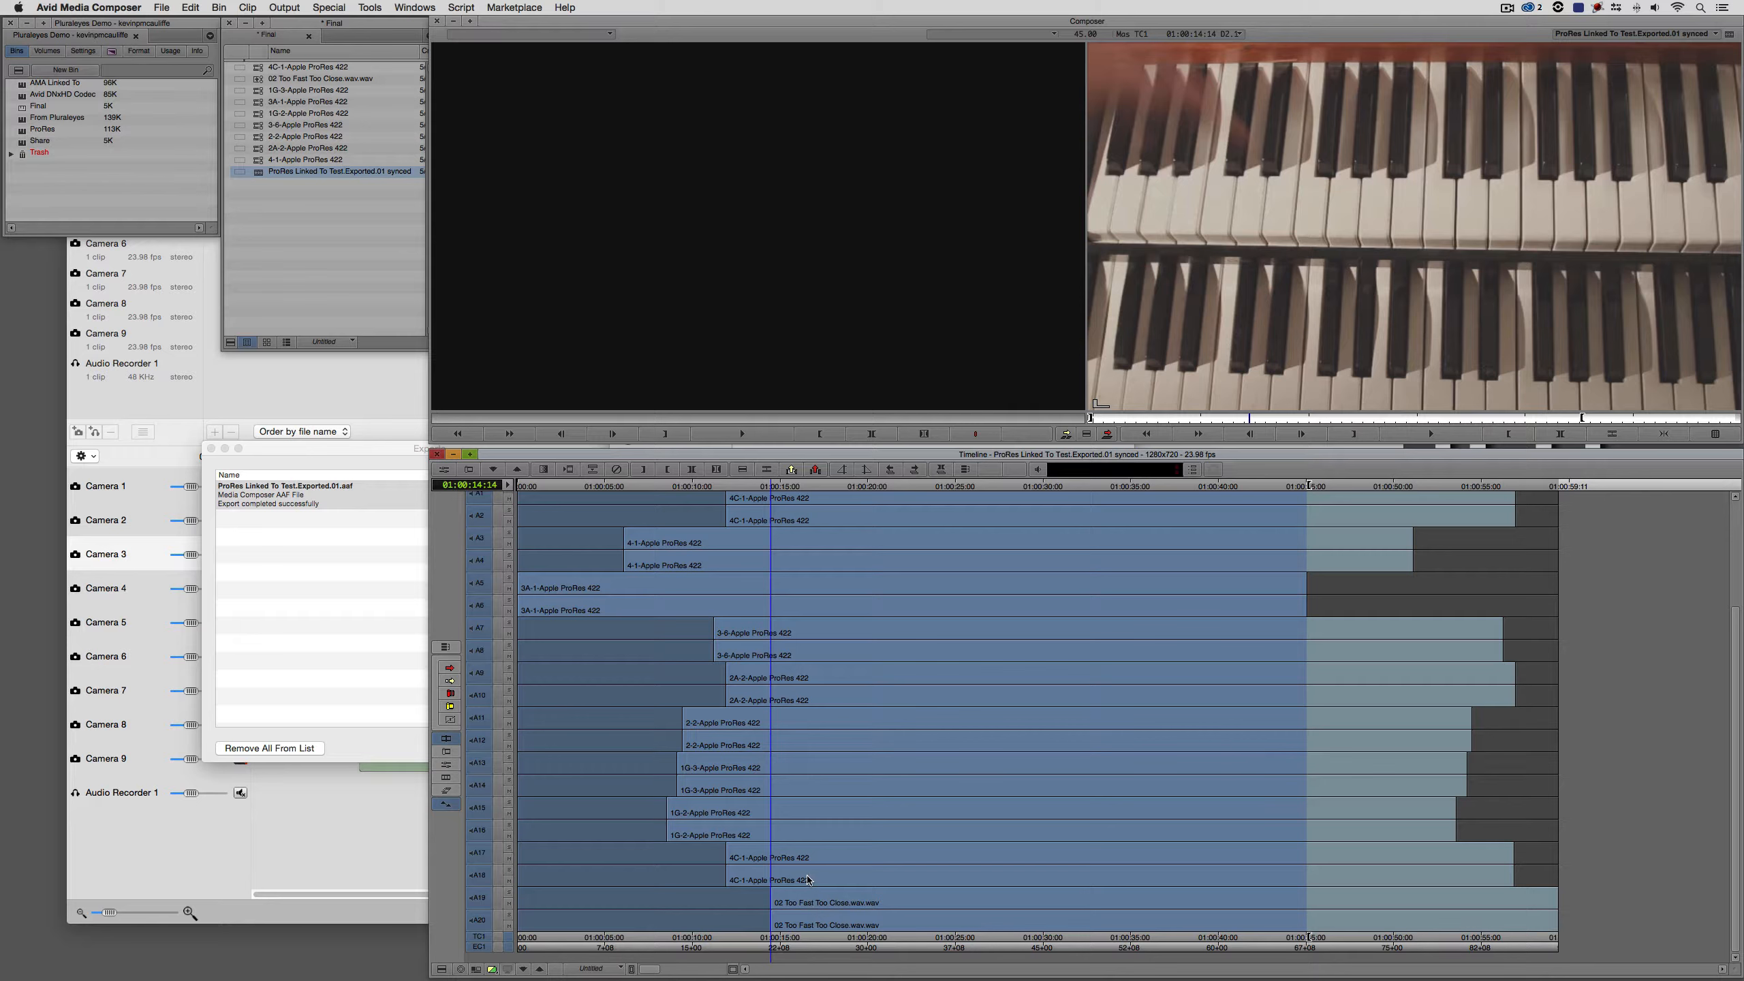
# Deselect all video and audio tracks of the synced sequence
pyautogui.scroll(4, 809, 880)
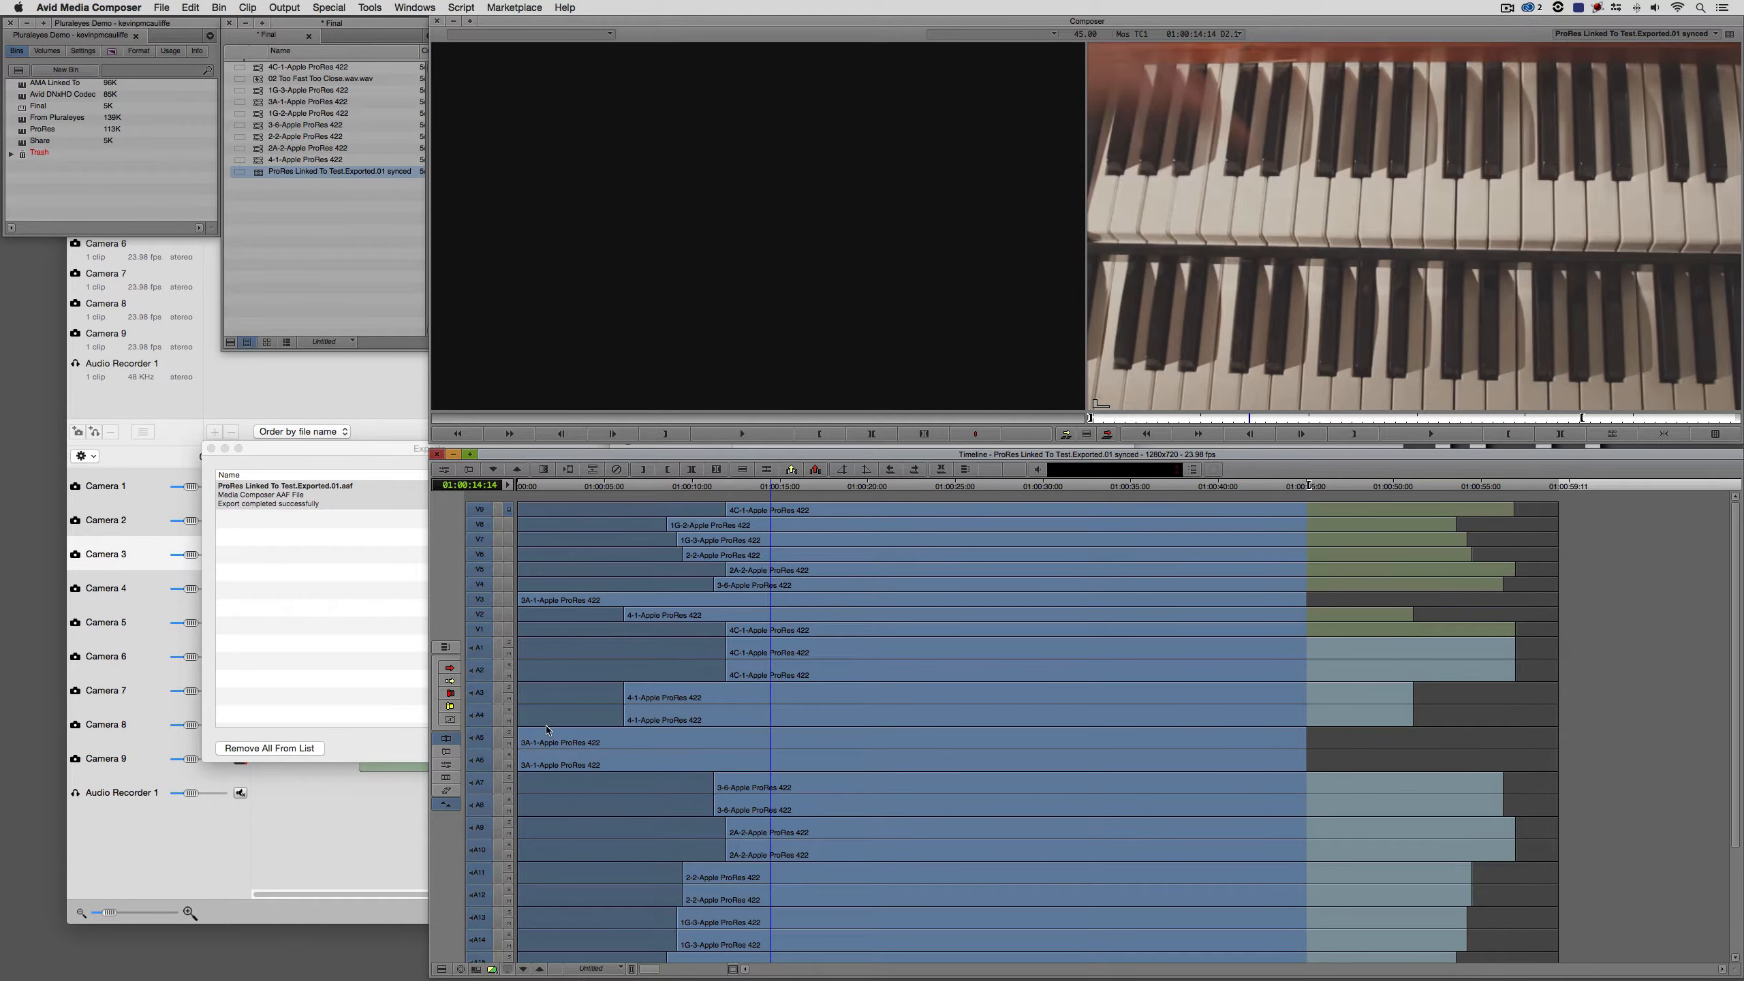
pyautogui.moveTo(482, 510); pyautogui.dragTo(484, 963)
pyautogui.scroll(-4, 519, 830)
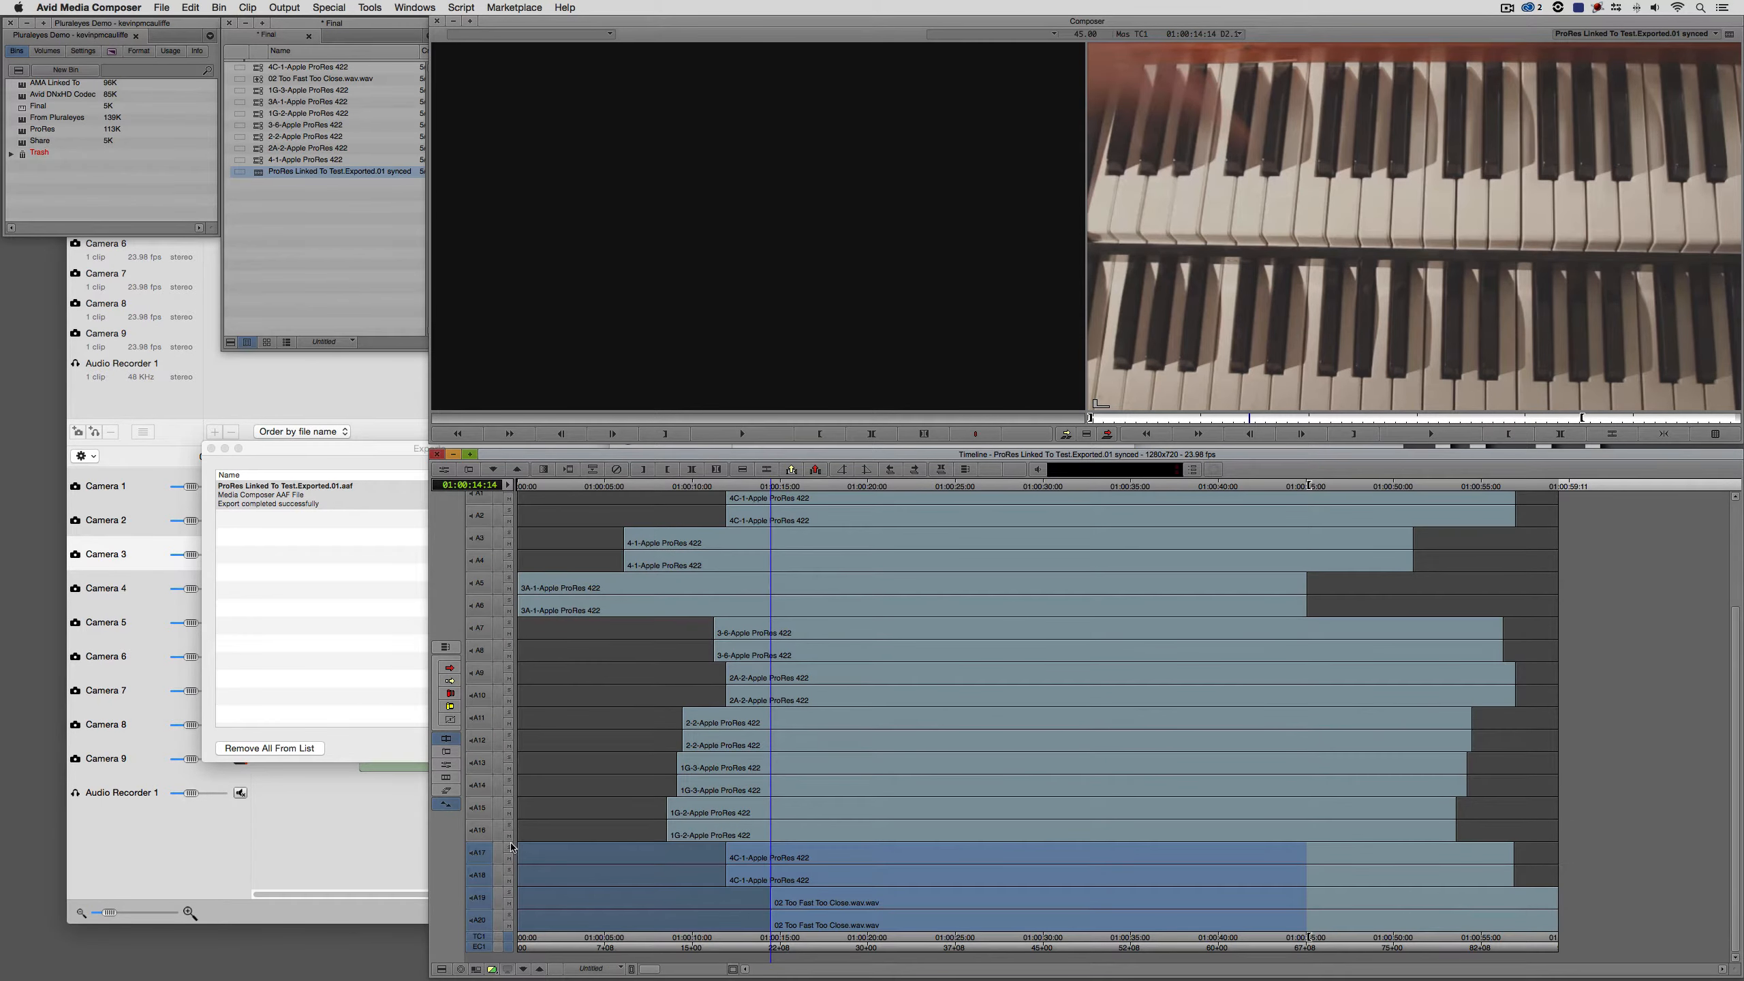
pyautogui.moveTo(485, 852); pyautogui.dragTo(490, 930)
pyautogui.scroll(4, 515, 882)
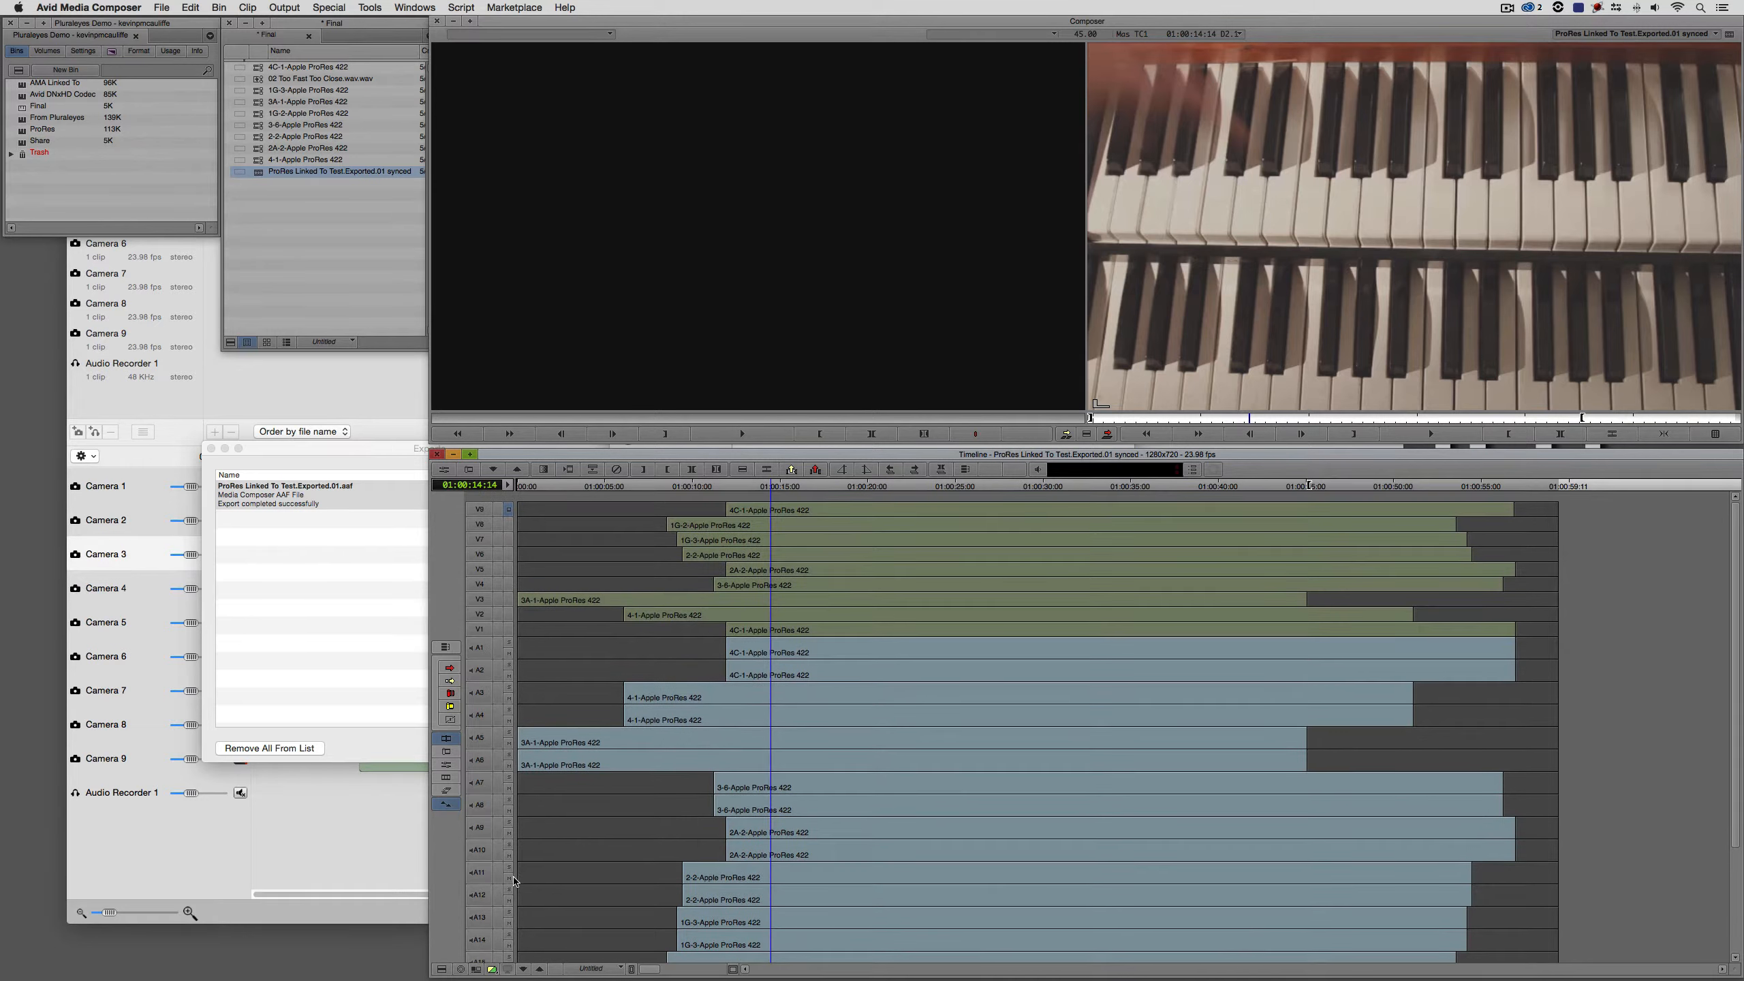
# Match frame the clips on V1, V2 and V3 one track at a time to mark their inpoints at the master audio's start
pyautogui.click(479, 630)
pyautogui.press('n')
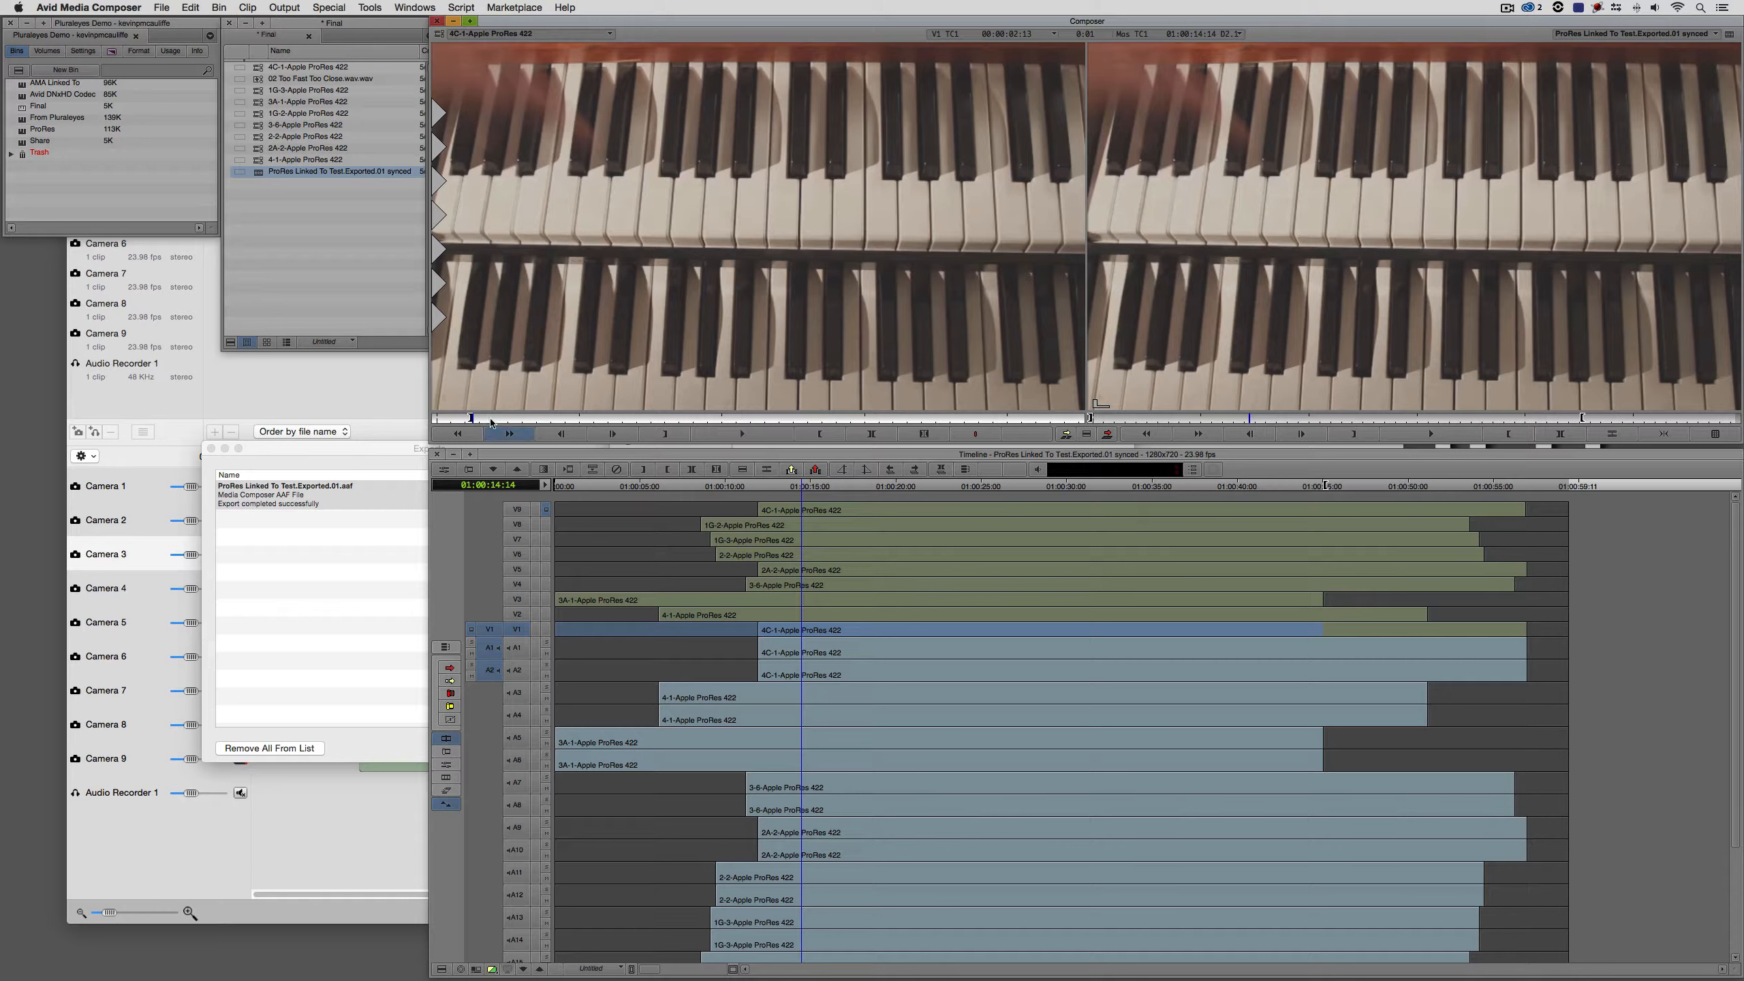
pyautogui.click(517, 616)
pyautogui.click(517, 631)
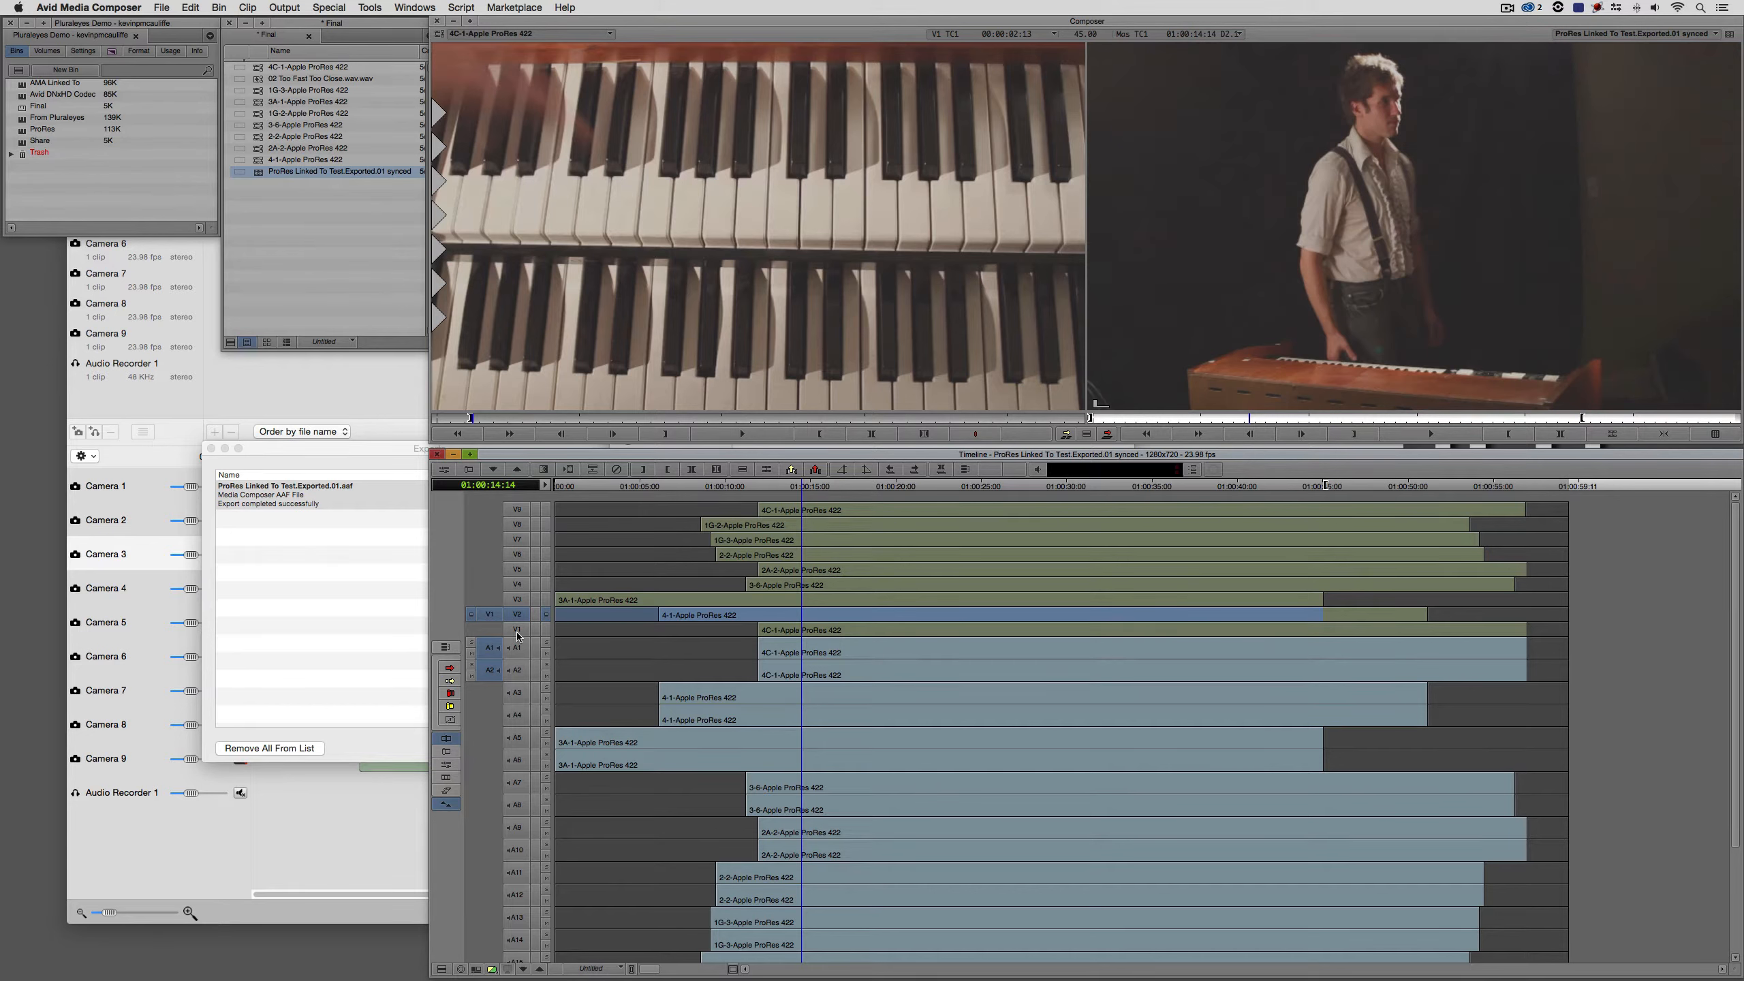
pyautogui.press('n')
pyautogui.click(523, 619)
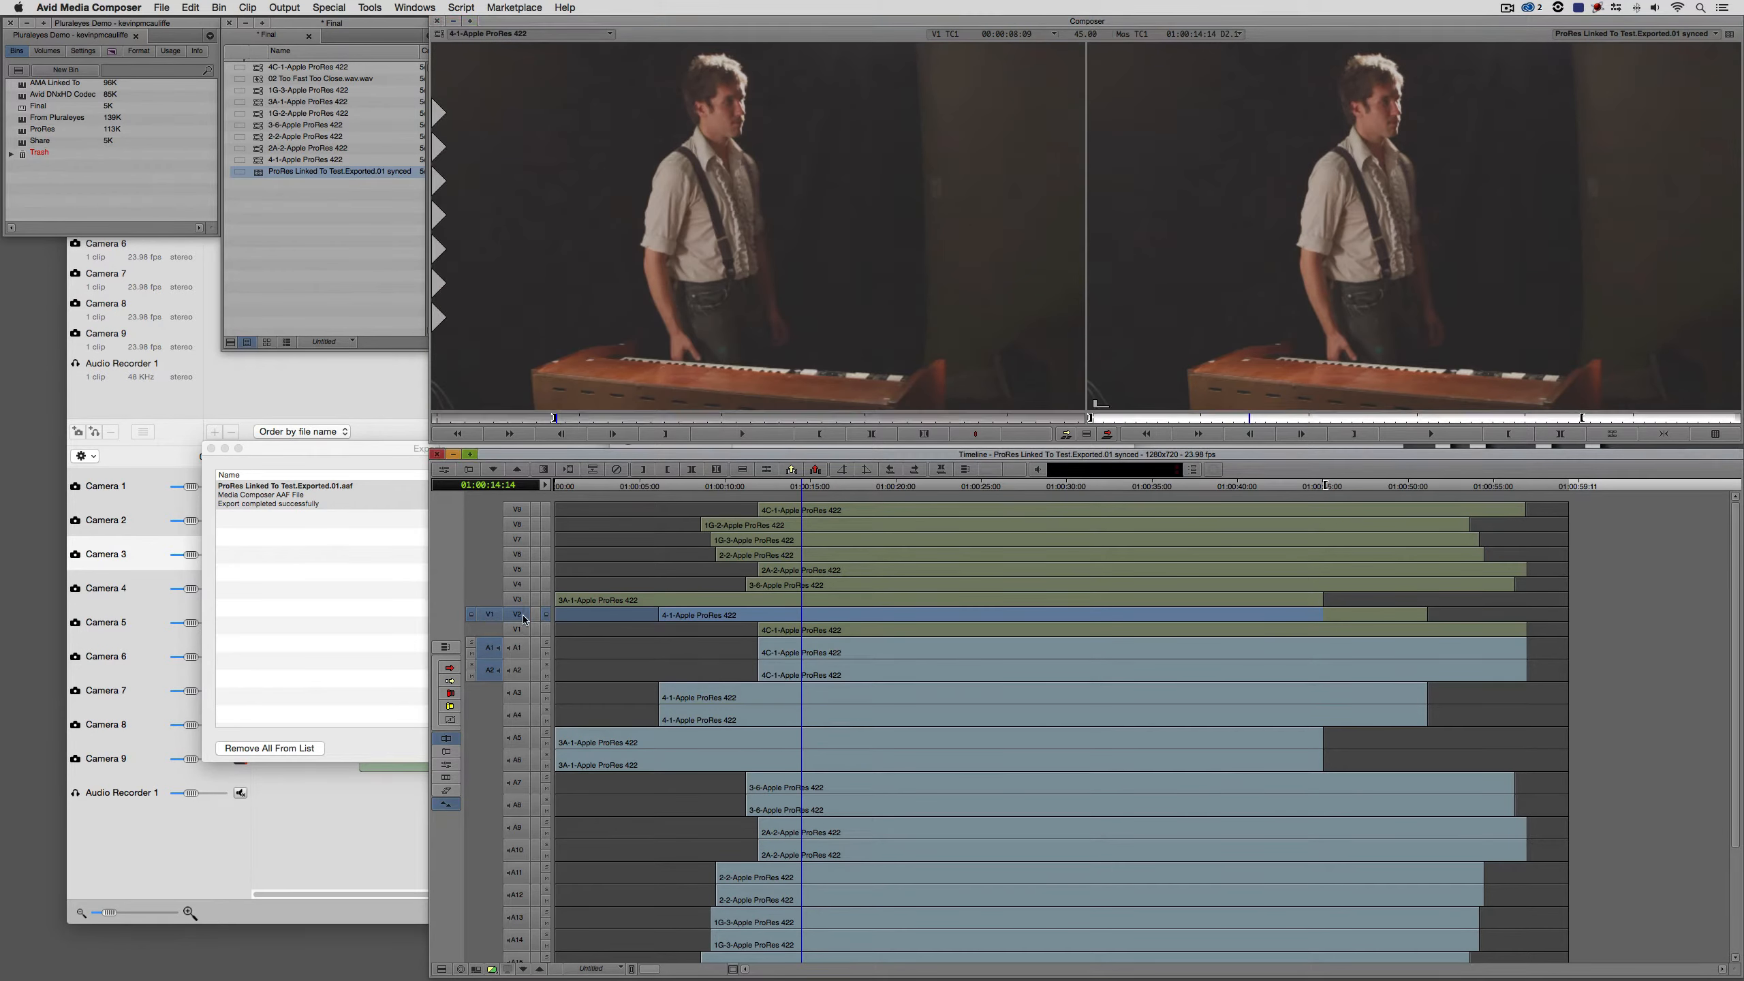
pyautogui.click(524, 619)
pyautogui.click(519, 600)
pyautogui.press('n')
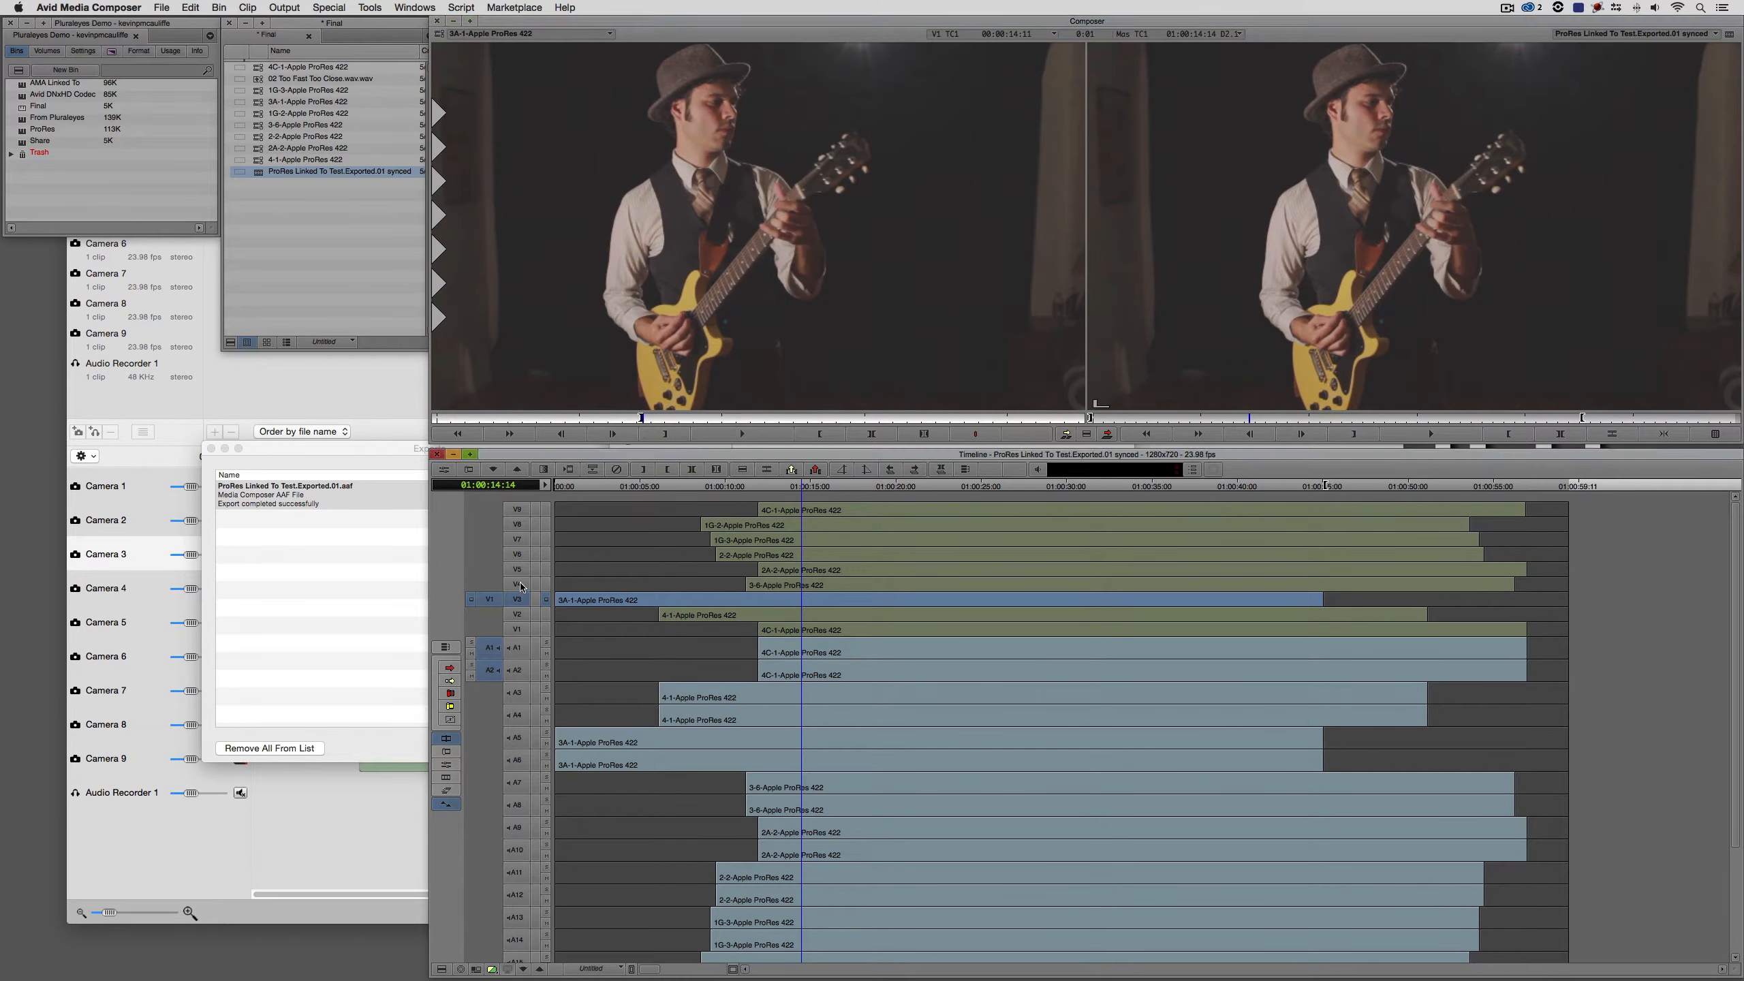
# Match frame the clips on V4, V5 and V6 one track at a time to mark their inpoints at the same frame
pyautogui.click(522, 585)
pyautogui.press('n')
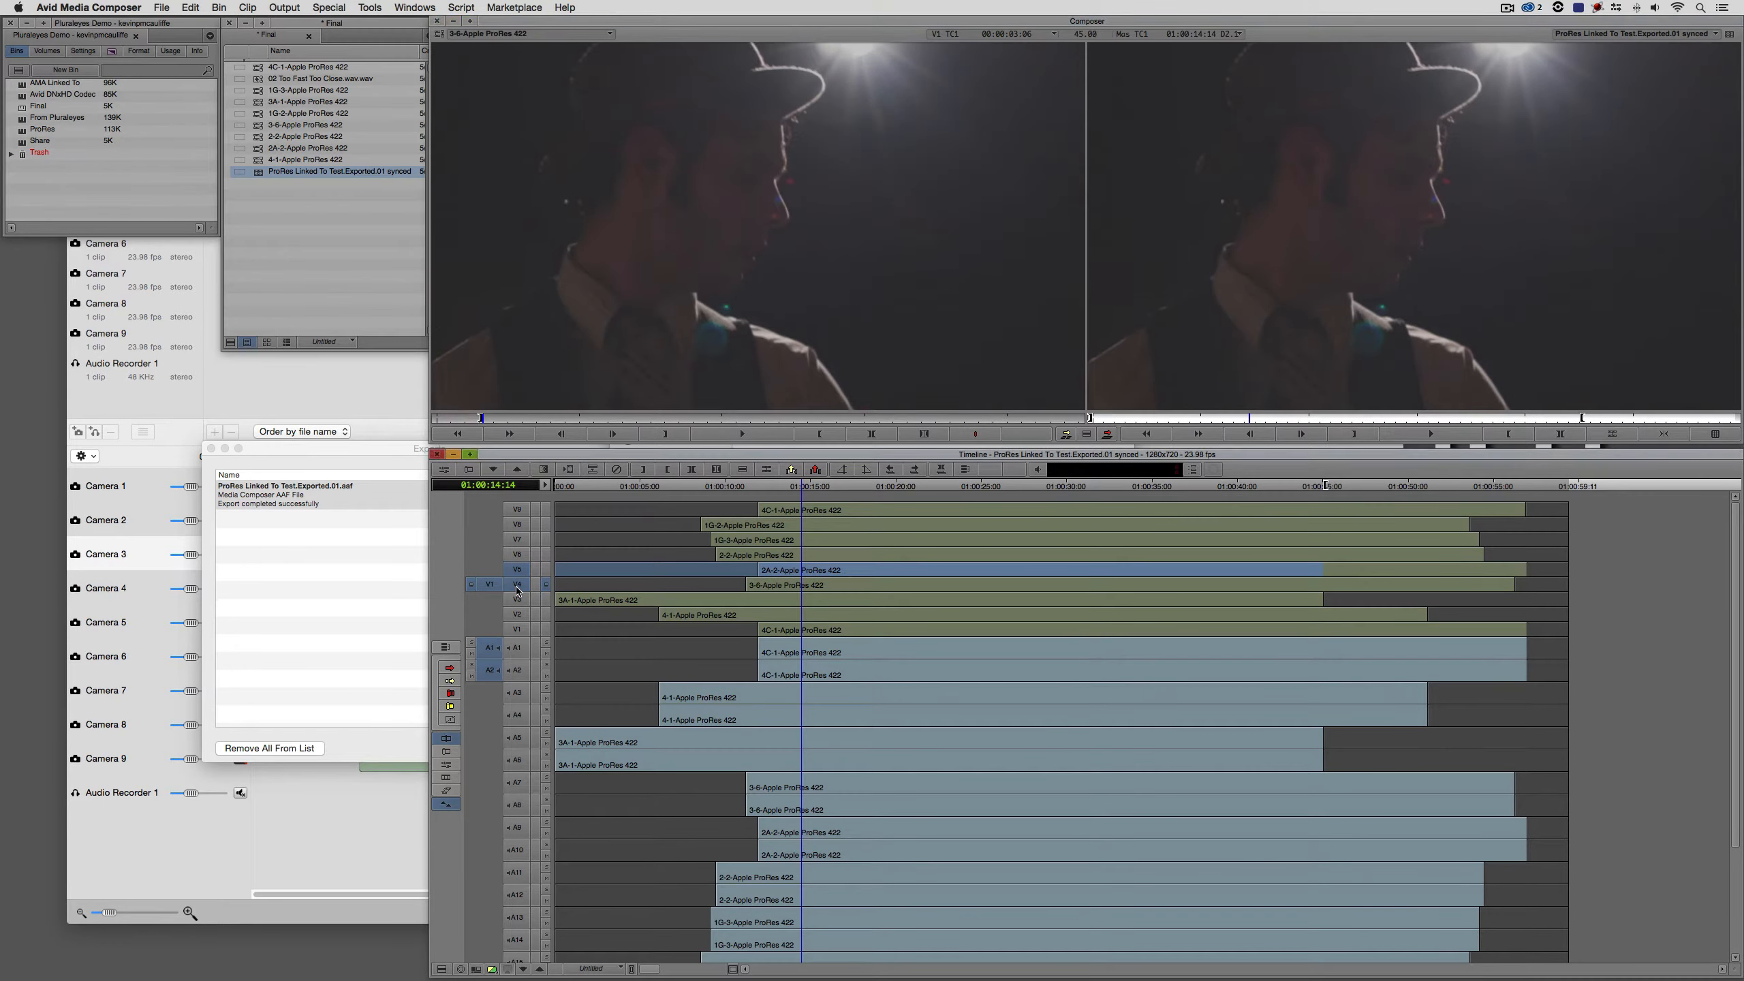
pyautogui.click(516, 588)
pyautogui.press('n')
pyautogui.click(517, 555)
pyautogui.click(515, 569)
pyautogui.press('n')
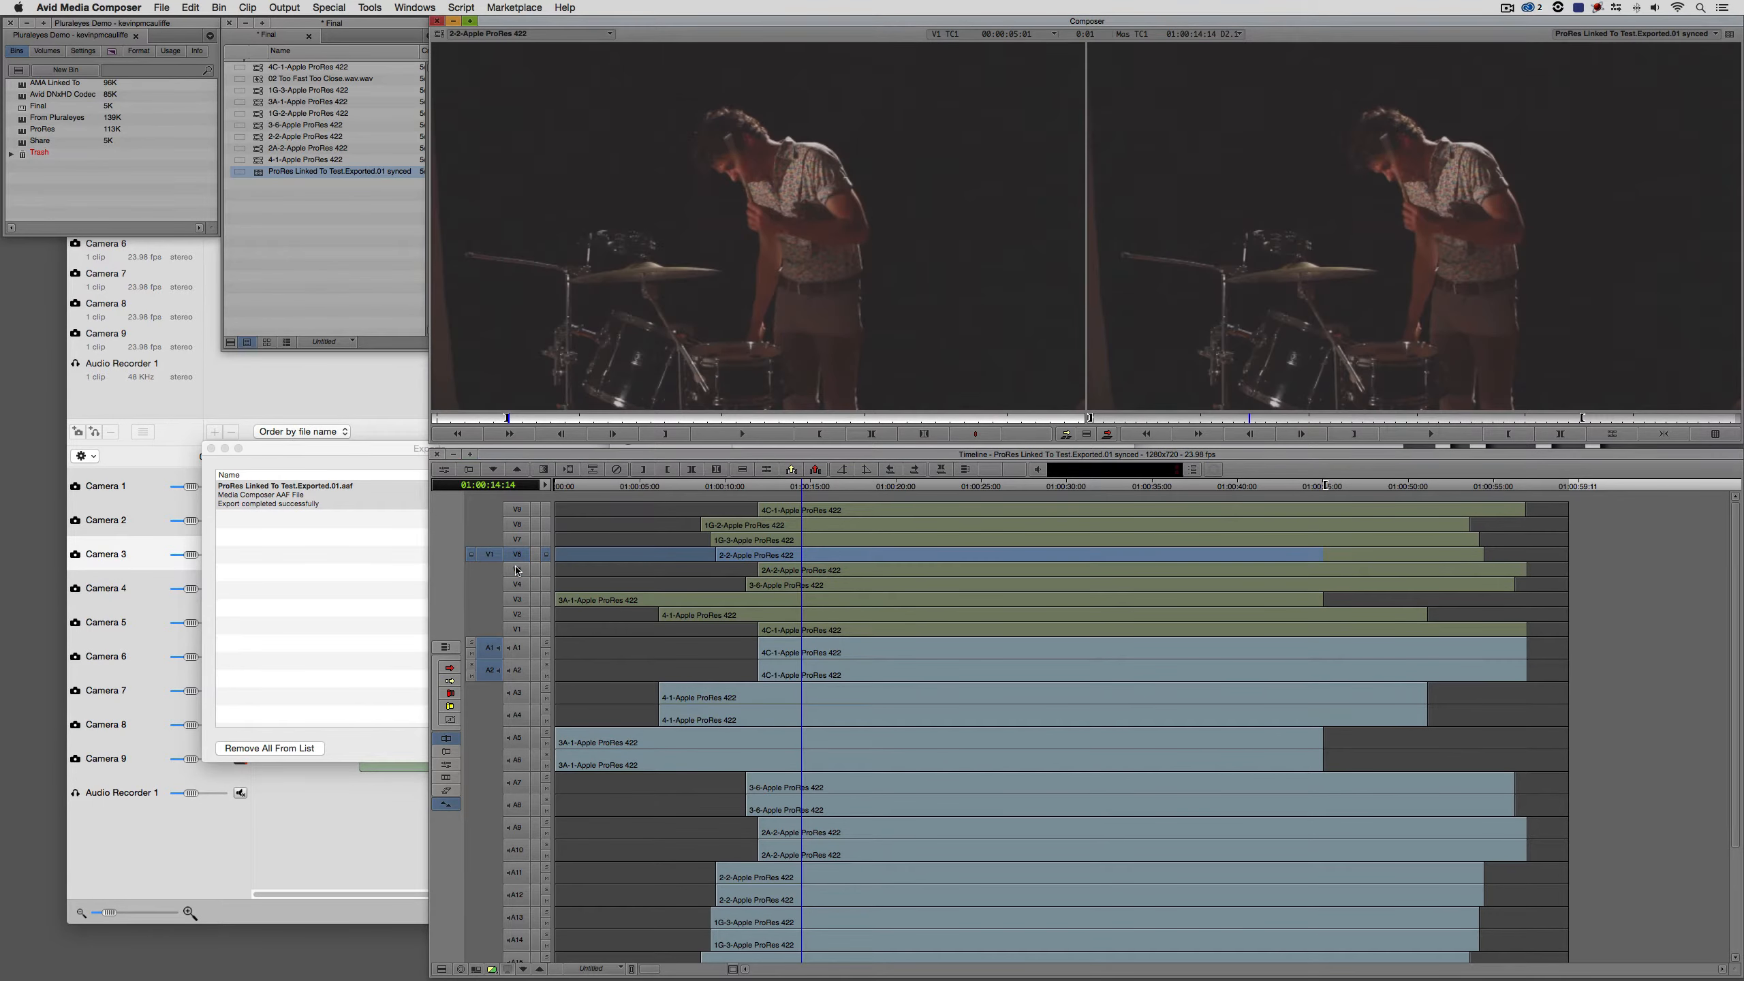
# Match frame the clips on V7, V8 and V9 one track at a time to mark their inpoints at the same frame
pyautogui.click(517, 540)
pyautogui.click(517, 555)
pyautogui.press('n')
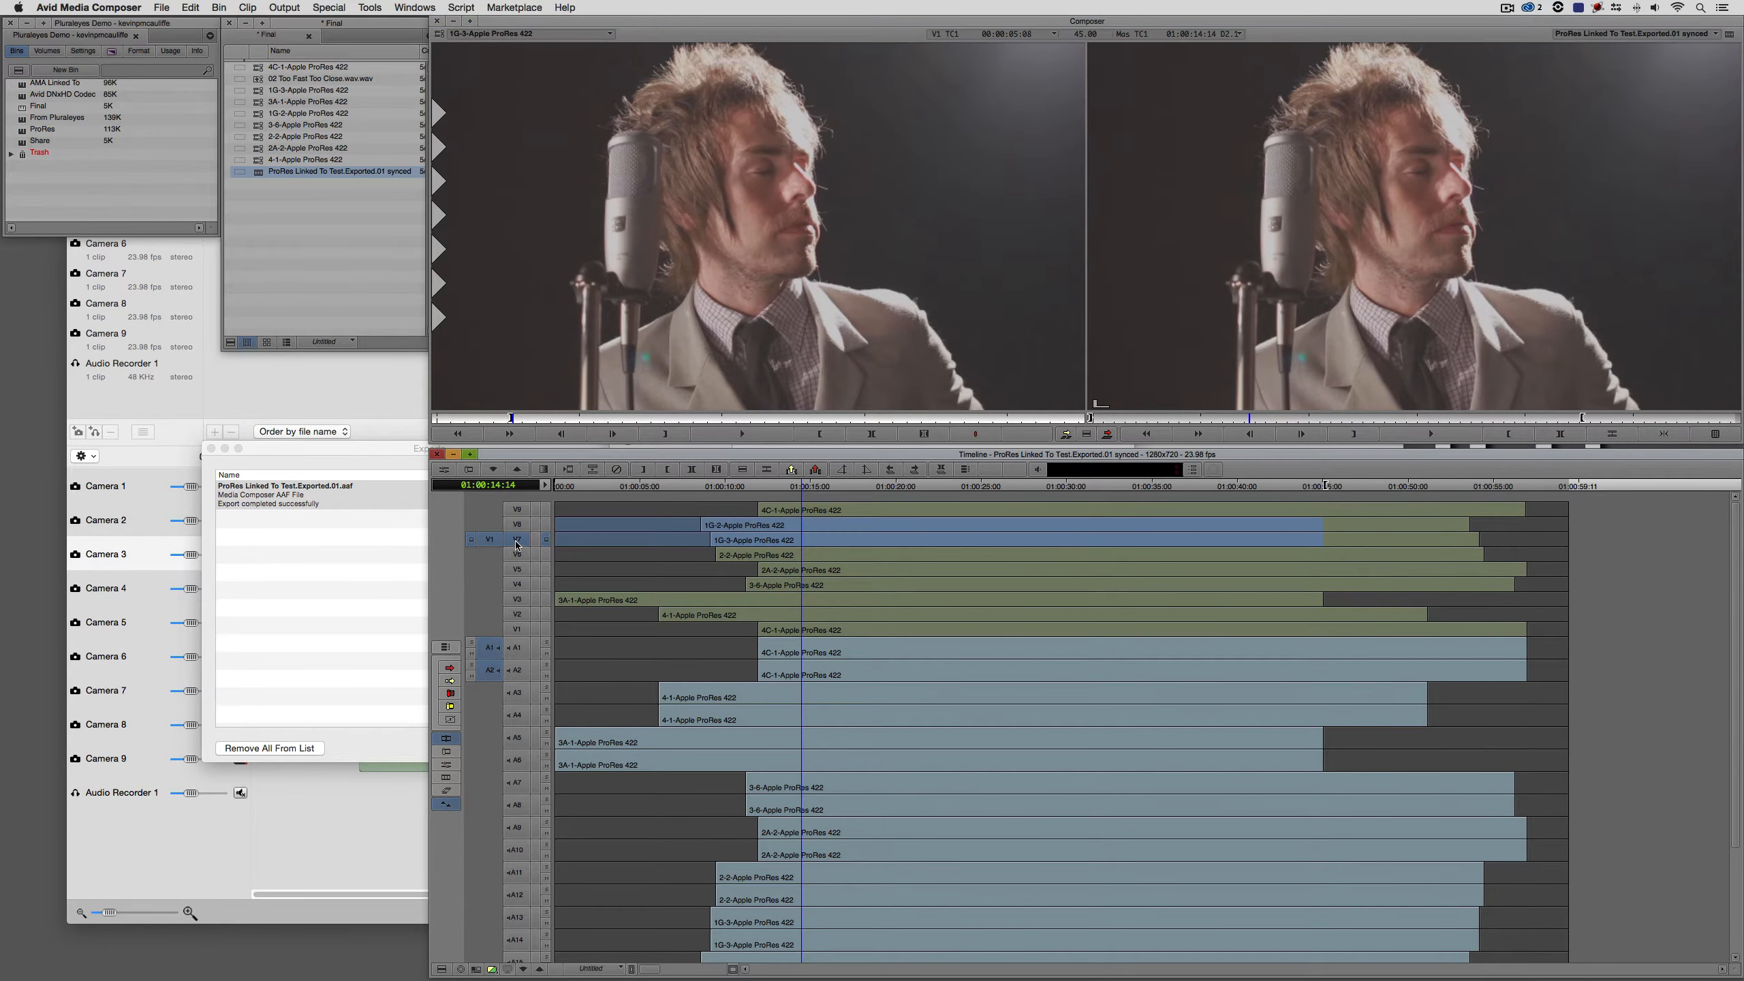
pyautogui.click(517, 540)
pyautogui.click(517, 525)
pyautogui.press('n')
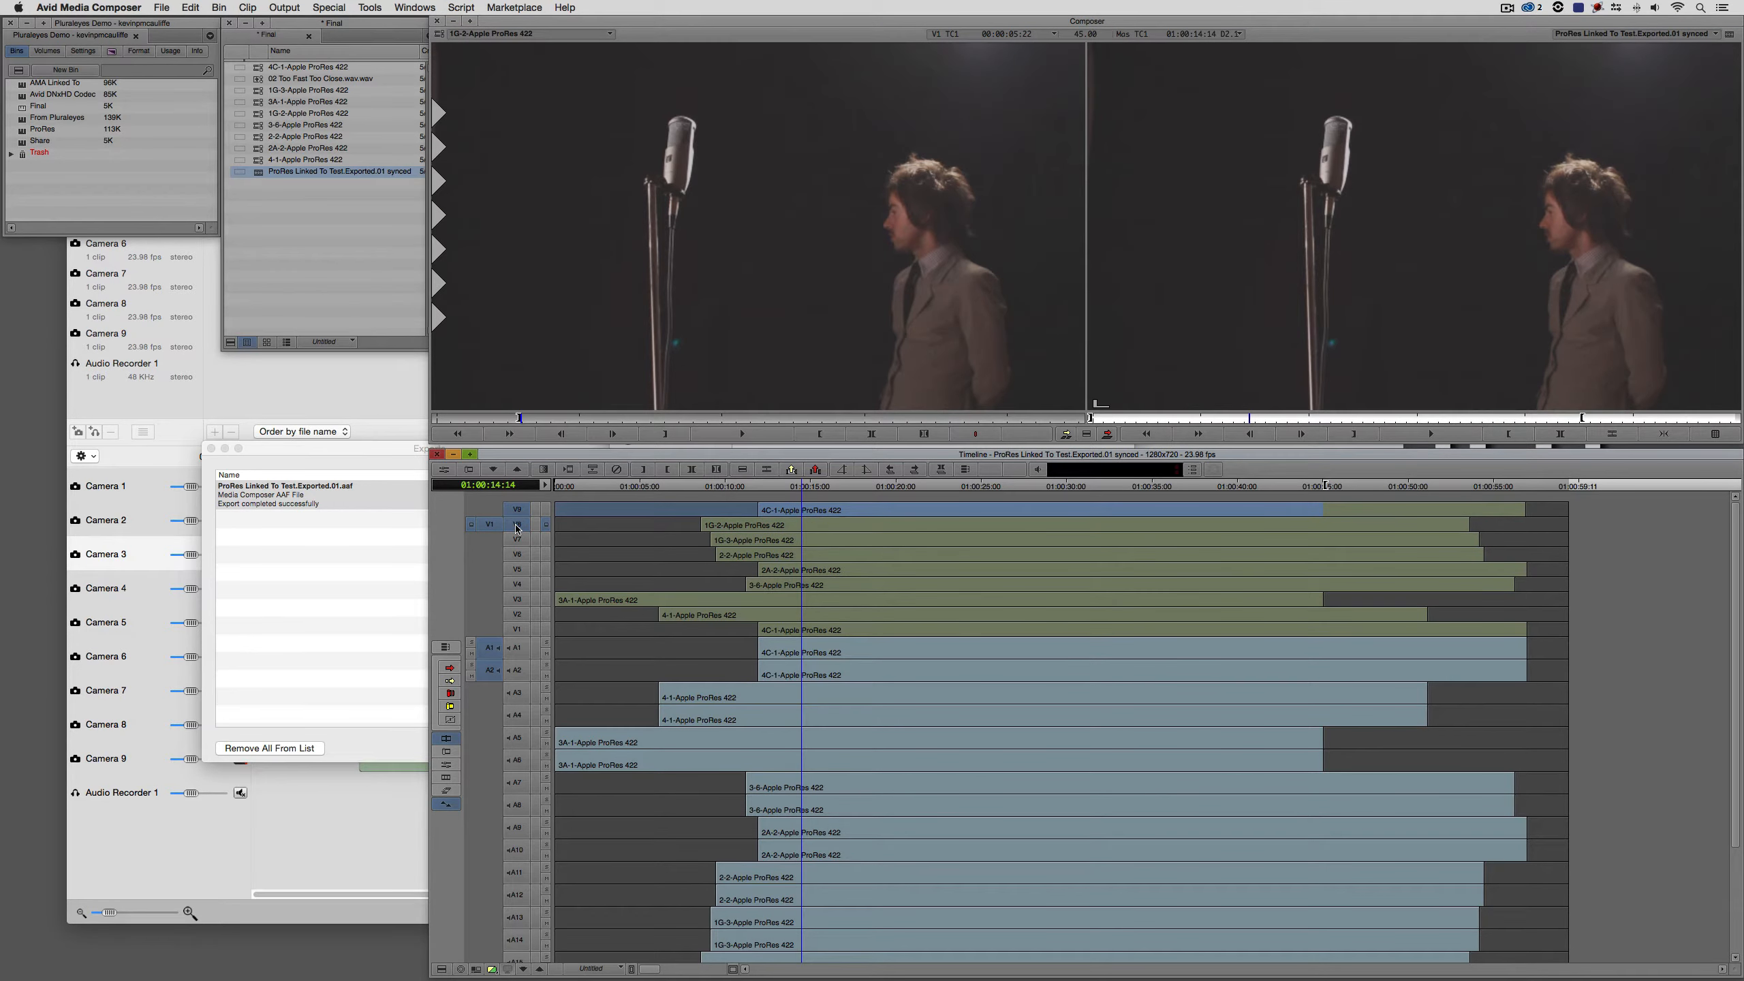
pyautogui.click(517, 525)
pyautogui.press('n')
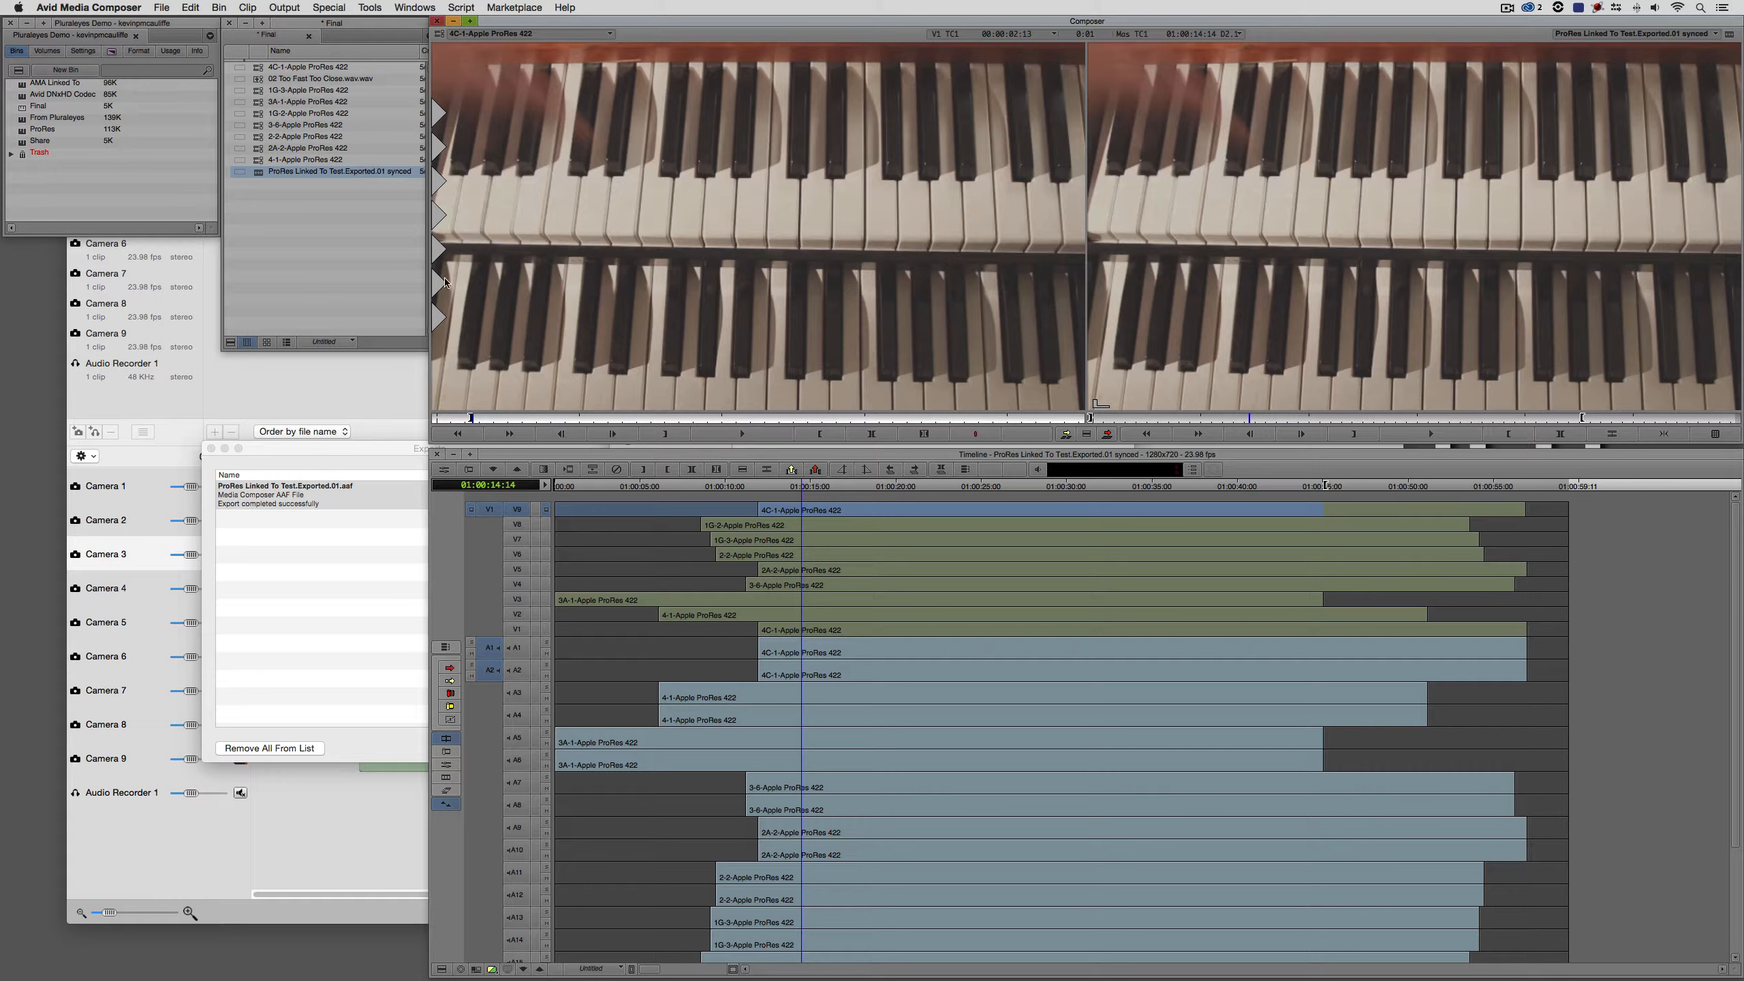
# Load clips 4-1, 2A-2, 2-2 and 3-6 from the Final bin to check their inpoints
pyautogui.doubleClick(258, 161)
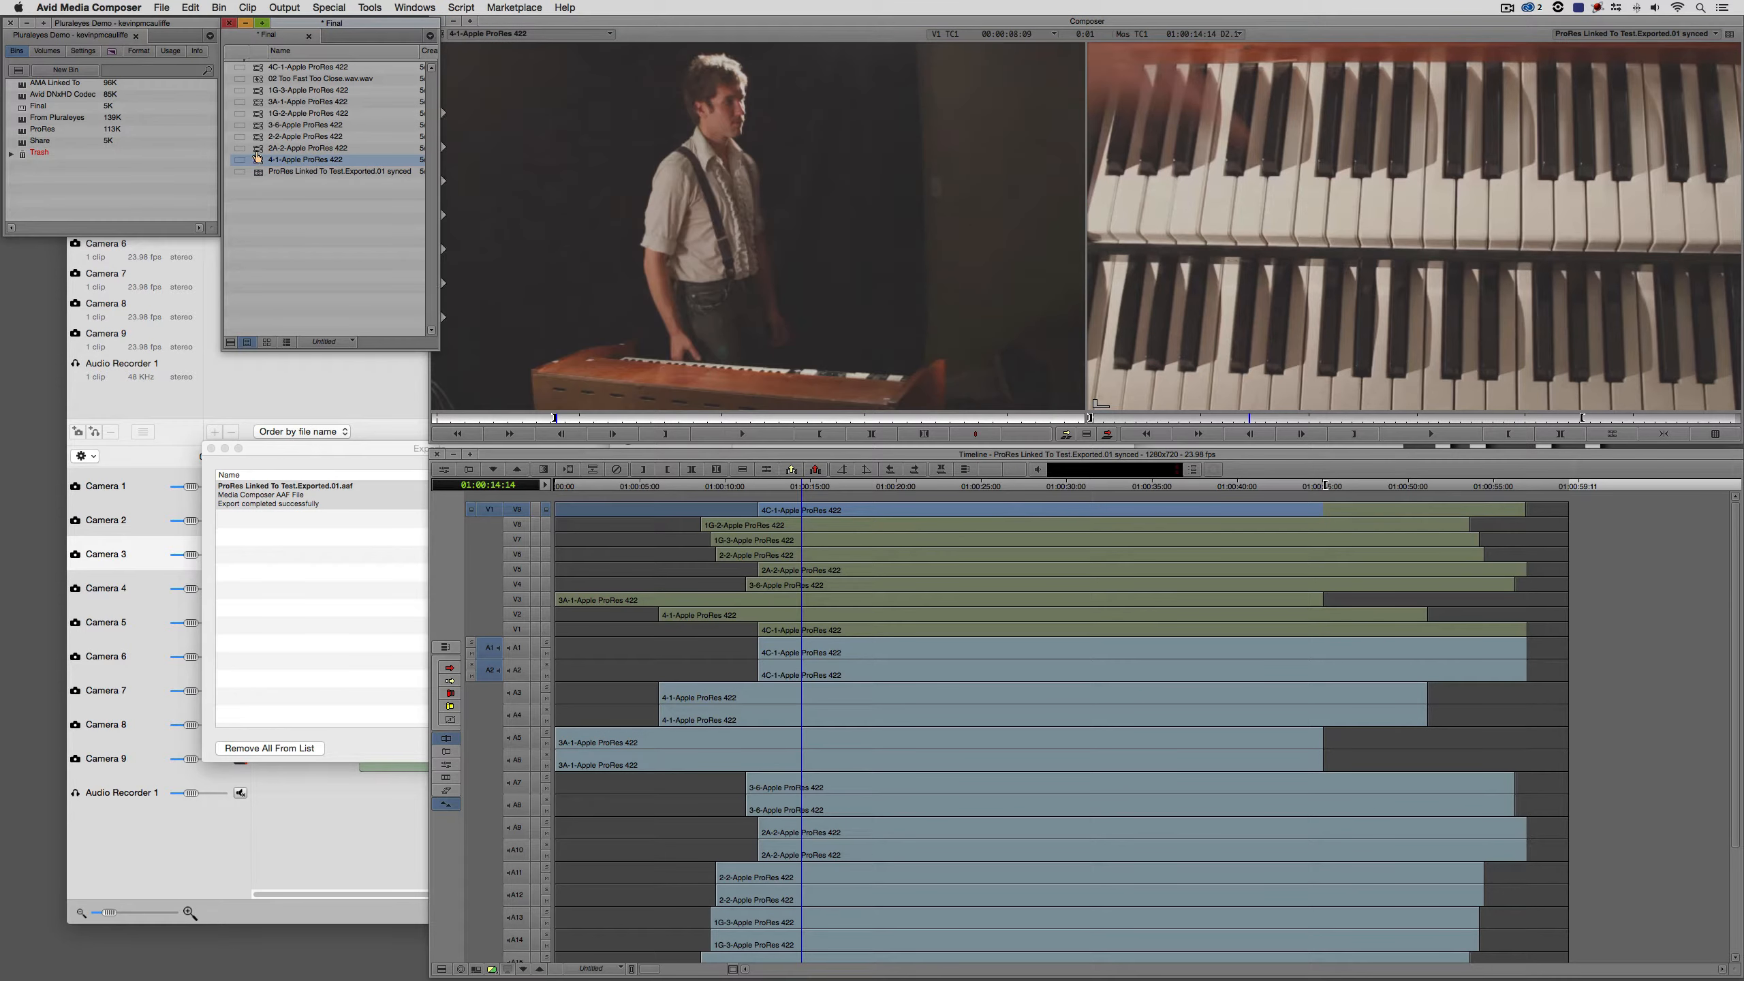
pyautogui.doubleClick(258, 150)
pyautogui.doubleClick(257, 137)
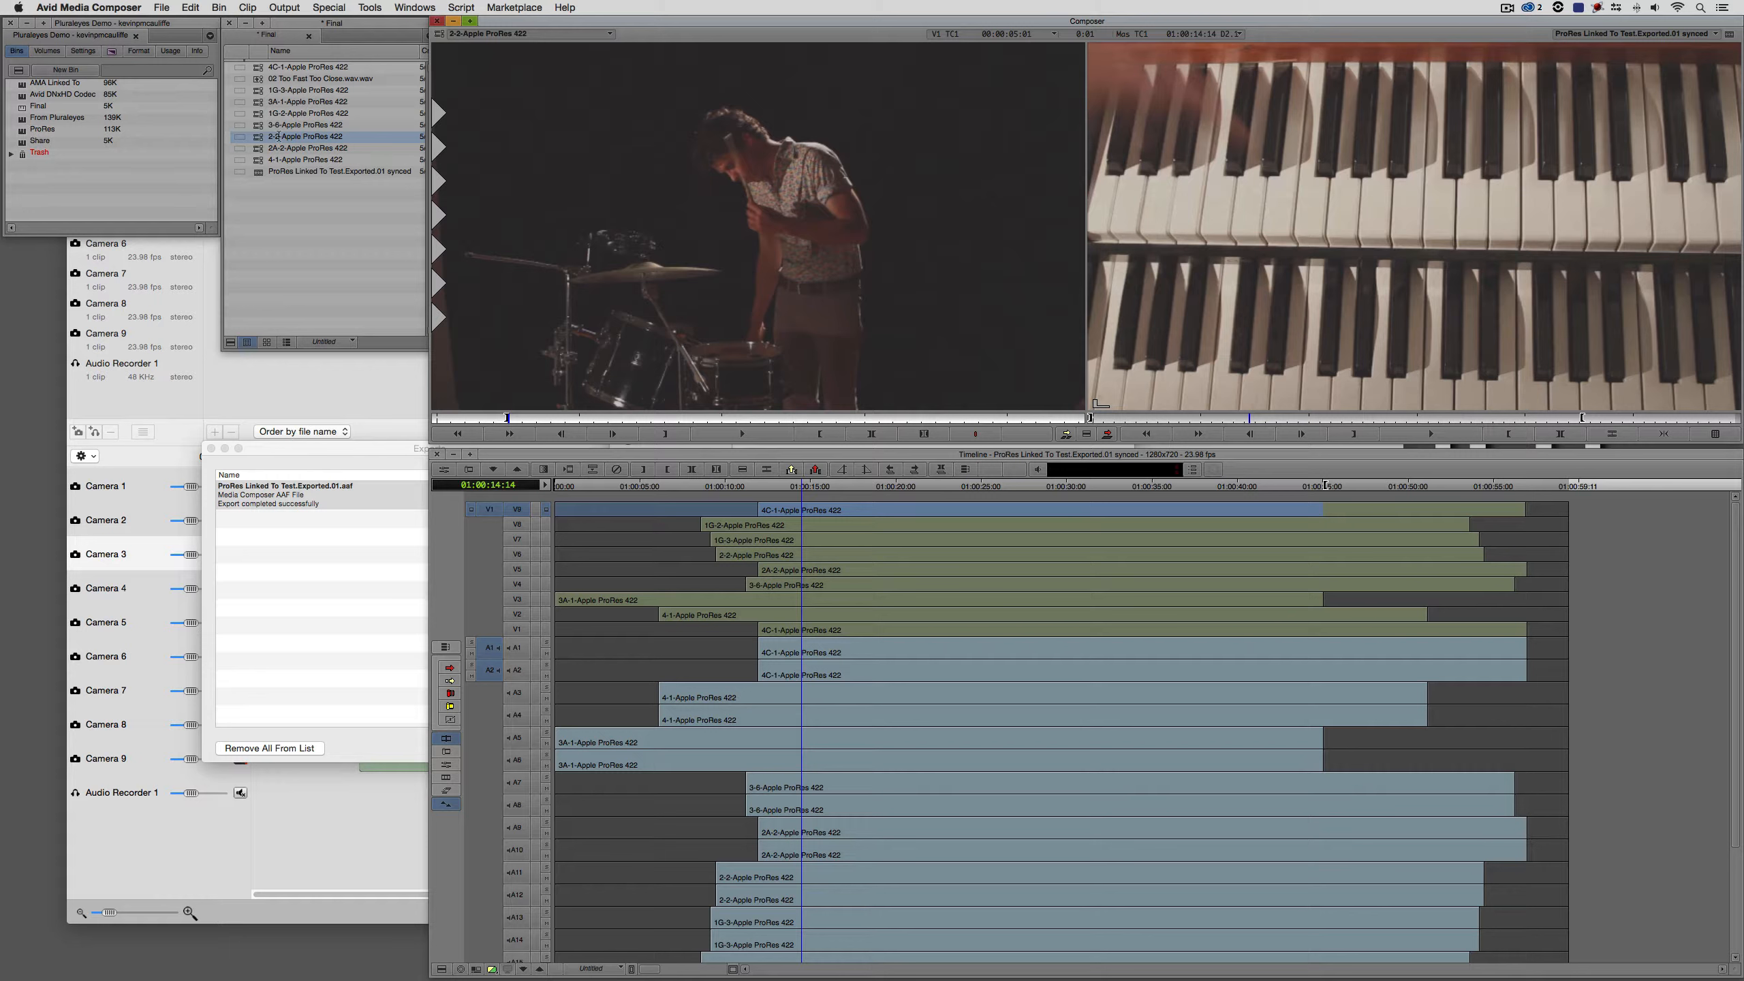
pyautogui.doubleClick(258, 125)
# Select all camera clips in the Final bin except the 02 Too Fast Too Close.wav audio, and move the bin below the project window
pyautogui.click(258, 159)
pyautogui.keyDown('shift'); pyautogui.click(258, 71); pyautogui.keyUp('shift')
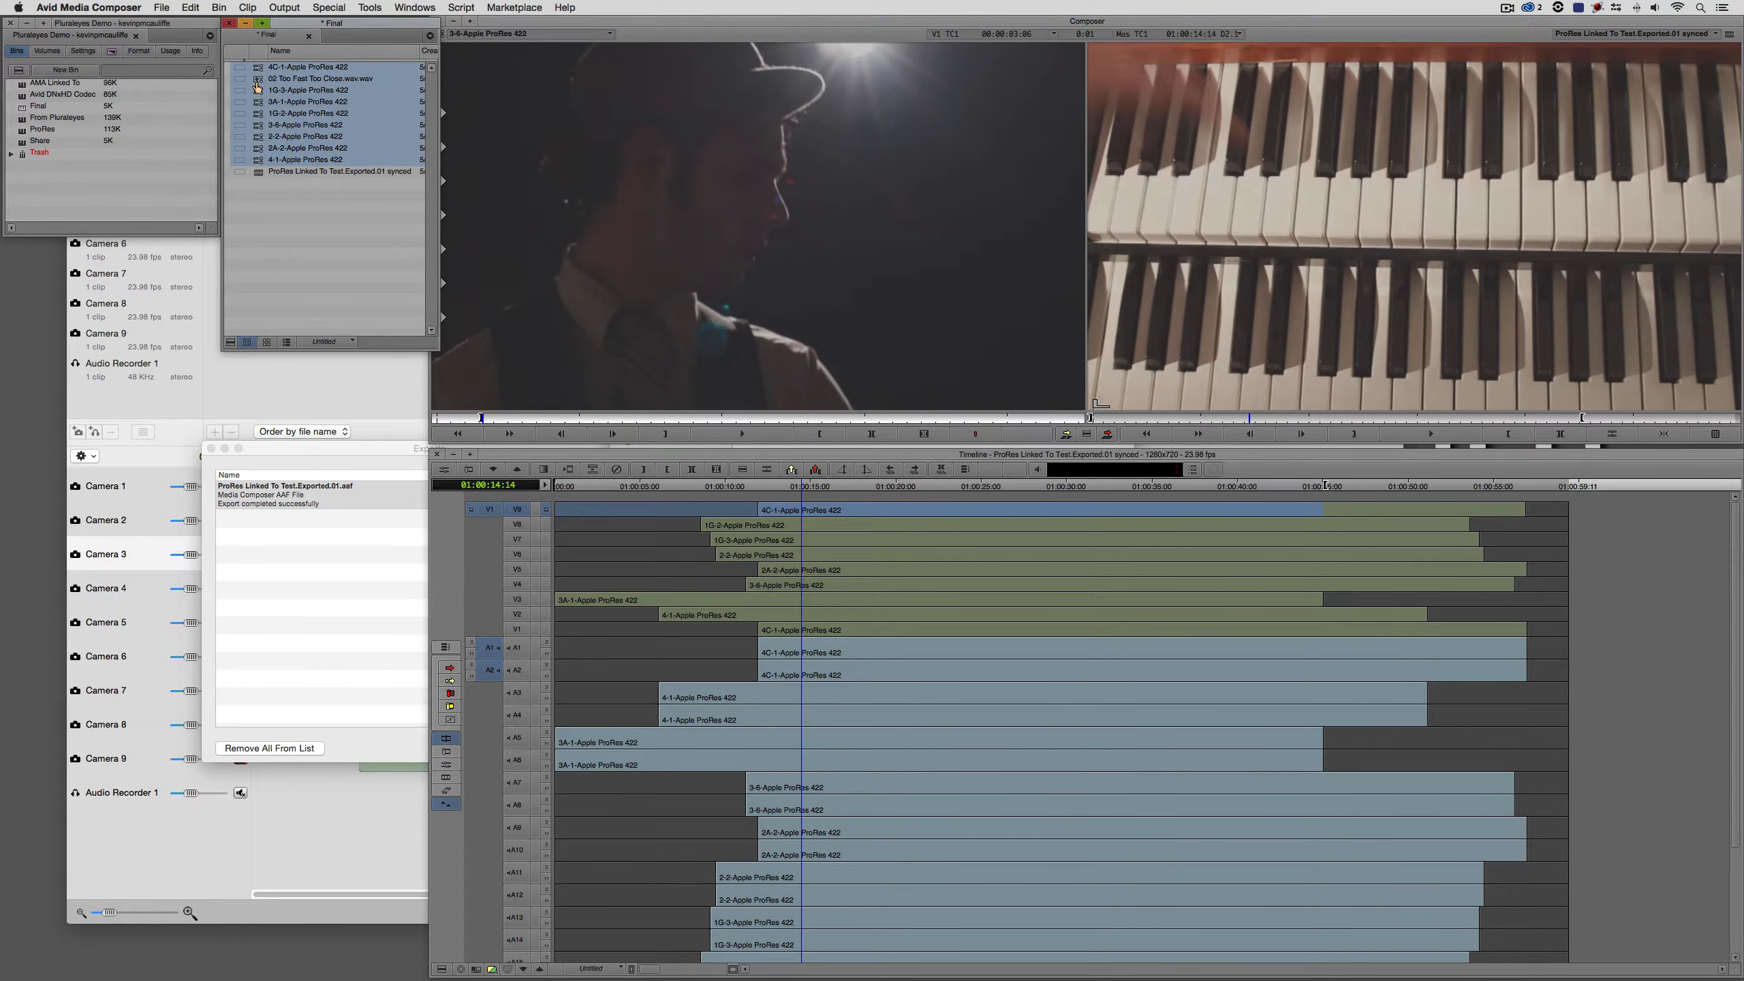
pyautogui.keyDown('super'); pyautogui.click(257, 79); pyautogui.keyUp('super')
pyautogui.moveTo(309, 27); pyautogui.dragTo(201, 231)
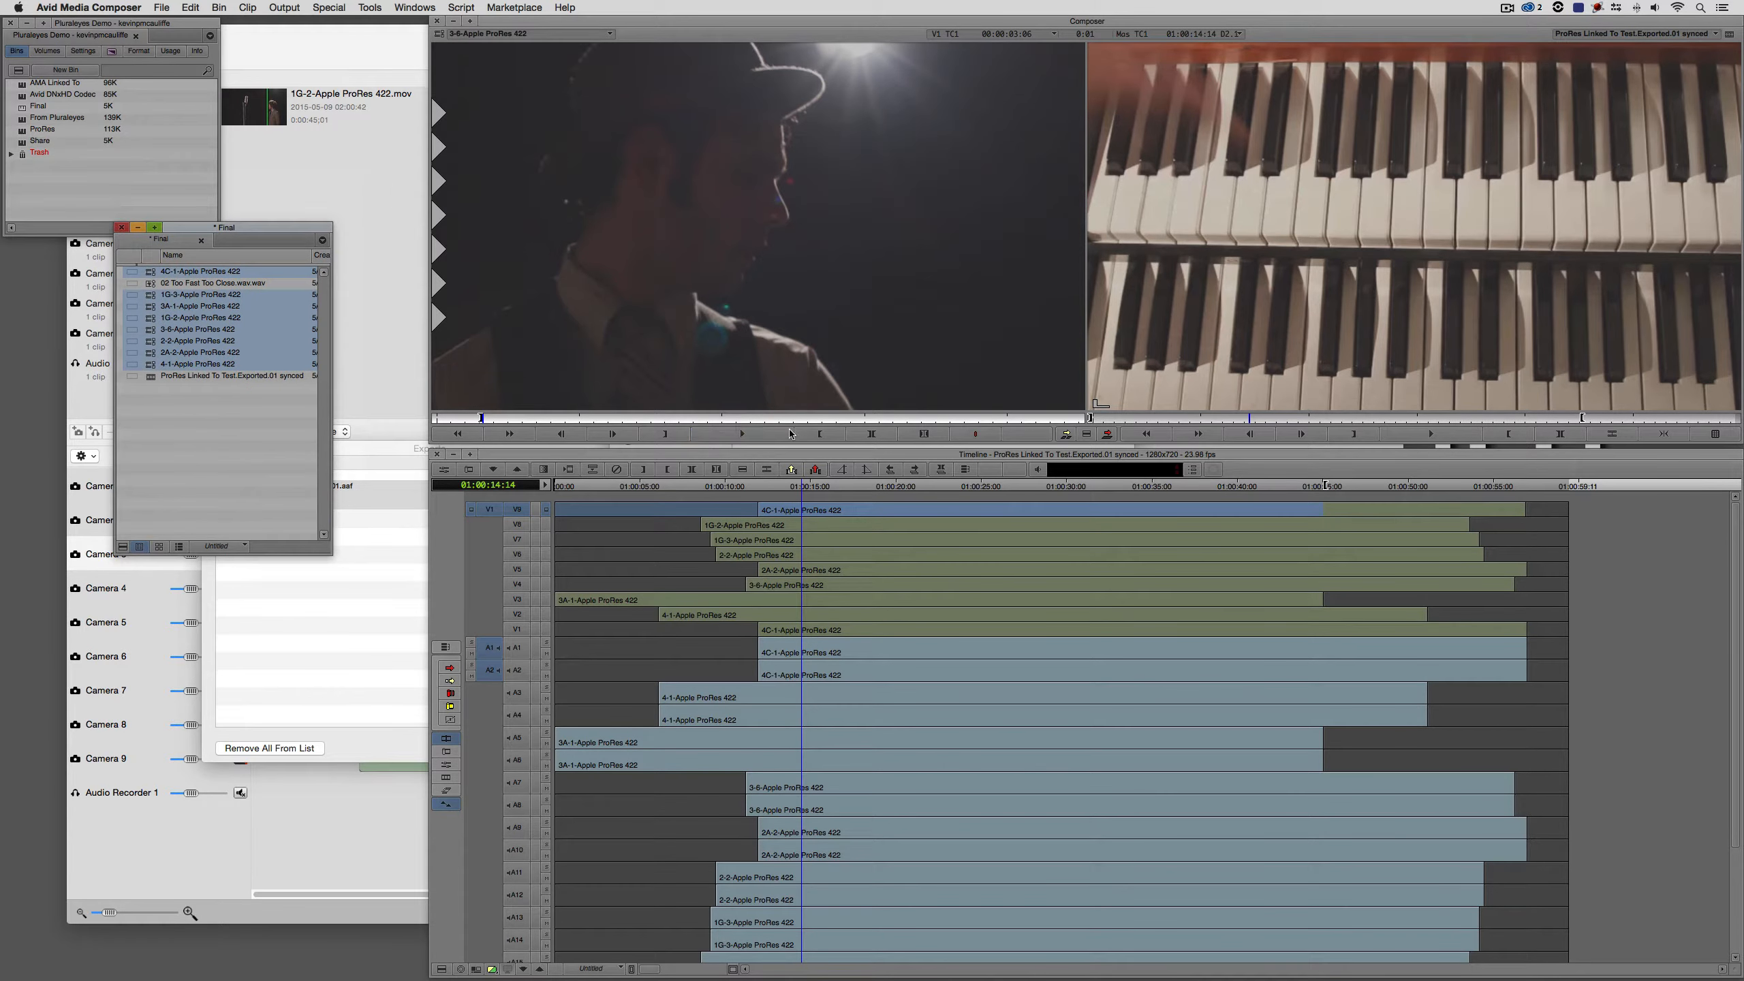
# Group the selected camera clips using their inpoints
pyautogui.click(803, 750)
pyautogui.scroll(-5, 804, 745)
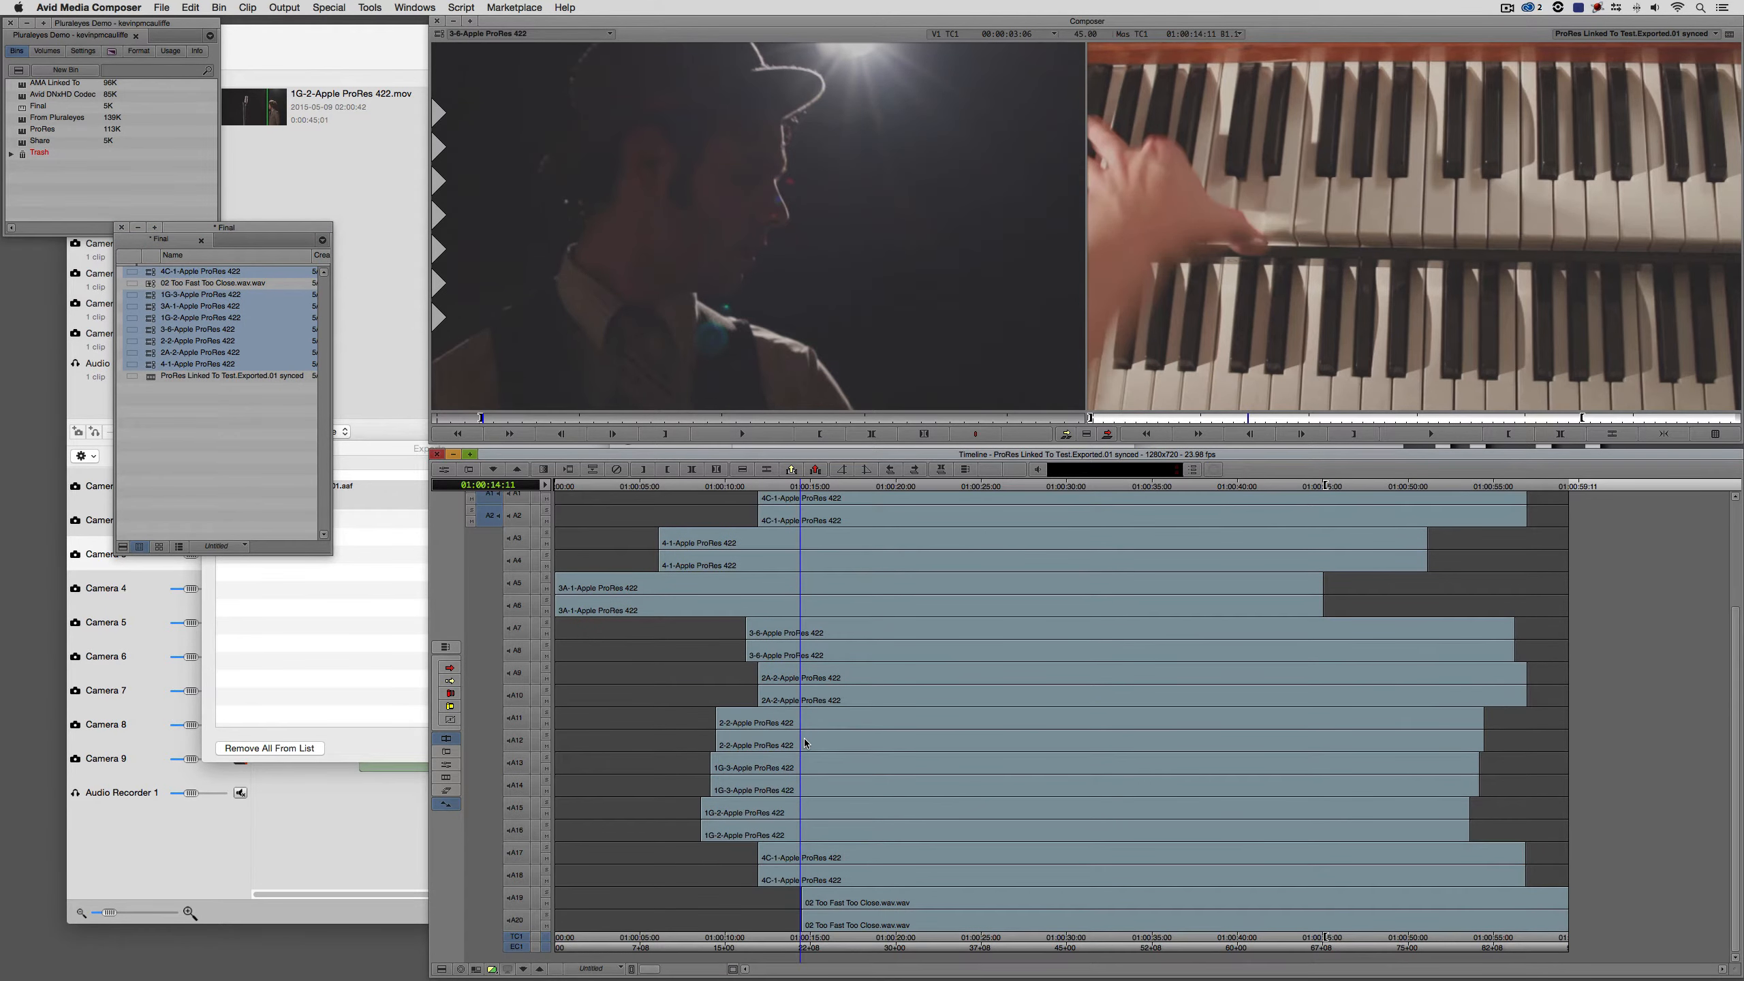
pyautogui.scroll(5, 804, 742)
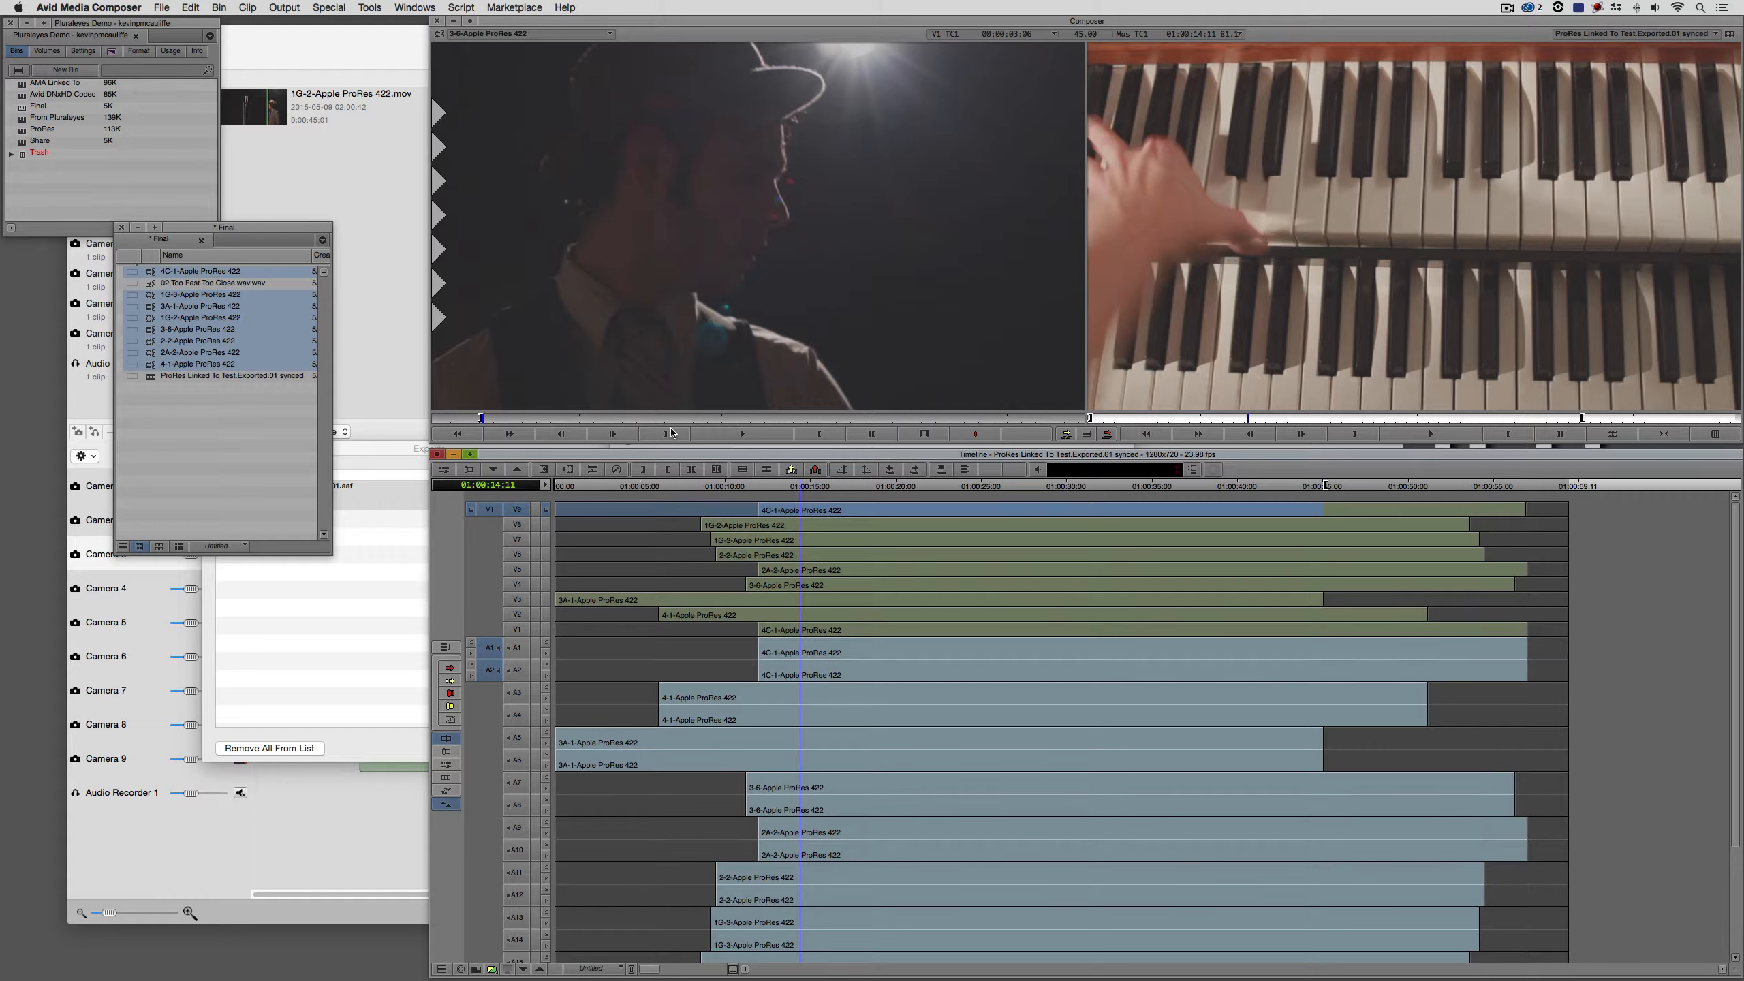
pyautogui.click(221, 6)
pyautogui.click(222, 5)
pyautogui.click(205, 227)
pyautogui.click(215, 6)
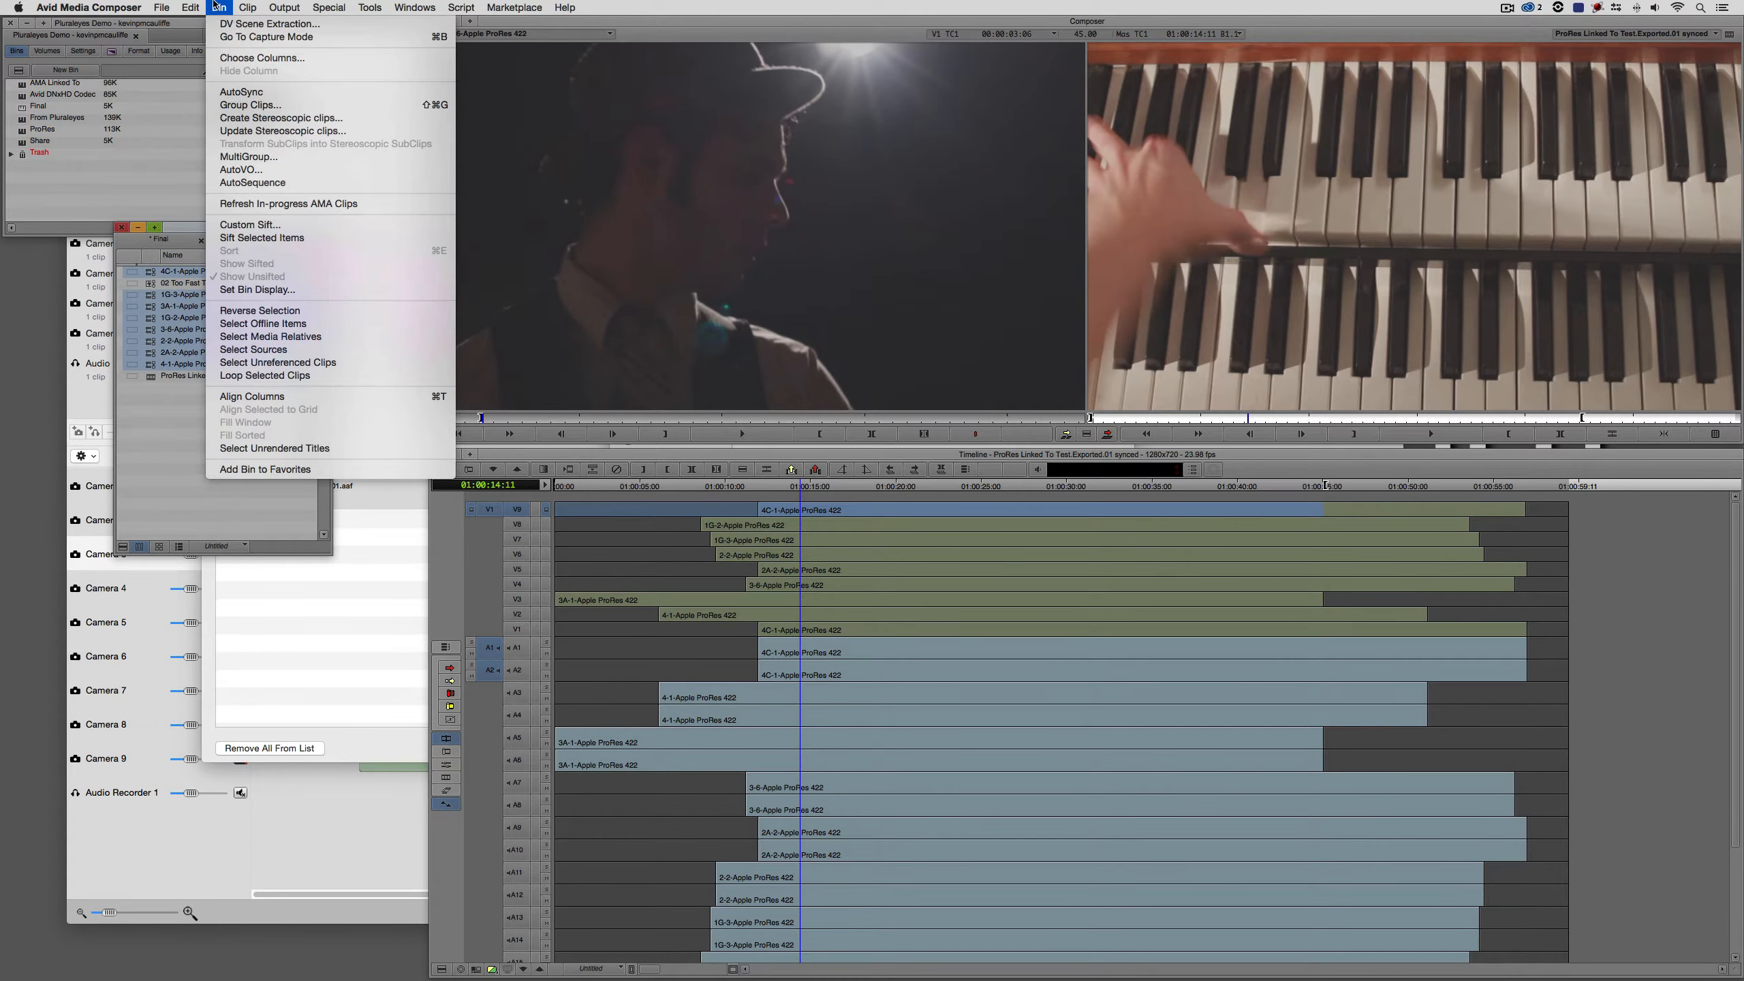
pyautogui.click(233, 105)
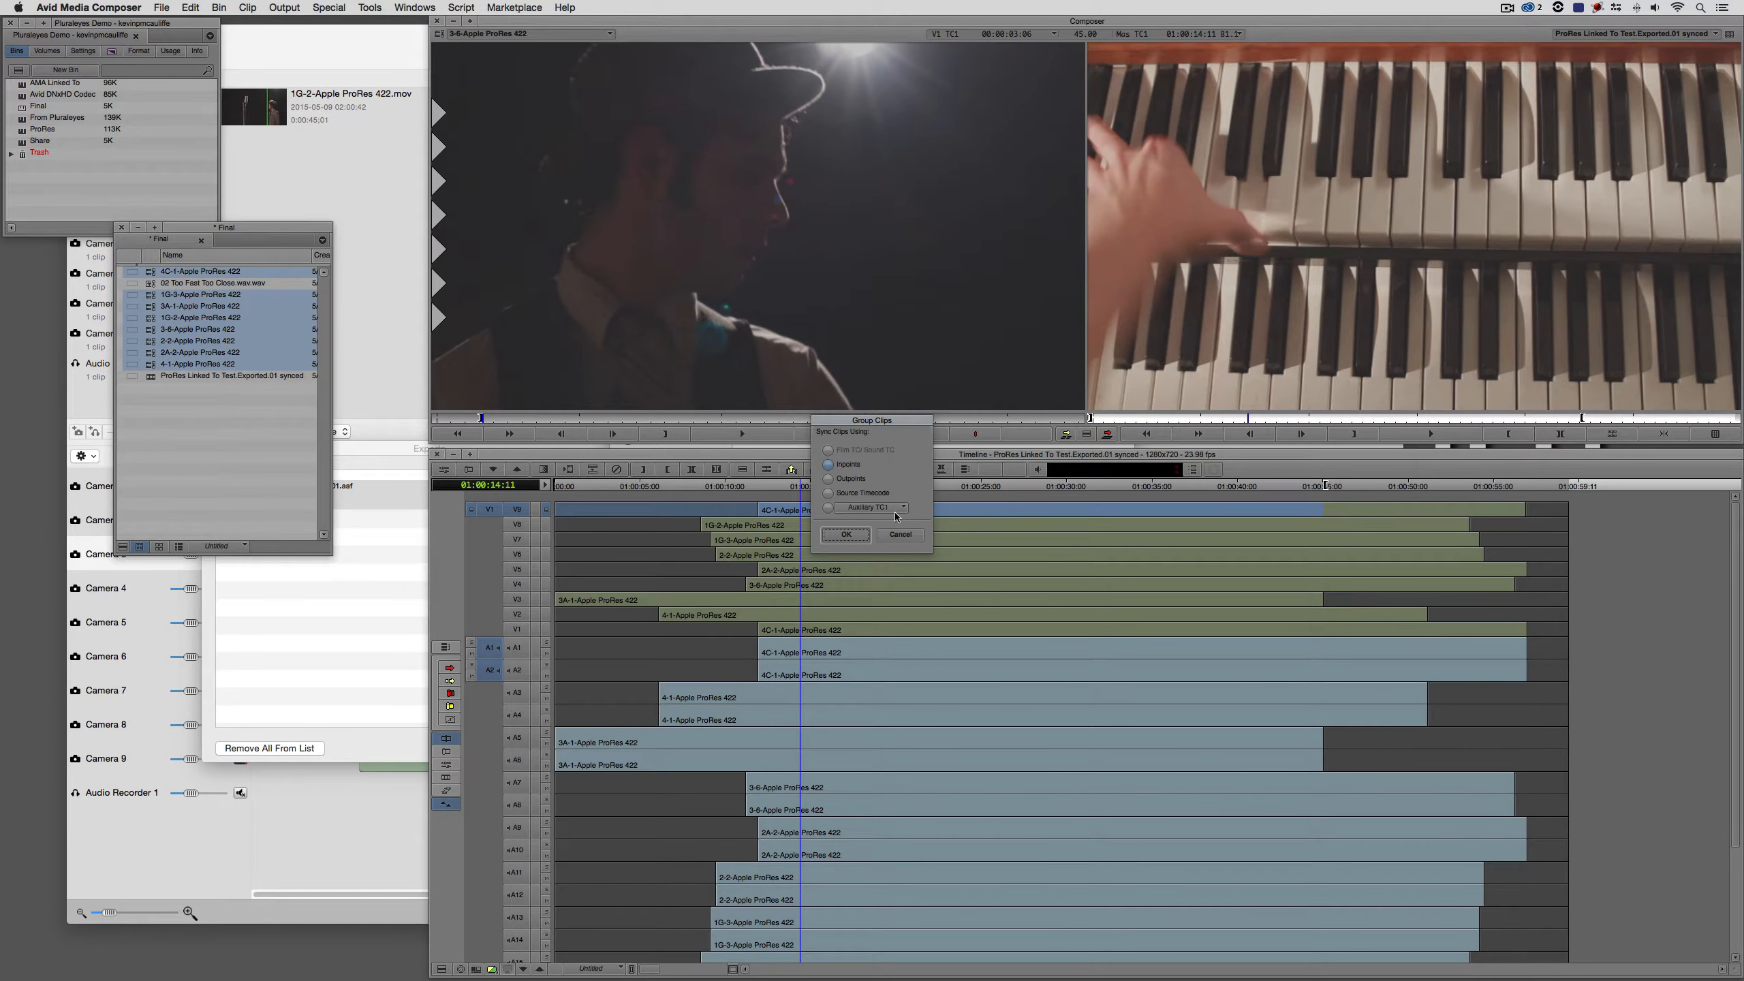
pyautogui.click(844, 536)
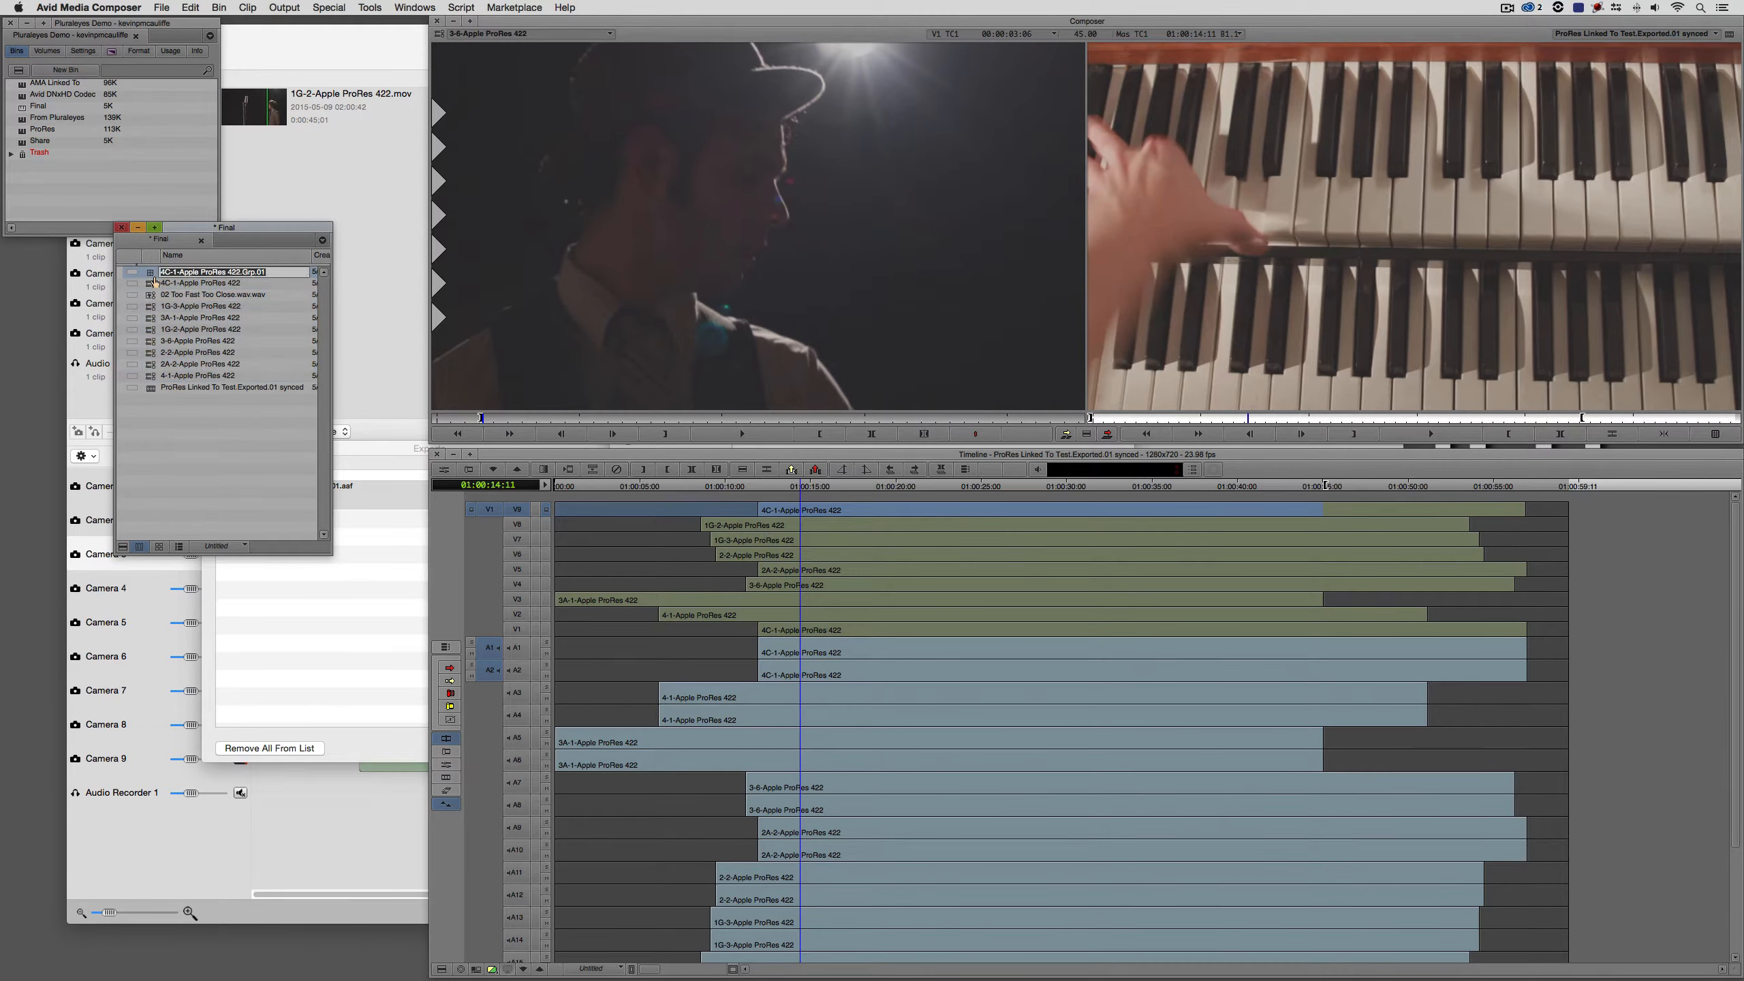
# Load the new group clip into the source monitor and clear the synced sequence from the record monitor
pyautogui.moveTo(155, 280); pyautogui.dragTo(604, 272)
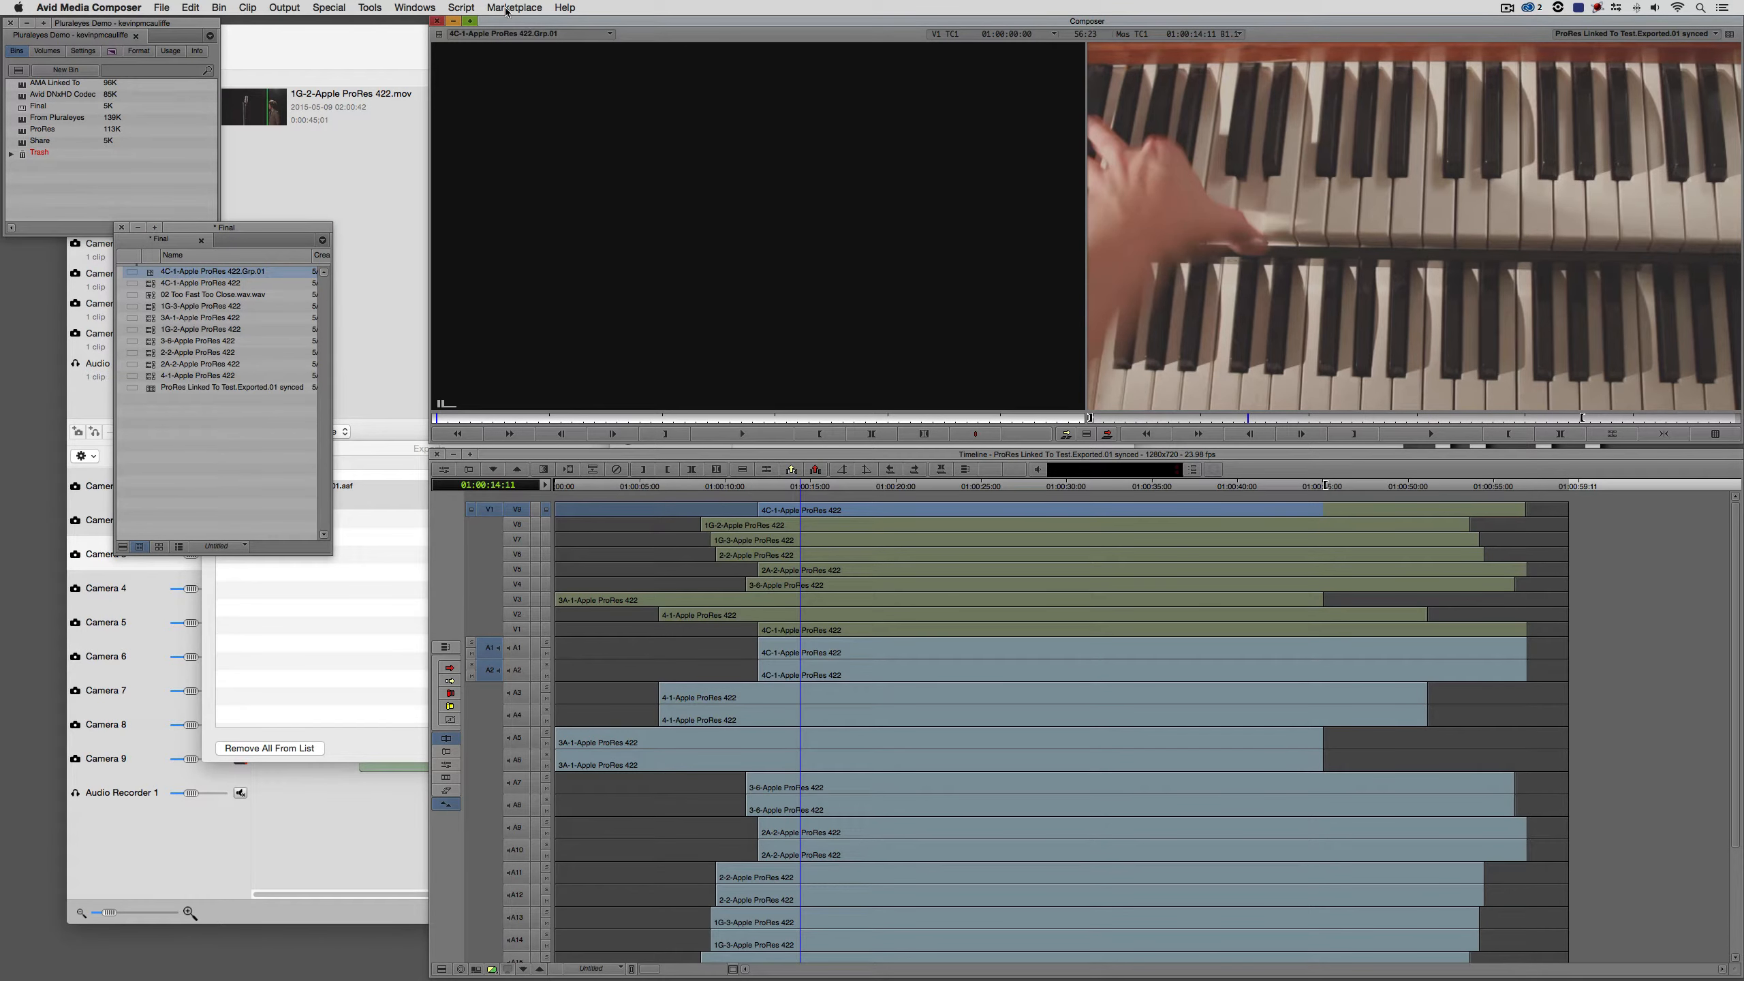
pyautogui.click(1607, 34)
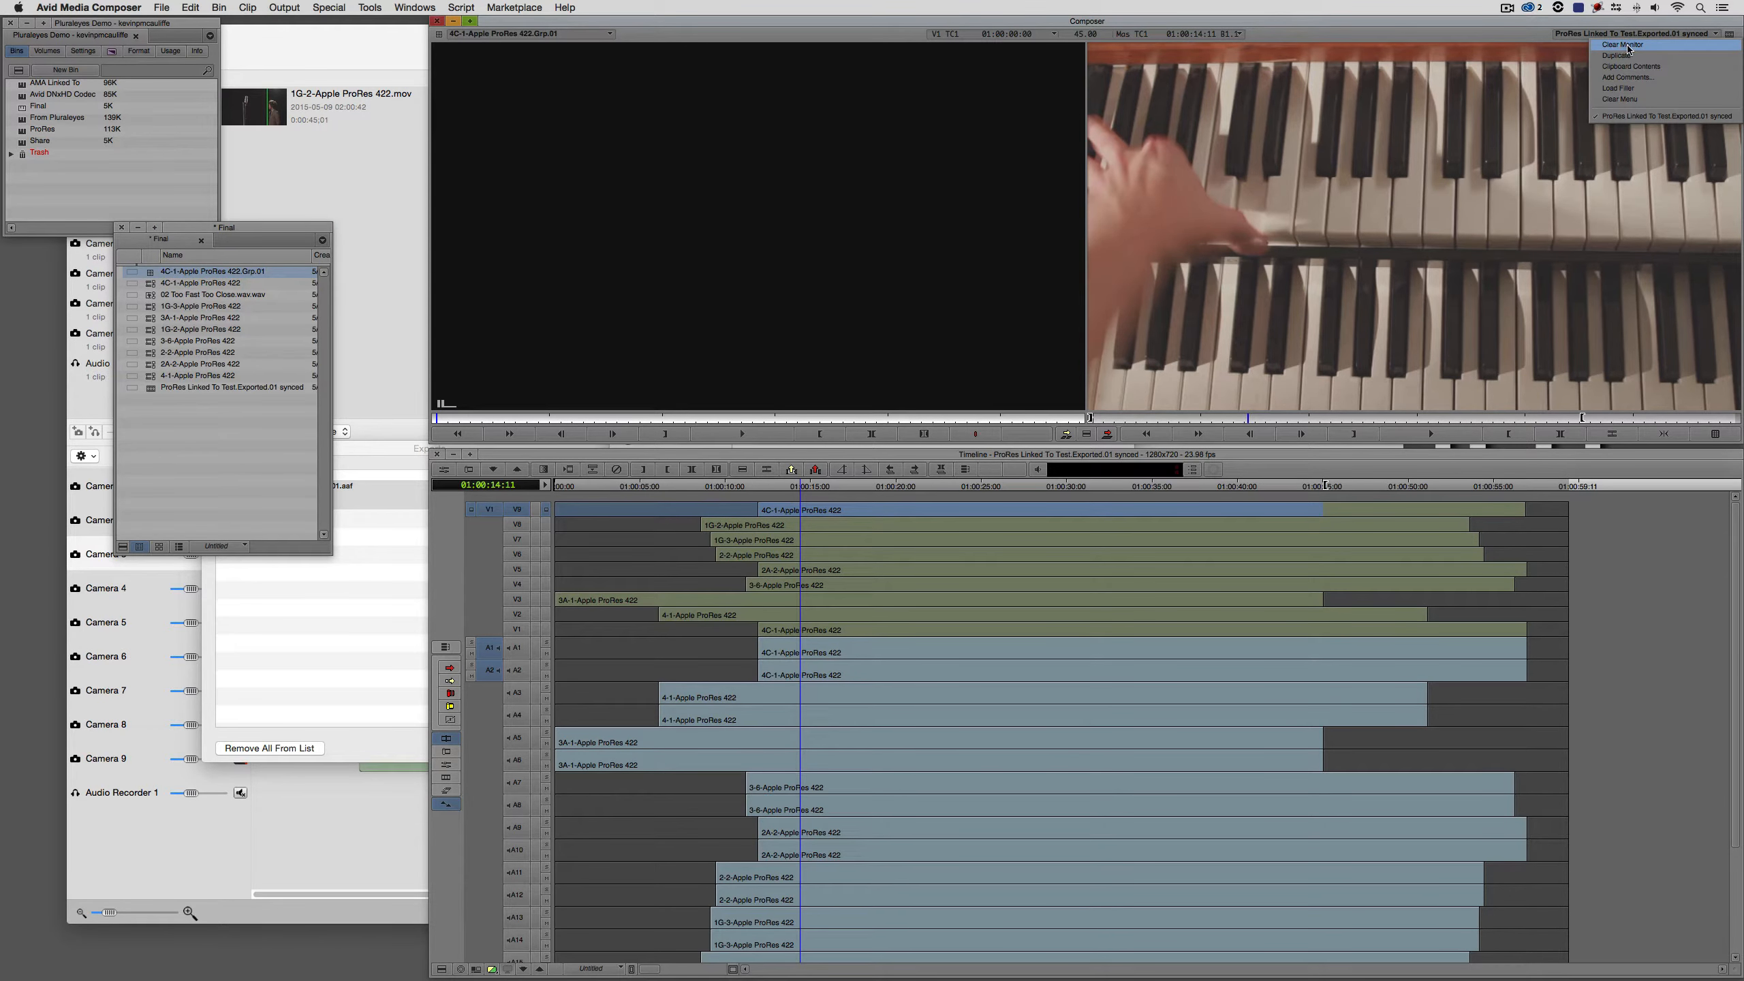
pyautogui.click(1630, 46)
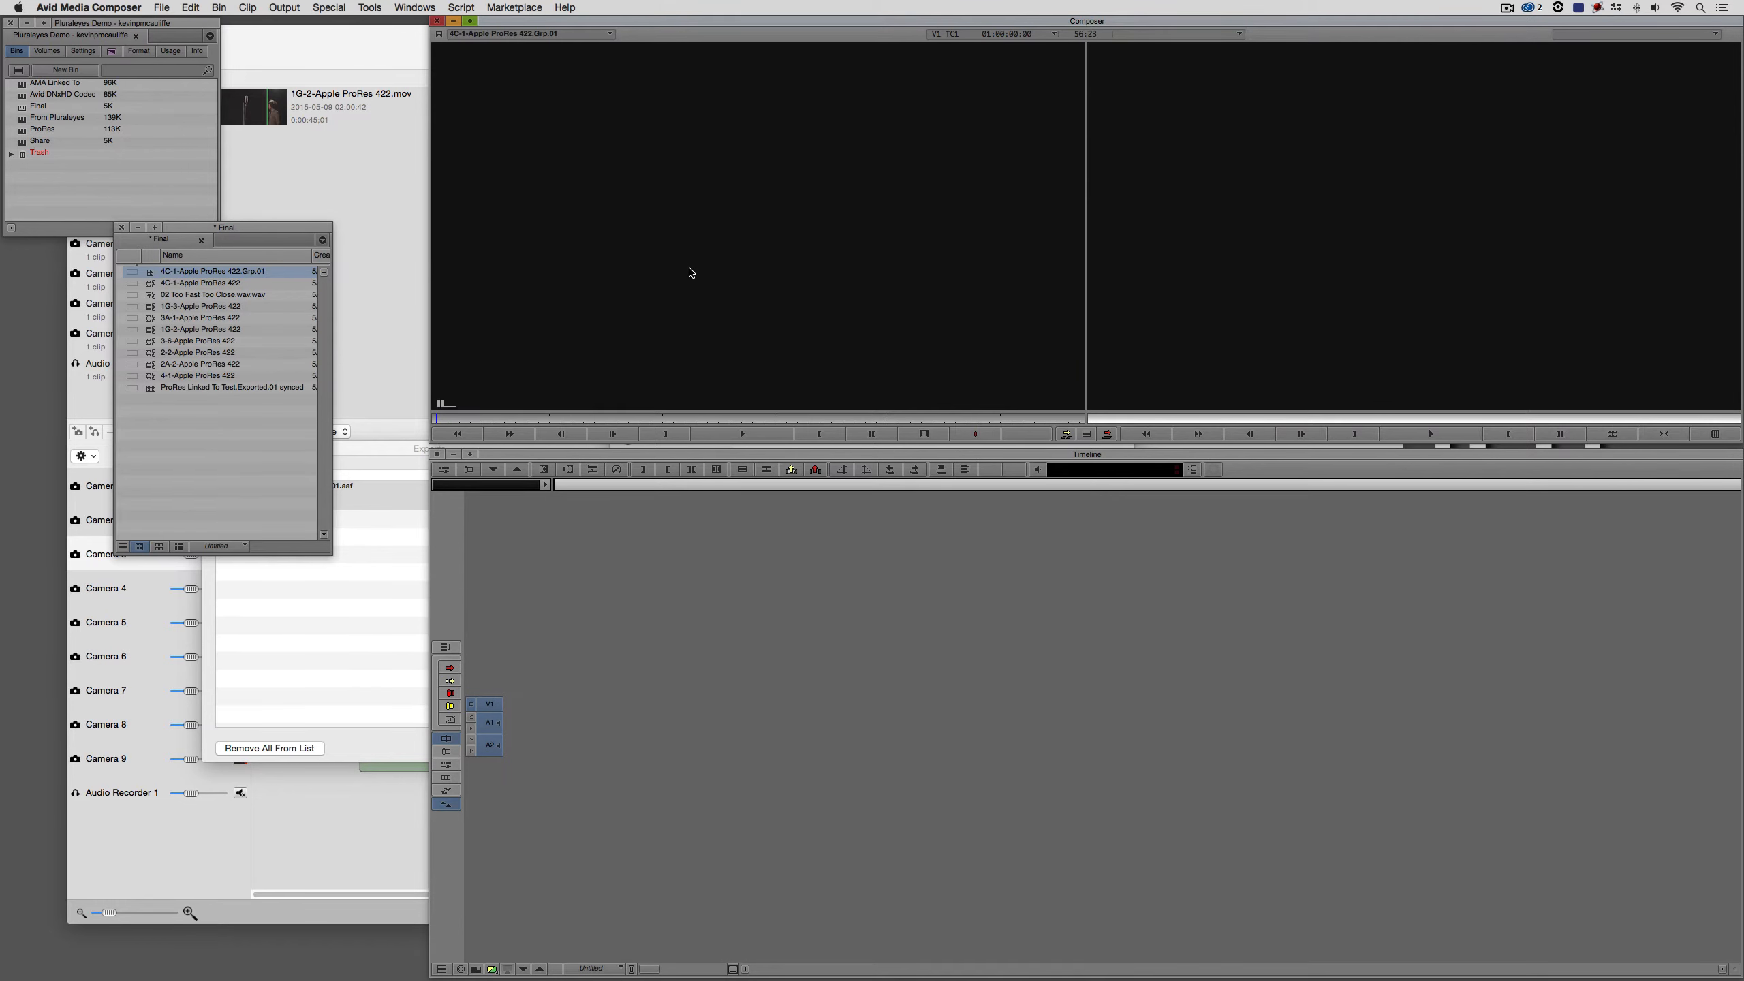
# Overwrite the group clip into a new sequence and play it from about 01:00:11:11
pyautogui.press('b')
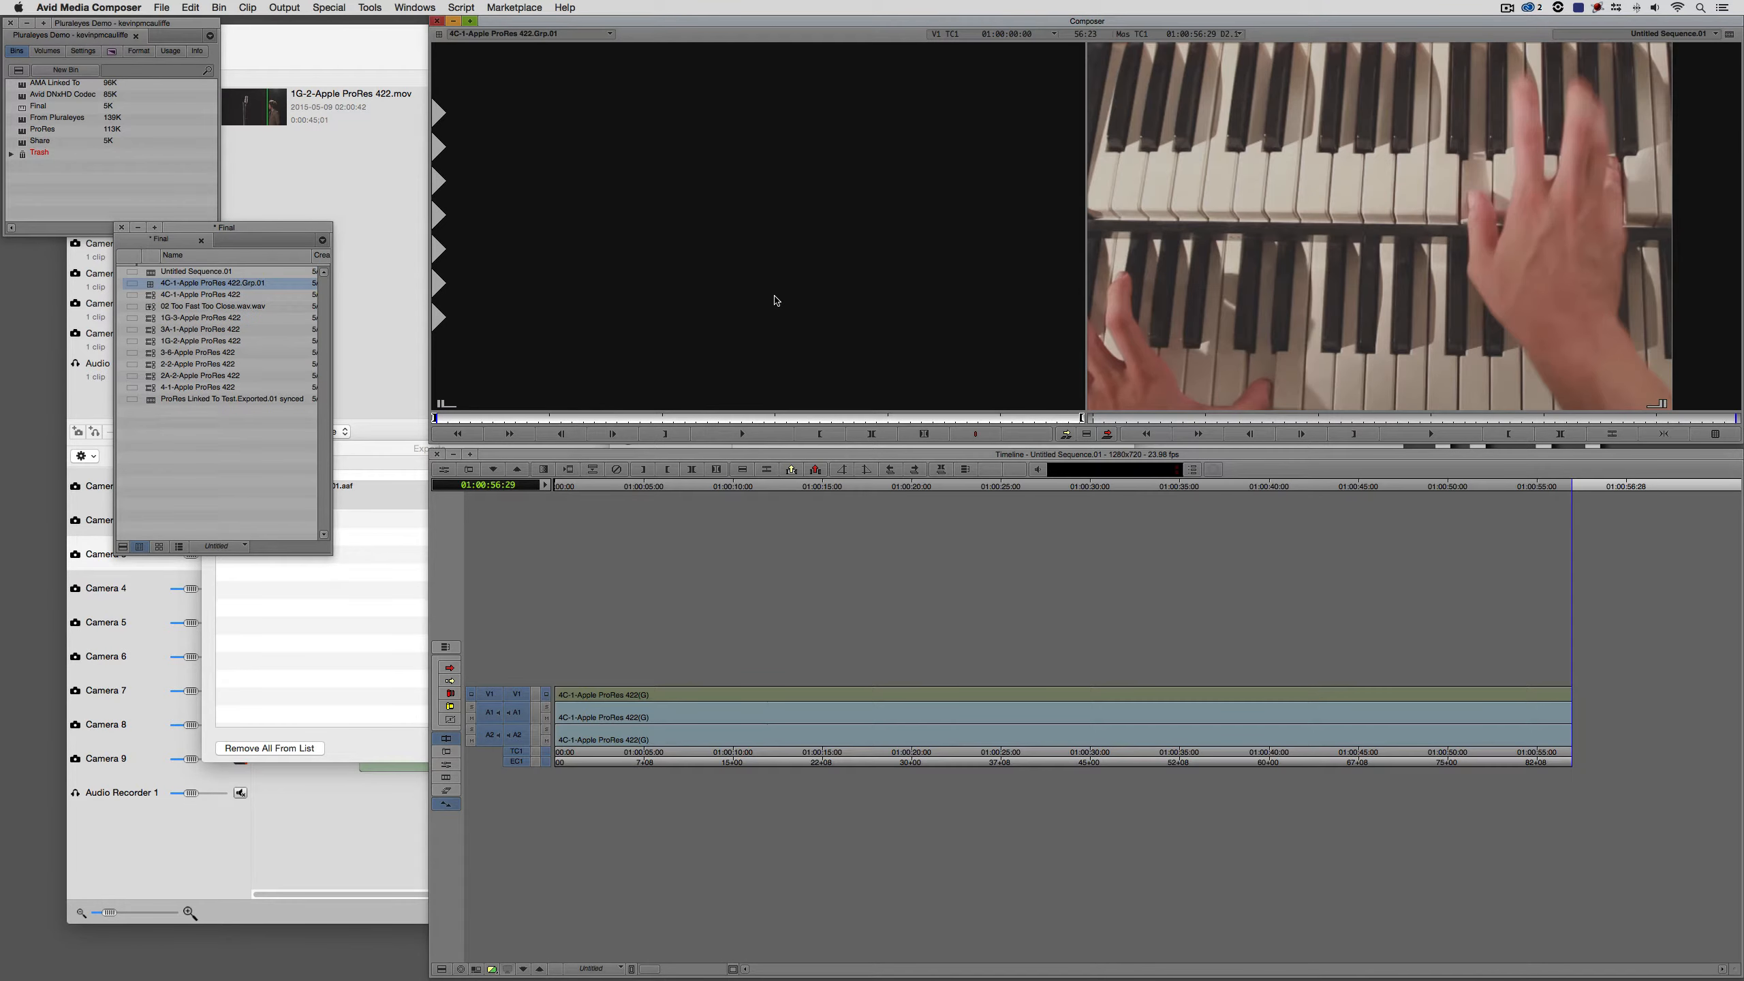
pyautogui.moveTo(838, 722); pyautogui.dragTo(761, 727)
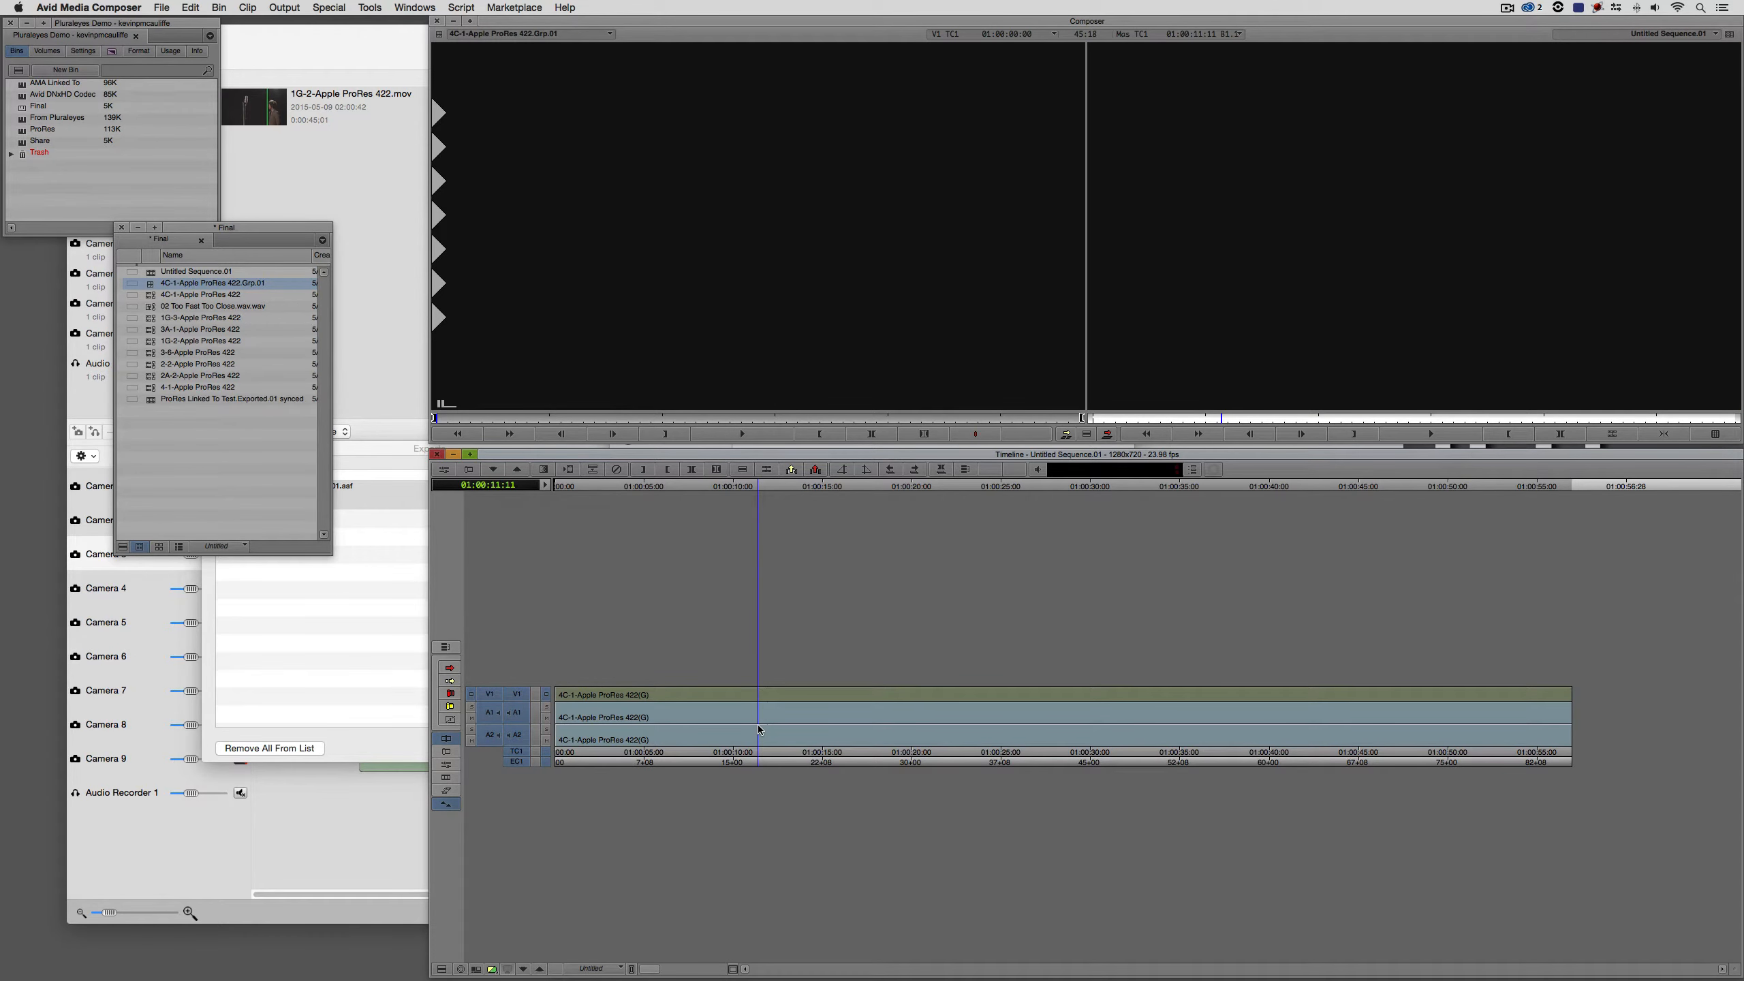
pyautogui.press('space')
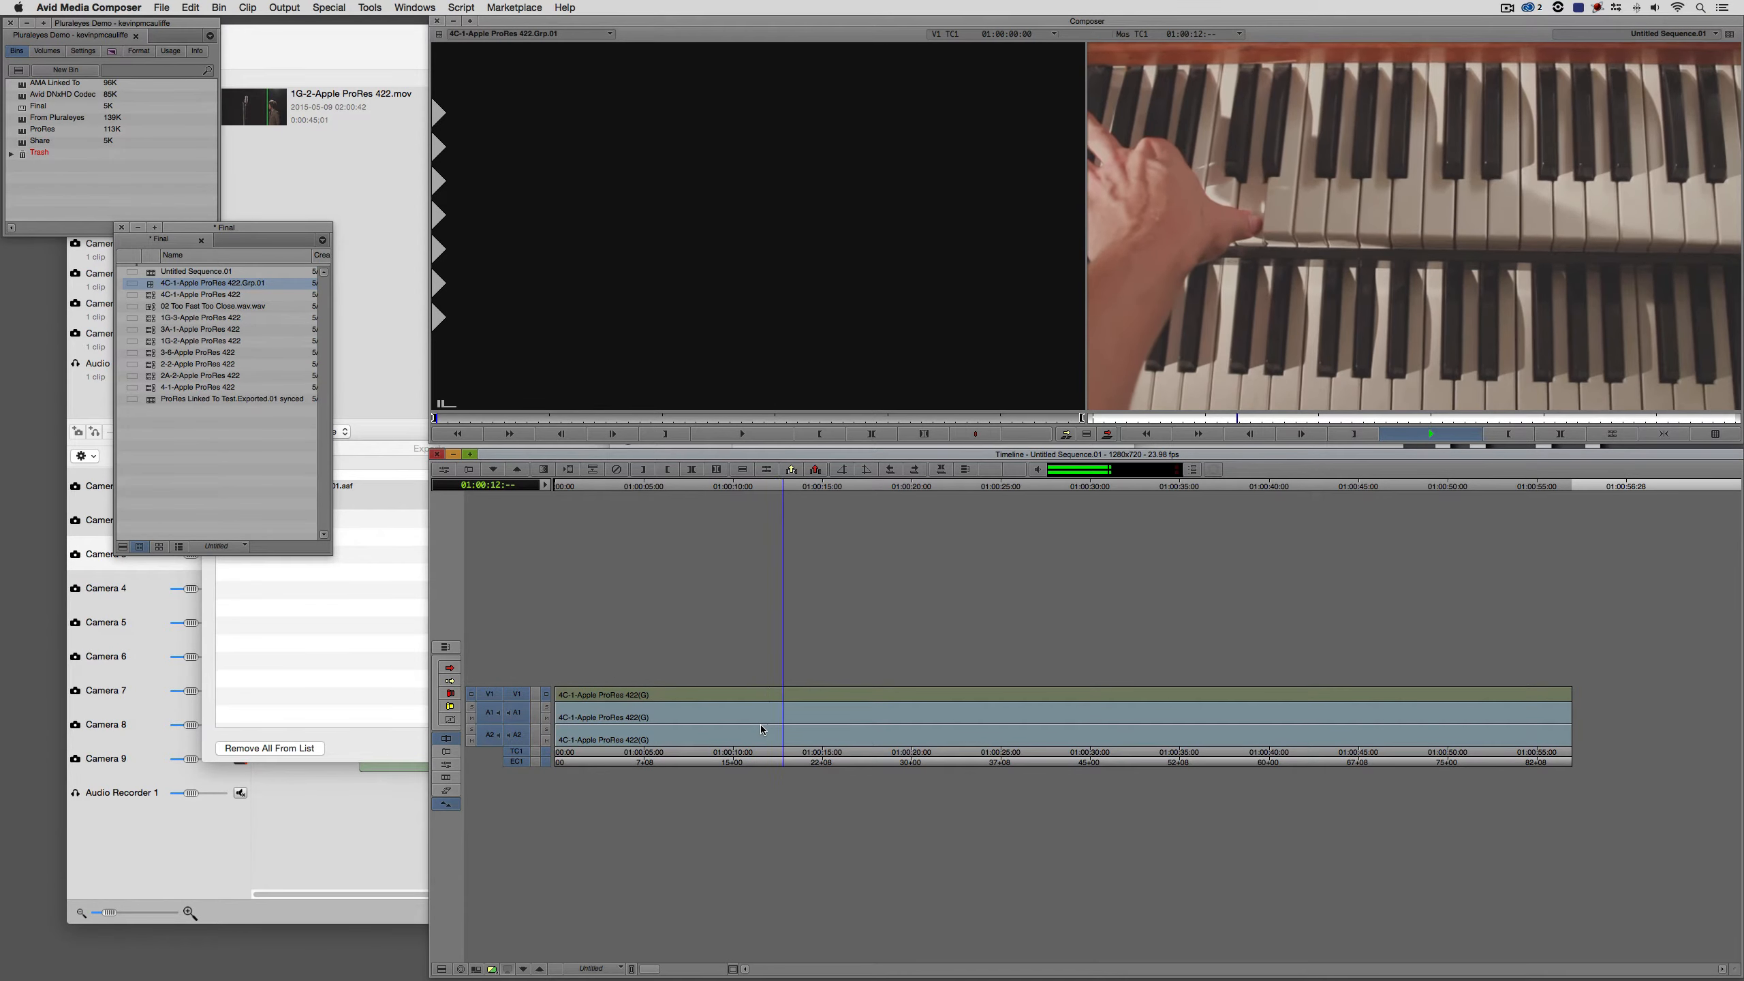
# Mark an inpoint at 01:00:14:13 in the sequence and overwrite 02 Too Fast Too Close.wav onto audio tracks A1 and A2
pyautogui.press('space')
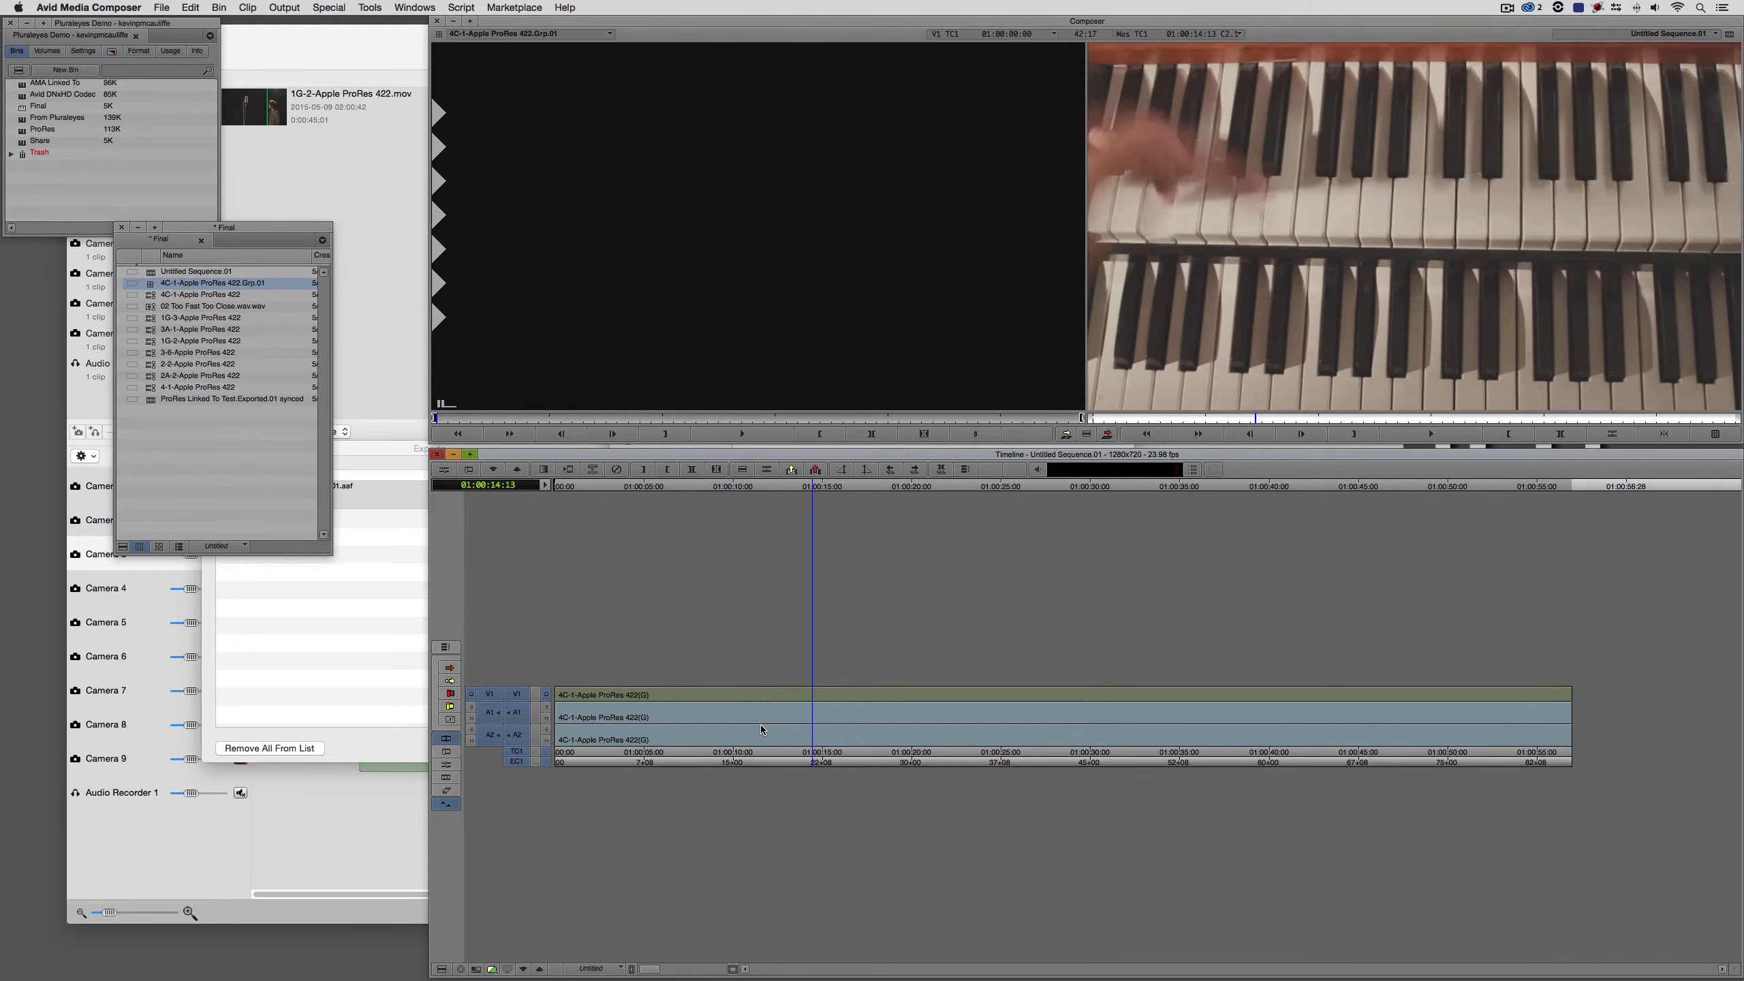
pyautogui.press('space')
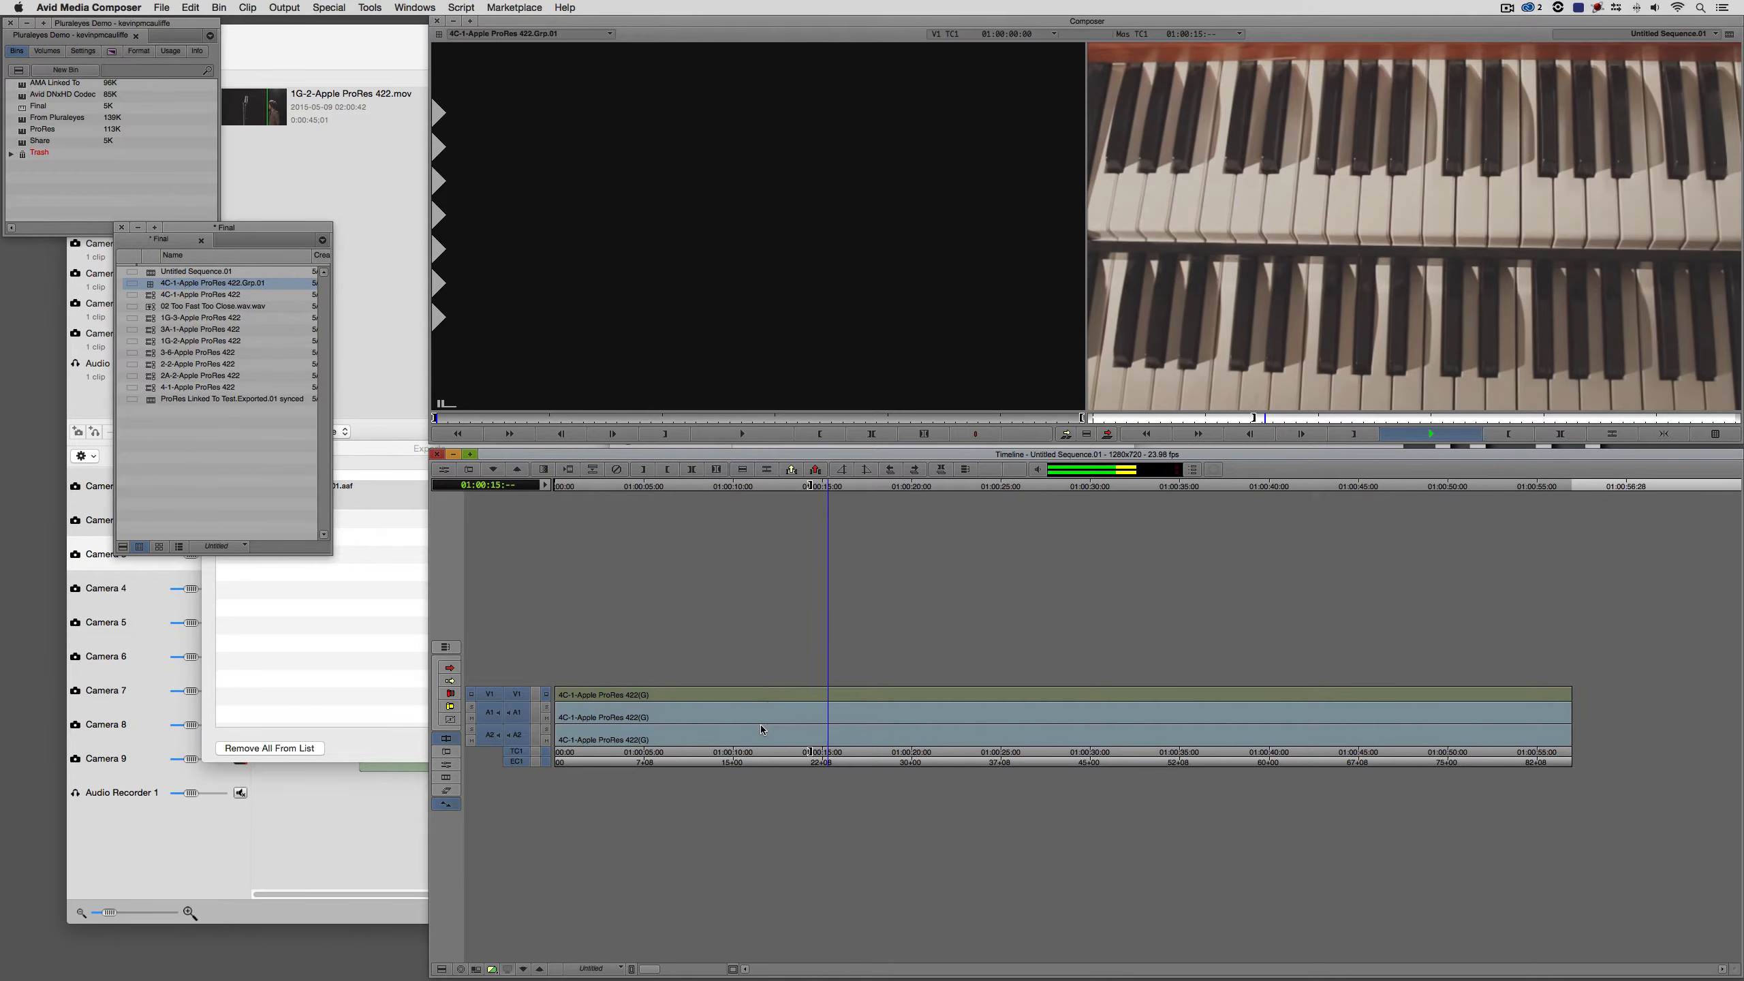
pyautogui.doubleClick(156, 308)
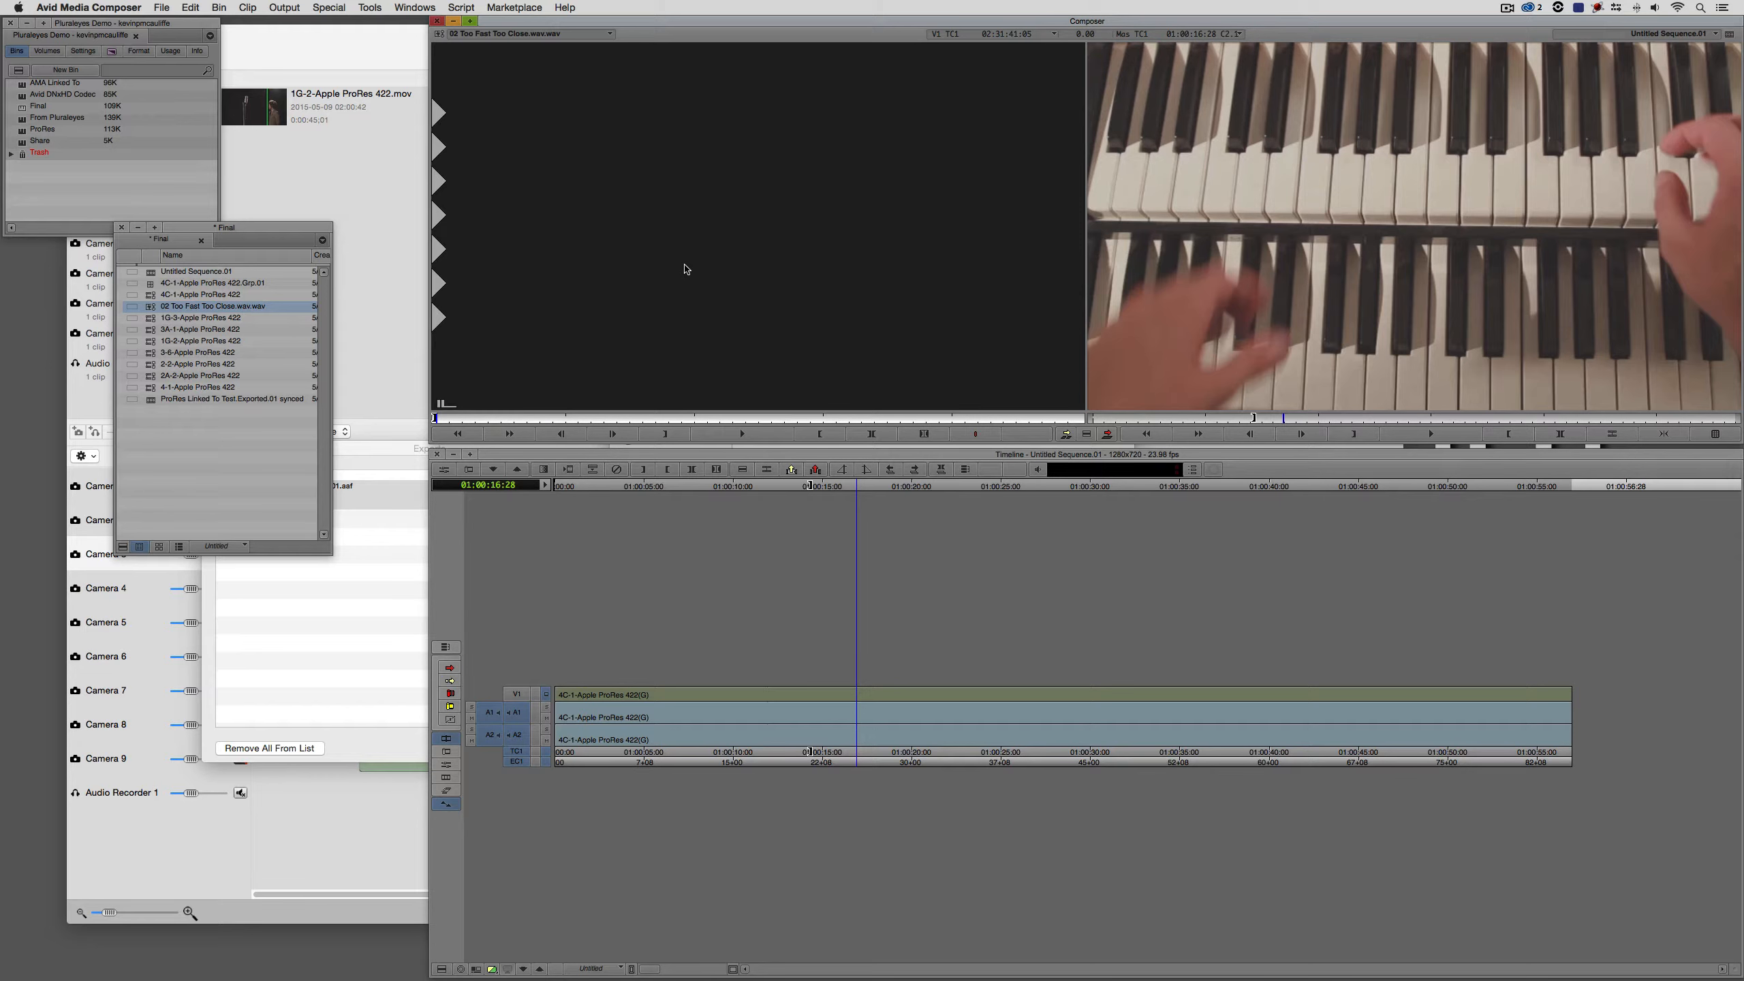
pyautogui.press('b')
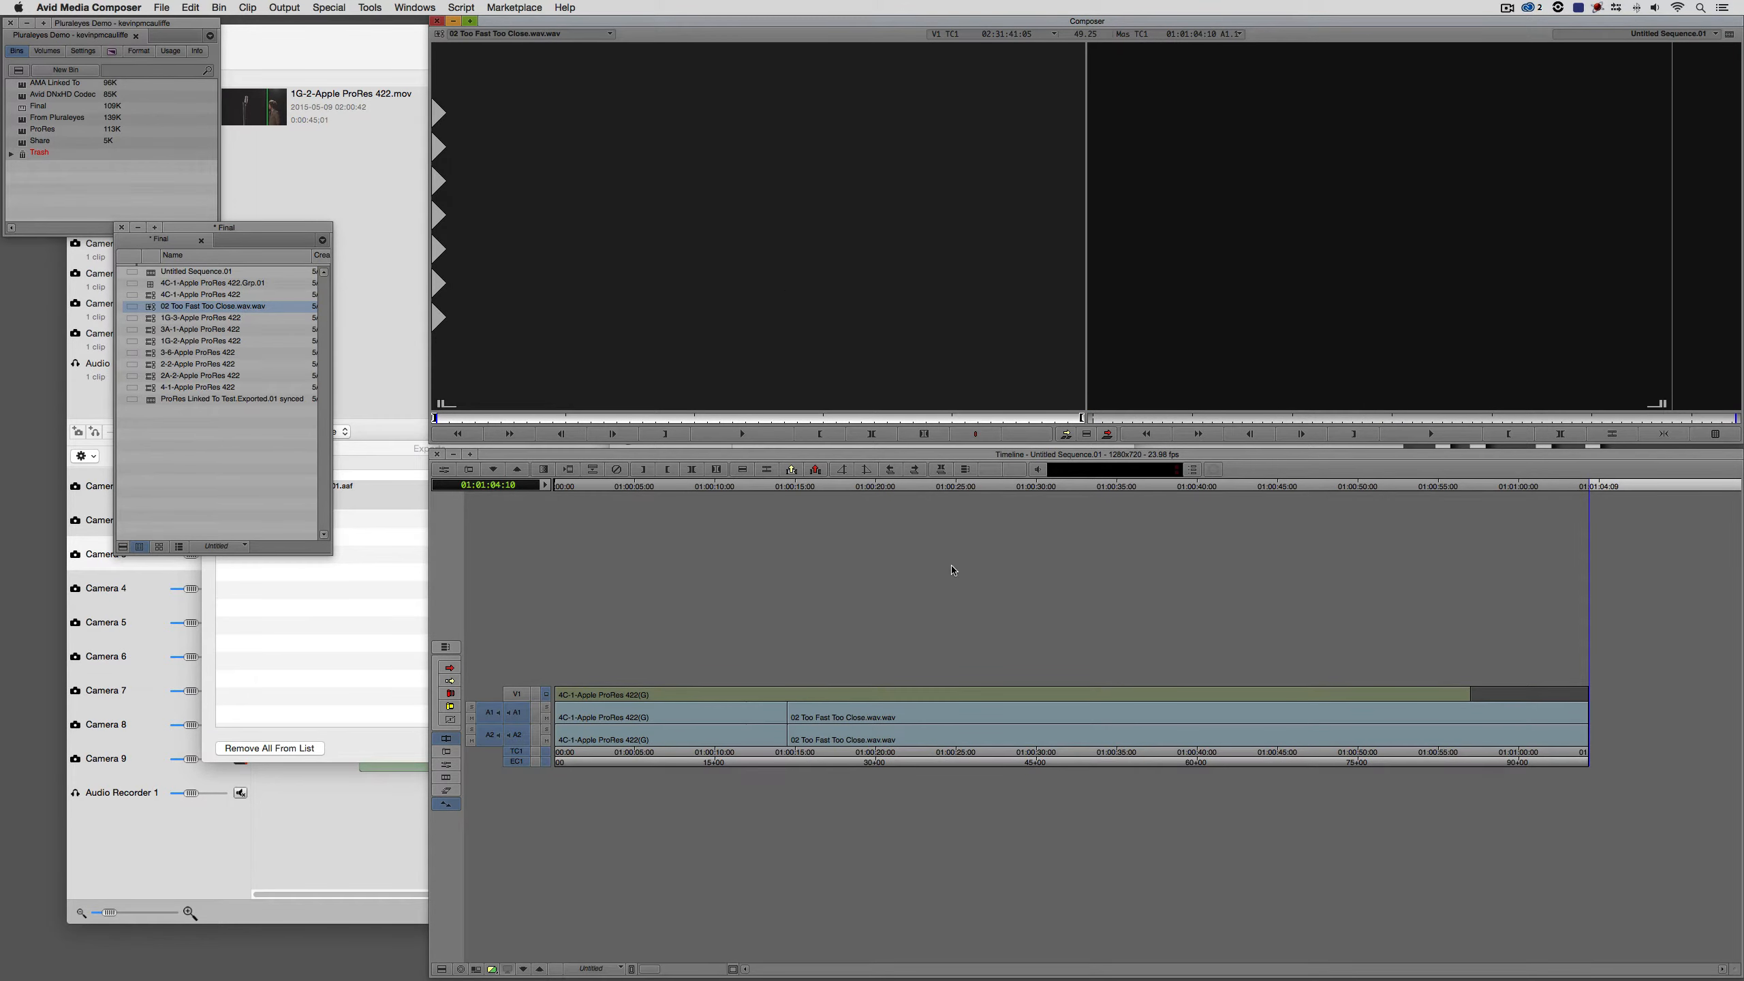
# Play the sequence from just before the start of the 02 Too Fast Too Close.wav audio to check its sync with the picture
pyautogui.click(772, 731)
pyautogui.press('space')
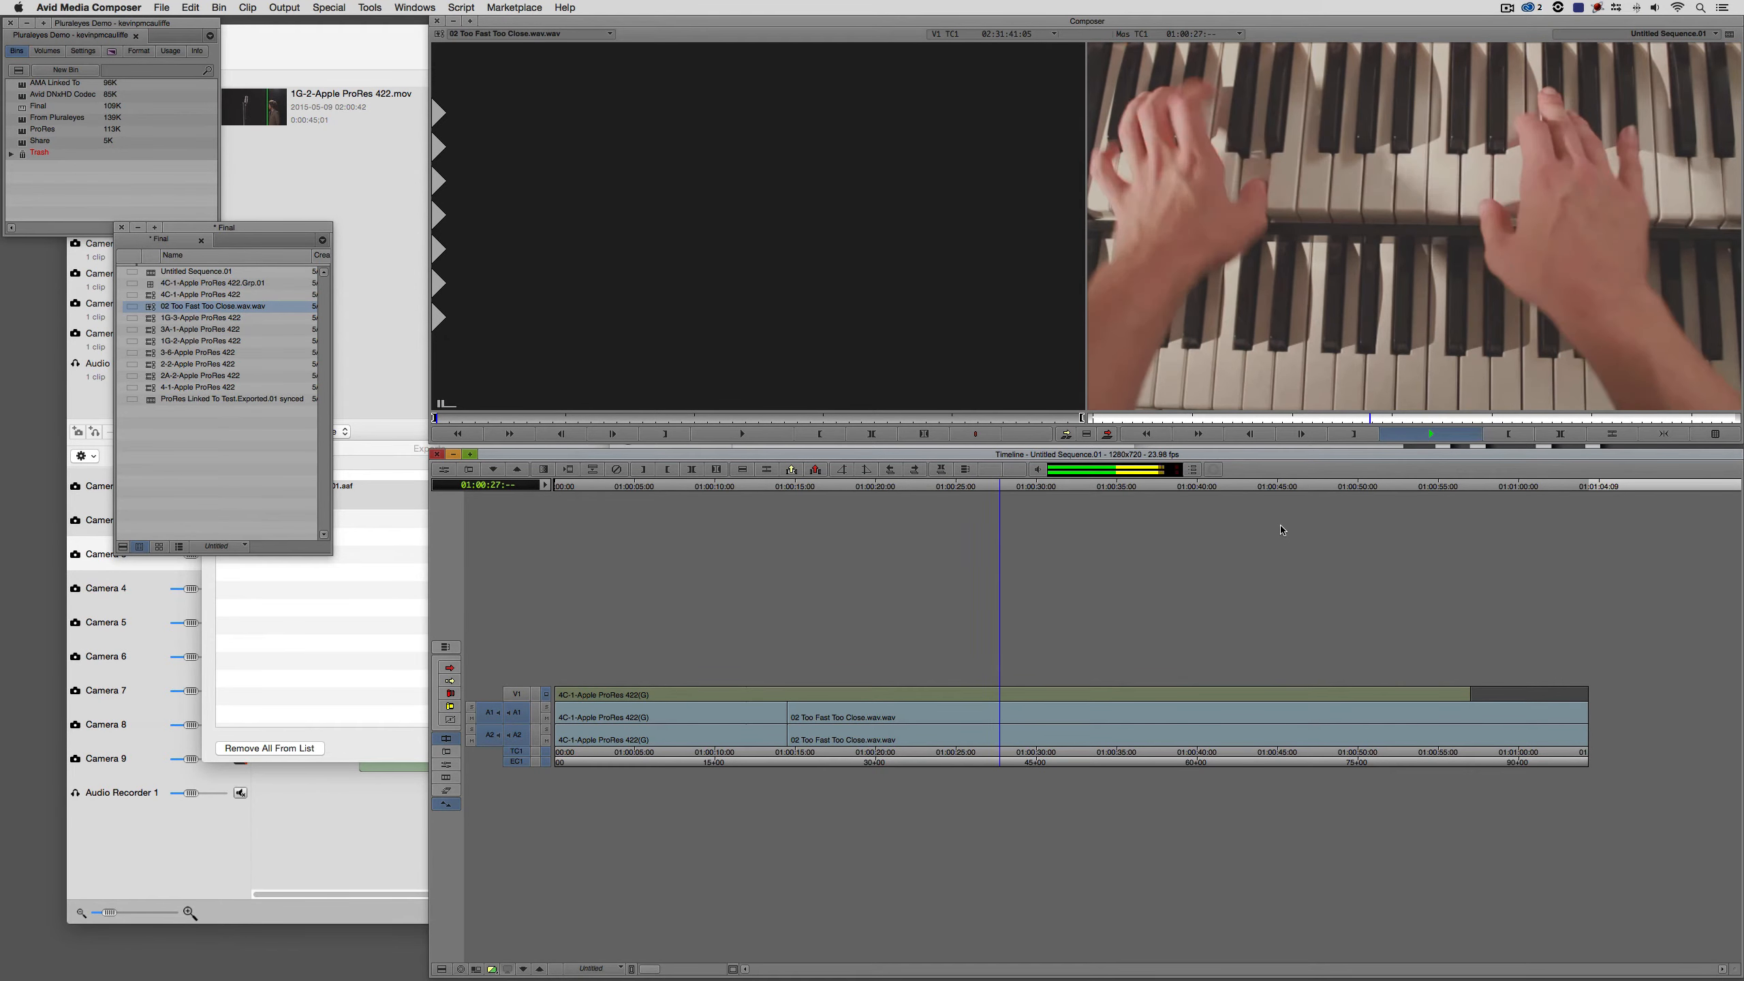
pyautogui.press('space')
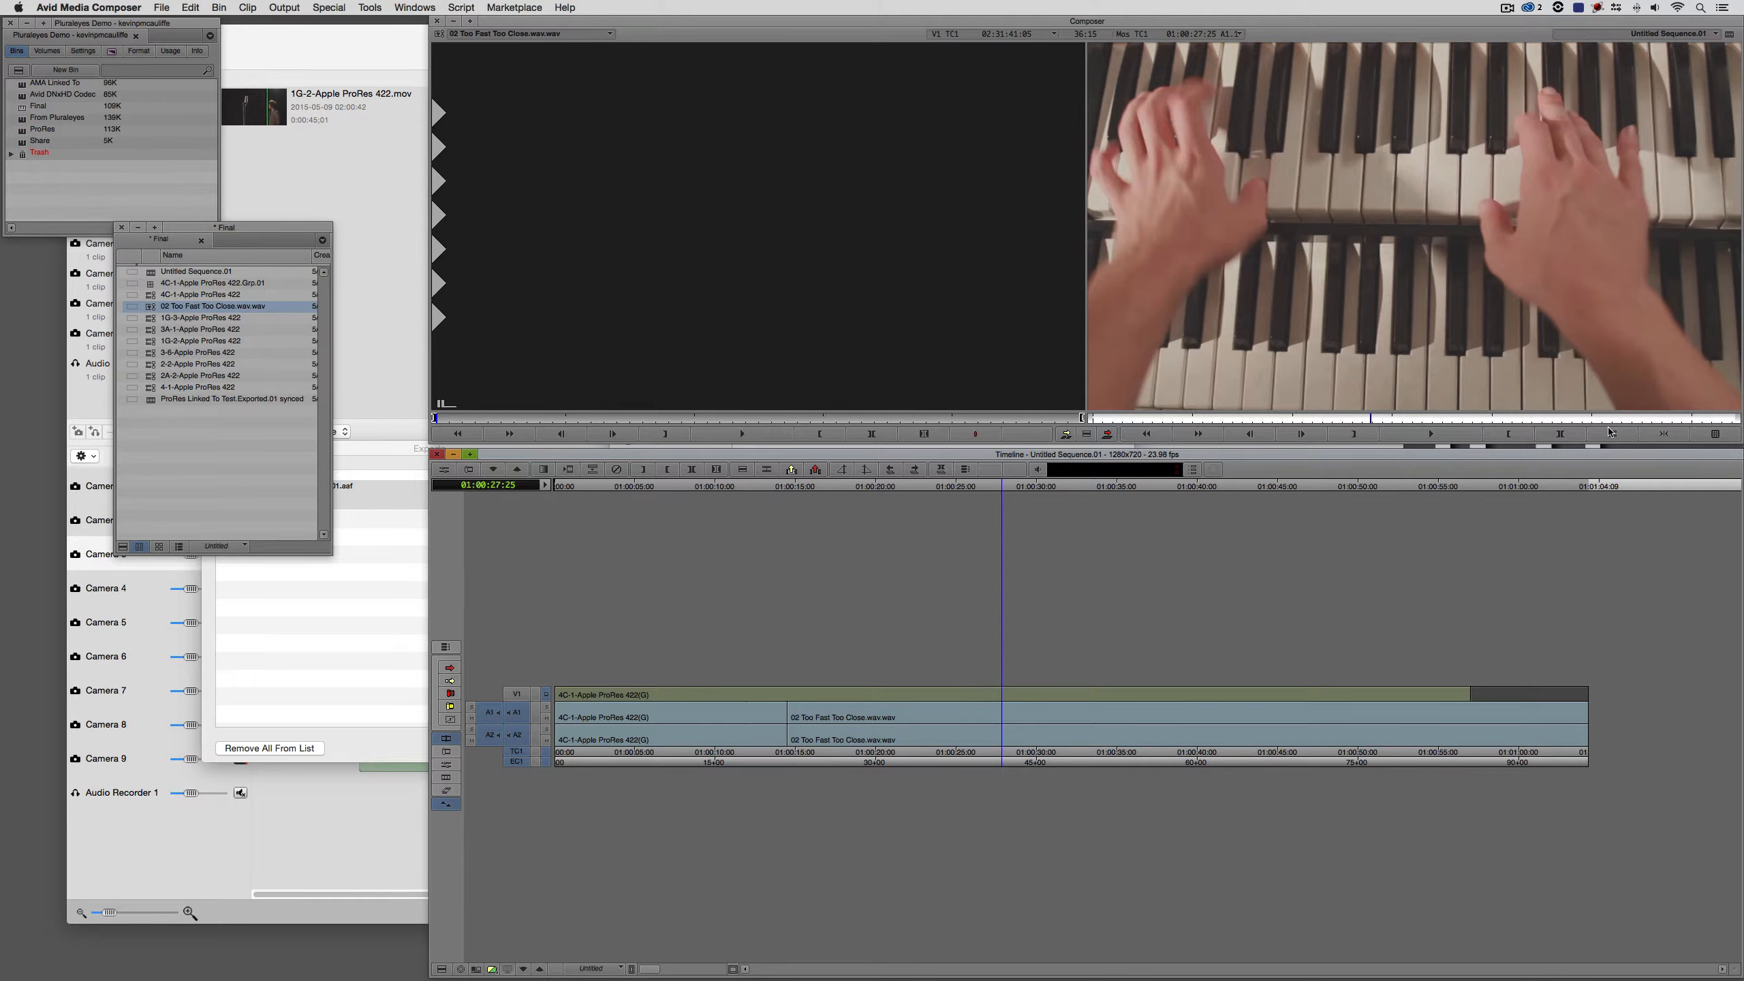
# Switch to the nine-angle multicamera display and play the sequence from around the start of the wav audio
pyautogui.click(1719, 437)
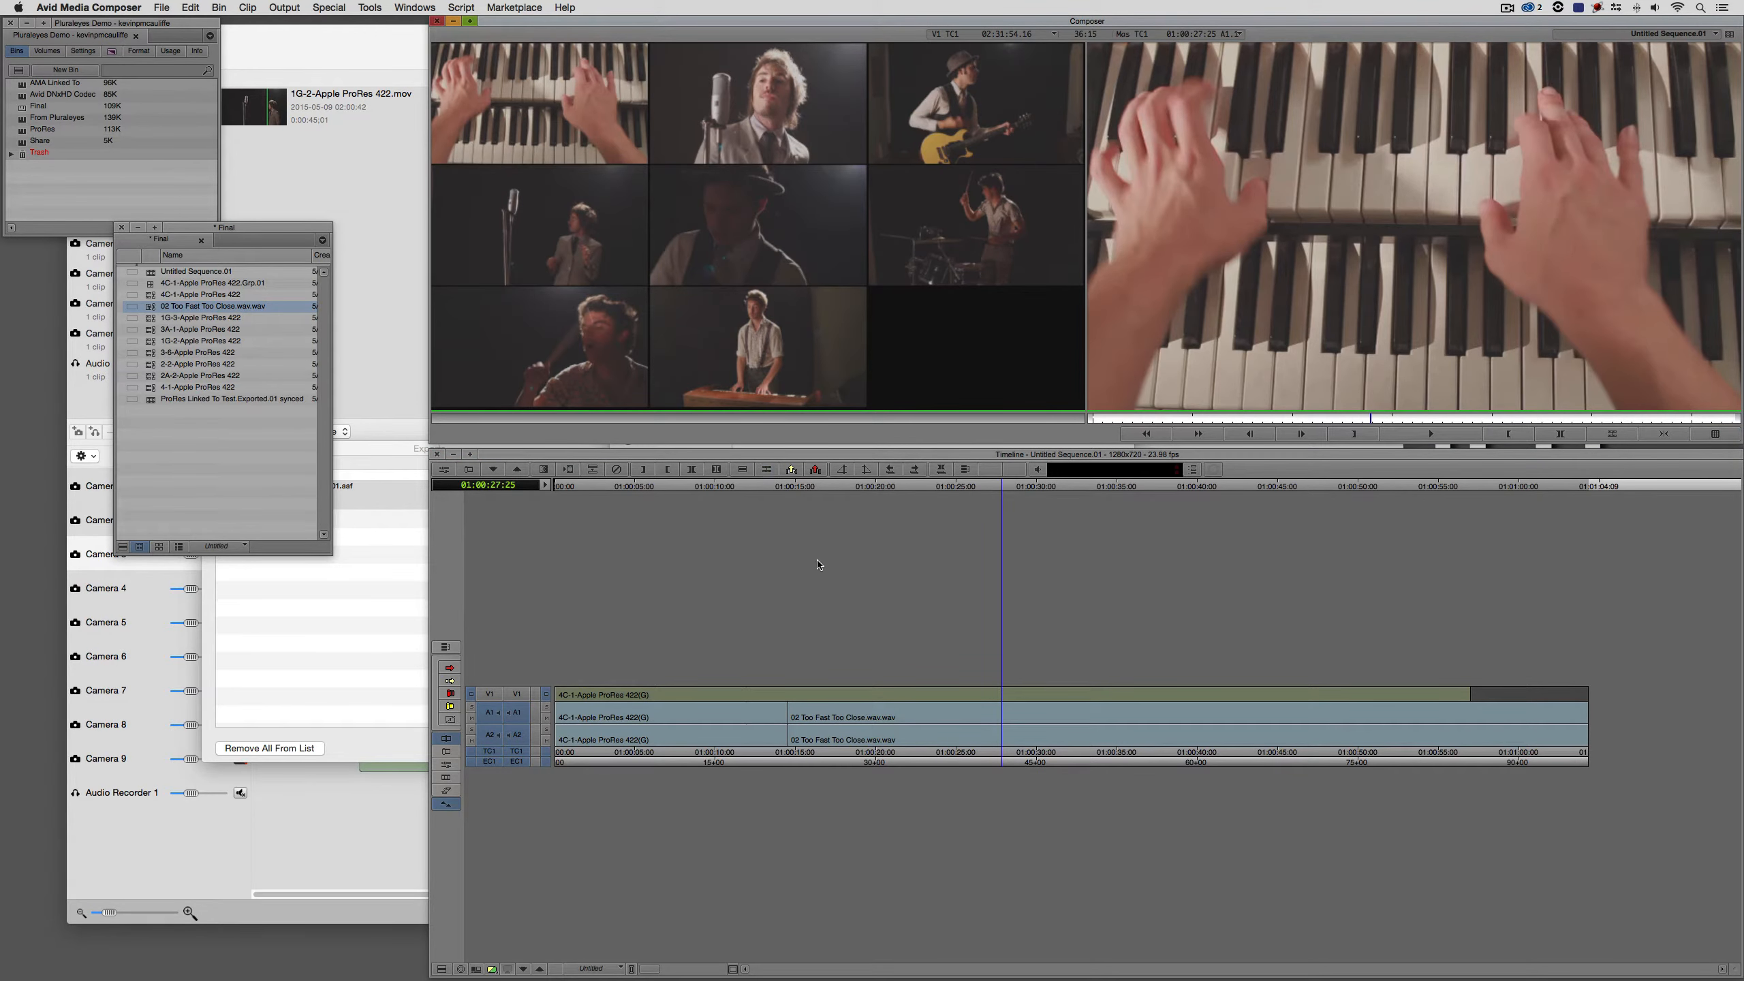
pyautogui.moveTo(1002, 487); pyautogui.dragTo(792, 487)
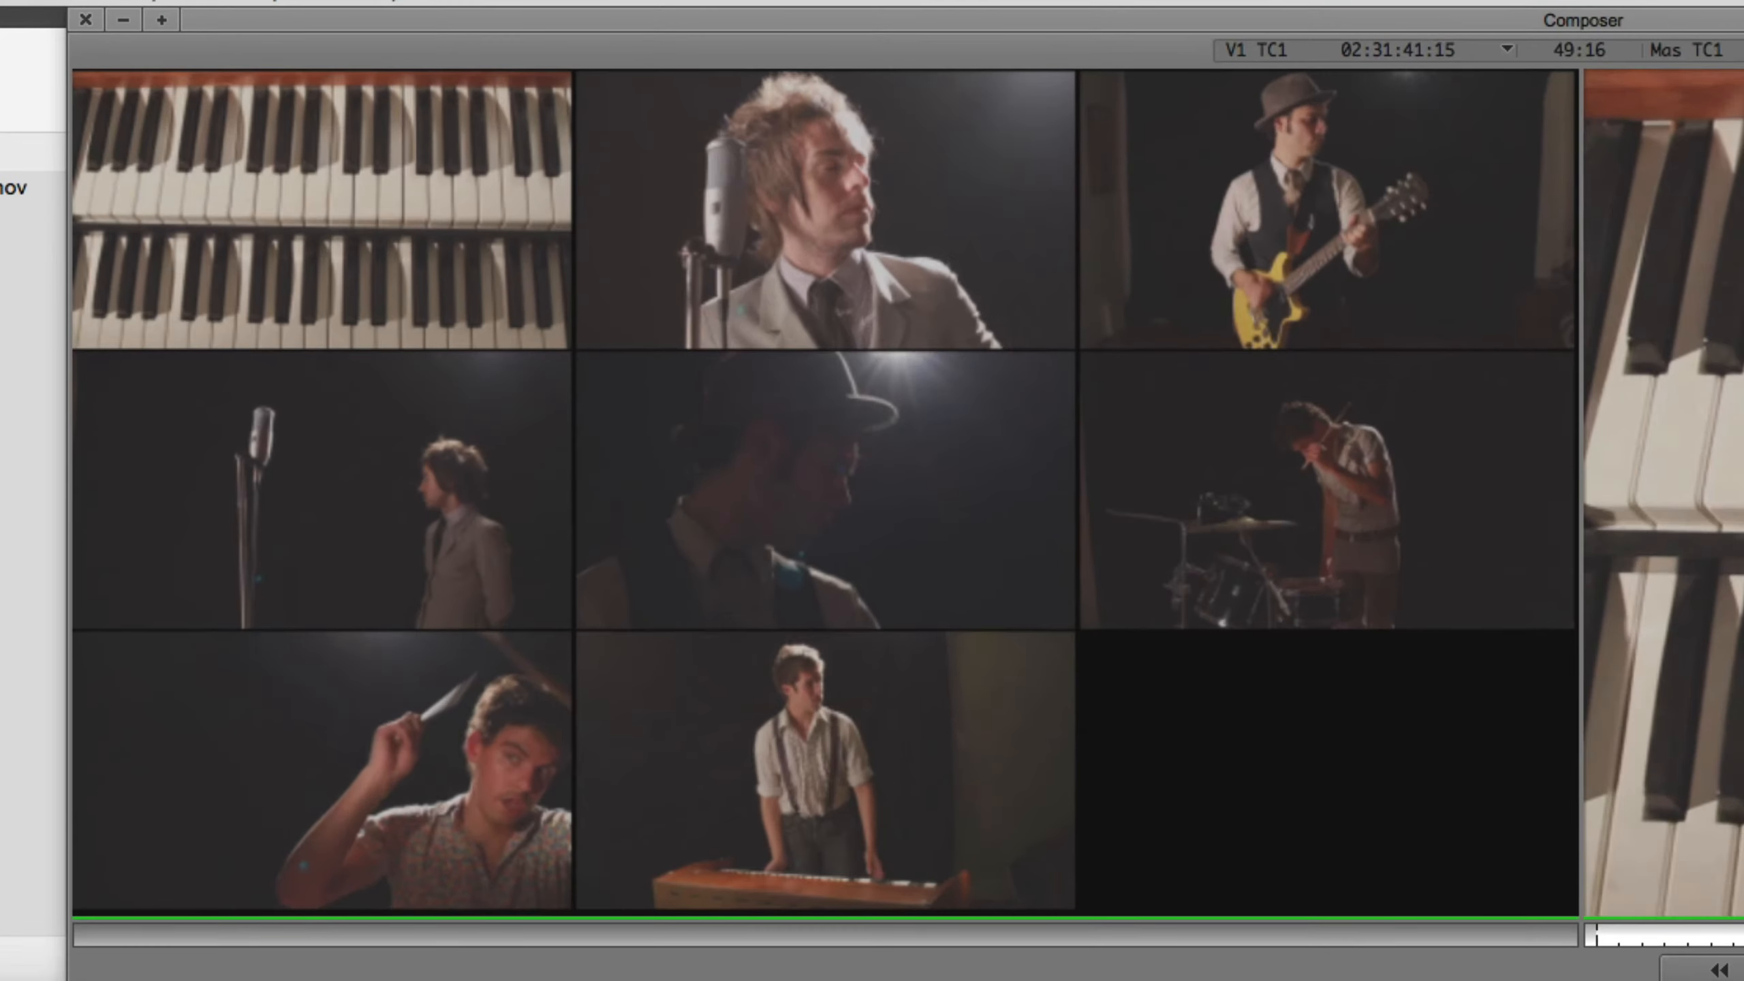
pyautogui.press('space')
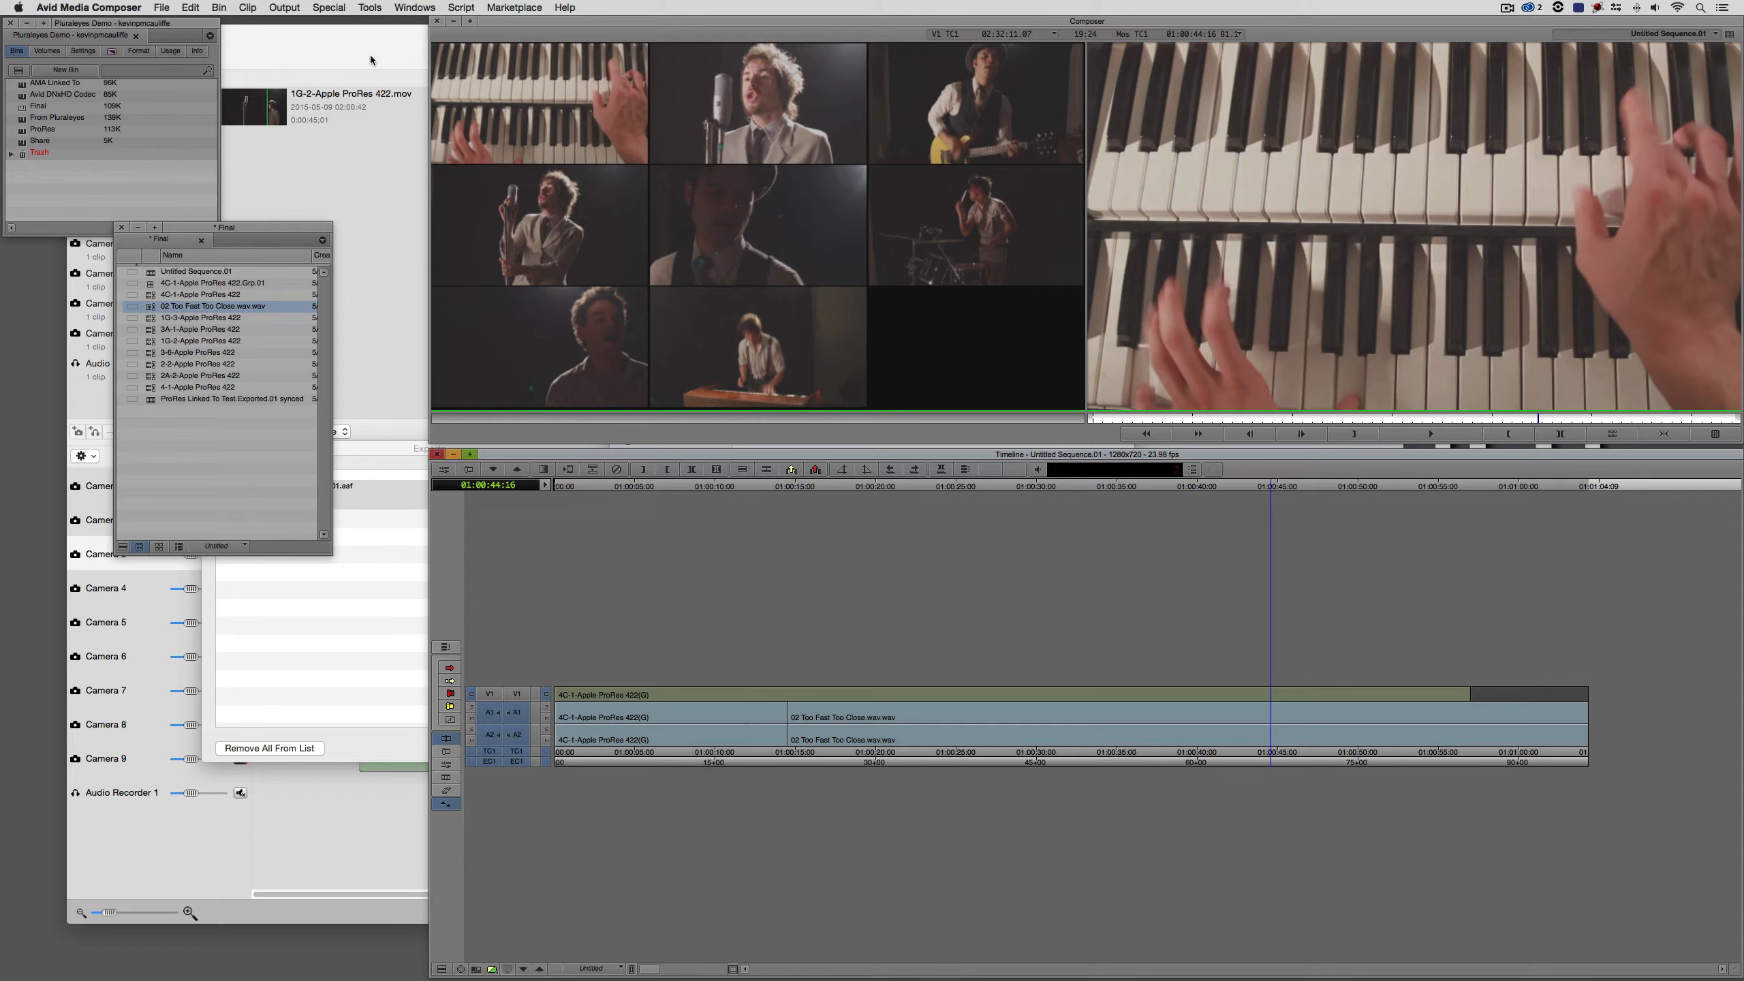
# Hide the other applications, show the MCam commands in the Command Palette and move the palette clear of the monitors
pyautogui.click(364, 7)
pyautogui.click(346, 33)
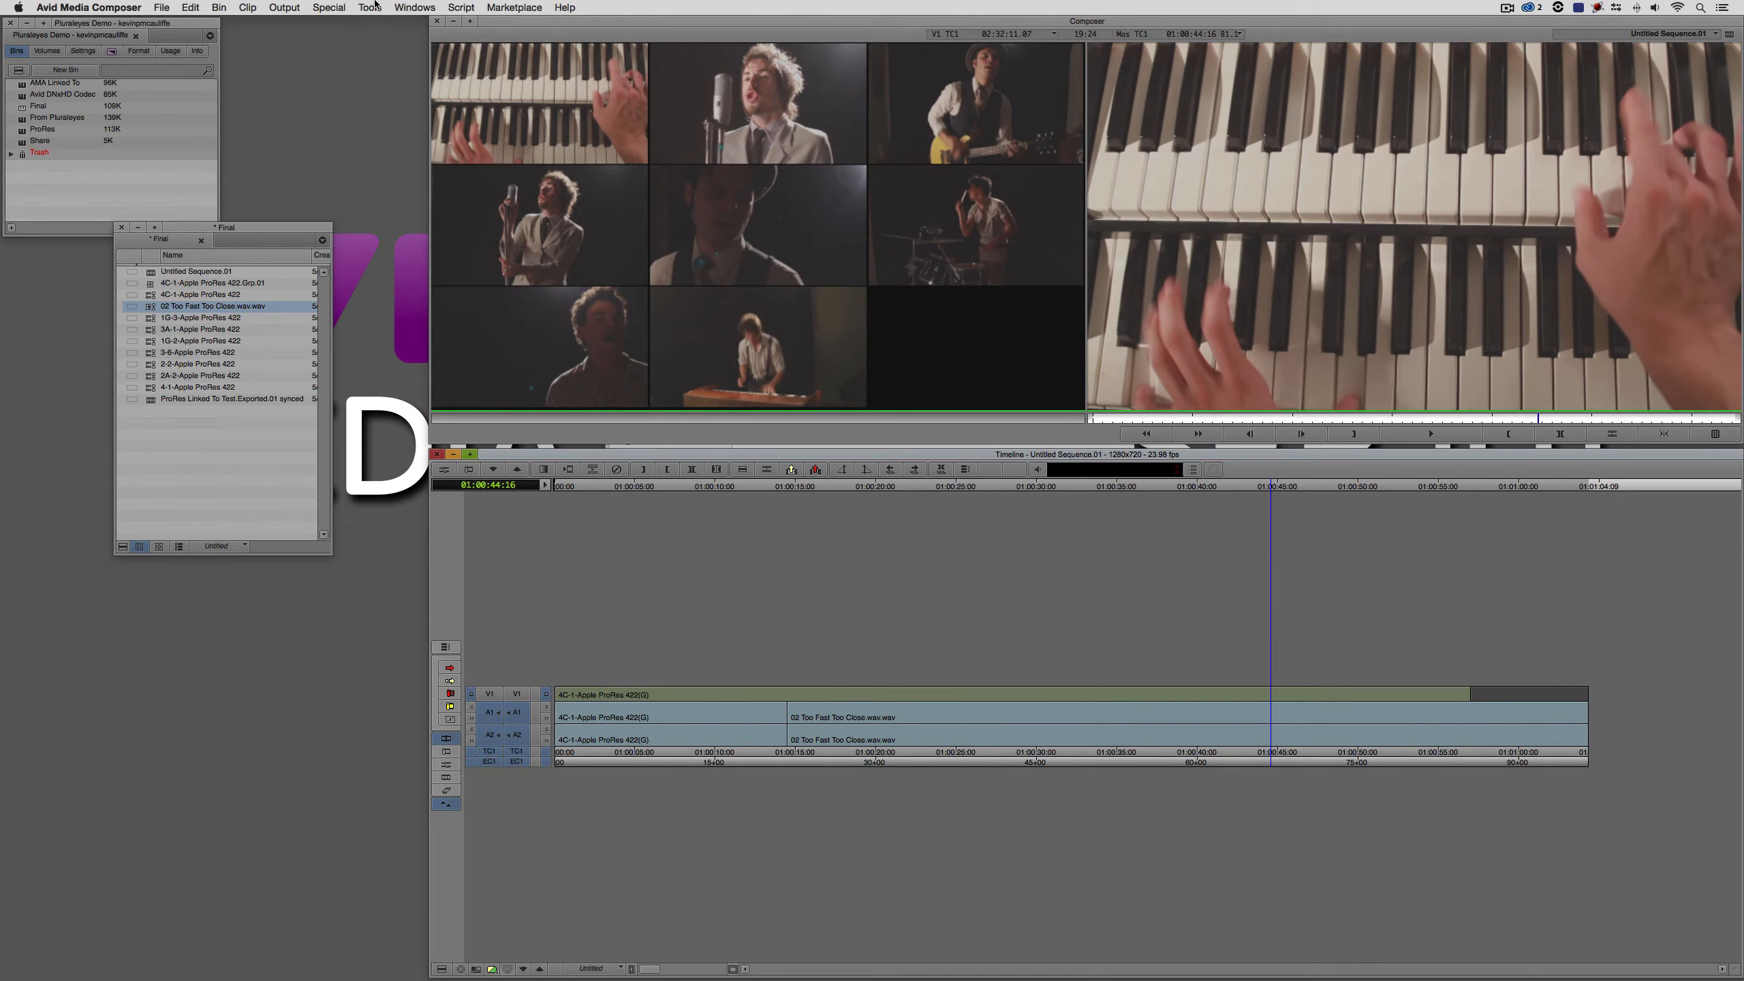
pyautogui.click(375, 5)
pyautogui.click(428, 180)
pyautogui.moveTo(283, 215); pyautogui.dragTo(517, 329)
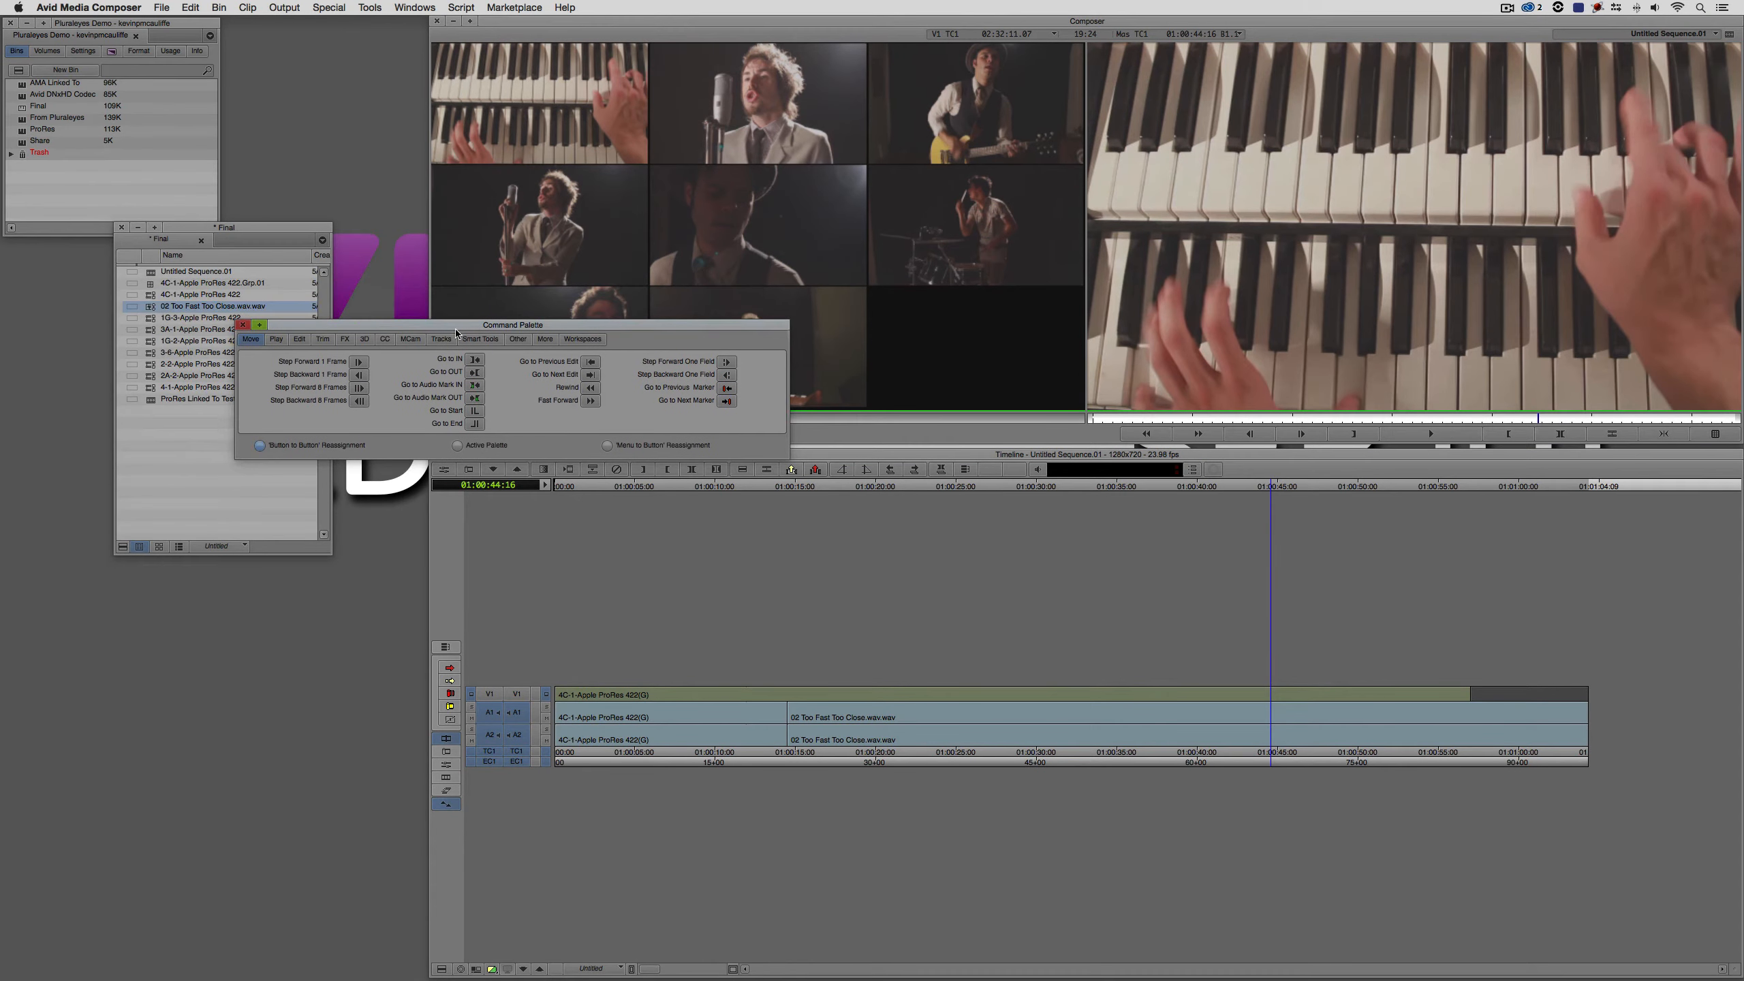
pyautogui.click(411, 339)
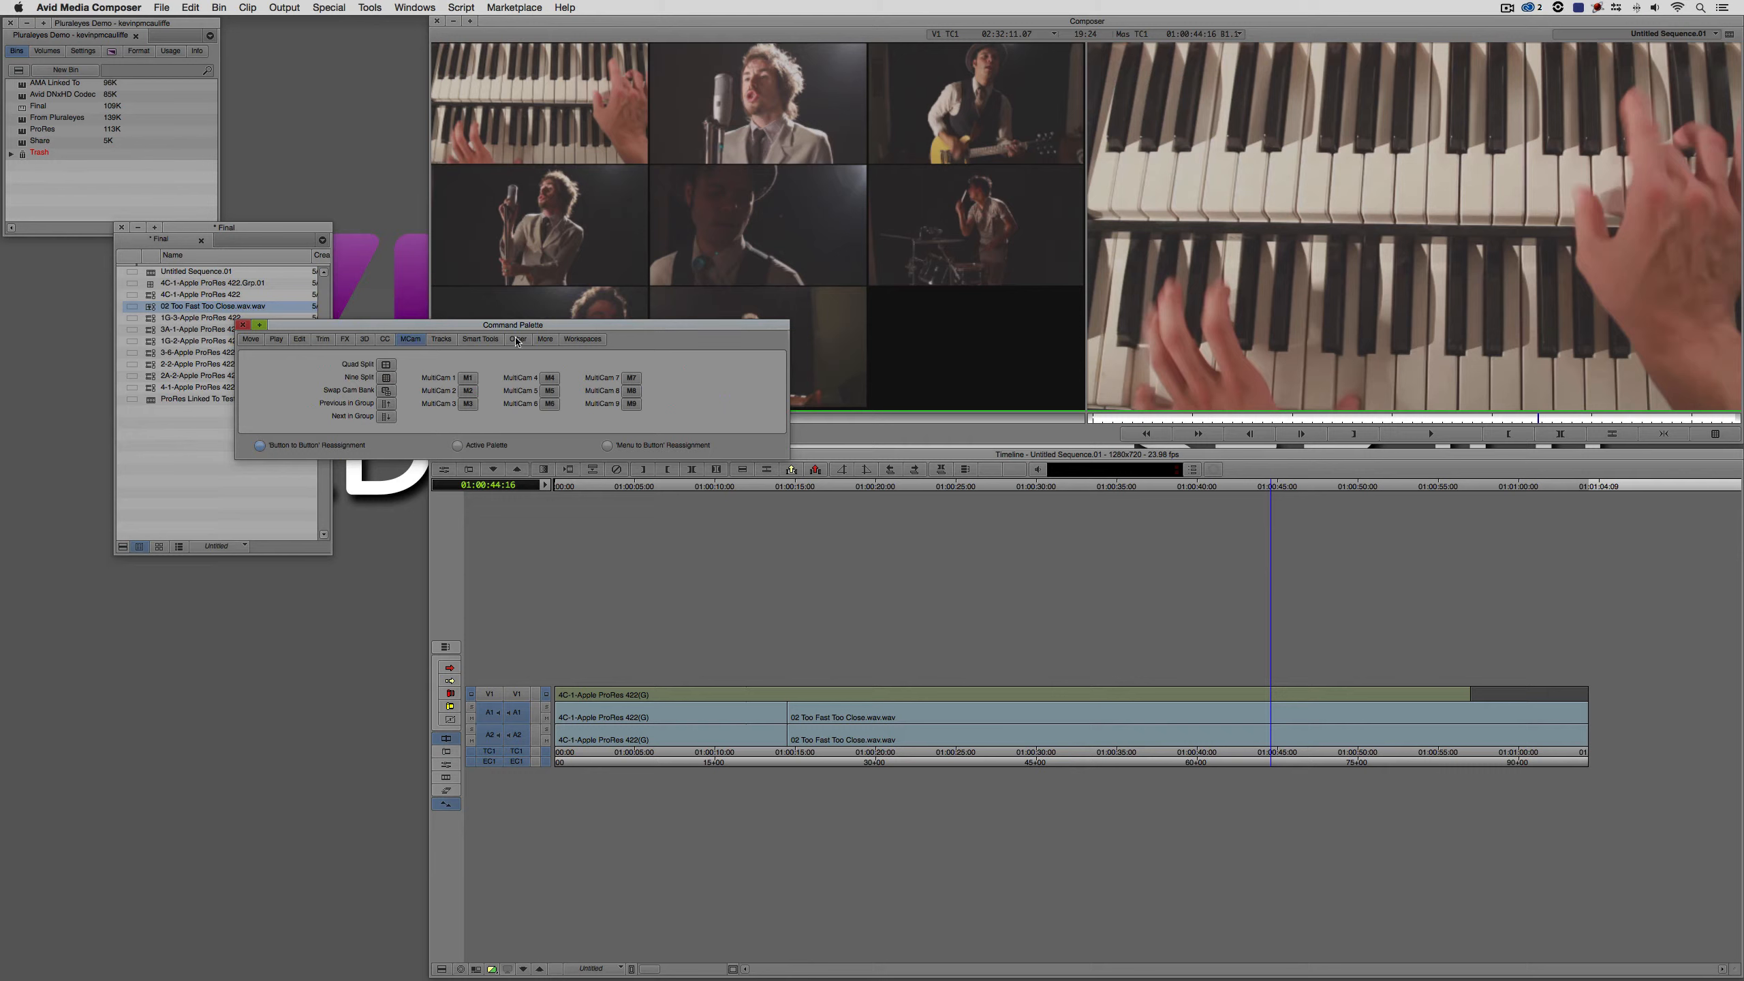
pyautogui.moveTo(506, 328); pyautogui.dragTo(322, 516)
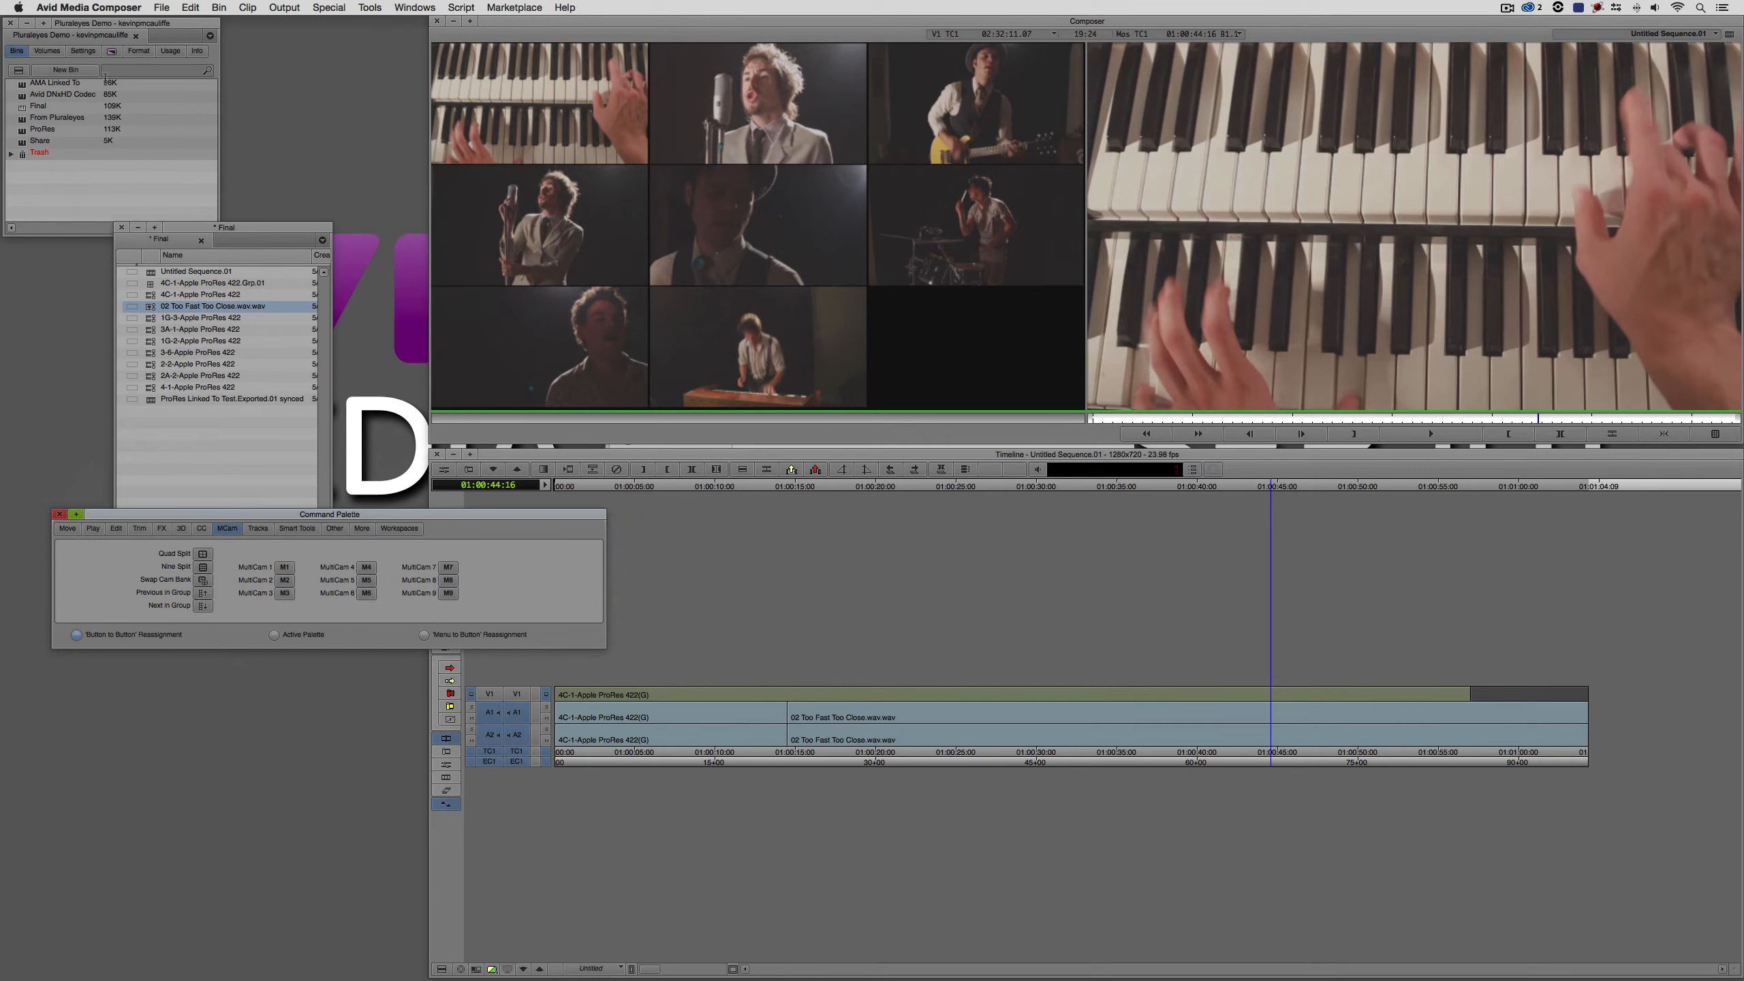
# Review the MultiCam button assignments in the user's Keyboard settings, and close the keyboard and Command Palette windows
pyautogui.click(83, 51)
pyautogui.scroll(-5, 100, 142)
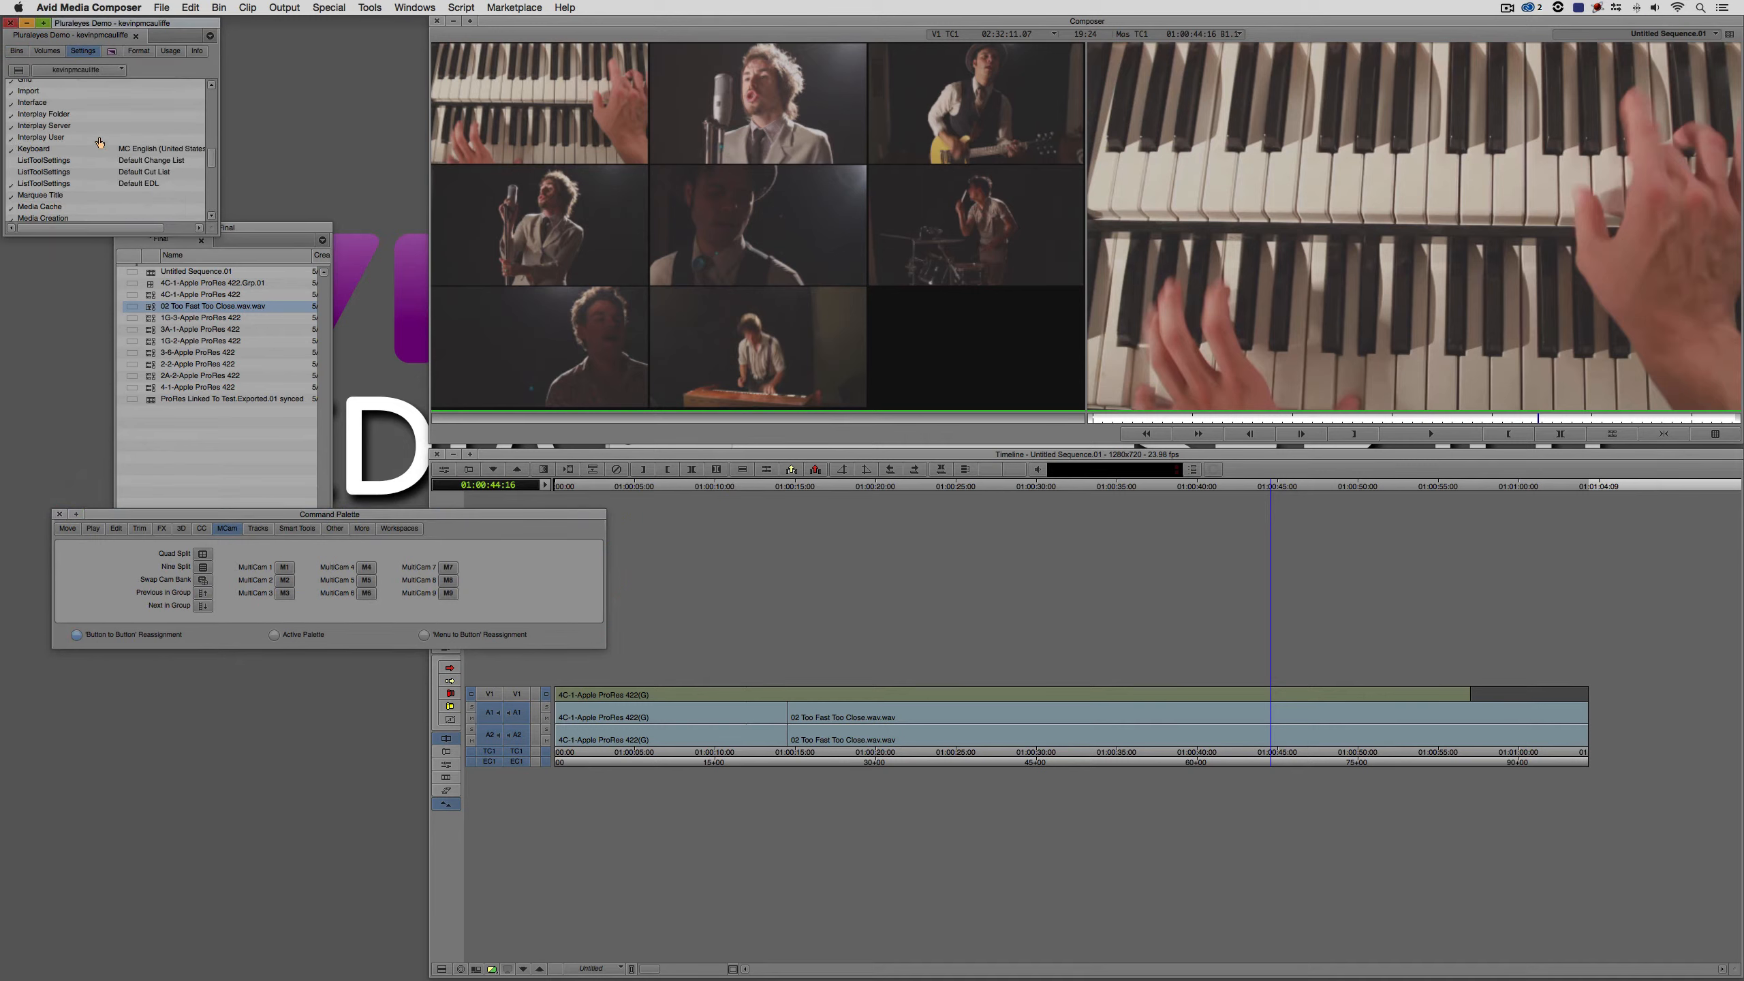
pyautogui.doubleClick(34, 149)
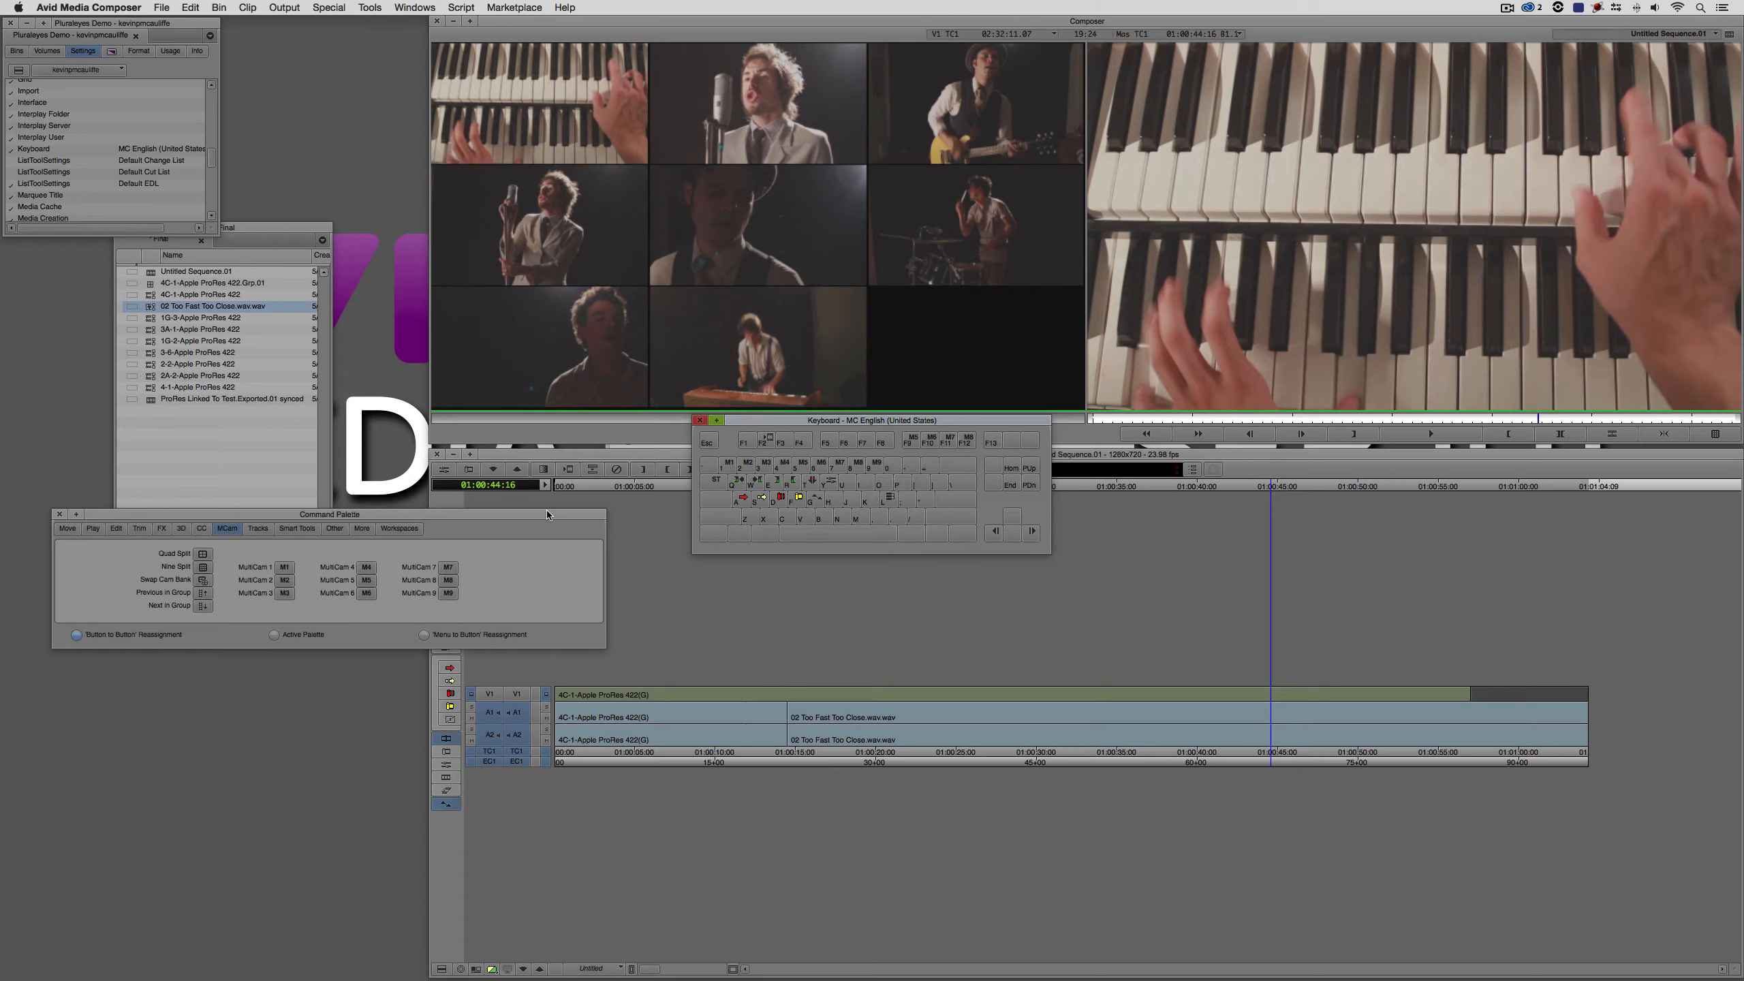
pyautogui.click(701, 420)
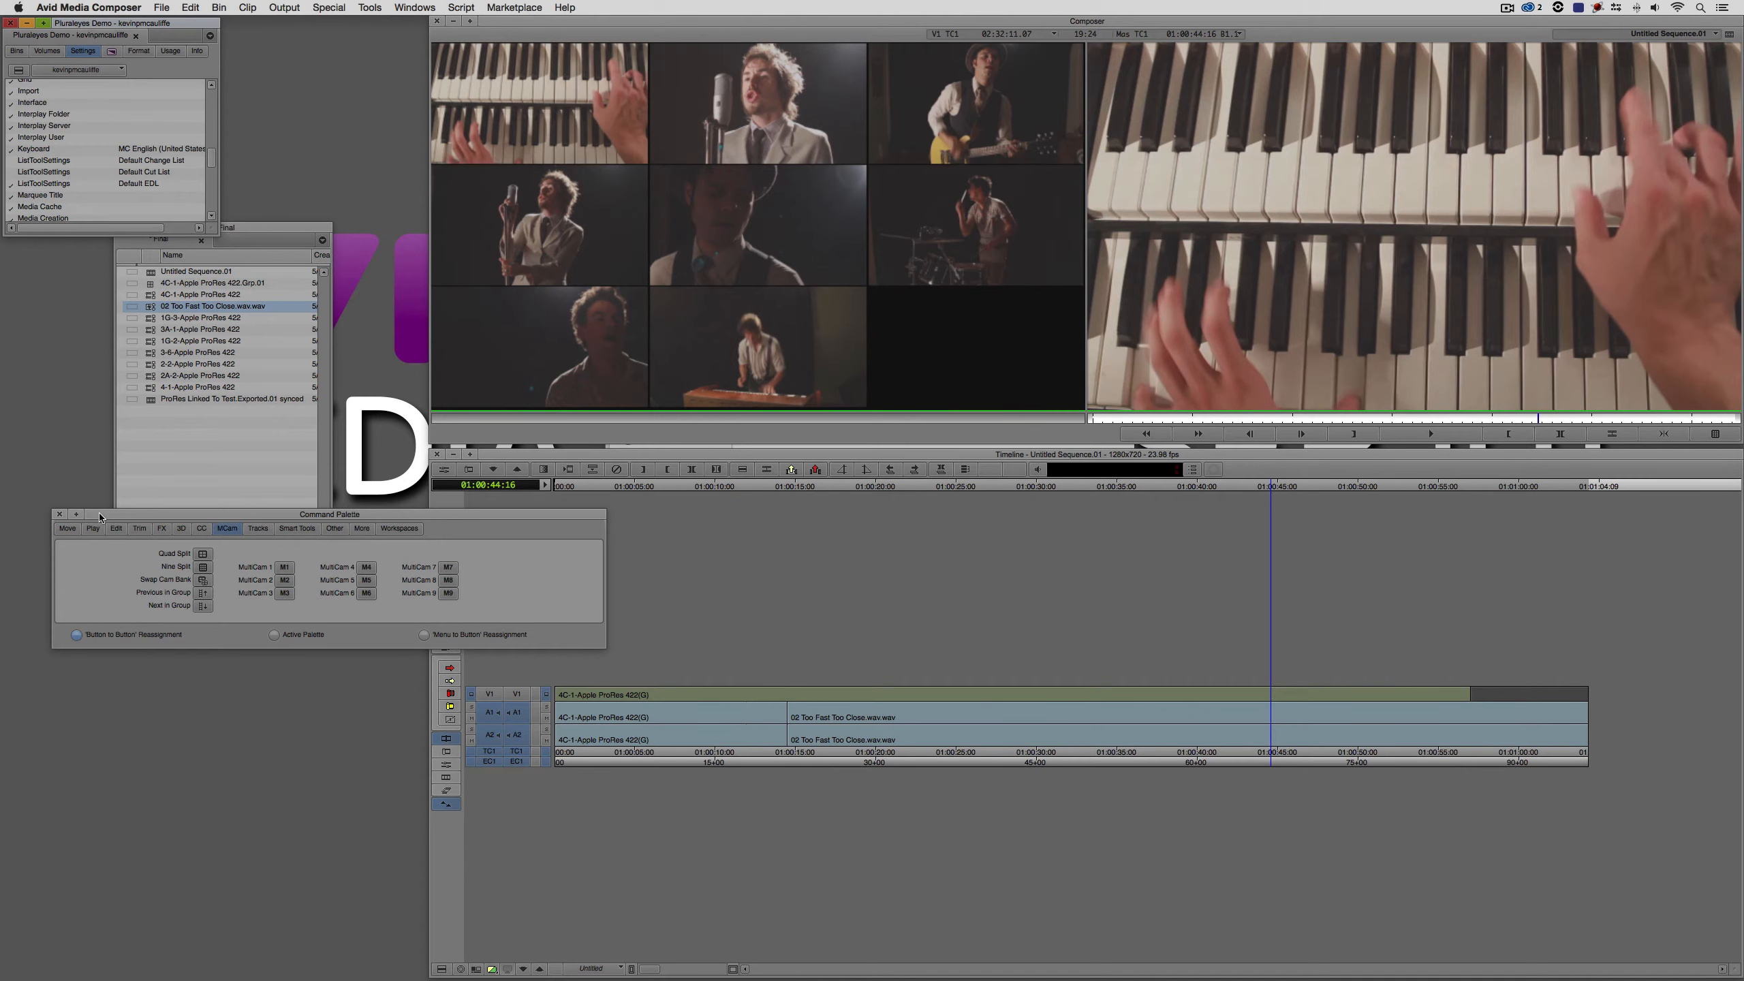
pyautogui.click(59, 513)
# Cut the video track to the third camera angle, the guitarist, at the start of the wav audio at 01:00:14:14
pyautogui.click(788, 719)
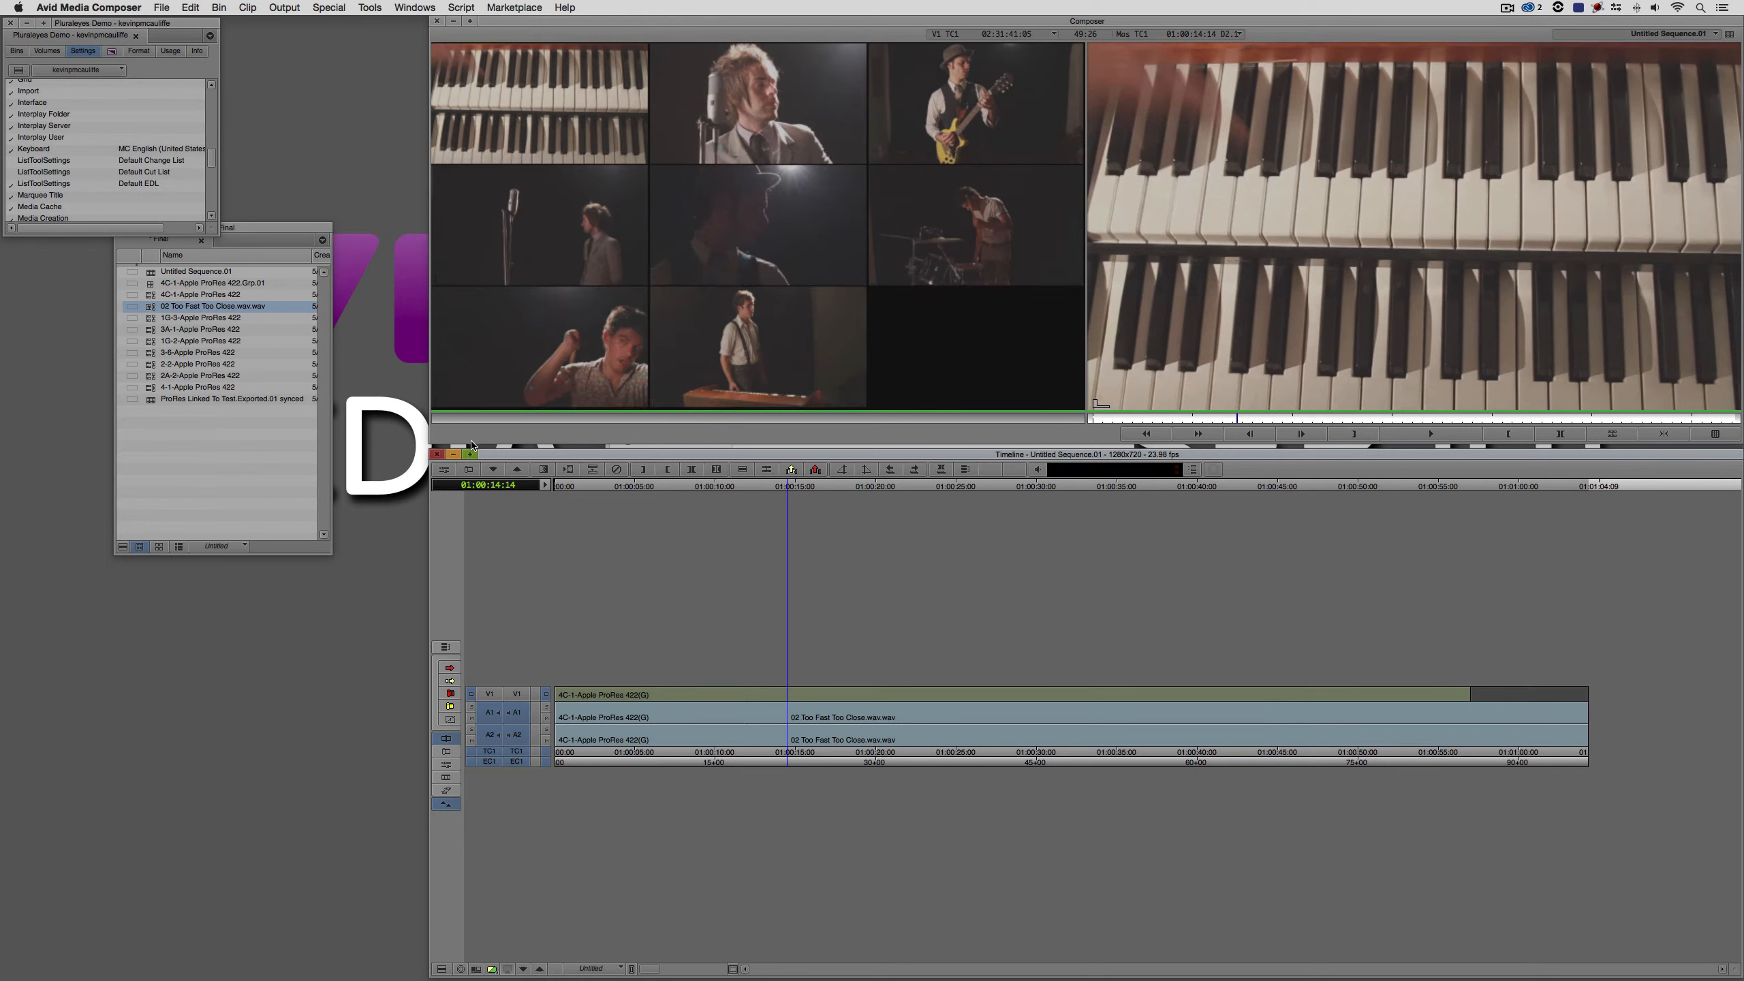
pyautogui.click(969, 106)
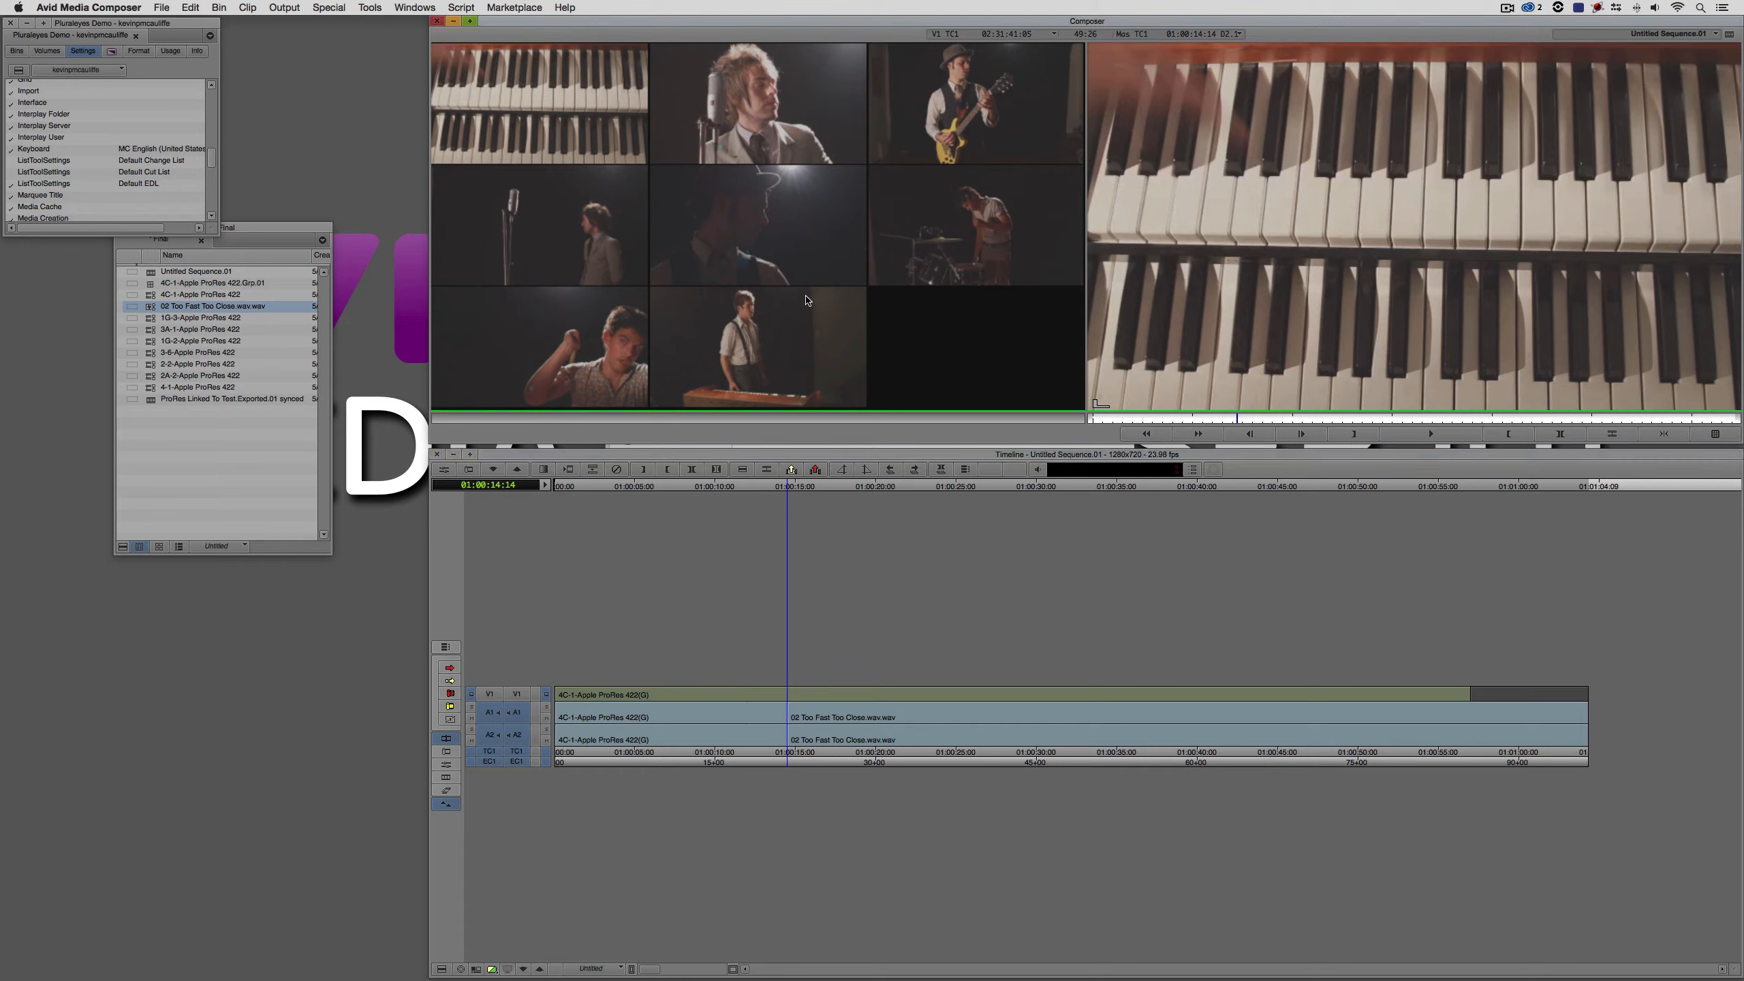
pyautogui.click(516, 699)
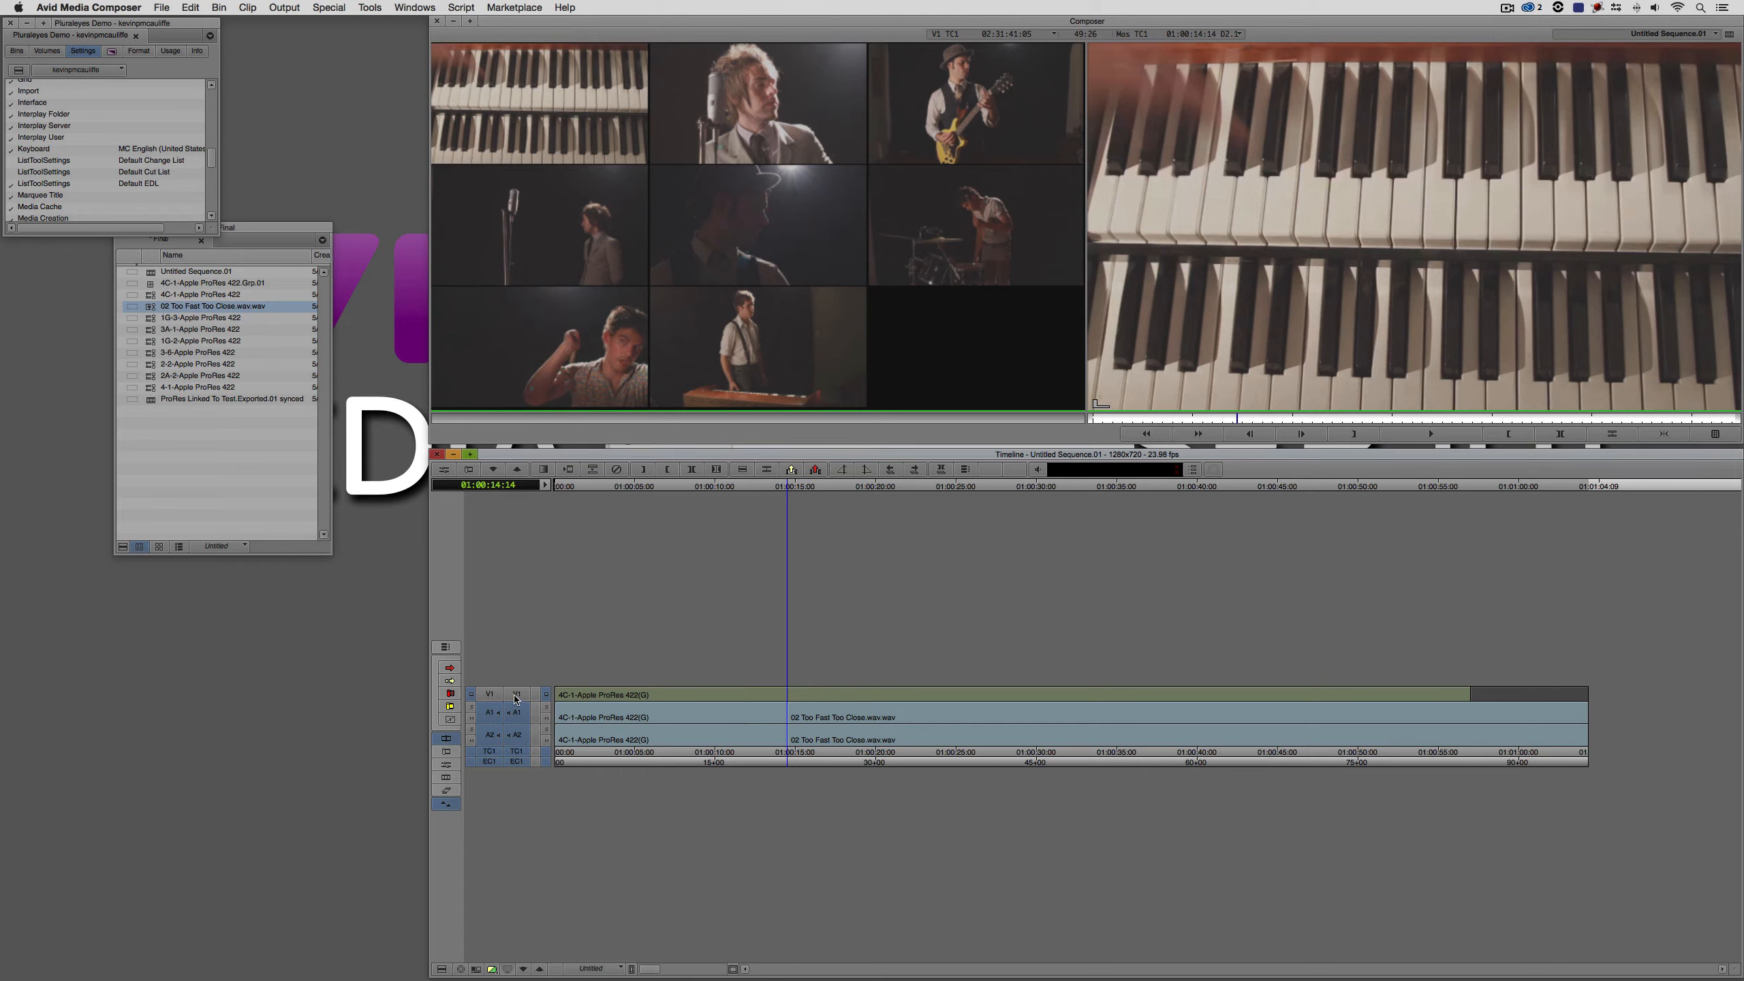
pyautogui.click(945, 120)
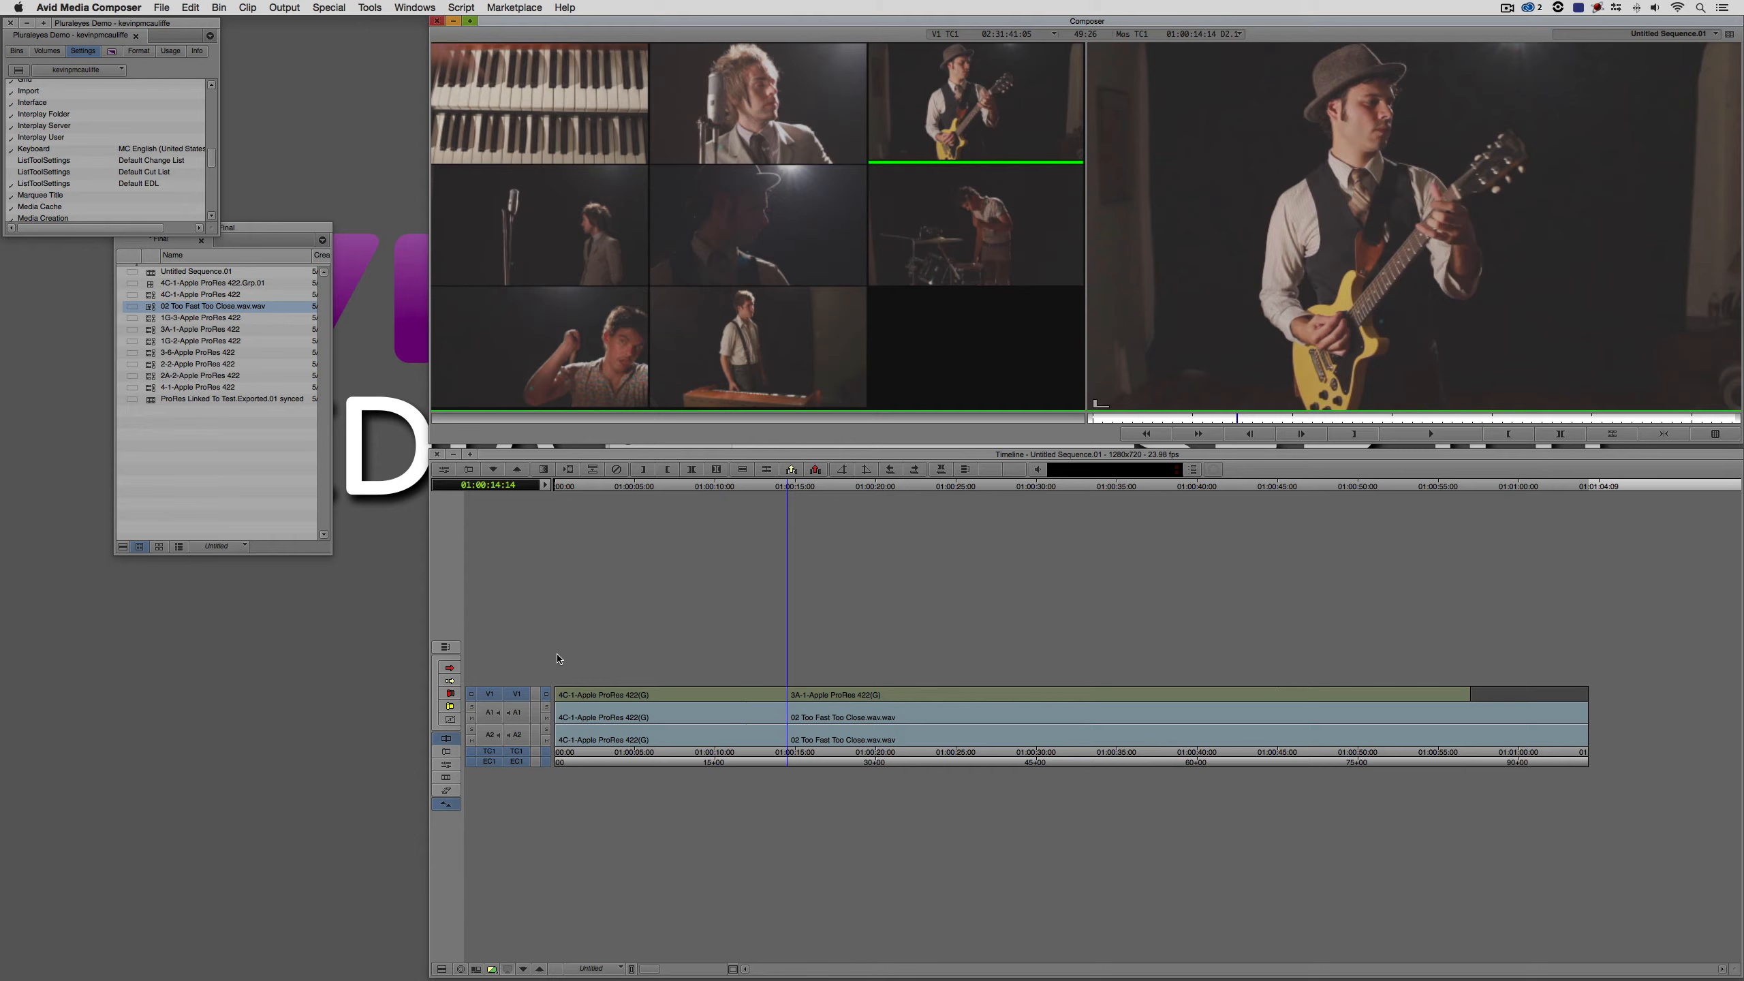
# Play the sequence and switch live through camera angles 4, 3, 5, 7, 6, 5, 1 and 2, stopping at about 01:00:37:18
pyautogui.press('space')
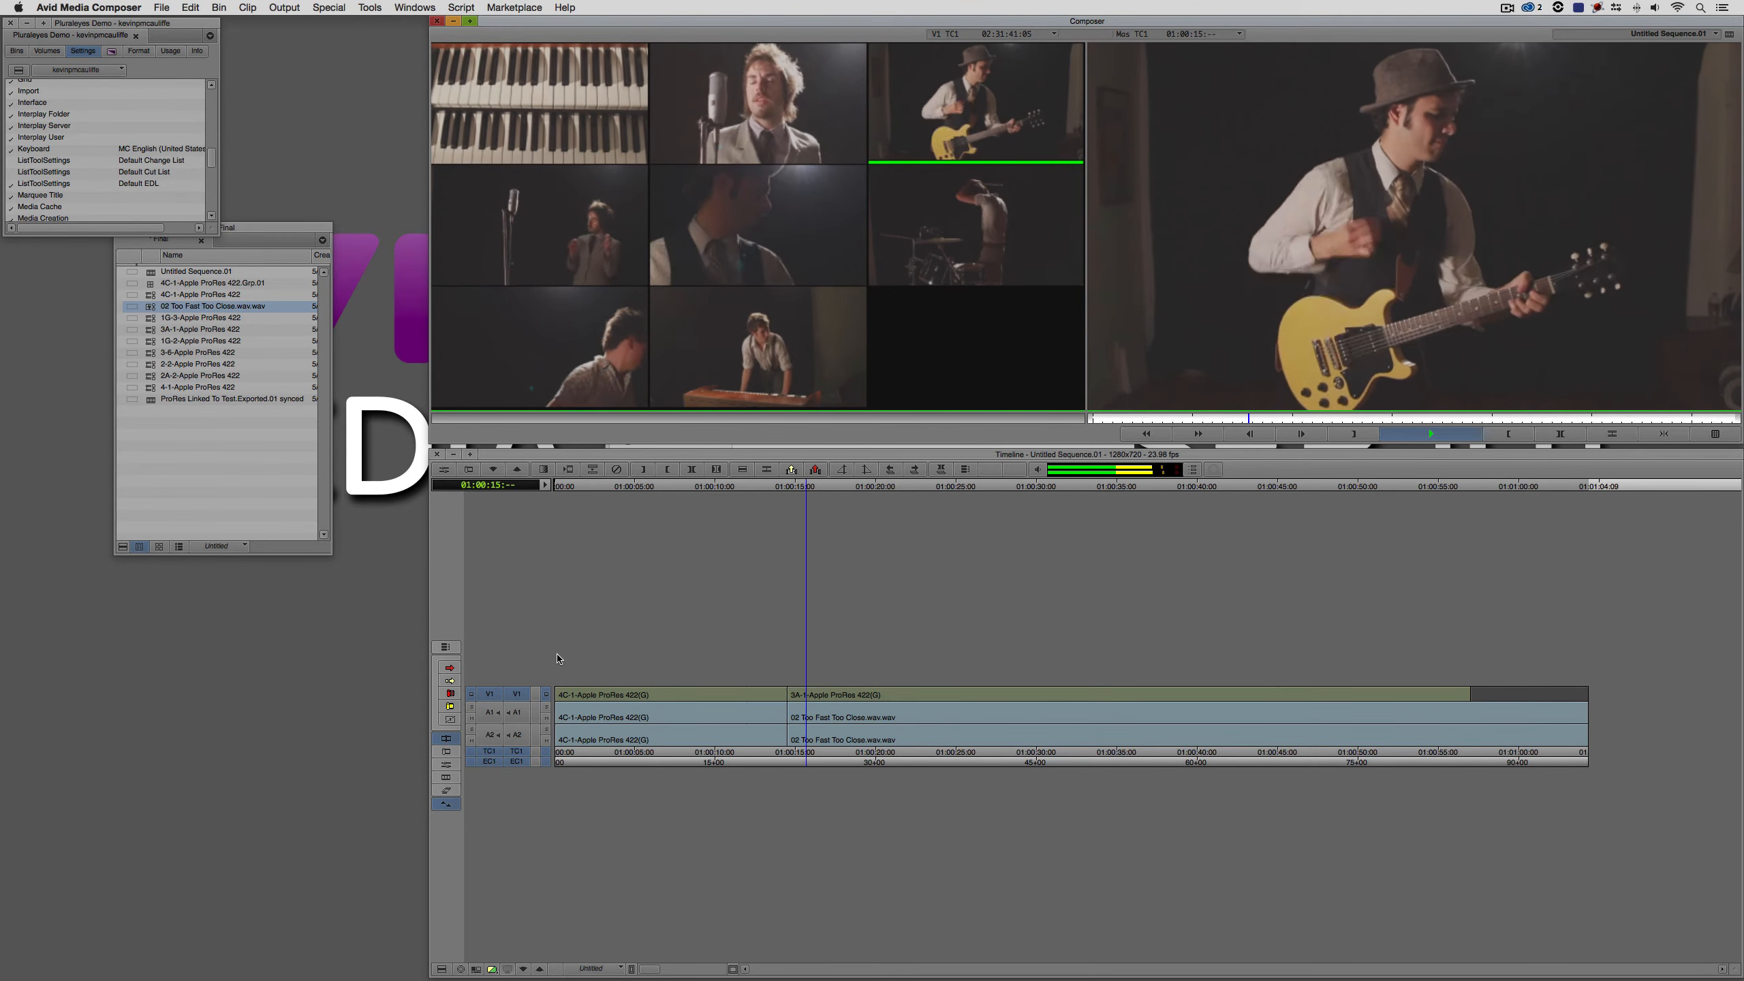
pyautogui.press('4')
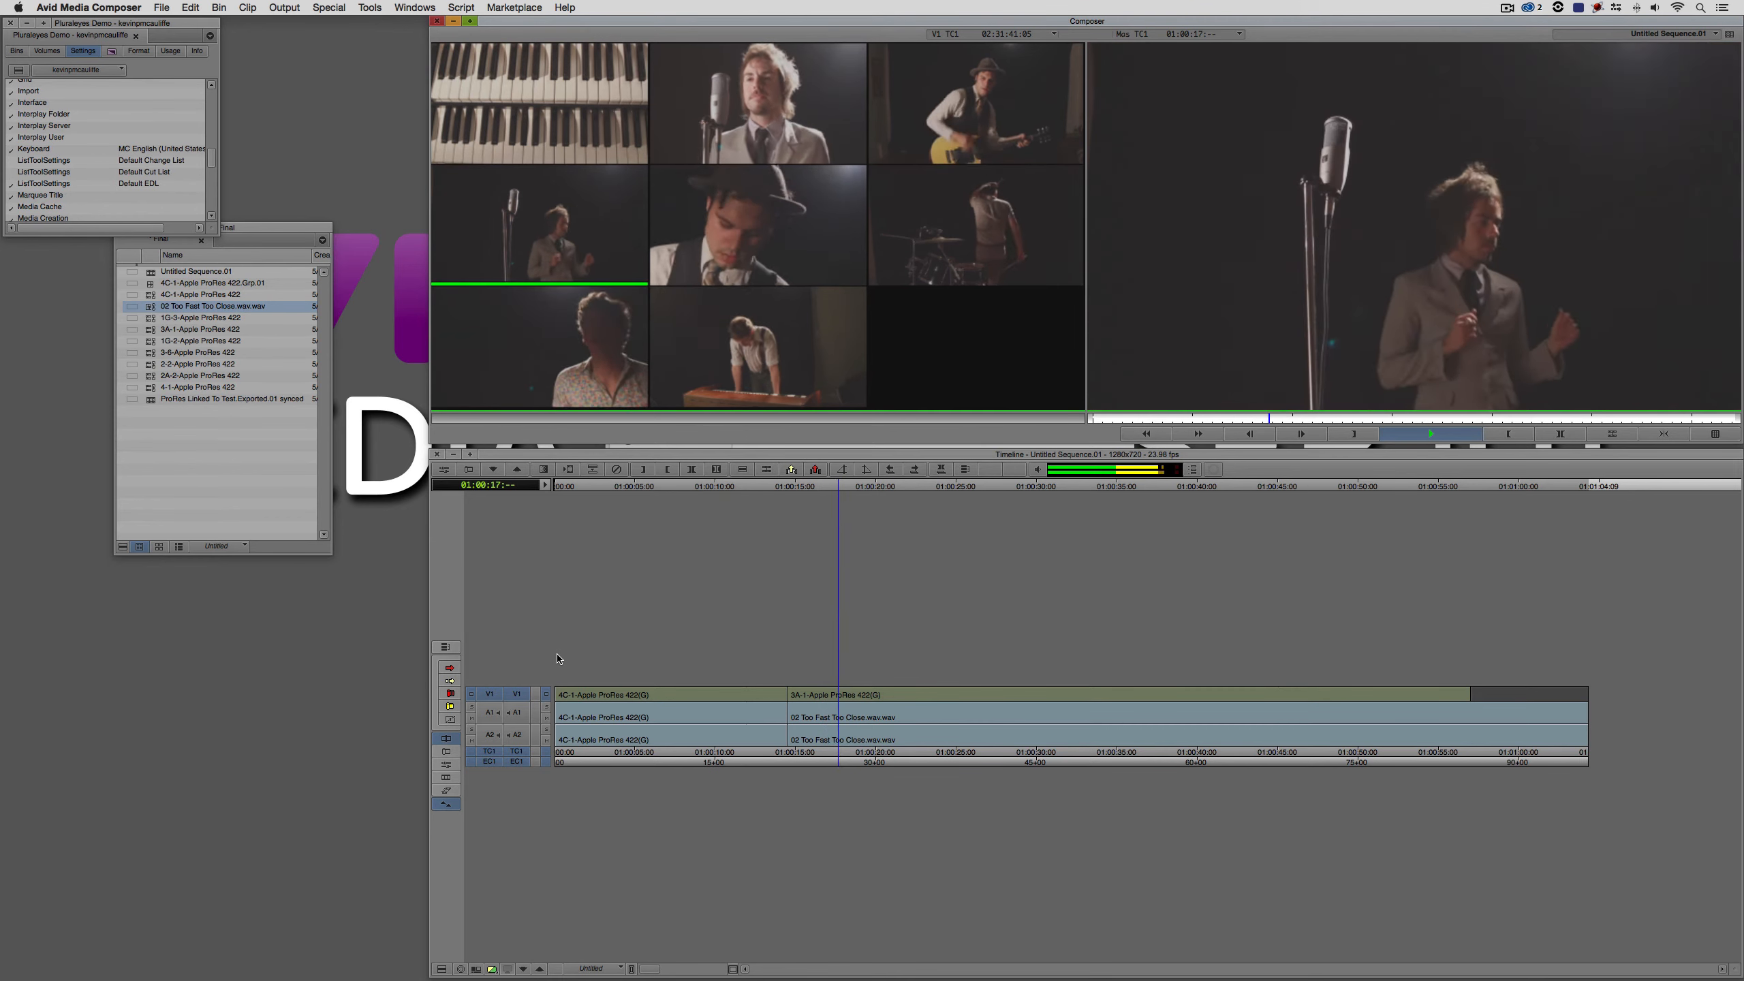
pyautogui.press('3')
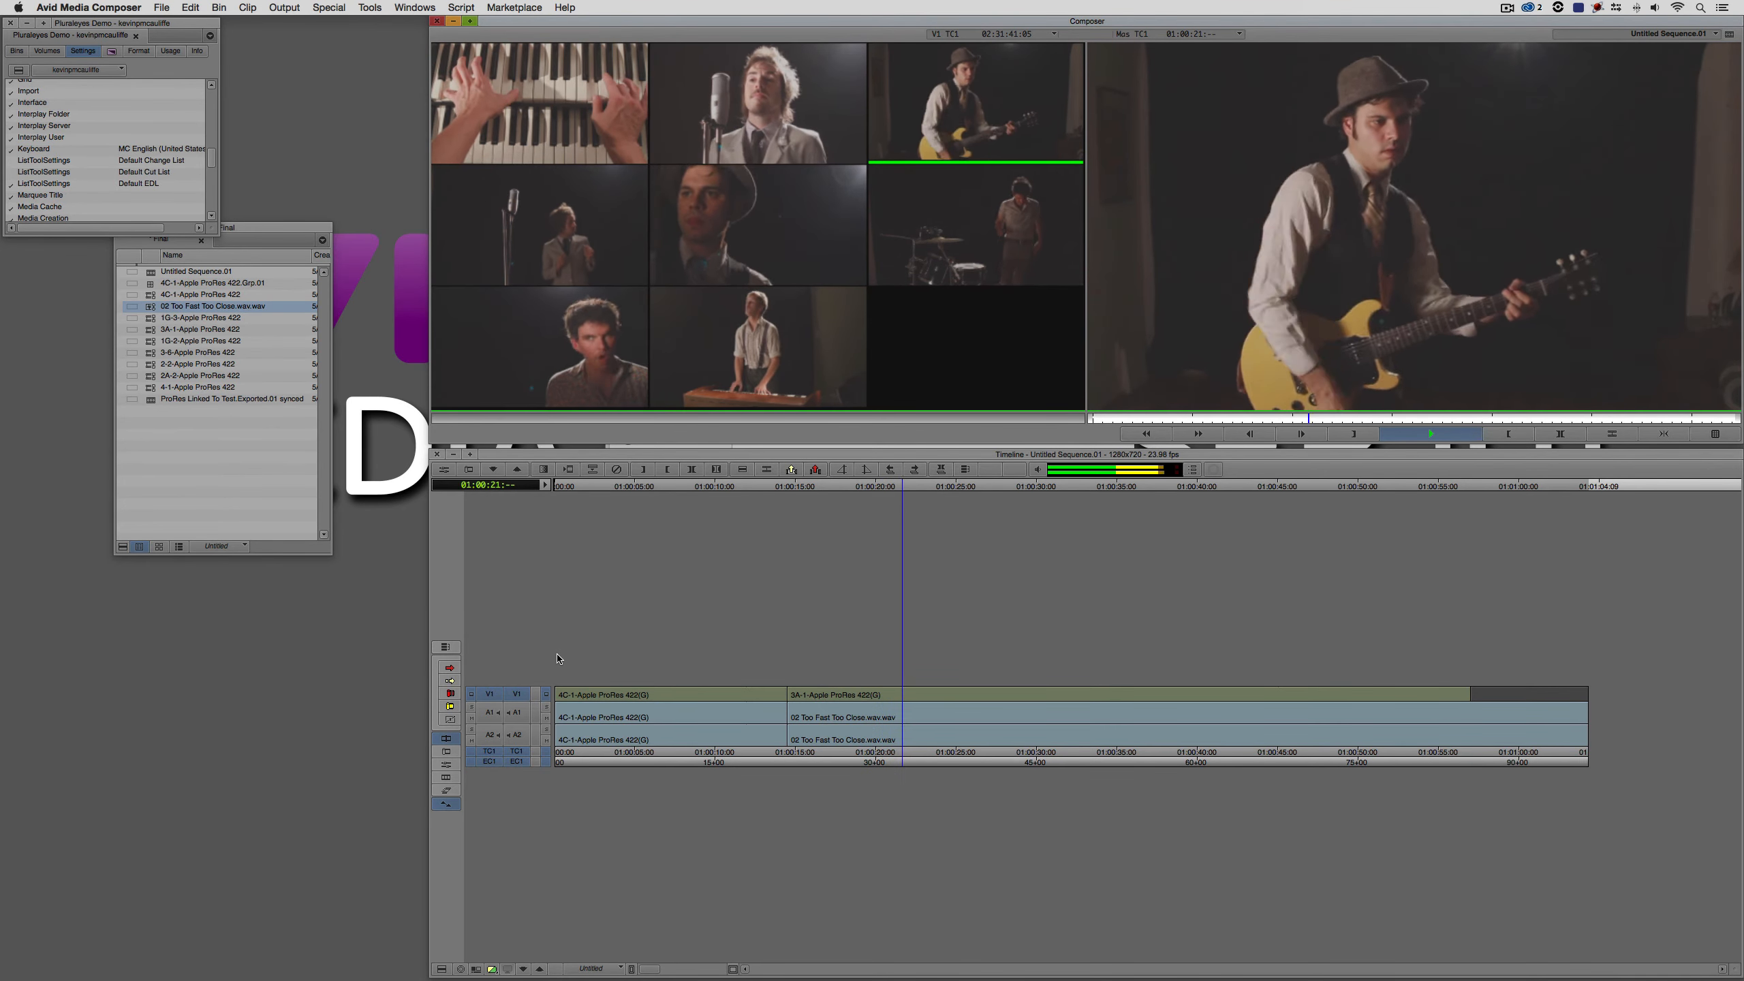
pyautogui.press('5')
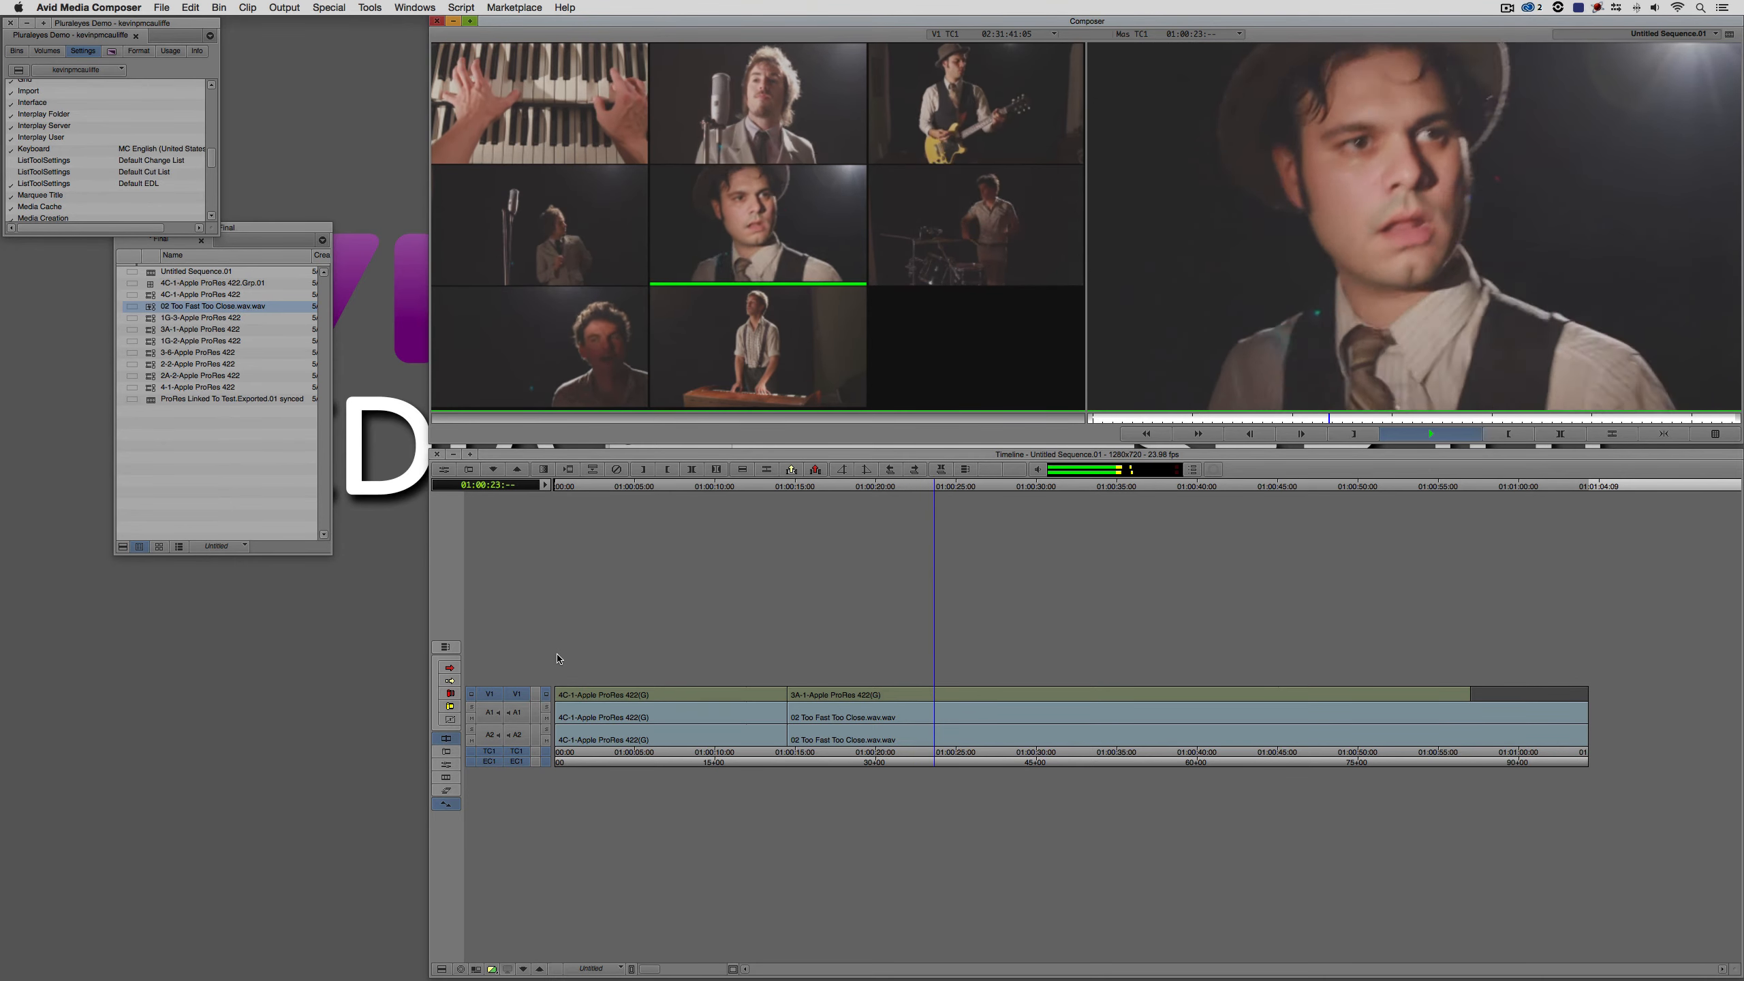
pyautogui.press('7')
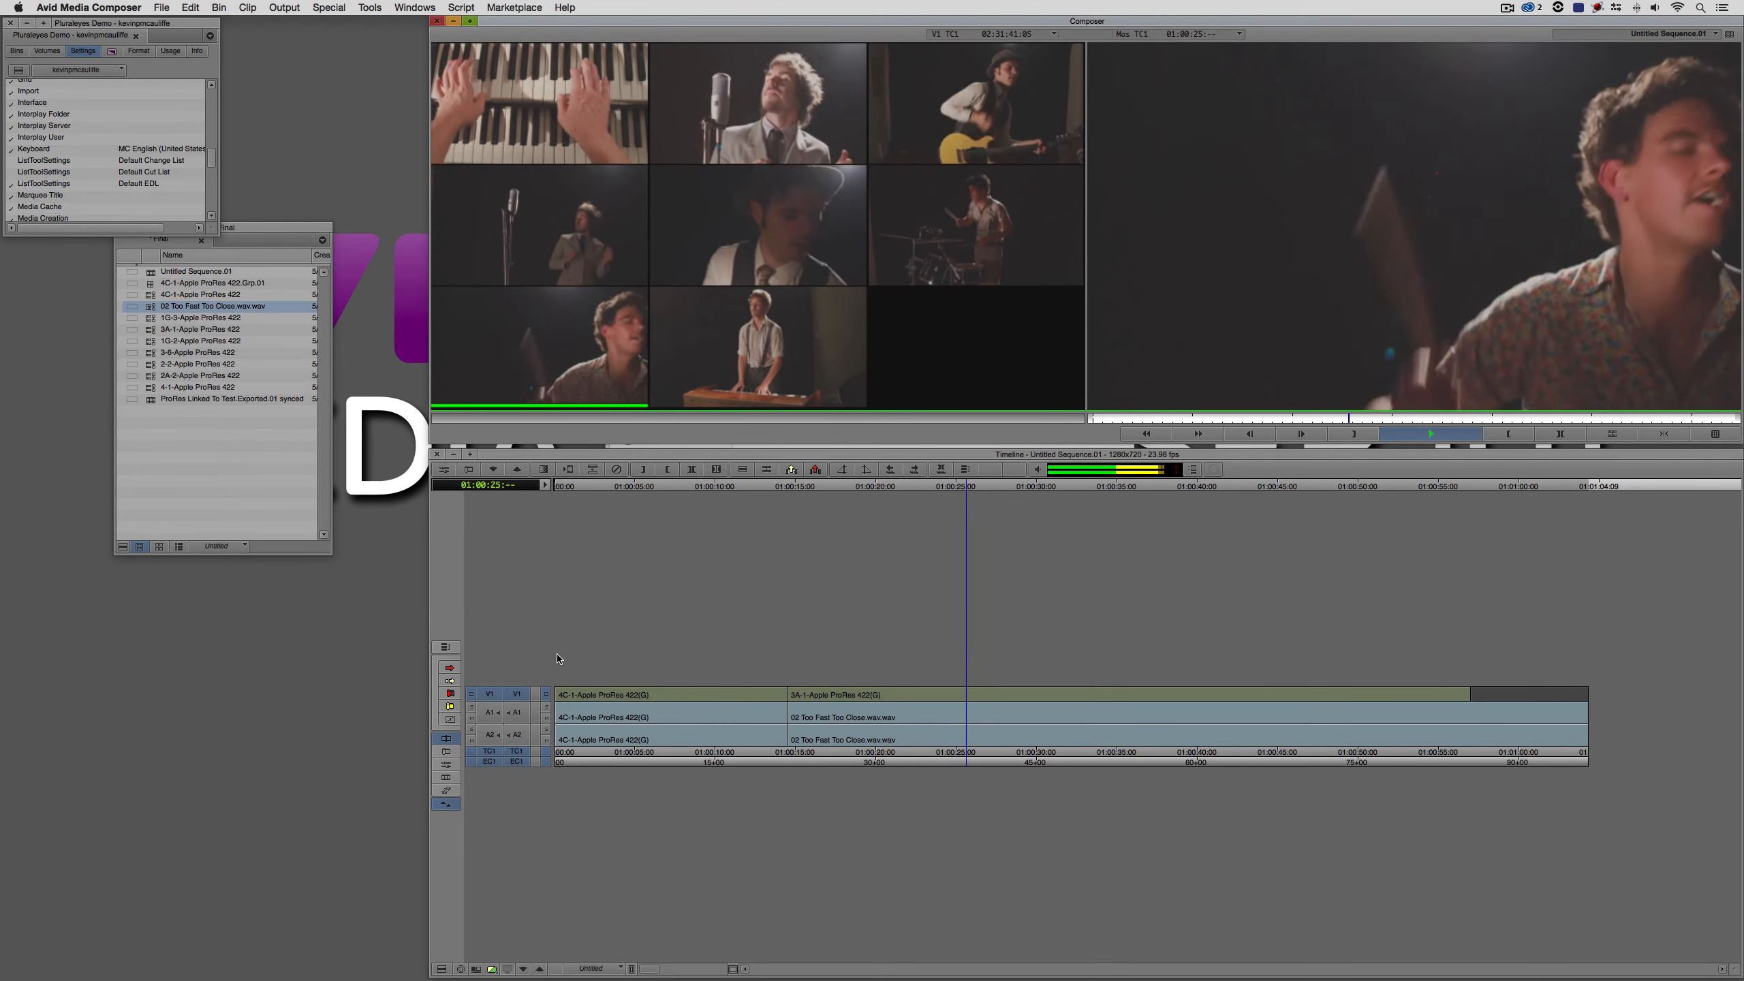
pyautogui.press('6')
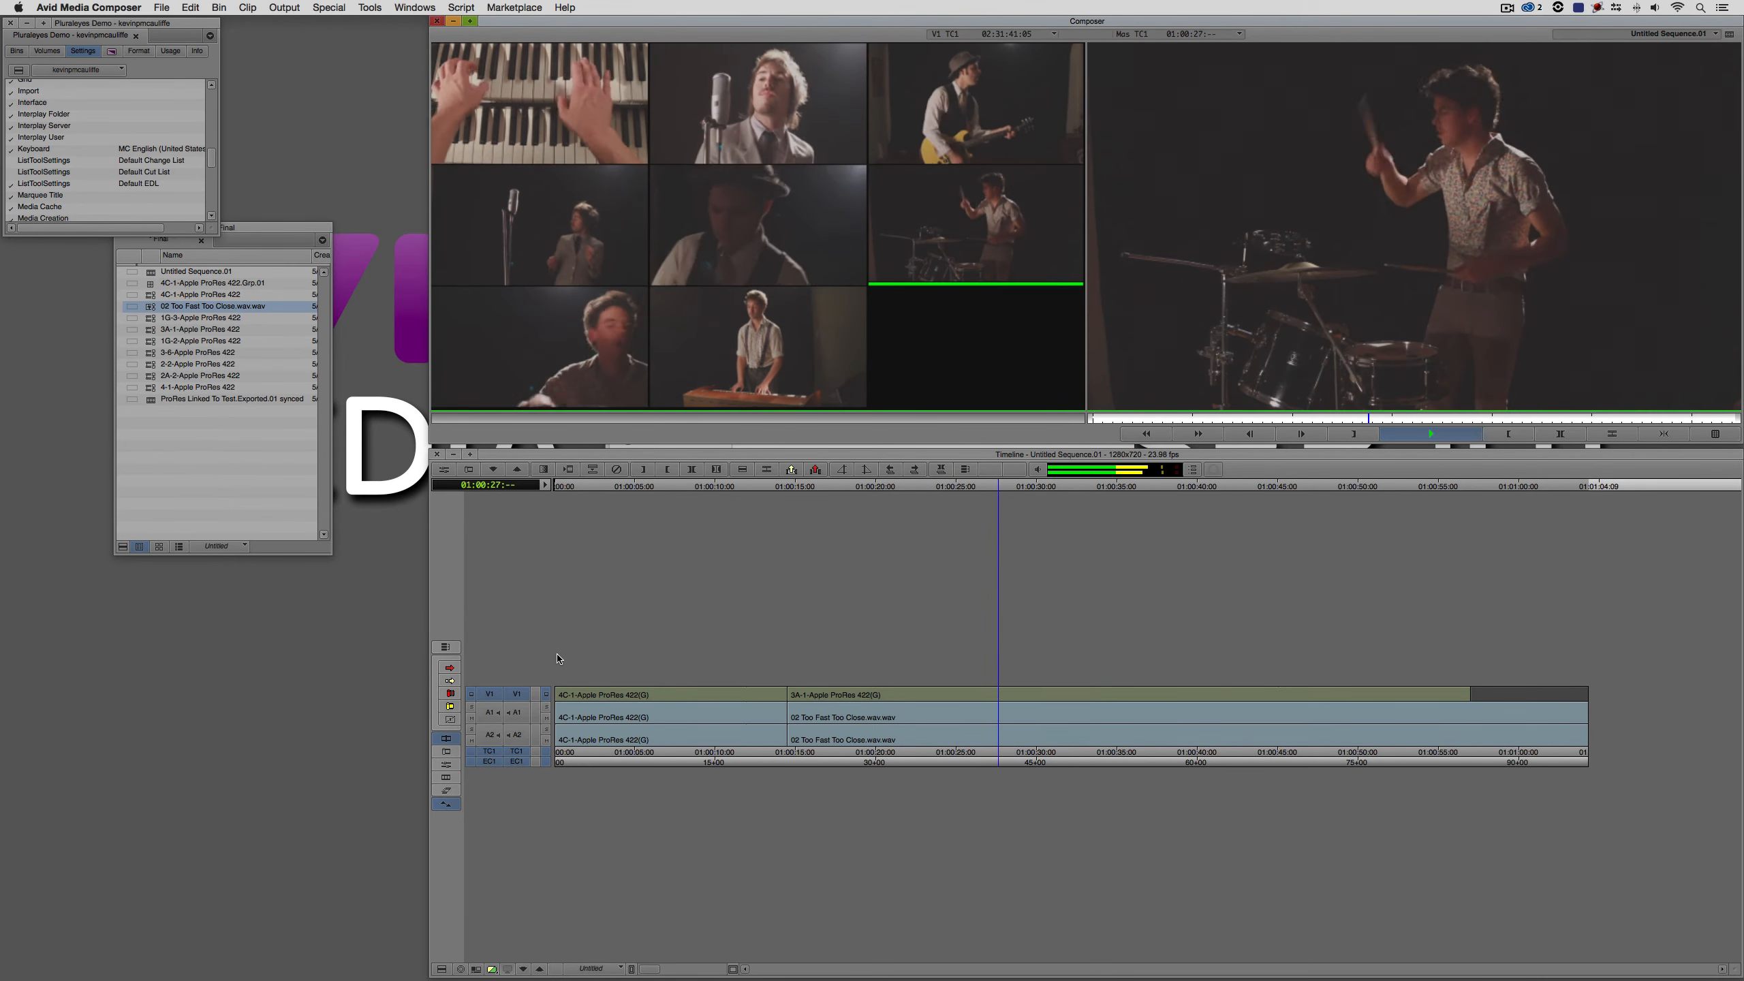
pyautogui.press('5')
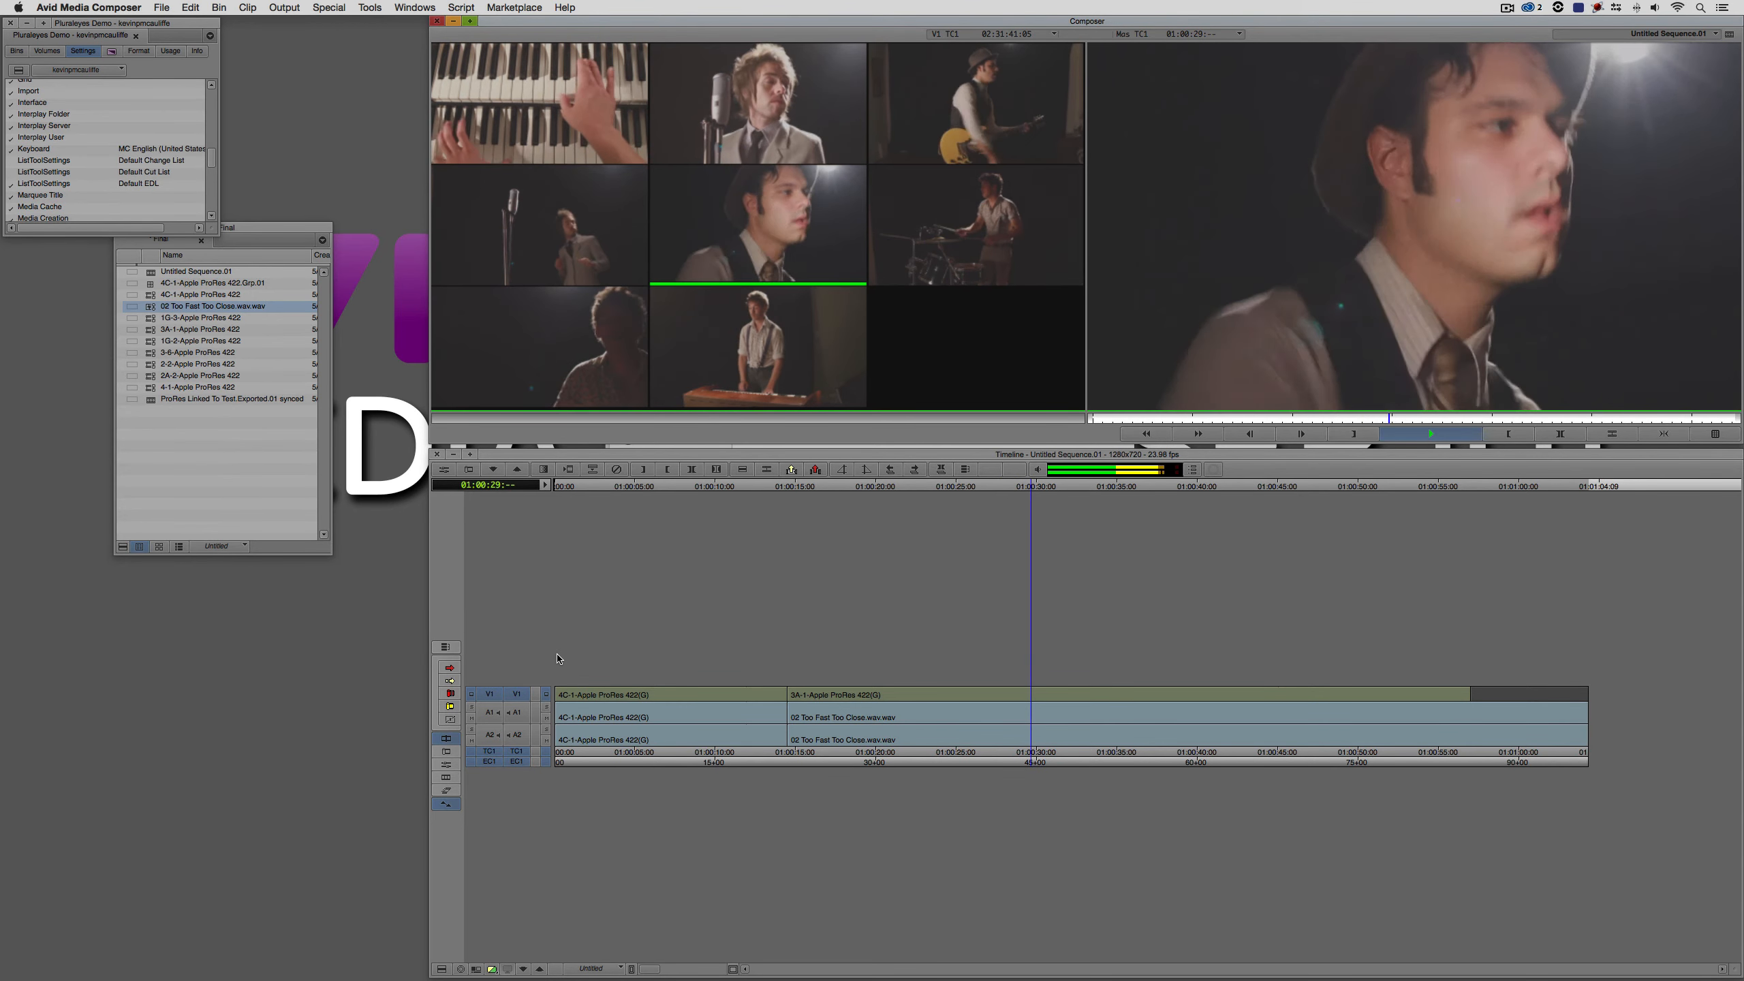
pyautogui.press('1')
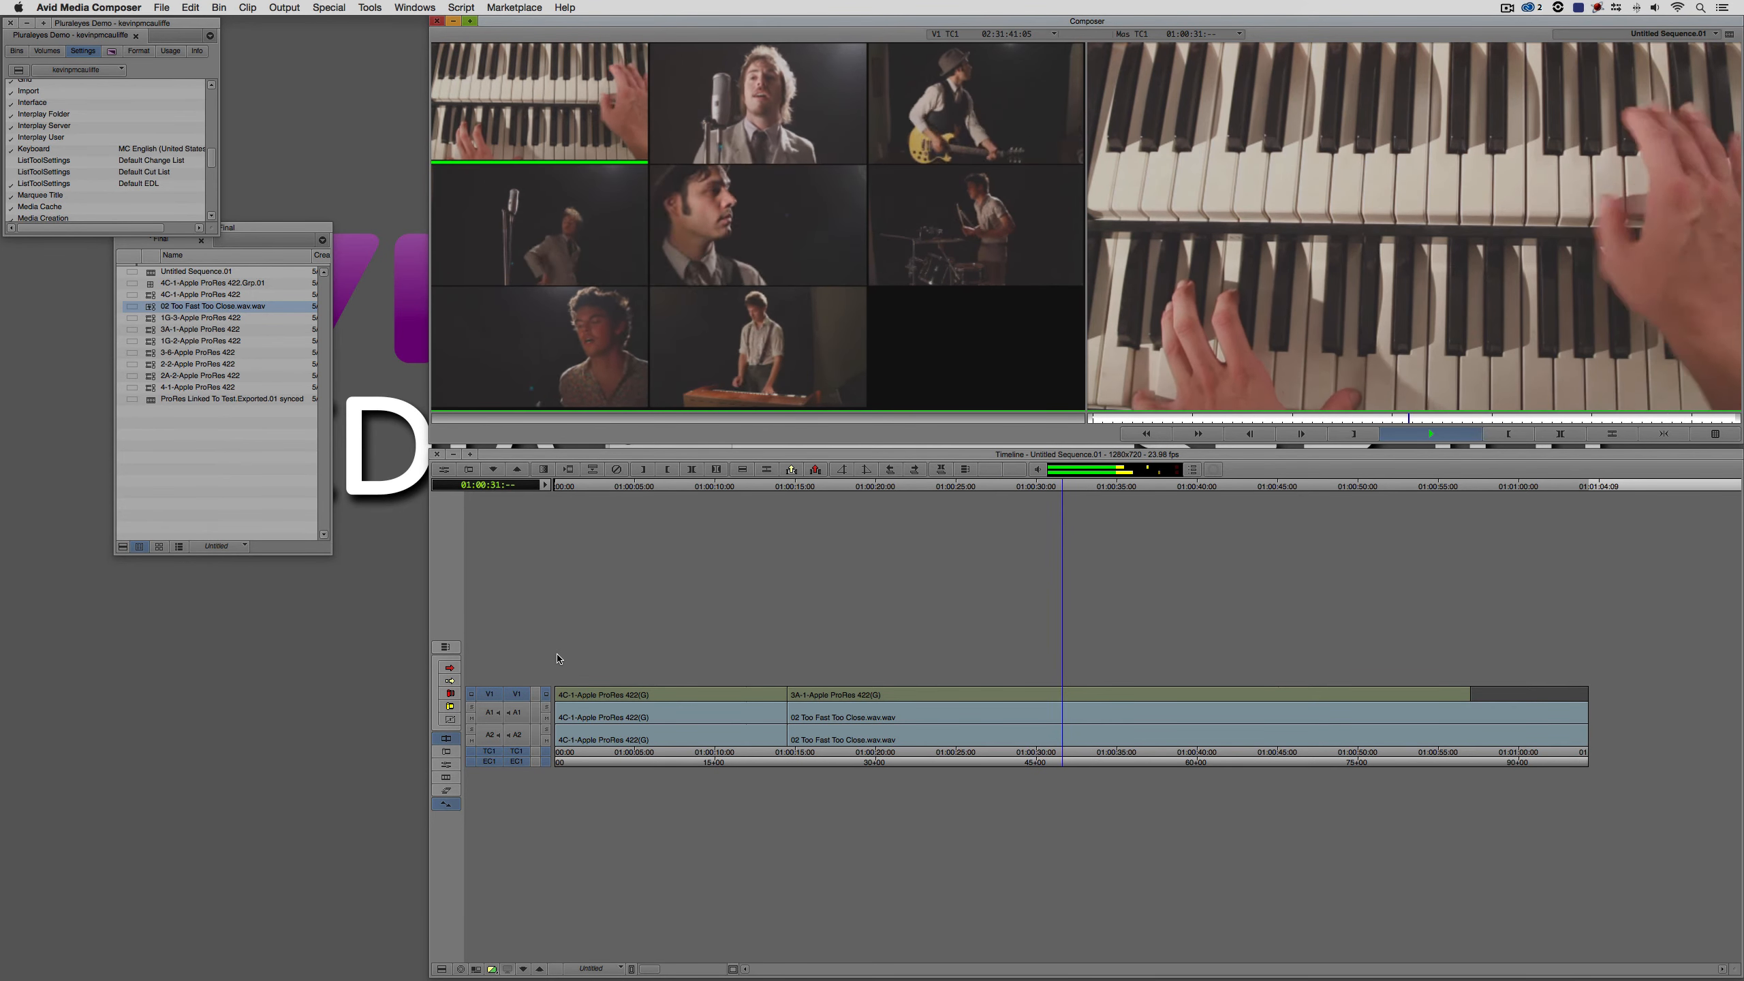
pyautogui.press('2')
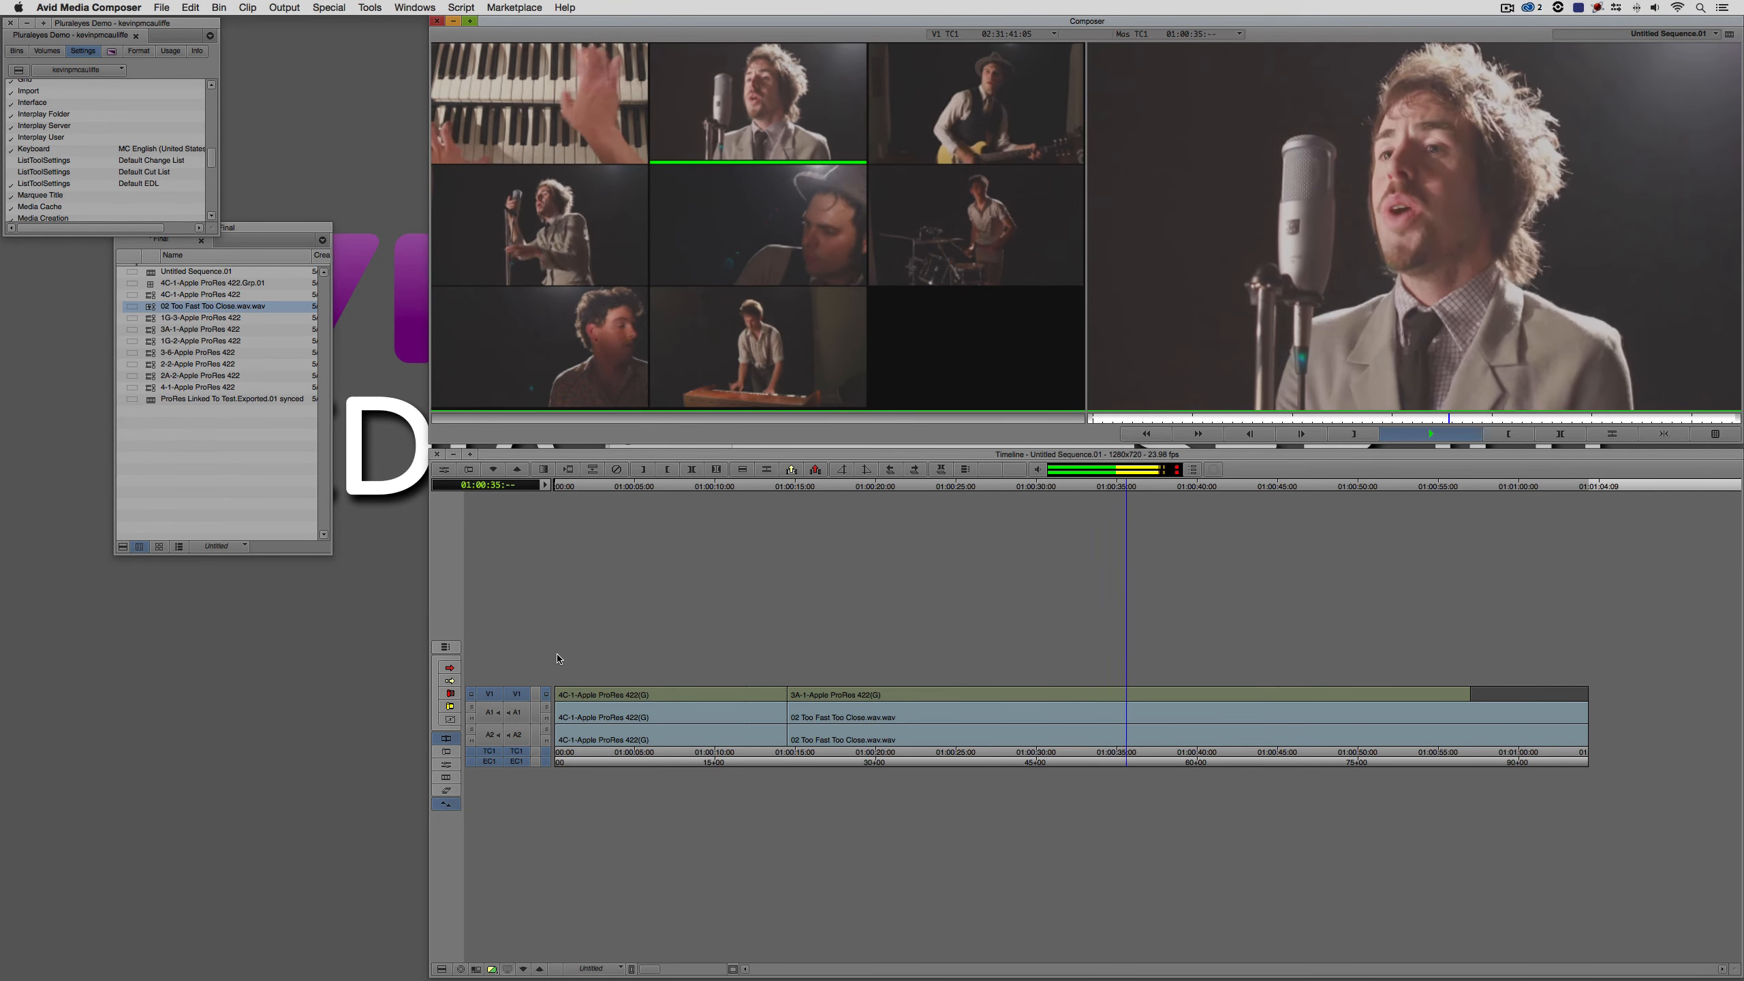
pyautogui.press('space')
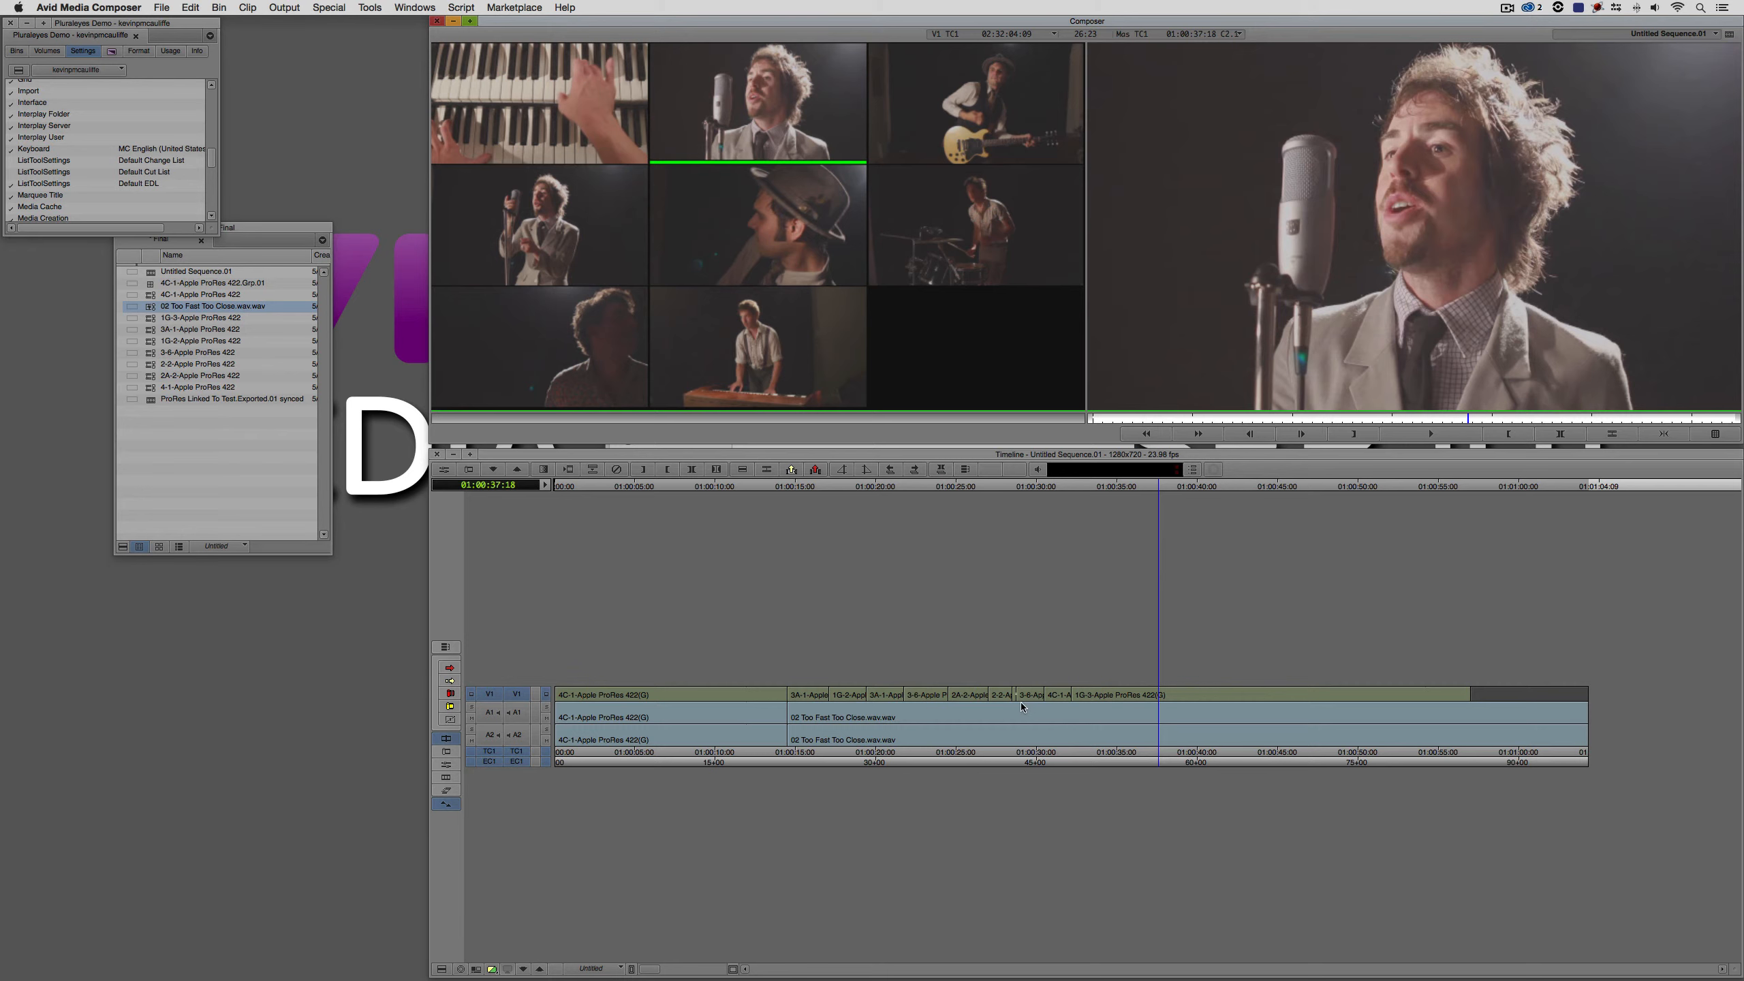
# Mark and lift the short 3-6 camera segment starting around 01:00:28:21 on the video track, and undo the lift
pyautogui.click(1014, 704)
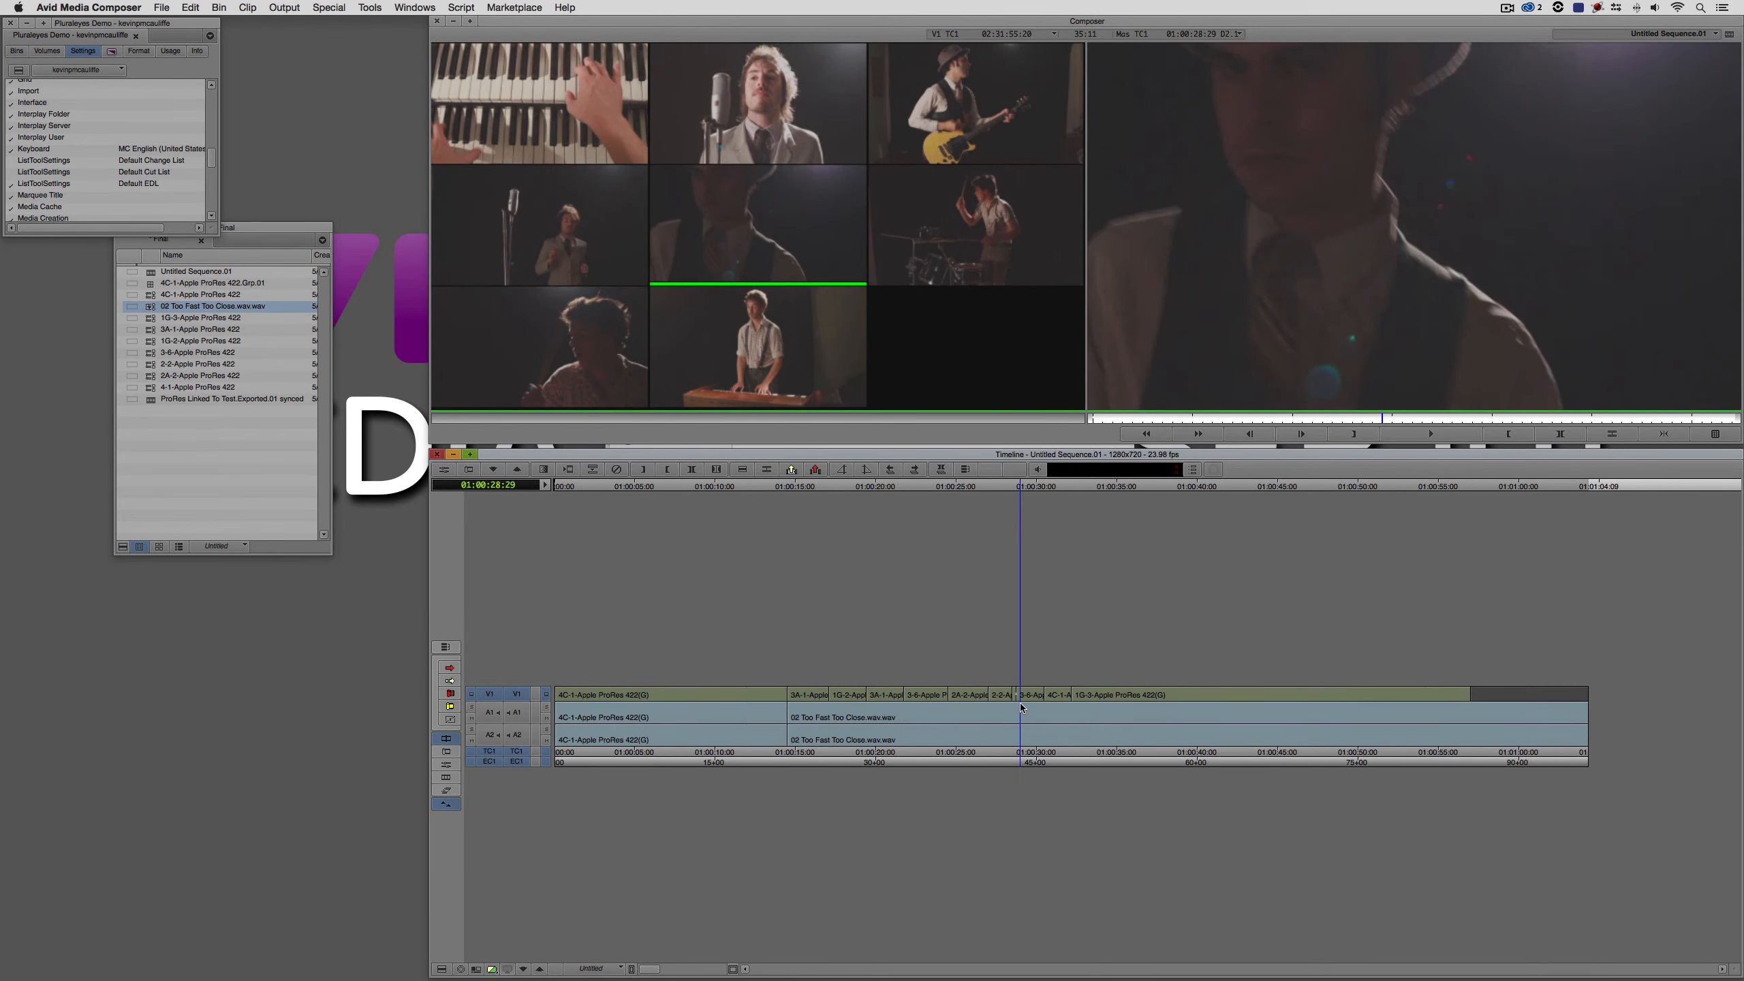
pyautogui.press('t')
pyautogui.press('z')
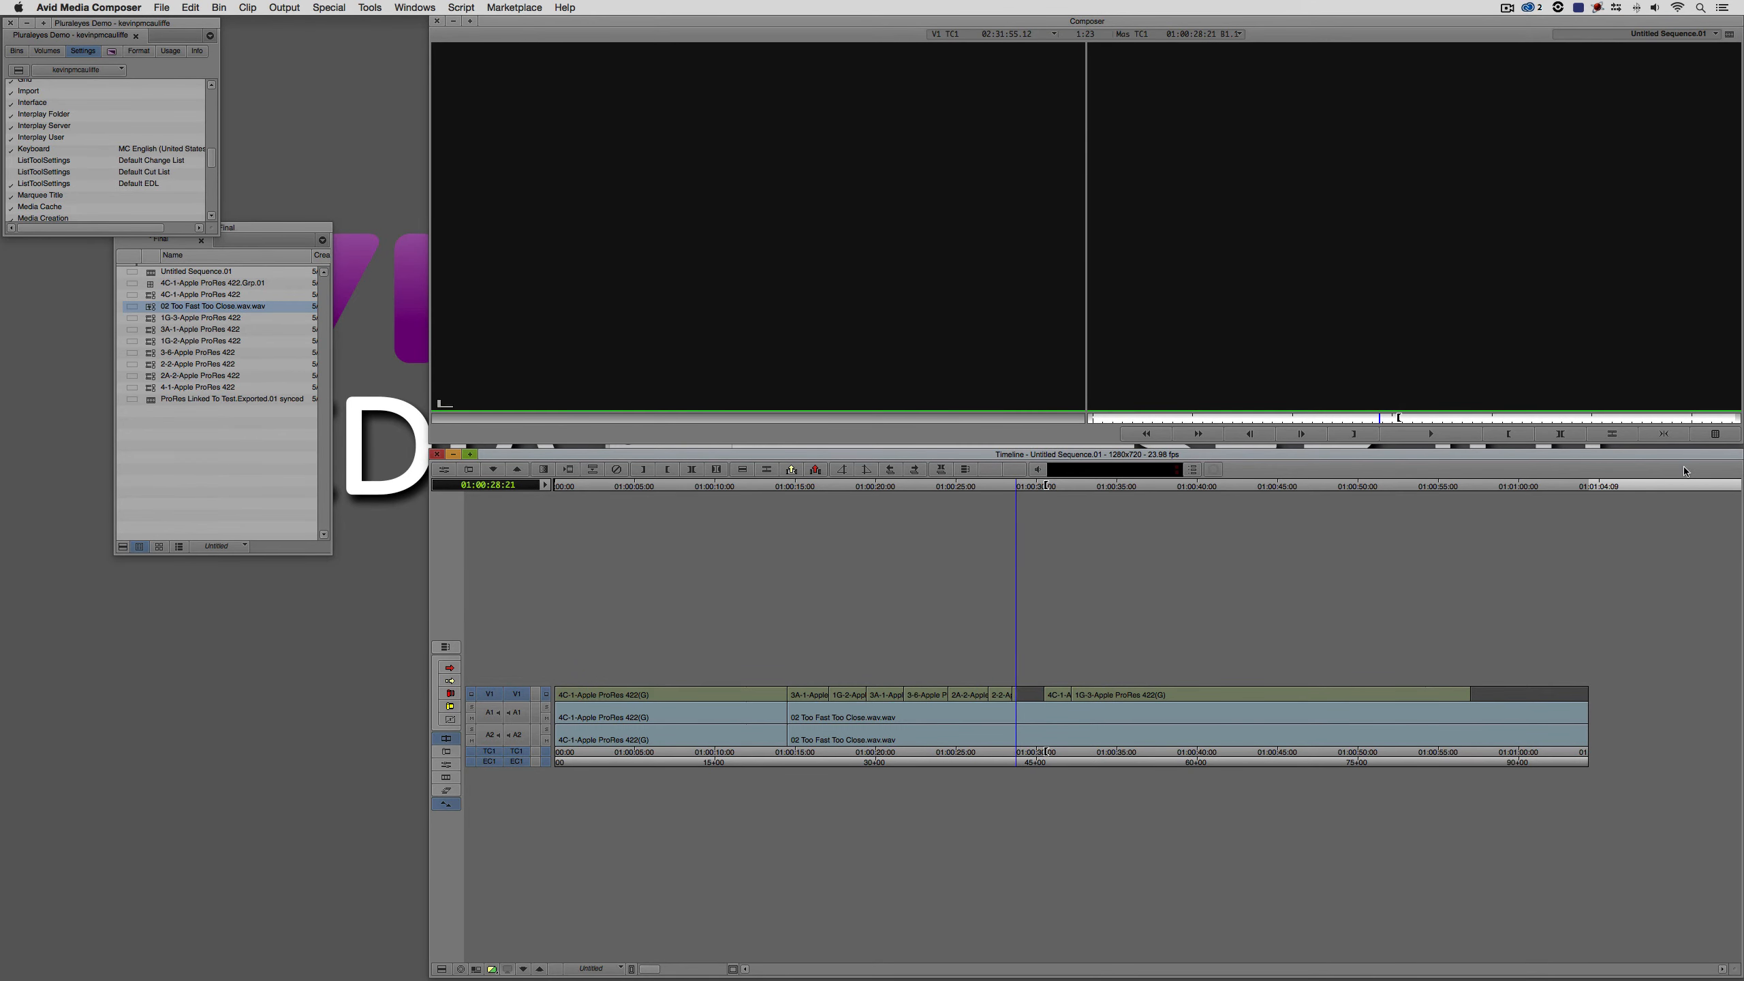
pyautogui.click(1662, 435)
pyautogui.press('super+s')
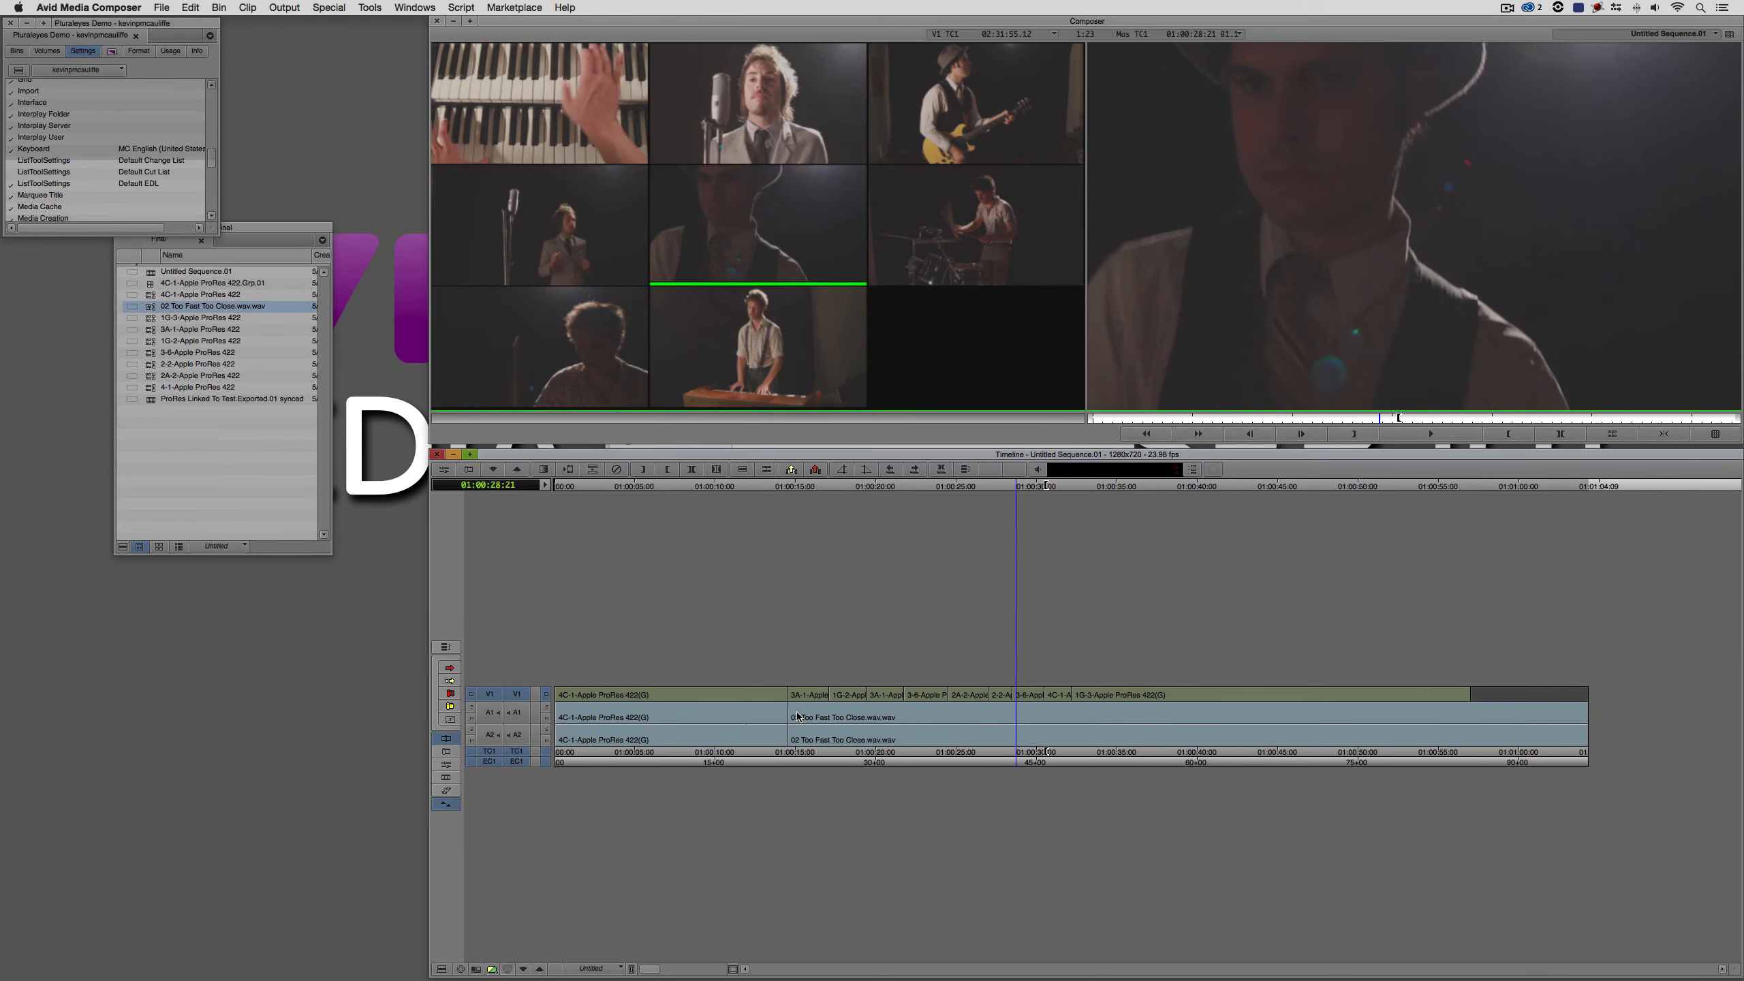
# Return to the first camera cut at the start of the wav audio and play back the multicam edit
pyautogui.keyDown('super'); pyautogui.click(797, 716); pyautogui.keyUp('super')
pyautogui.press('space')
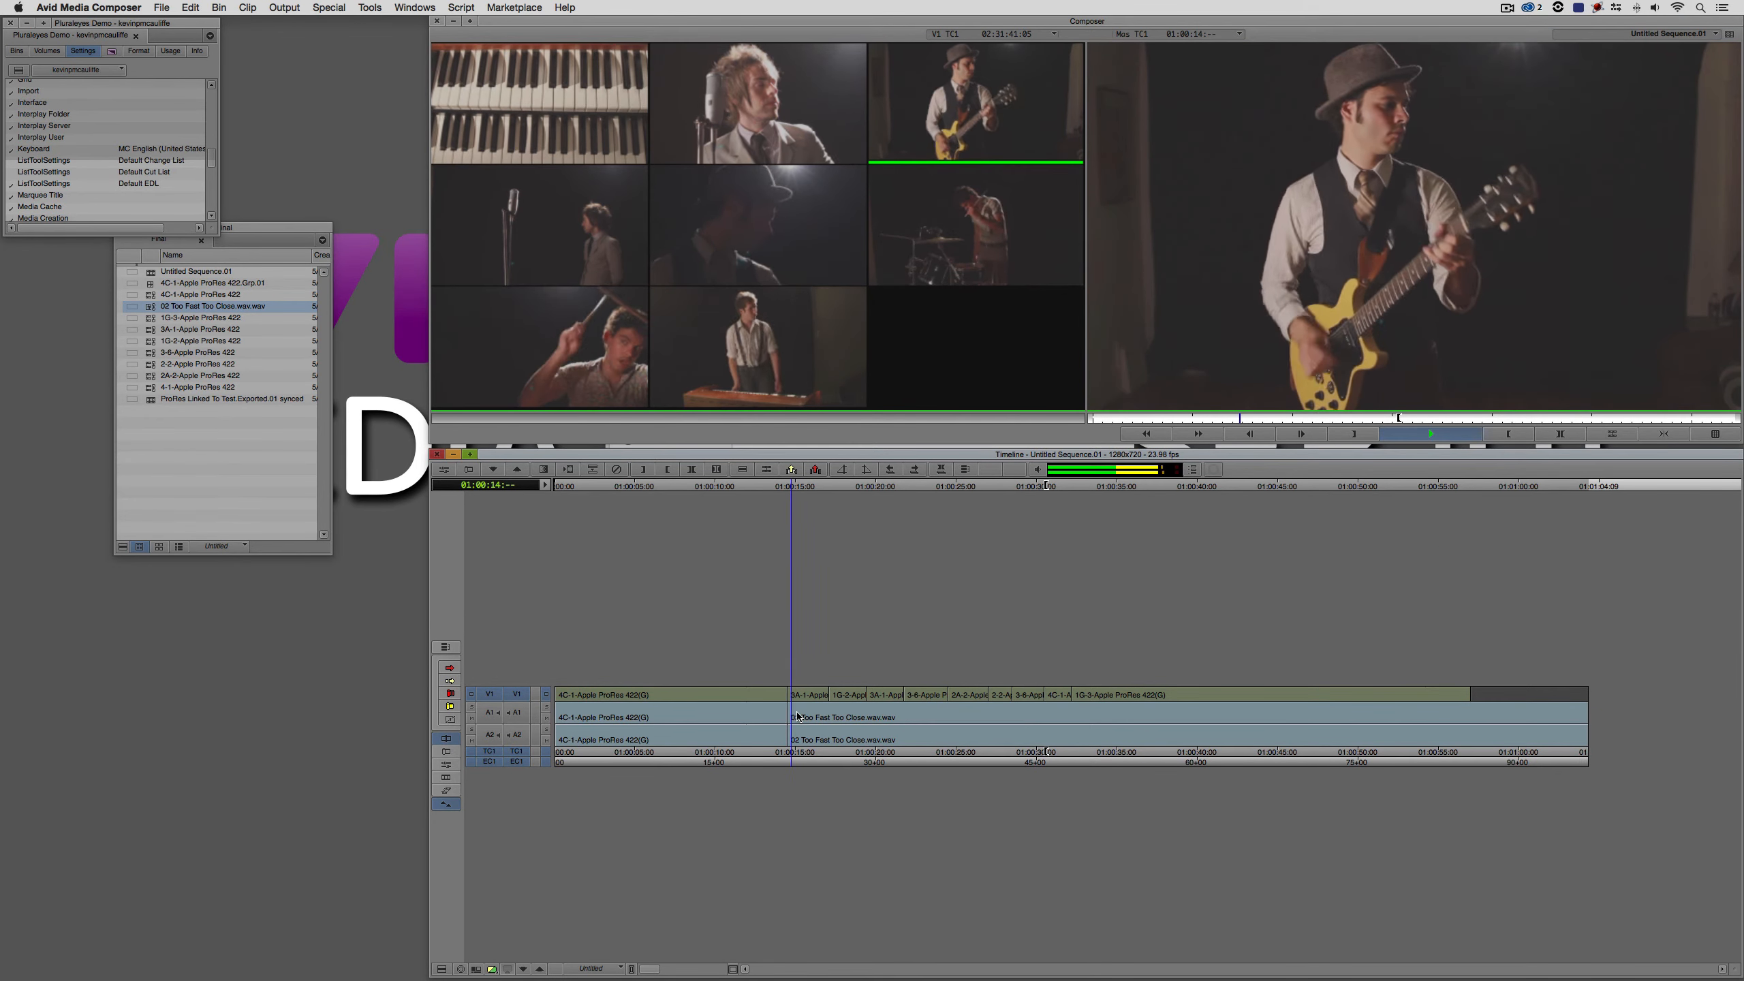